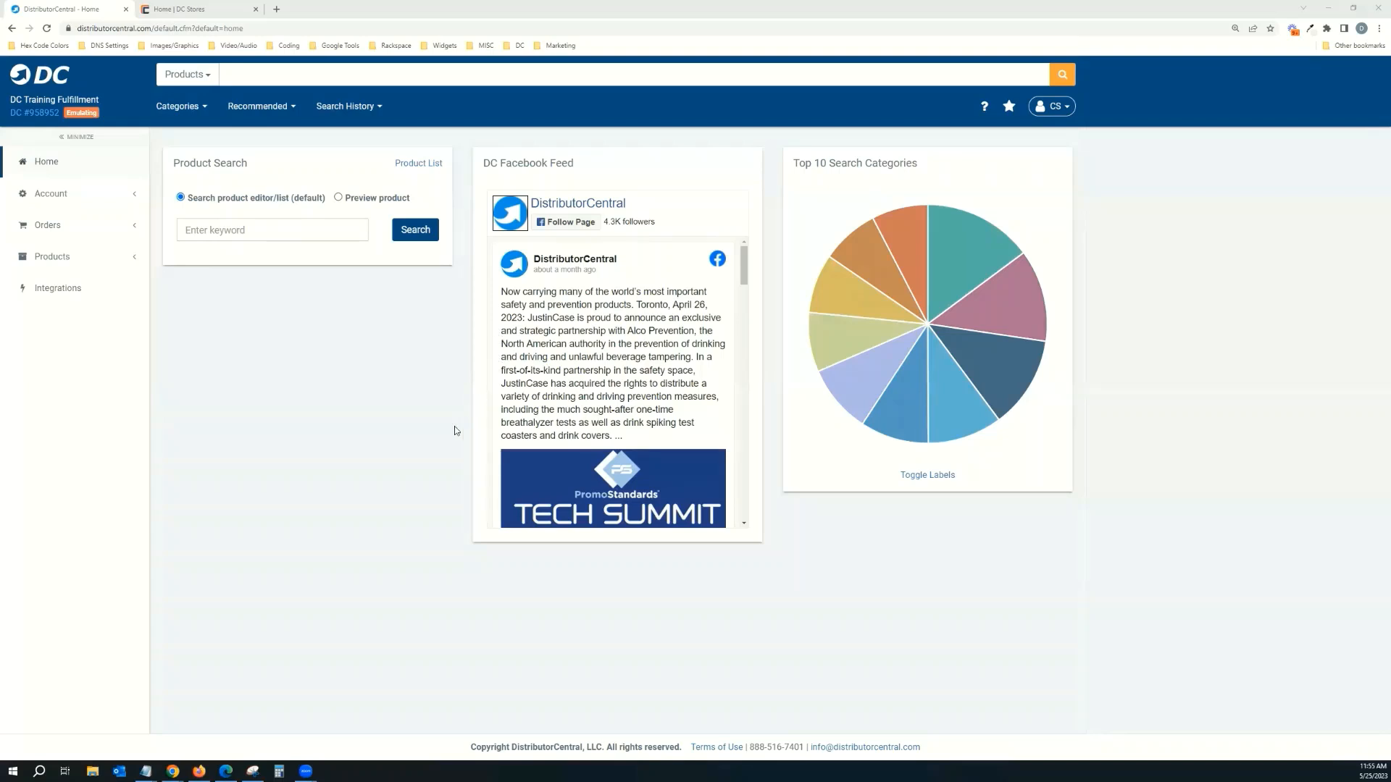
- Log in to the DC Training Fulfillment child account from the DC Training parent account and open its product list
{"action": "left_click", "coordinate": [1065, 114]}
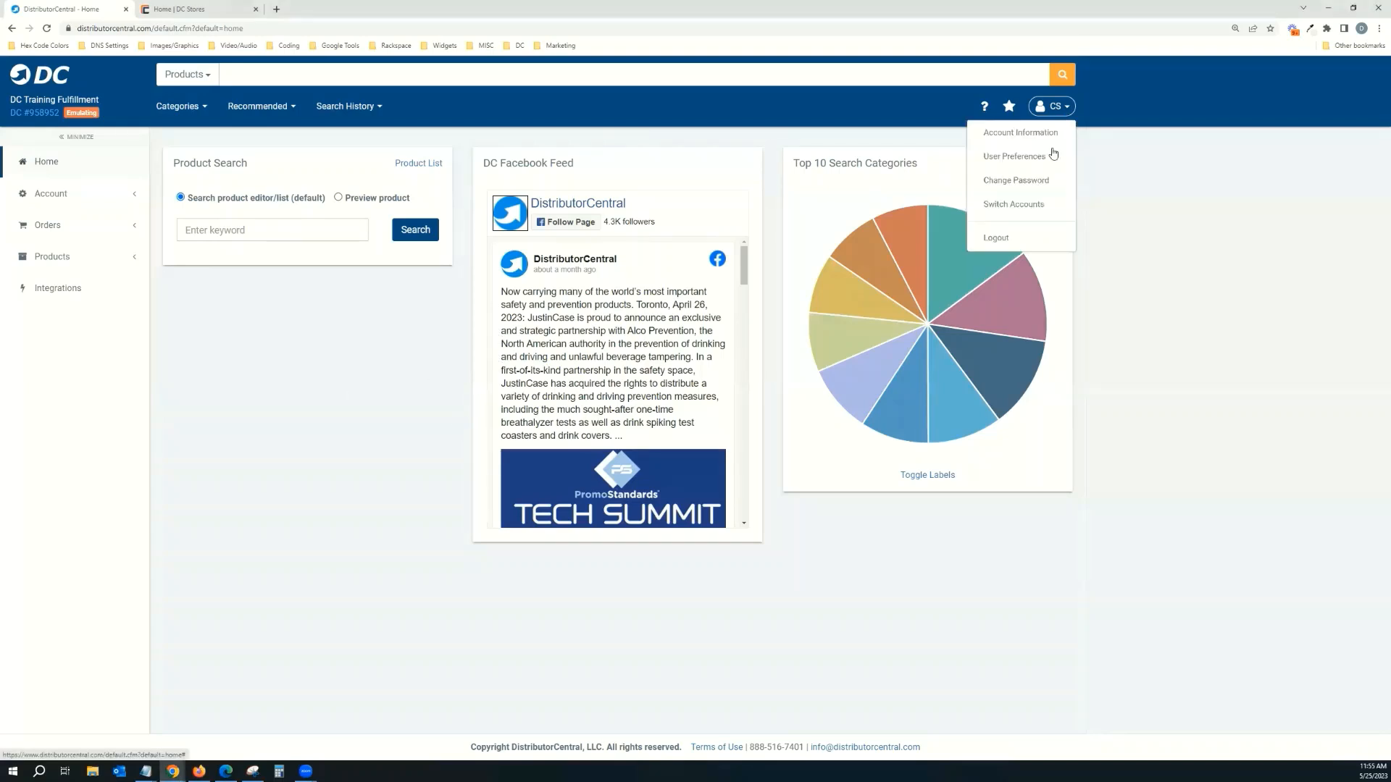
{"action": "left_click", "coordinate": [1021, 212]}
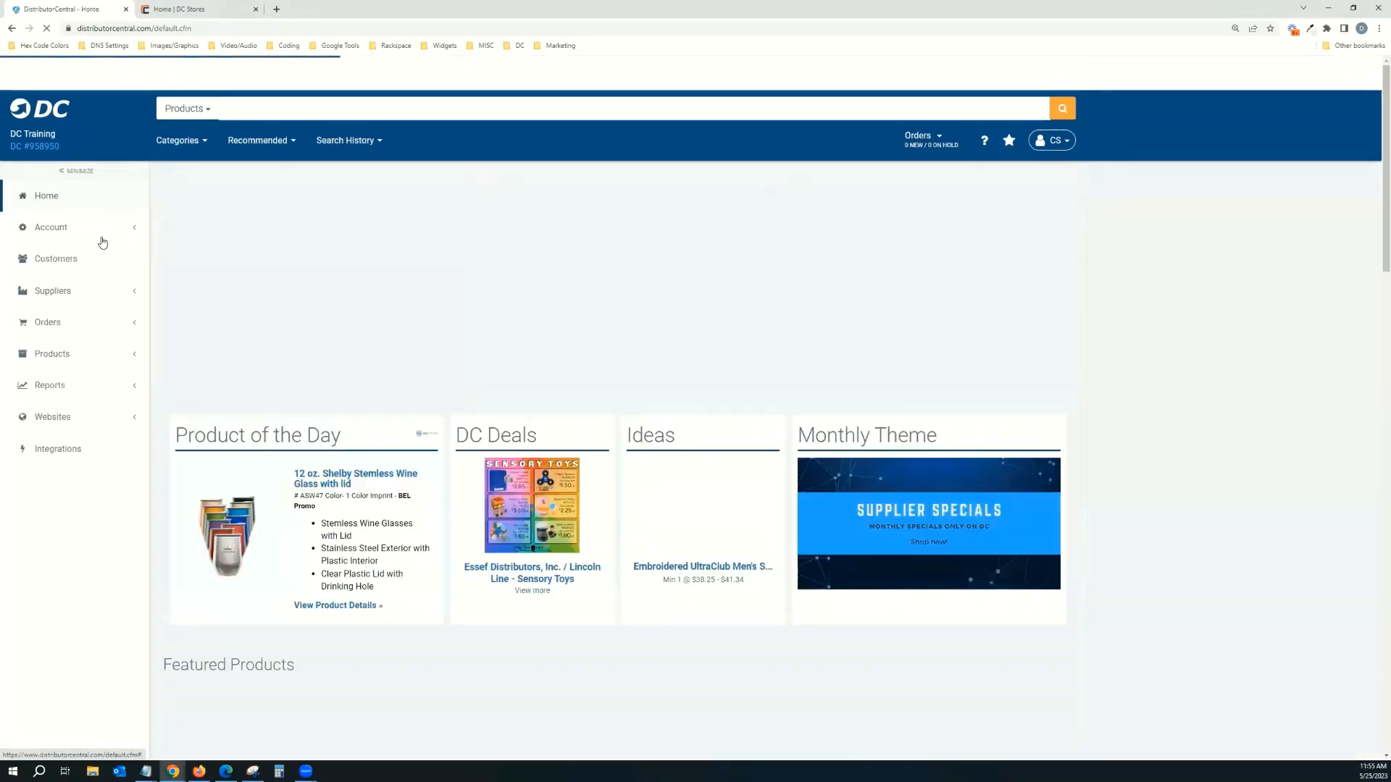
{"action": "left_click", "coordinate": [94, 232]}
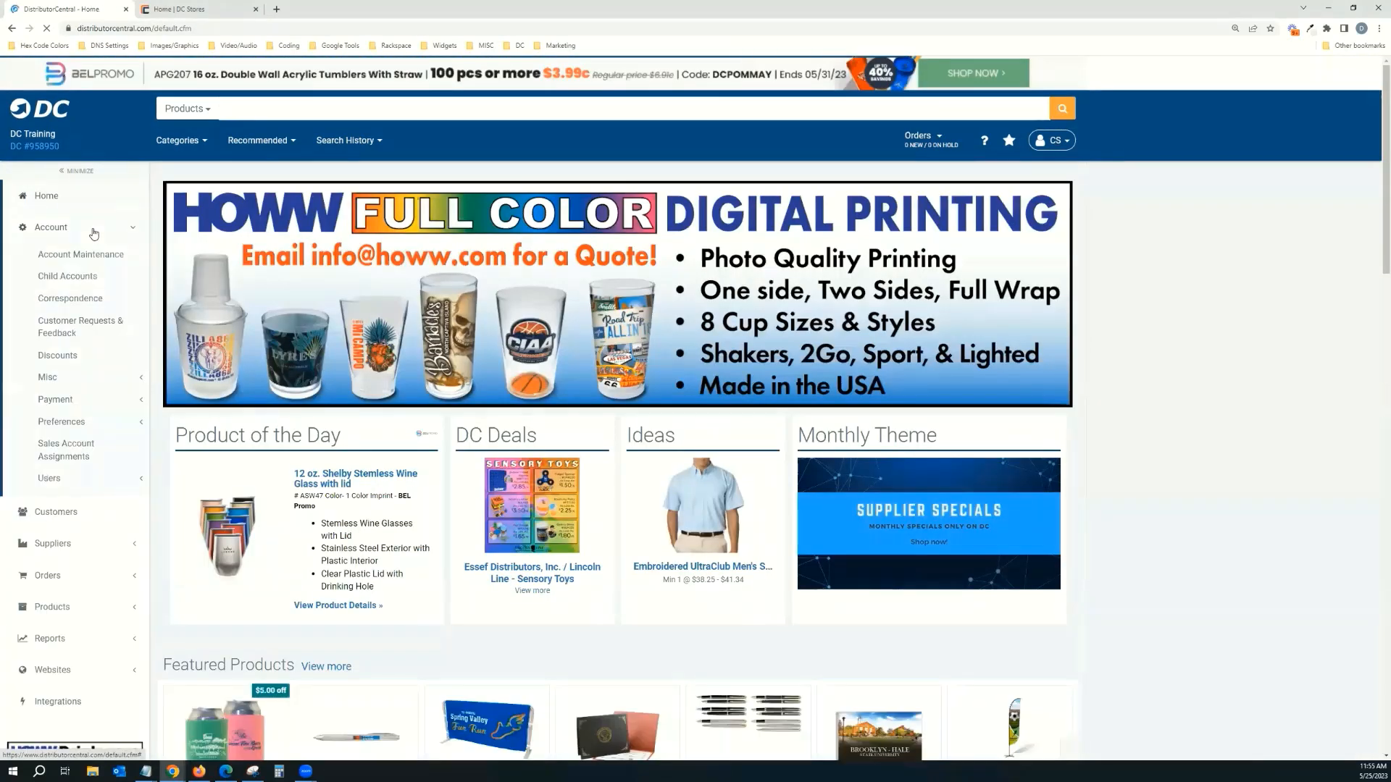
{"action": "left_click", "coordinate": [93, 278]}
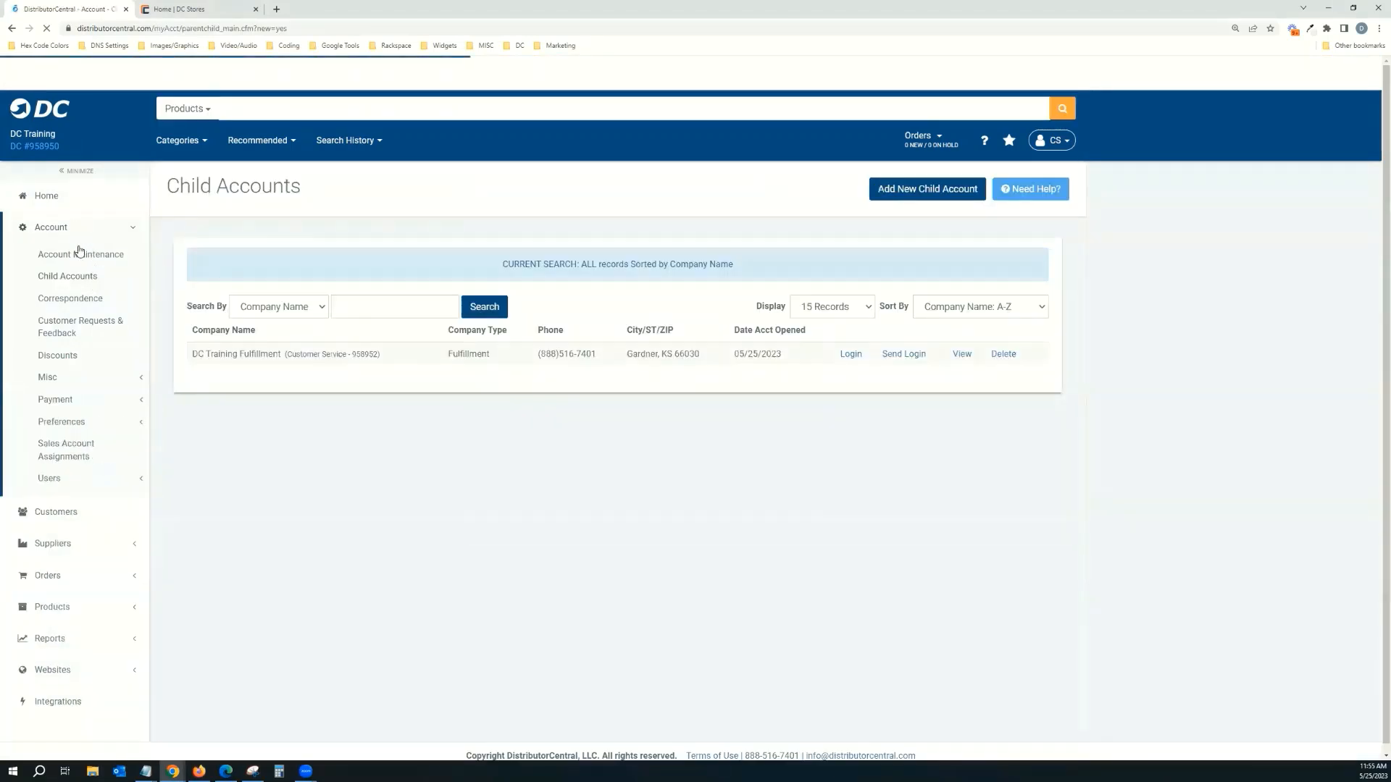
{"action": "left_click", "coordinate": [849, 354]}
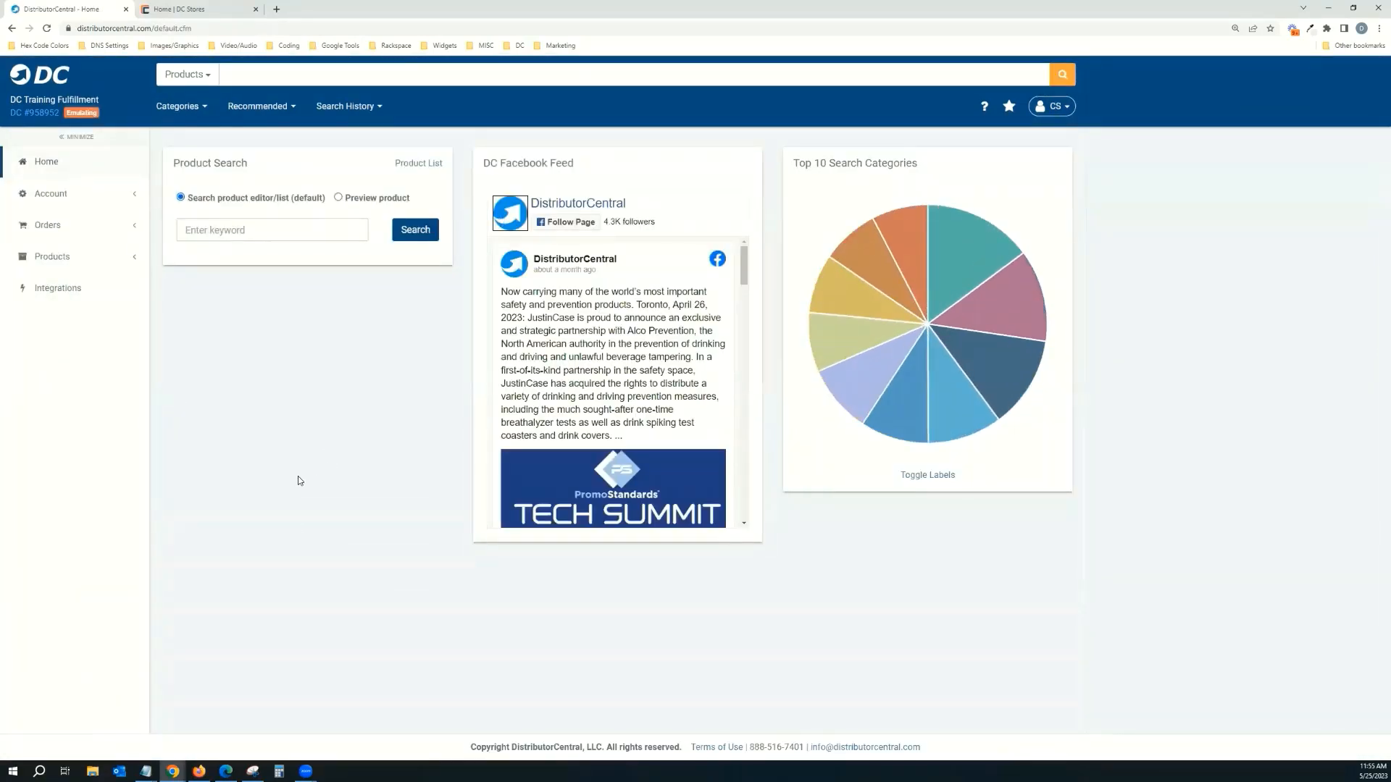
{"action": "left_click", "coordinate": [419, 164]}
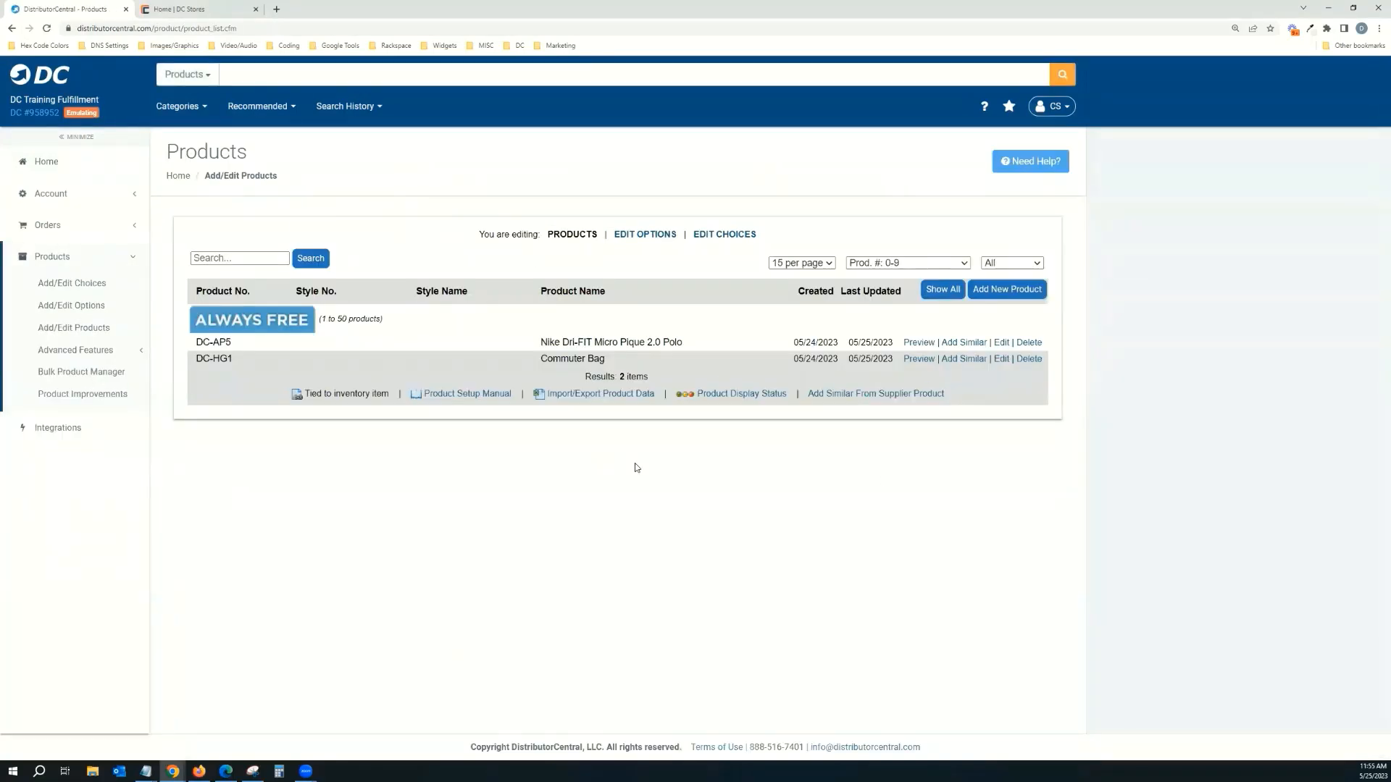
- Examine the products, item numbers and prices offered on the DC Stores company storefront
{"action": "left_click", "coordinate": [206, 9]}
{"action": "scroll", "coordinate": [696, 373], "scroll_direction": "down", "scroll_amount": 3}
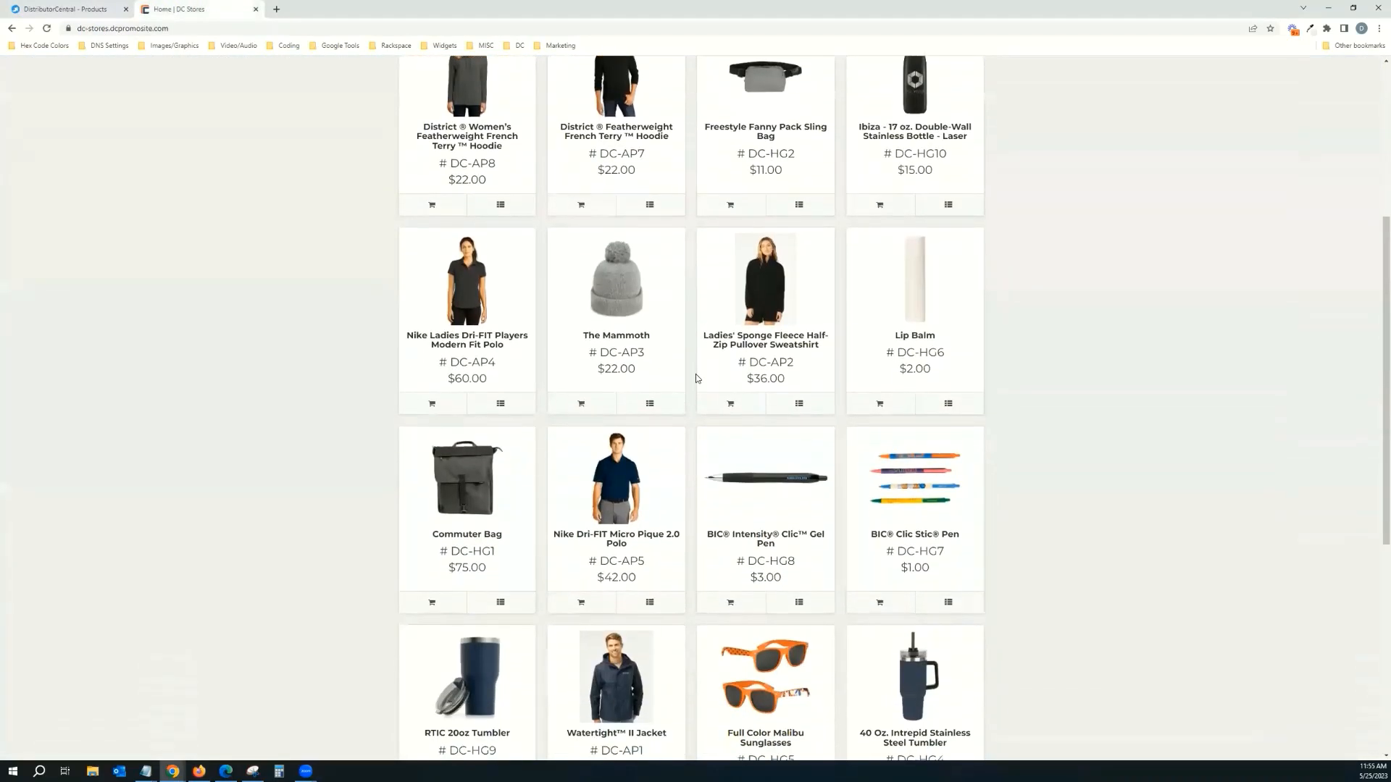
{"action": "scroll", "coordinate": [696, 378], "scroll_direction": "up", "scroll_amount": 4}
{"action": "scroll", "coordinate": [695, 382], "scroll_direction": "up", "scroll_amount": 2}
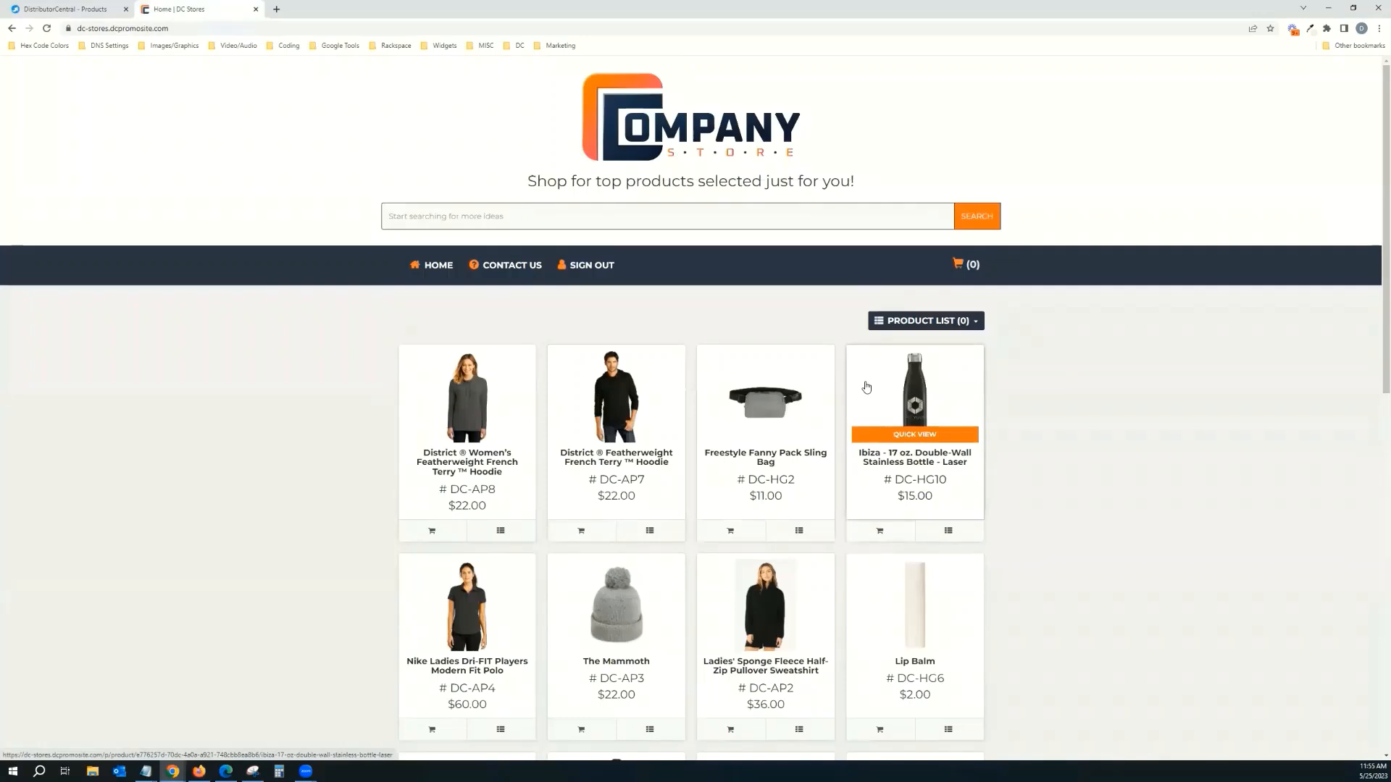
{"action": "scroll", "coordinate": [865, 395], "scroll_direction": "down", "scroll_amount": 2}
{"action": "scroll", "coordinate": [864, 394], "scroll_direction": "down", "scroll_amount": 1}
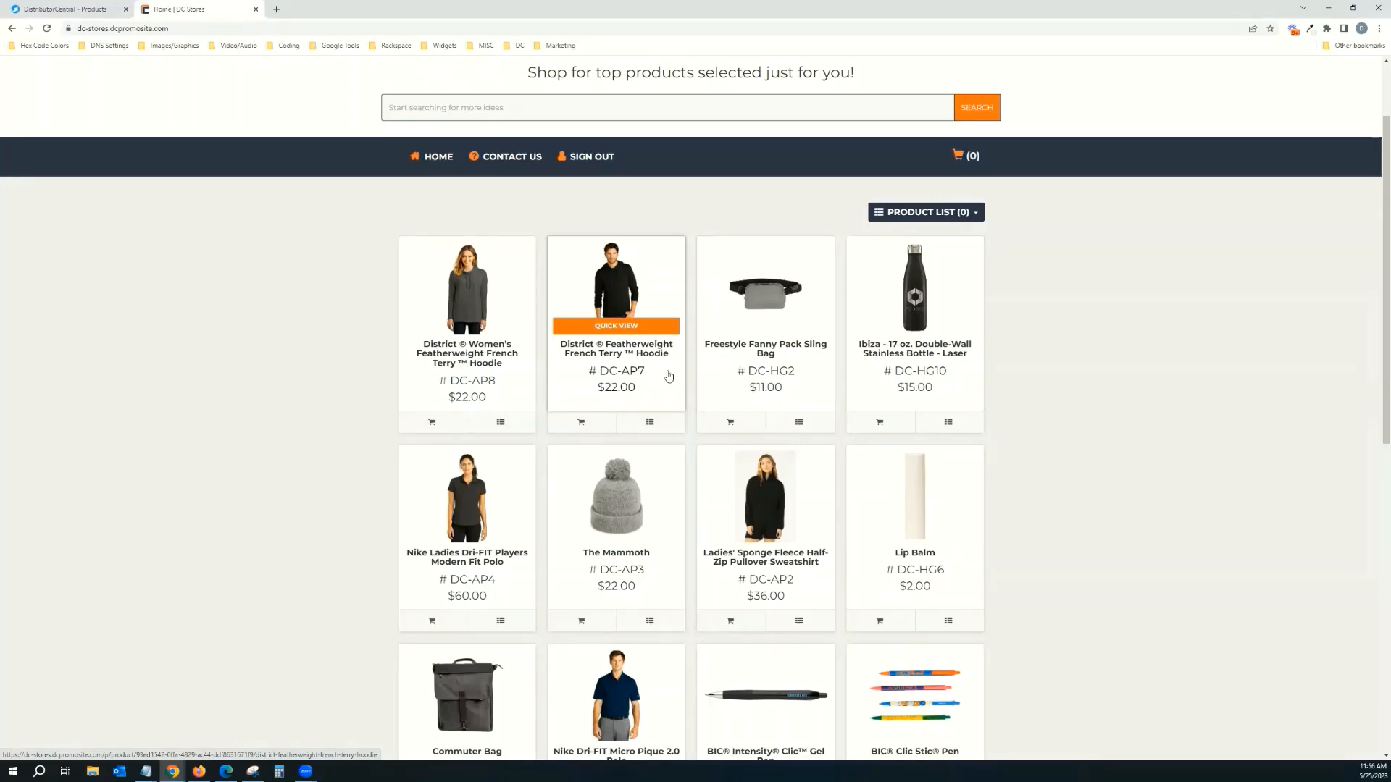
{"action": "scroll", "coordinate": [884, 311], "scroll_direction": "down", "scroll_amount": 3}
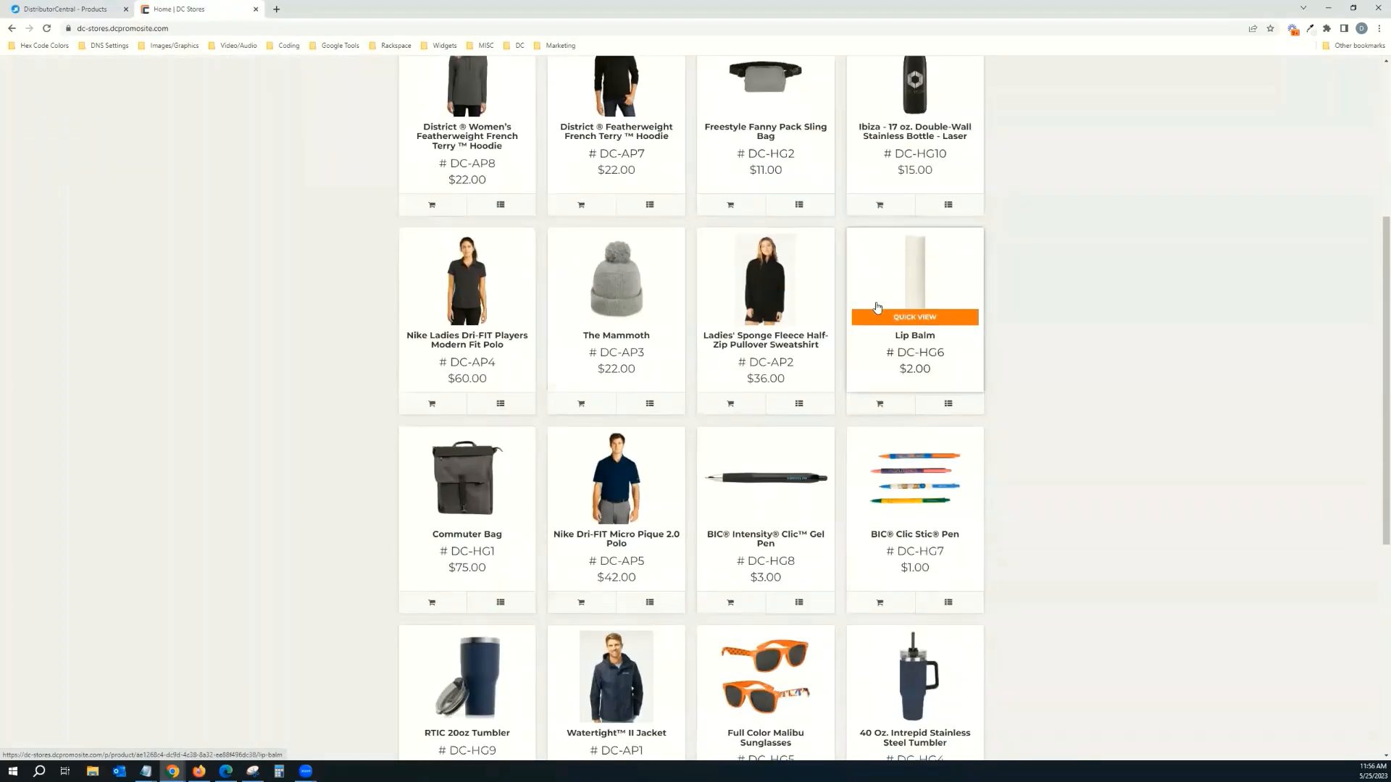
{"action": "scroll", "coordinate": [876, 307], "scroll_direction": "down", "scroll_amount": 3}
{"action": "scroll", "coordinate": [873, 311], "scroll_direction": "up", "scroll_amount": 4}
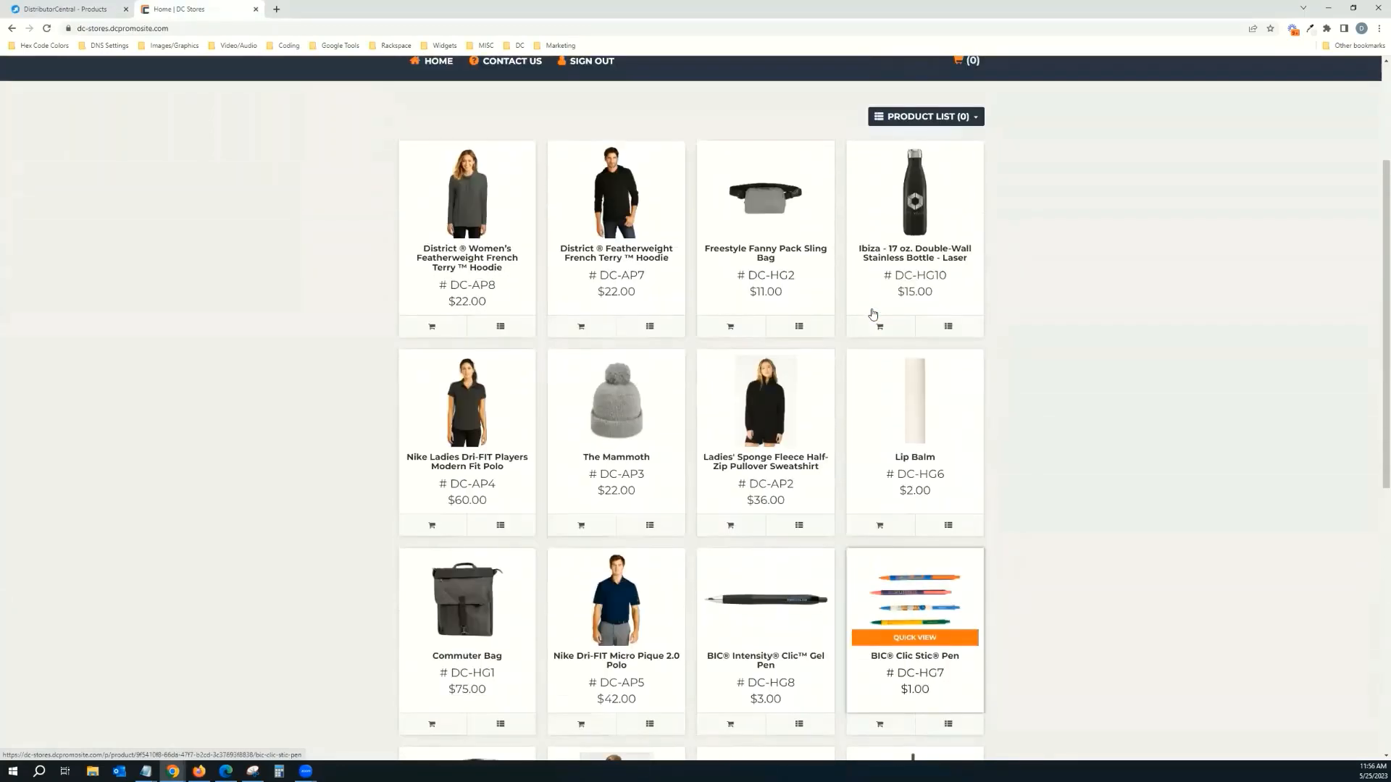
{"action": "scroll", "coordinate": [873, 314], "scroll_direction": "up", "scroll_amount": 2}
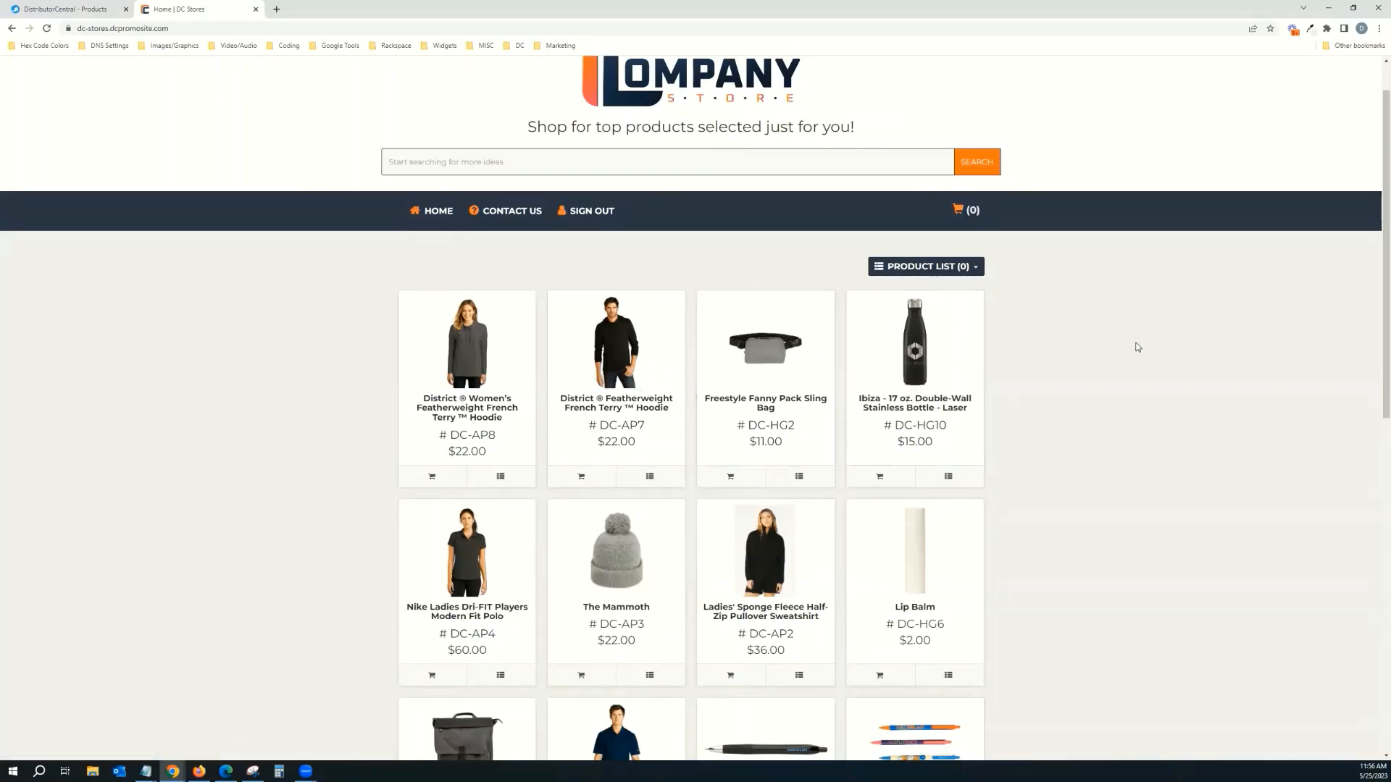
{"action": "scroll", "coordinate": [1102, 363], "scroll_direction": "up", "scroll_amount": 1}
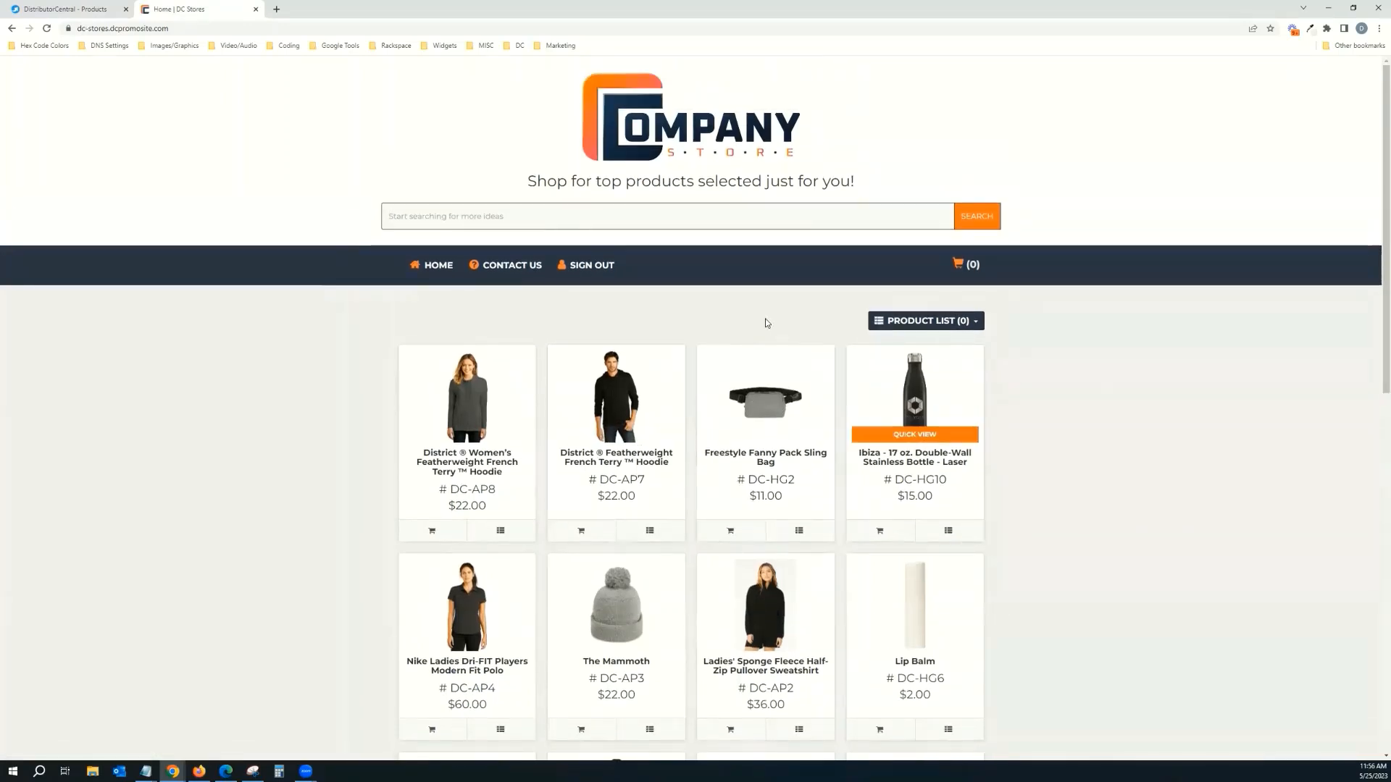
- Compare the fulfillment account's product list with the full product range on the DC Stores storefront
{"action": "left_click", "coordinate": [80, 14]}
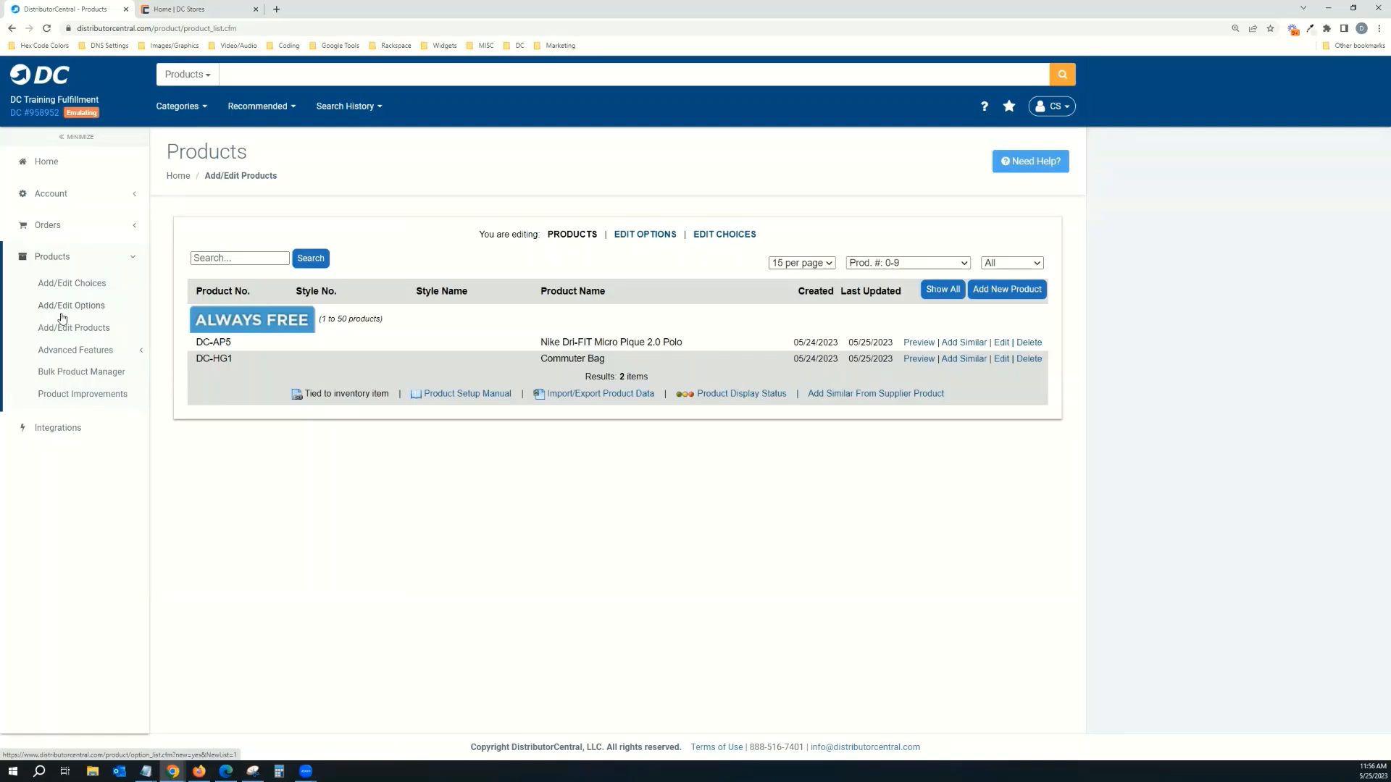
{"action": "left_click", "coordinate": [181, 9]}
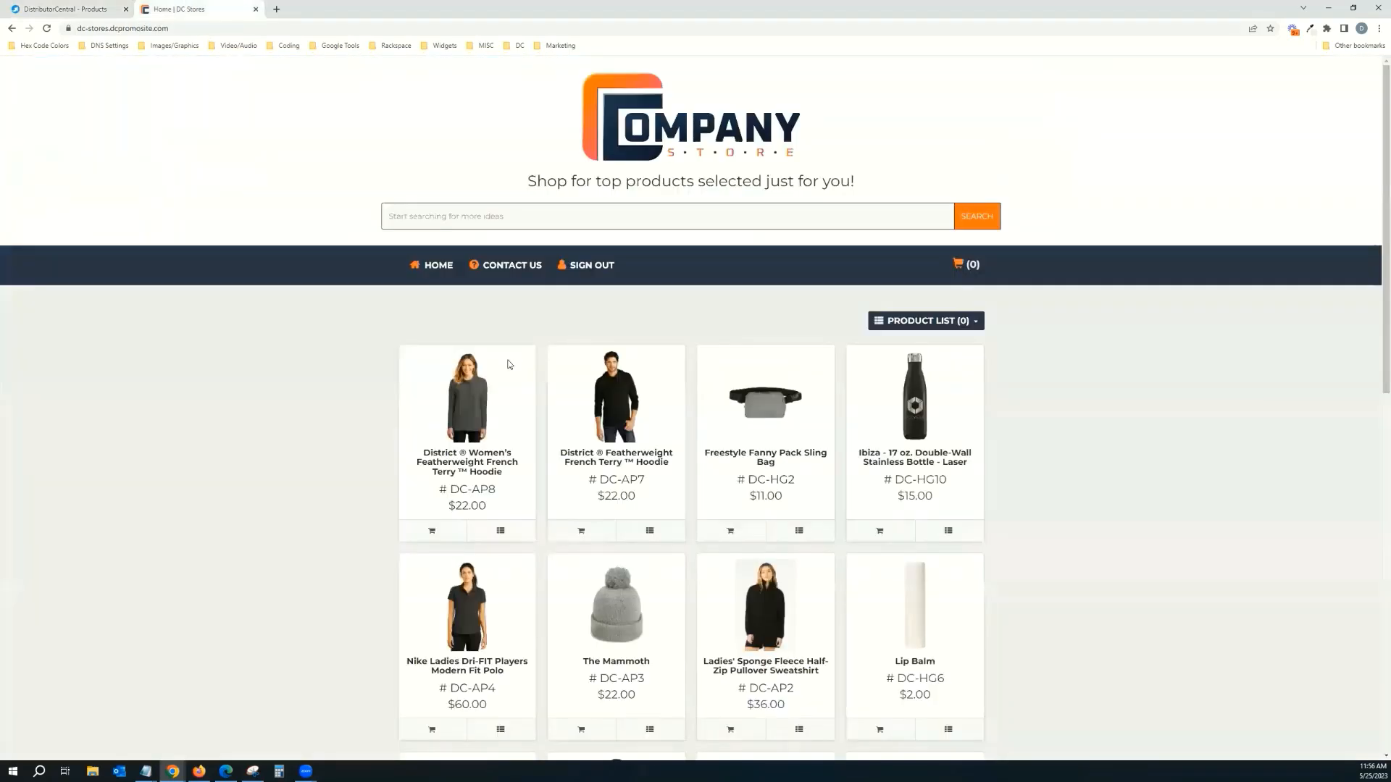
{"action": "scroll", "coordinate": [747, 536], "scroll_direction": "down", "scroll_amount": 5}
{"action": "scroll", "coordinate": [747, 536], "scroll_direction": "down", "scroll_amount": 4}
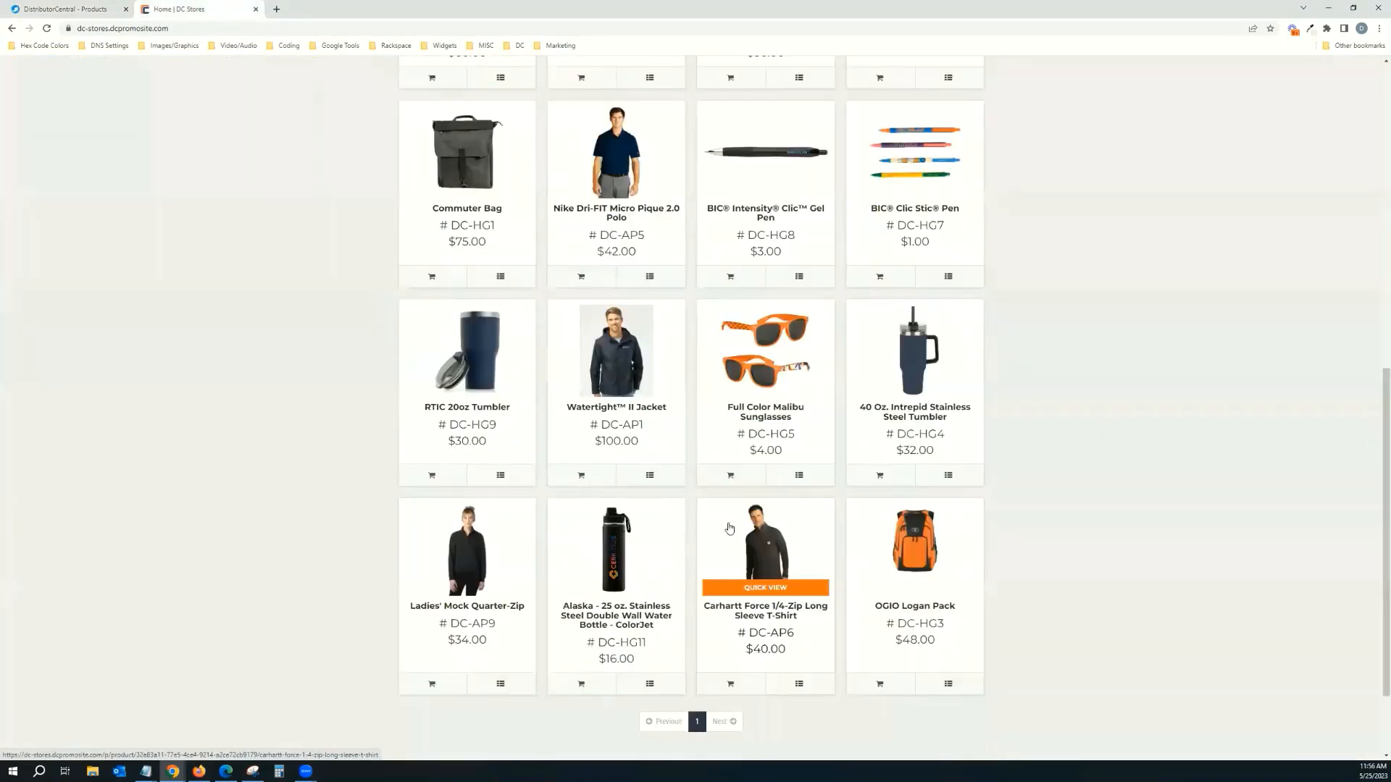
{"action": "scroll", "coordinate": [732, 533], "scroll_direction": "up", "scroll_amount": 9}
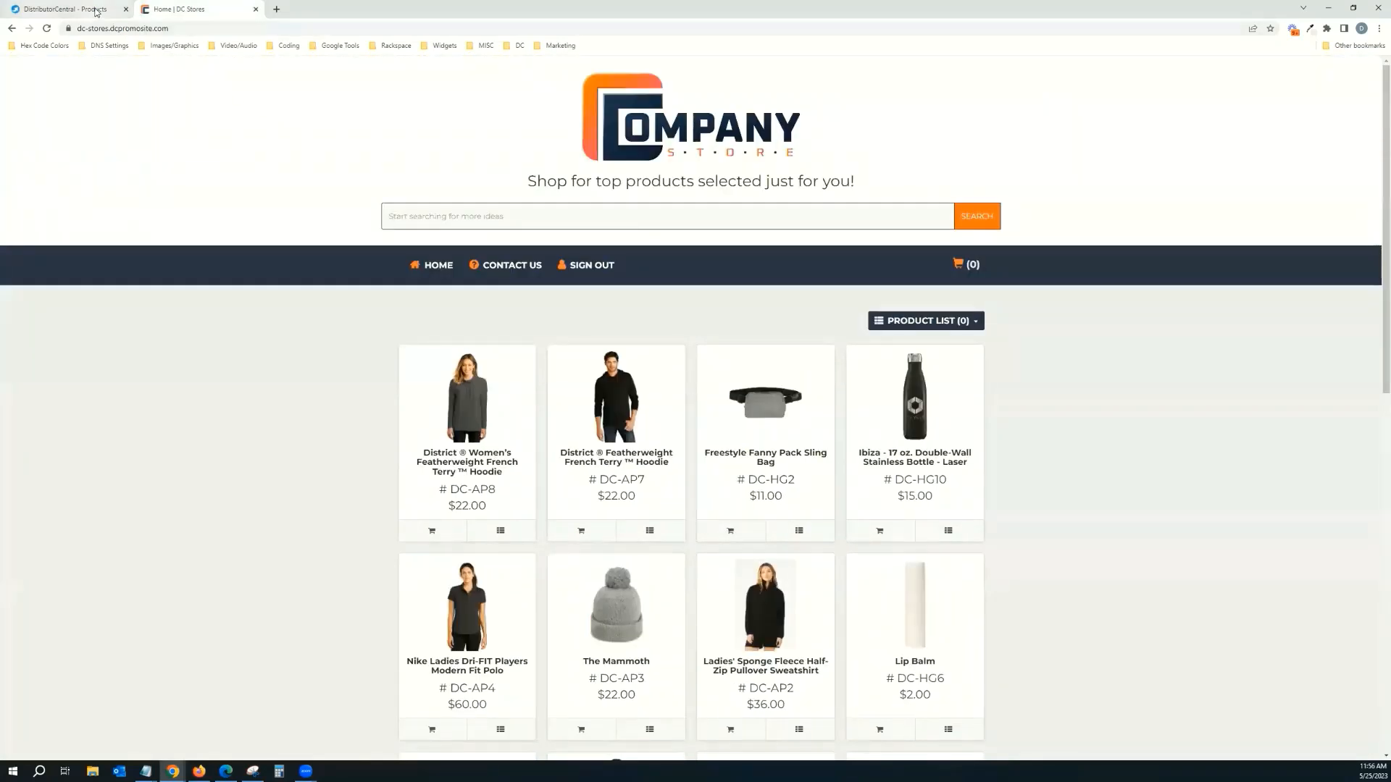
- Open the Nike Dri-FIT Micro Pique 2.0 Polo (DC-AP5) in the fulfillment account and check its distributor-only information
{"action": "left_click", "coordinate": [97, 12]}
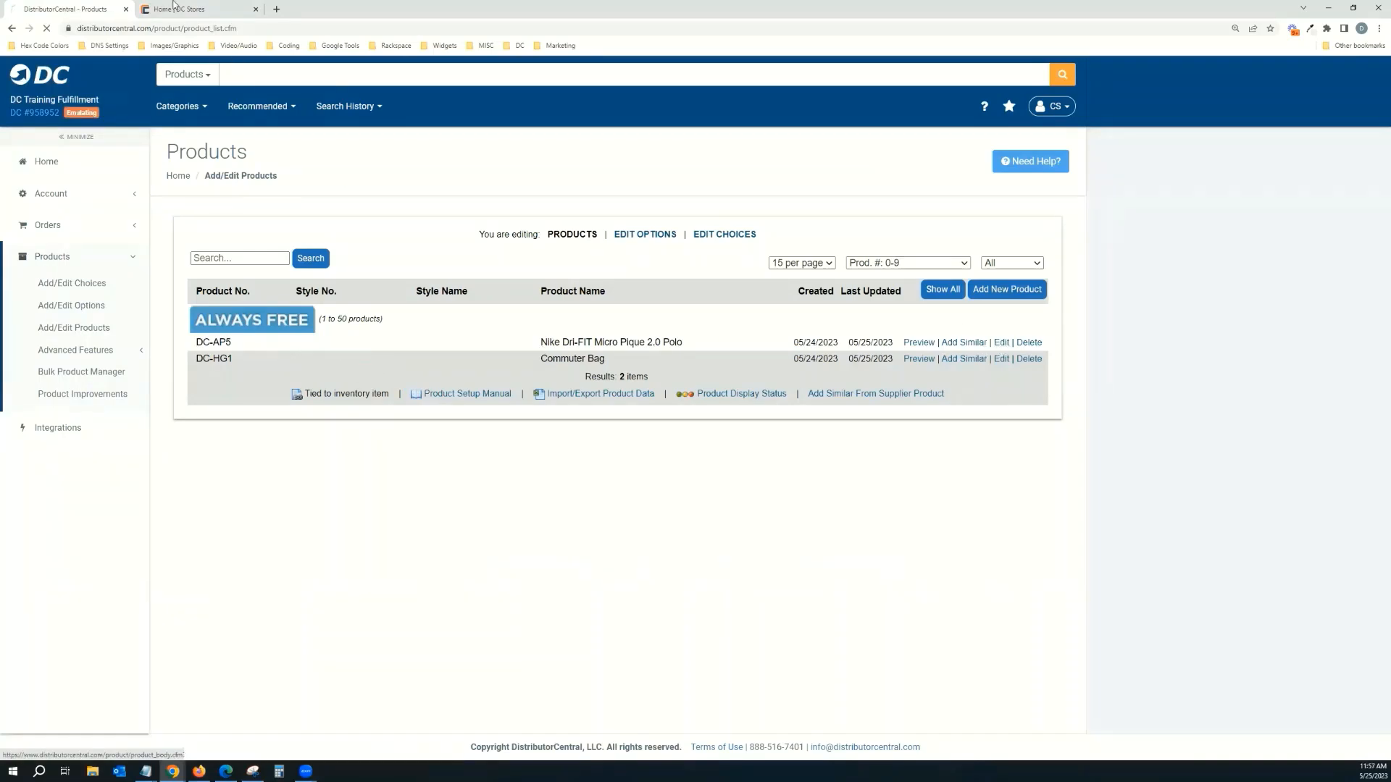
{"action": "left_click", "coordinate": [1001, 343]}
{"action": "left_click", "coordinate": [181, 10]}
{"action": "left_click", "coordinate": [84, 11]}
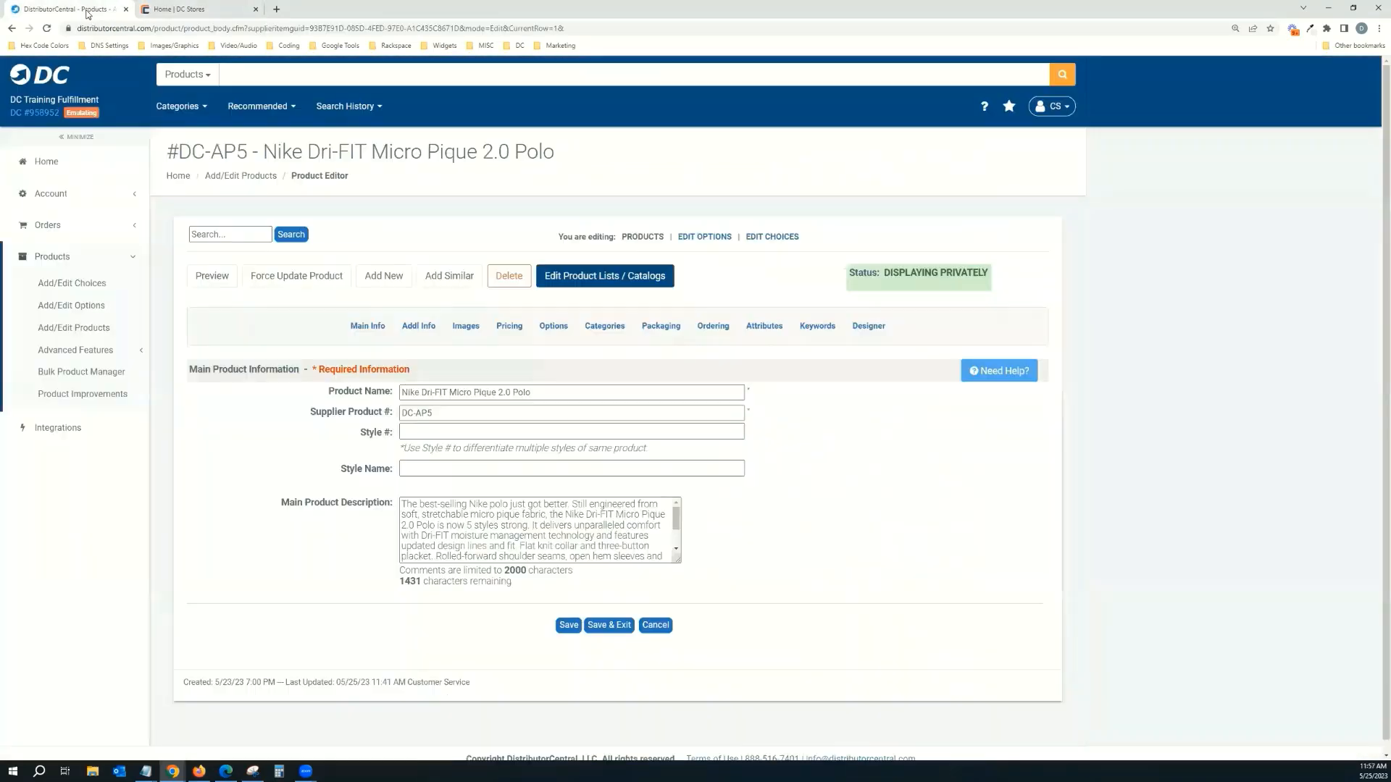
{"action": "left_click", "coordinate": [429, 327]}
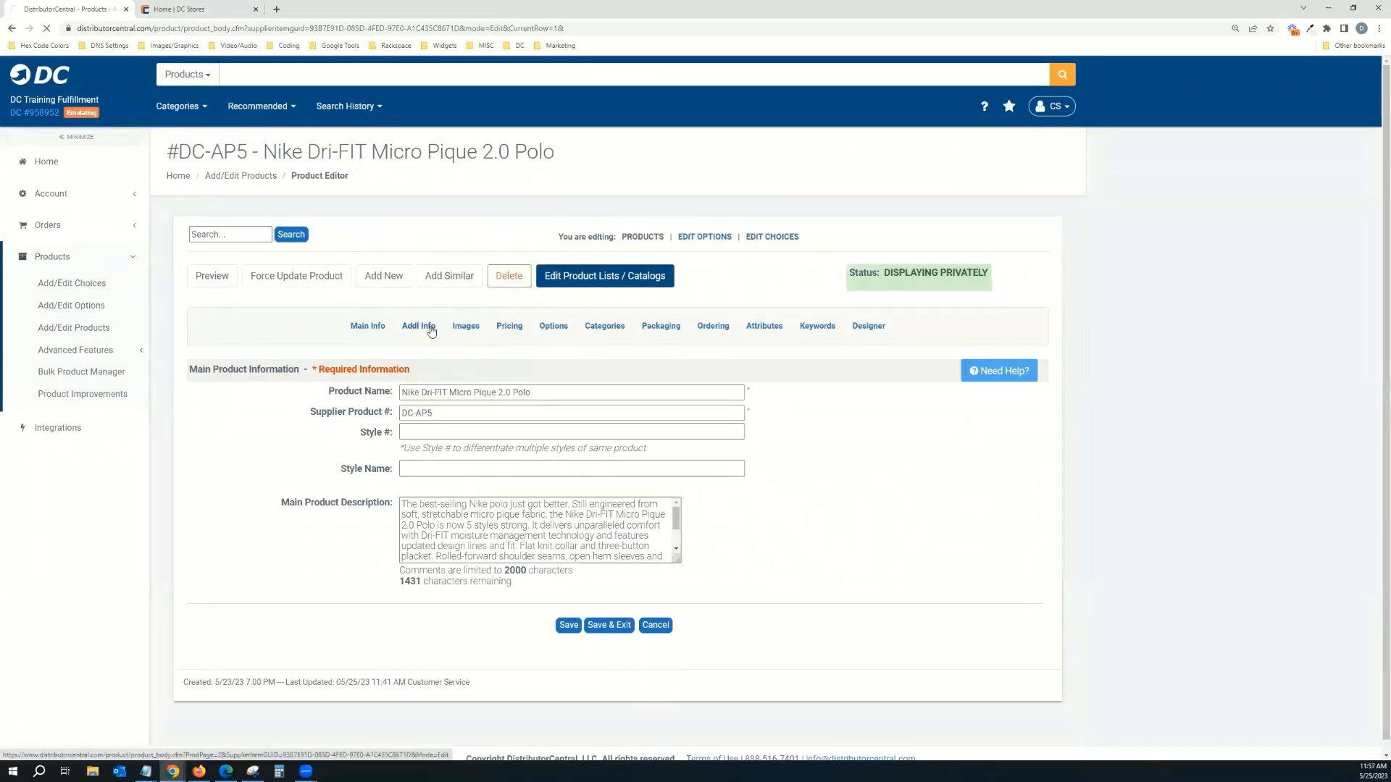
{"action": "left_click_drag", "start_coordinate": [533, 393], "coordinate": [461, 395]}
{"action": "left_click", "coordinate": [488, 405]}
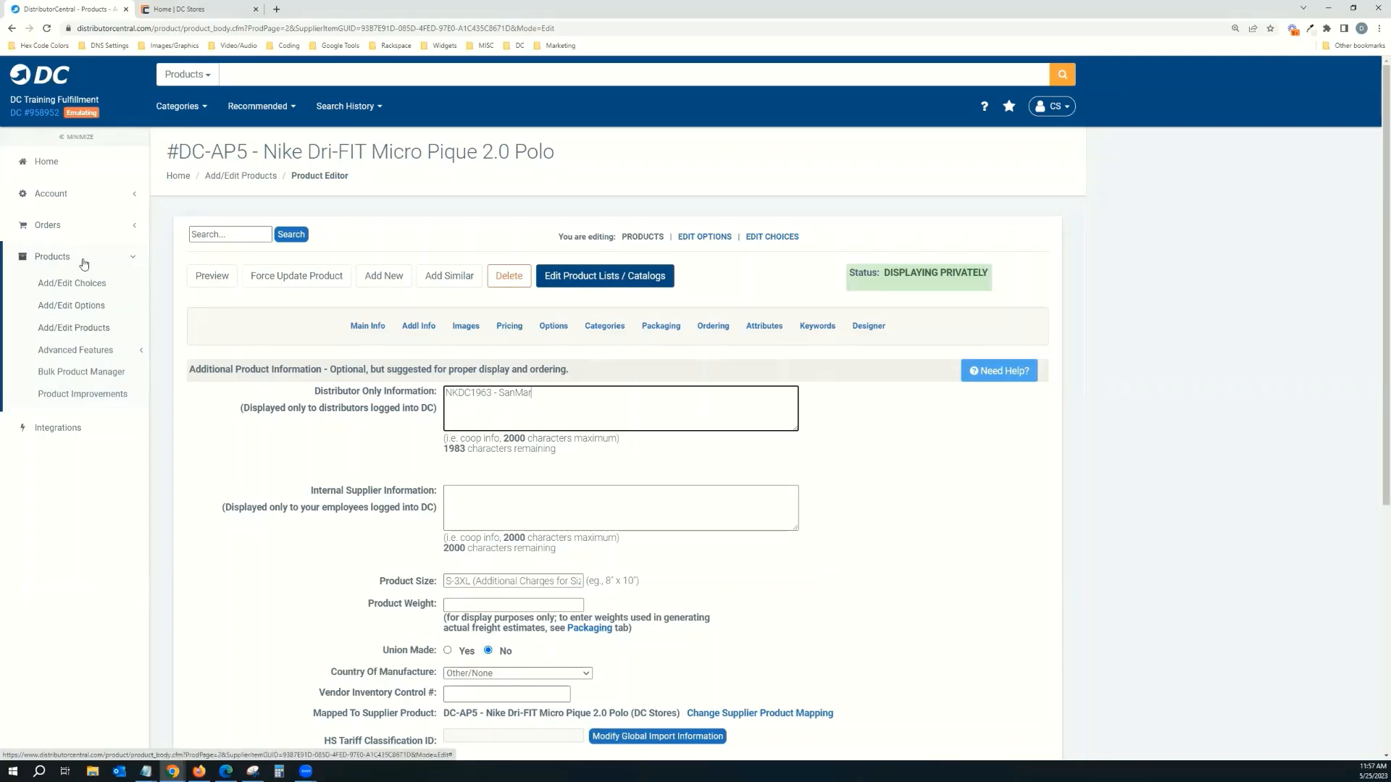
- Start copying a supplier product into the fulfillment account and choose SanMar as the supplier
{"action": "left_click", "coordinate": [102, 354]}
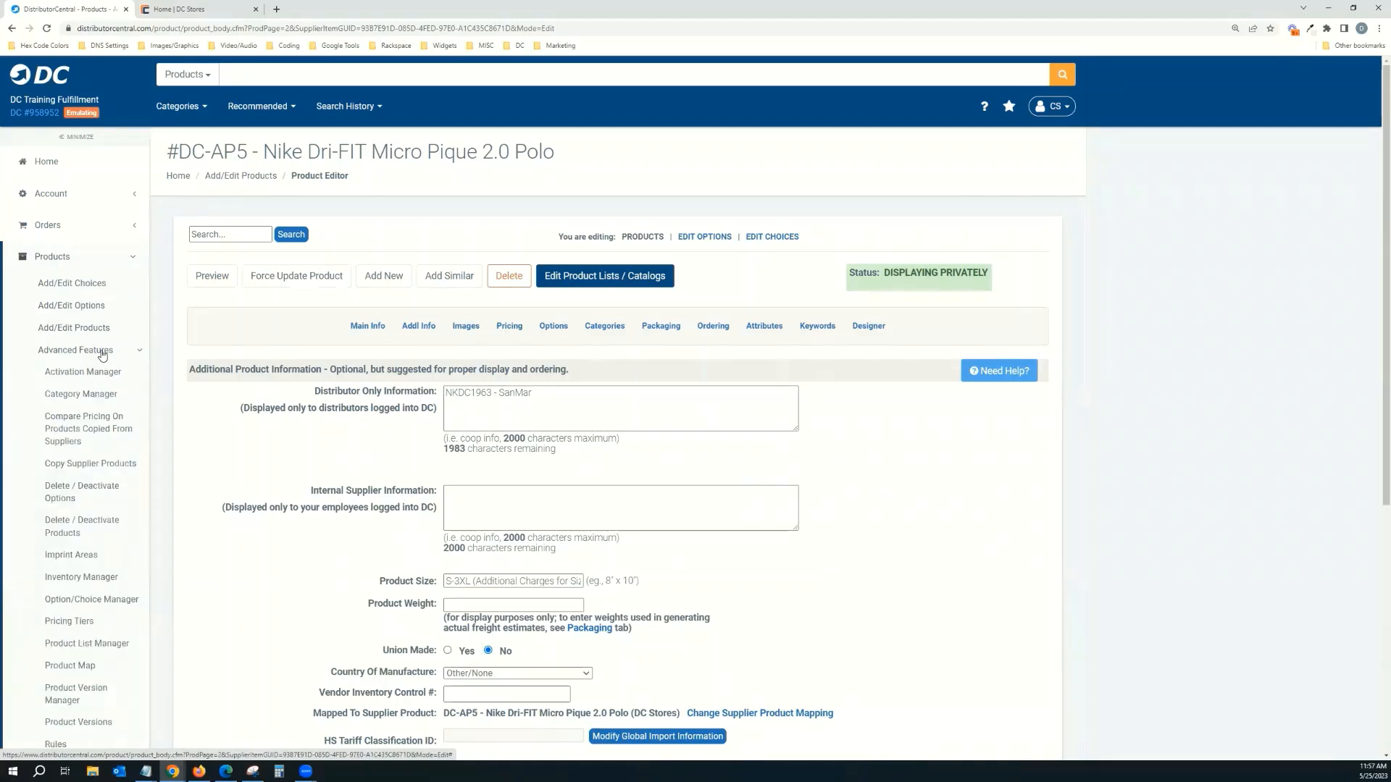
{"action": "left_click", "coordinate": [109, 472]}
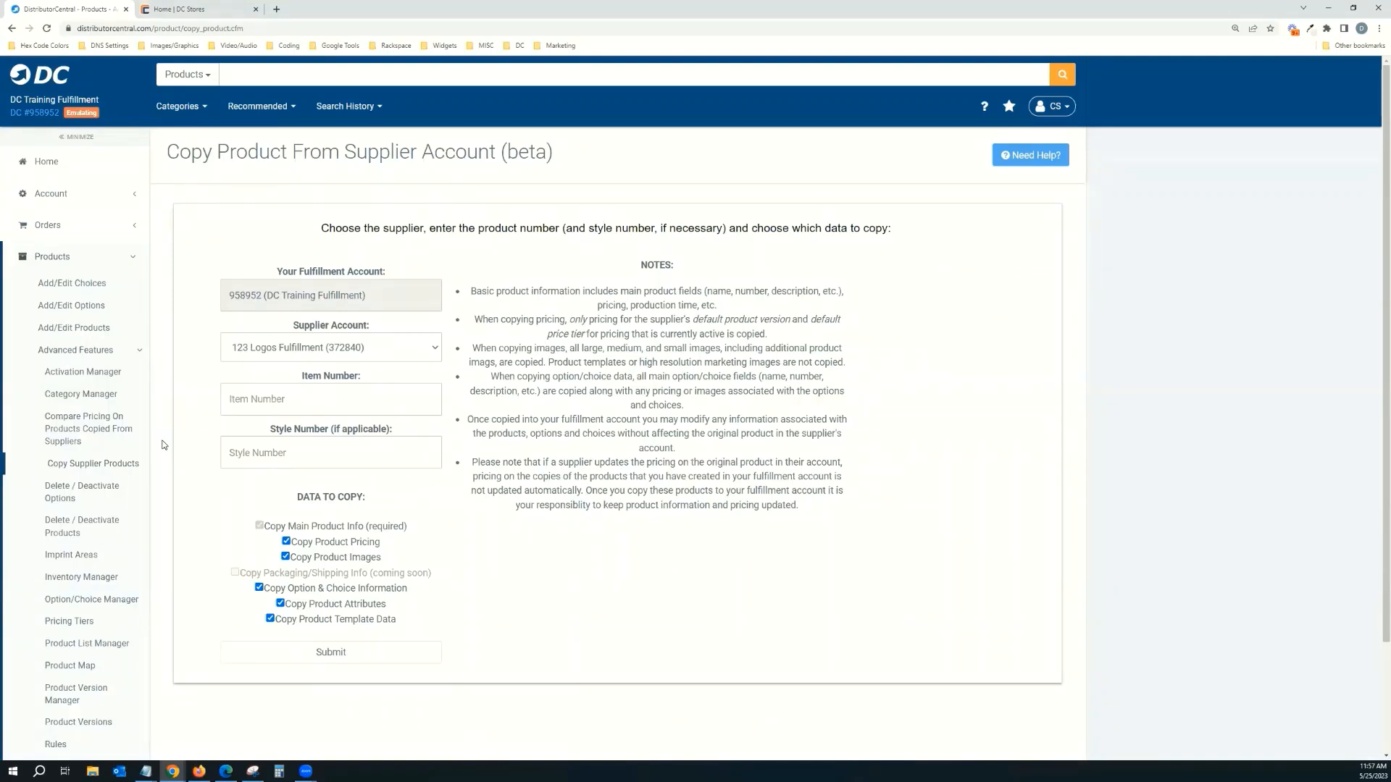
{"action": "left_click", "coordinate": [317, 348]}
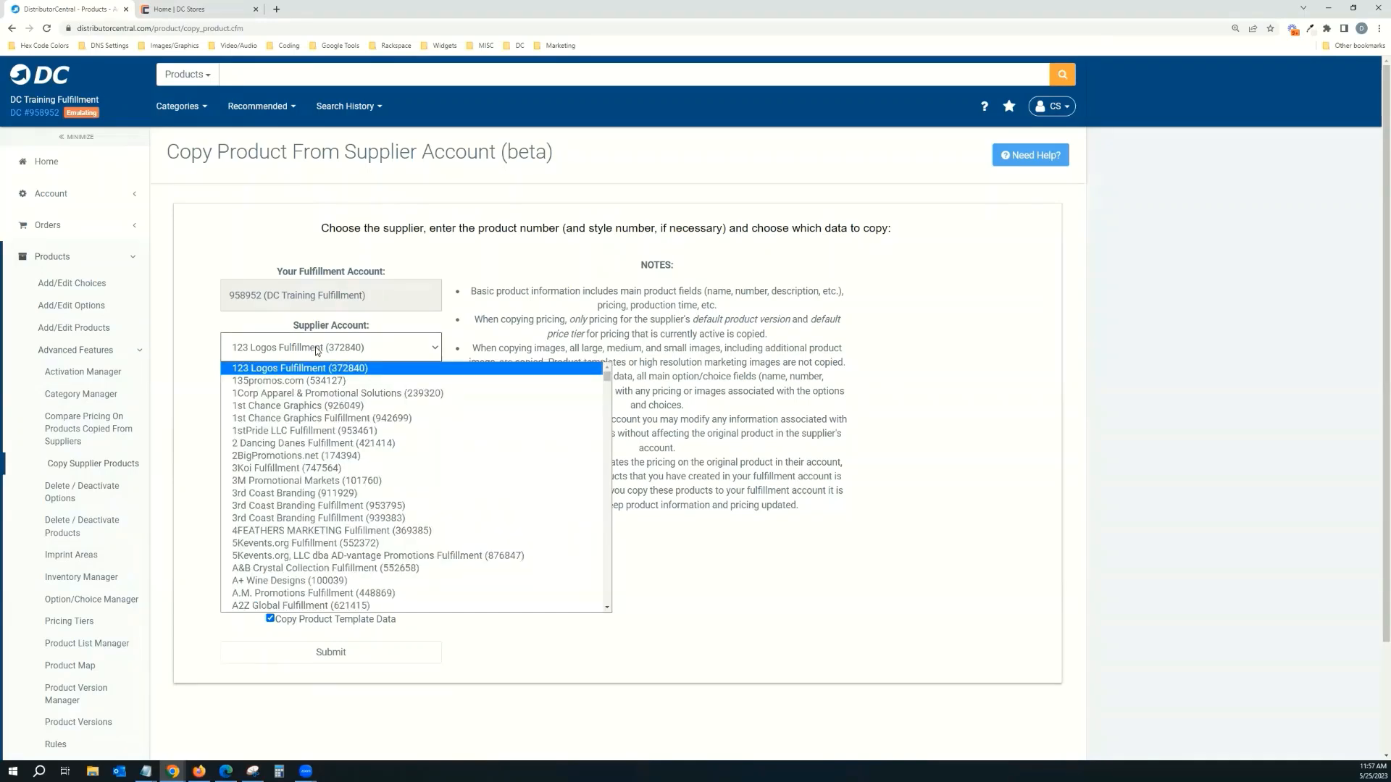
{"action": "type", "text": "safen"}
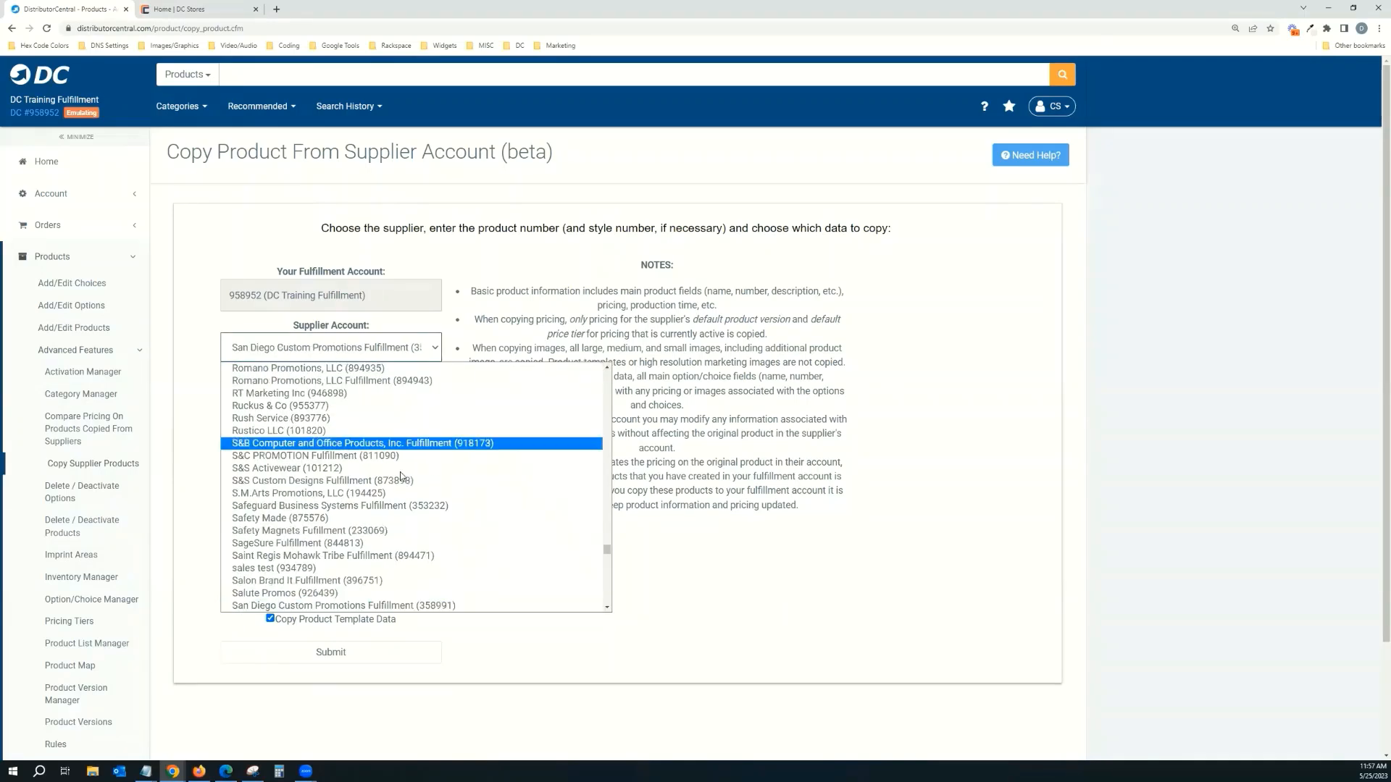
{"action": "scroll", "coordinate": [406, 483], "scroll_direction": "down", "scroll_amount": 5}
{"action": "scroll", "coordinate": [358, 497], "scroll_direction": "up", "scroll_amount": 3}
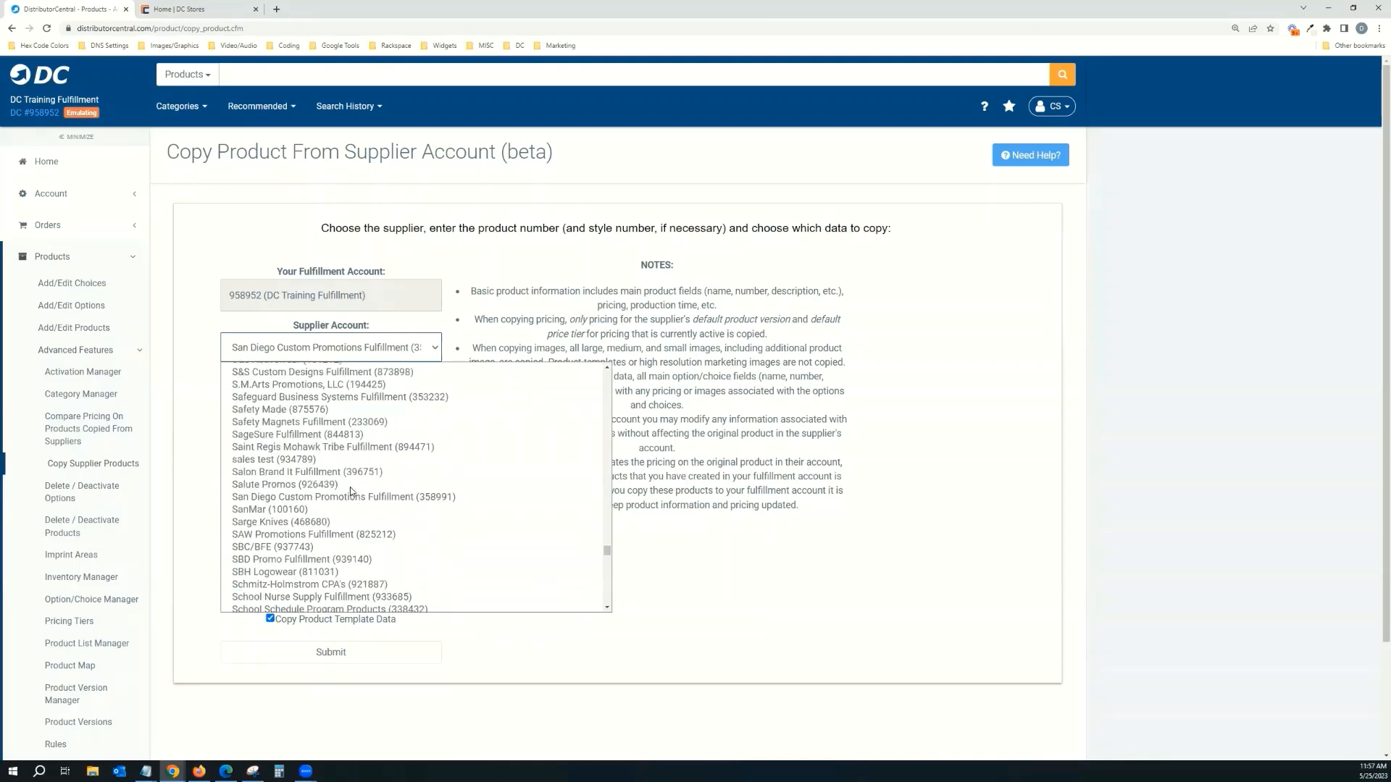
{"action": "left_click", "coordinate": [350, 509]}
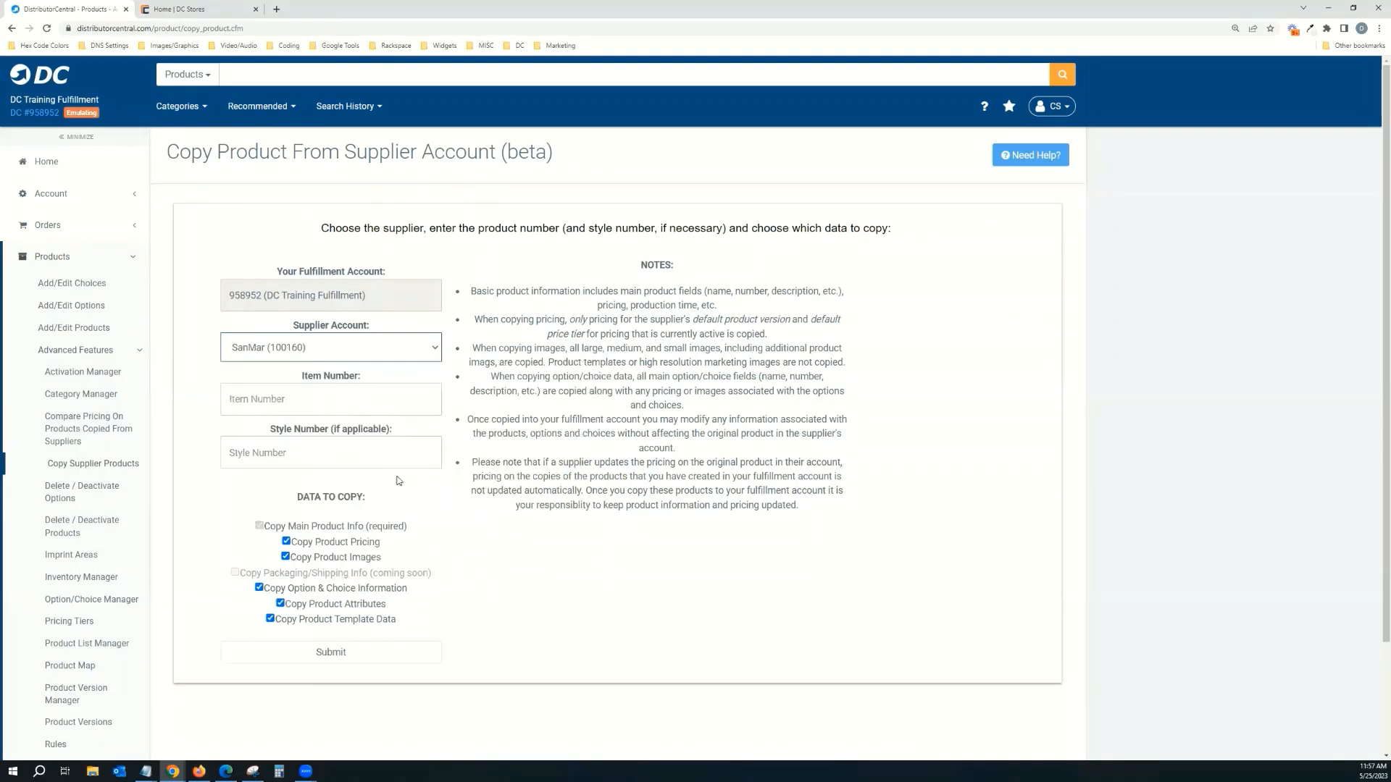
- Set the item number of the SanMar product to copy to OG138
{"action": "left_click", "coordinate": [350, 403]}
{"action": "type", "text": "OG"}
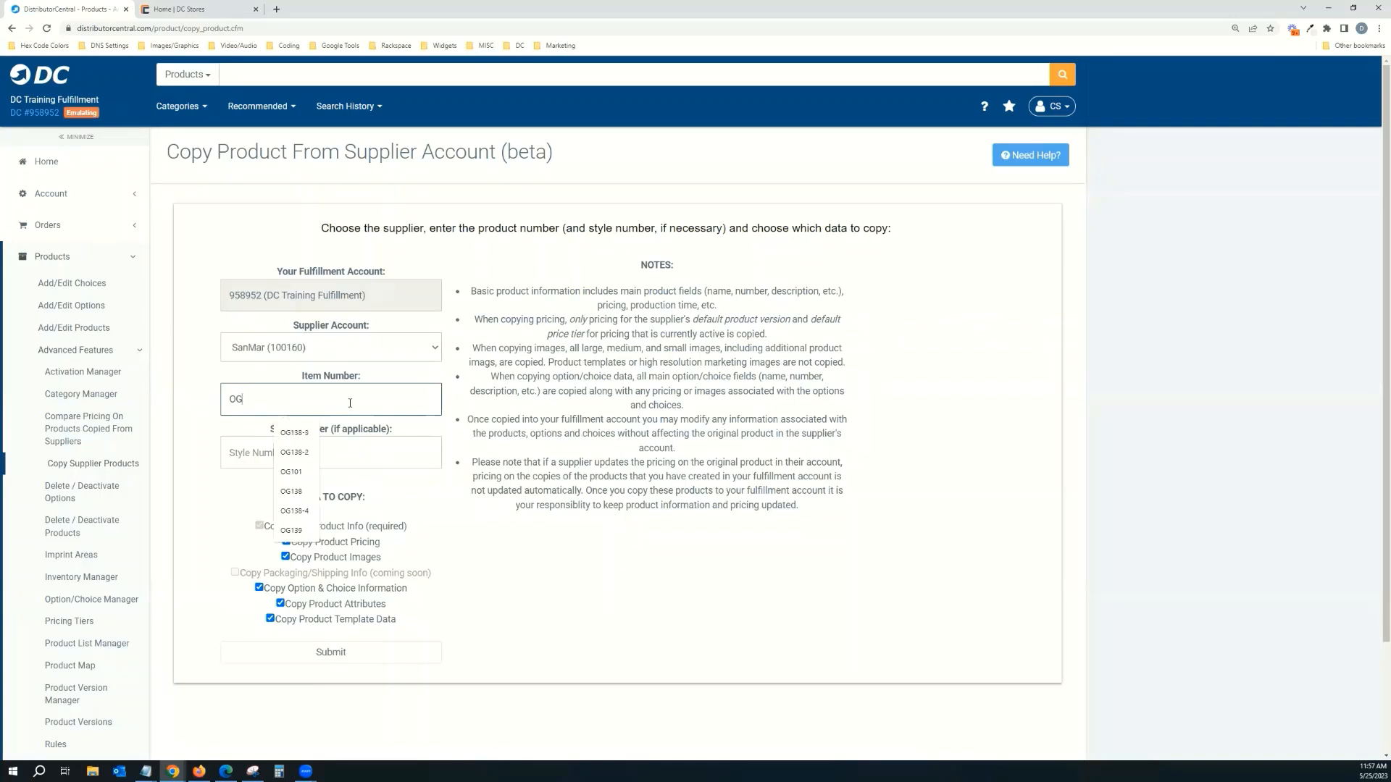
{"action": "type", "text": "138"}
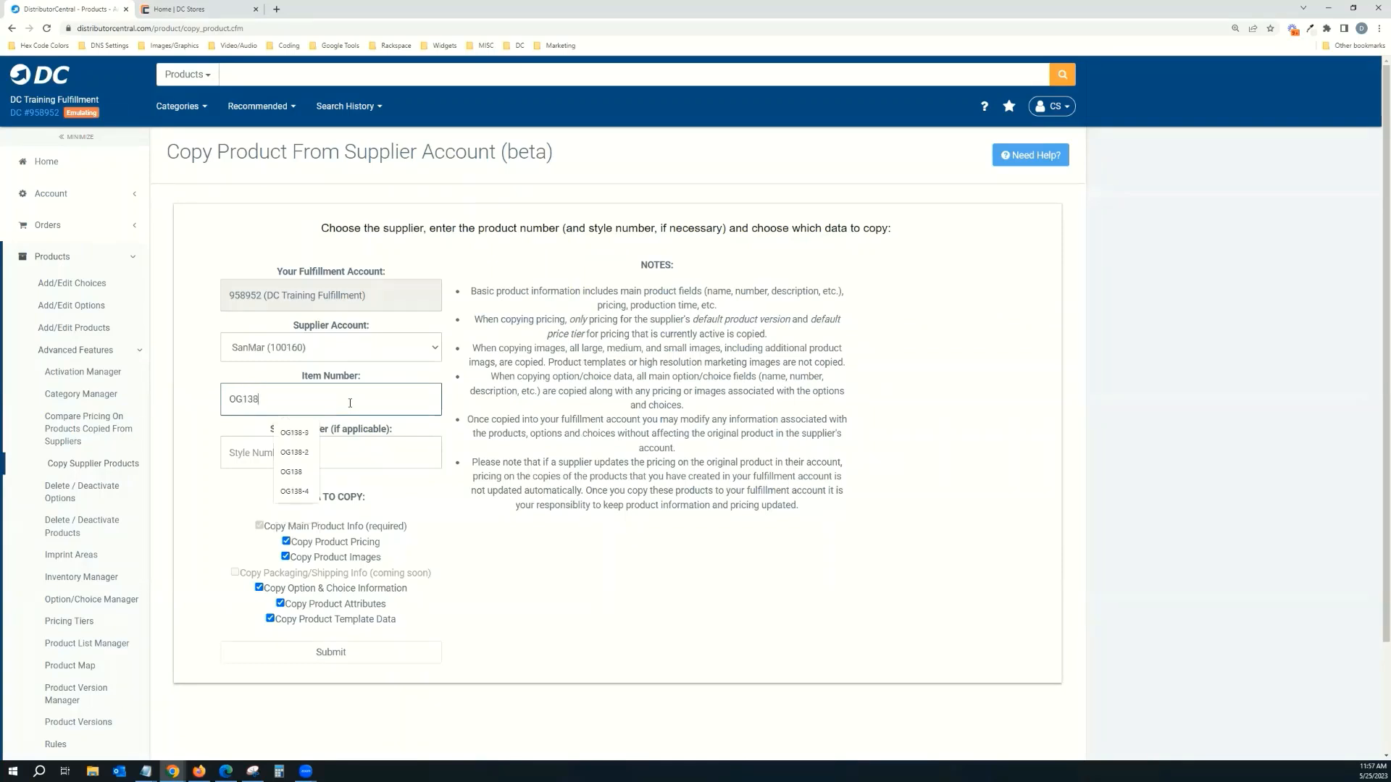
{"action": "left_click", "coordinate": [509, 515]}
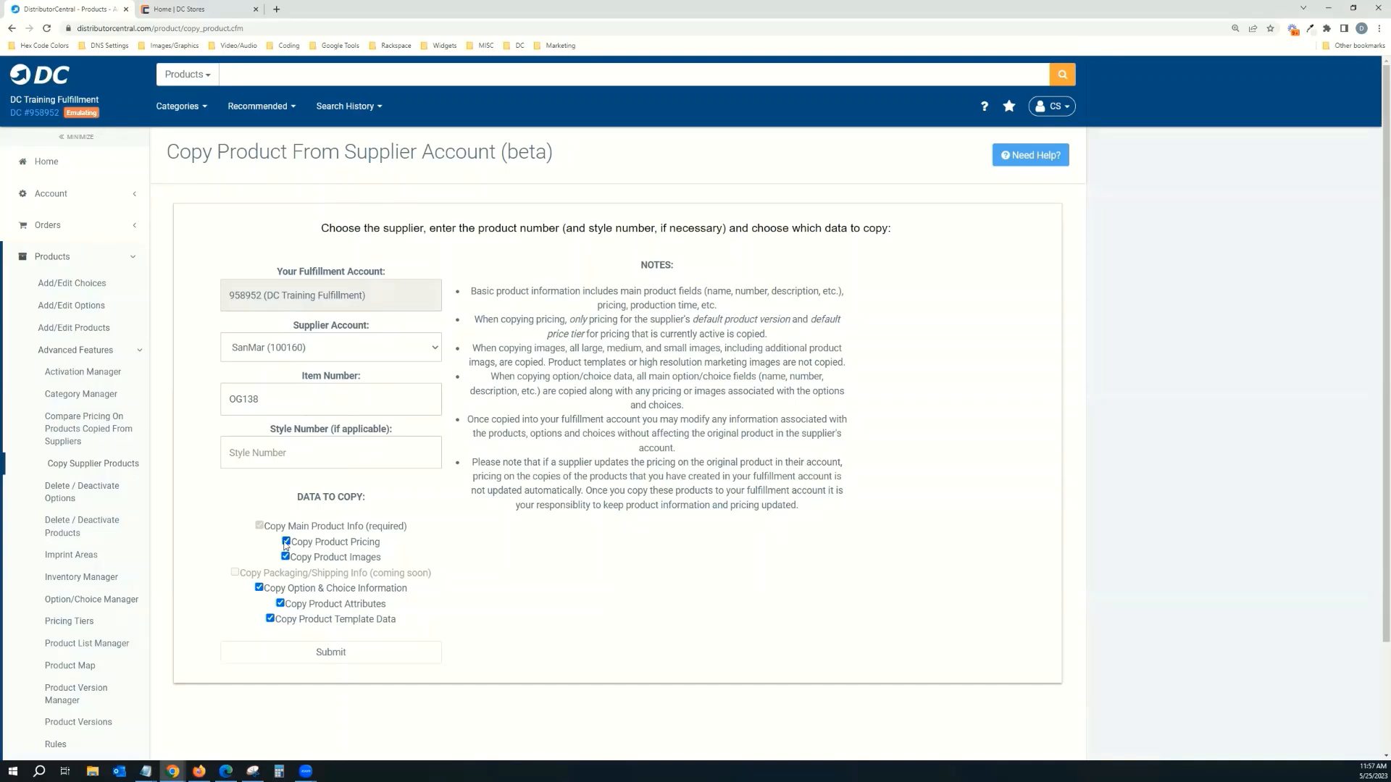
- Exclude product pricing and option and choice information from the data to copy, and submit the product copy
{"action": "left_click", "coordinate": [287, 543]}
{"action": "left_click", "coordinate": [259, 588]}
{"action": "left_click", "coordinate": [360, 662]}
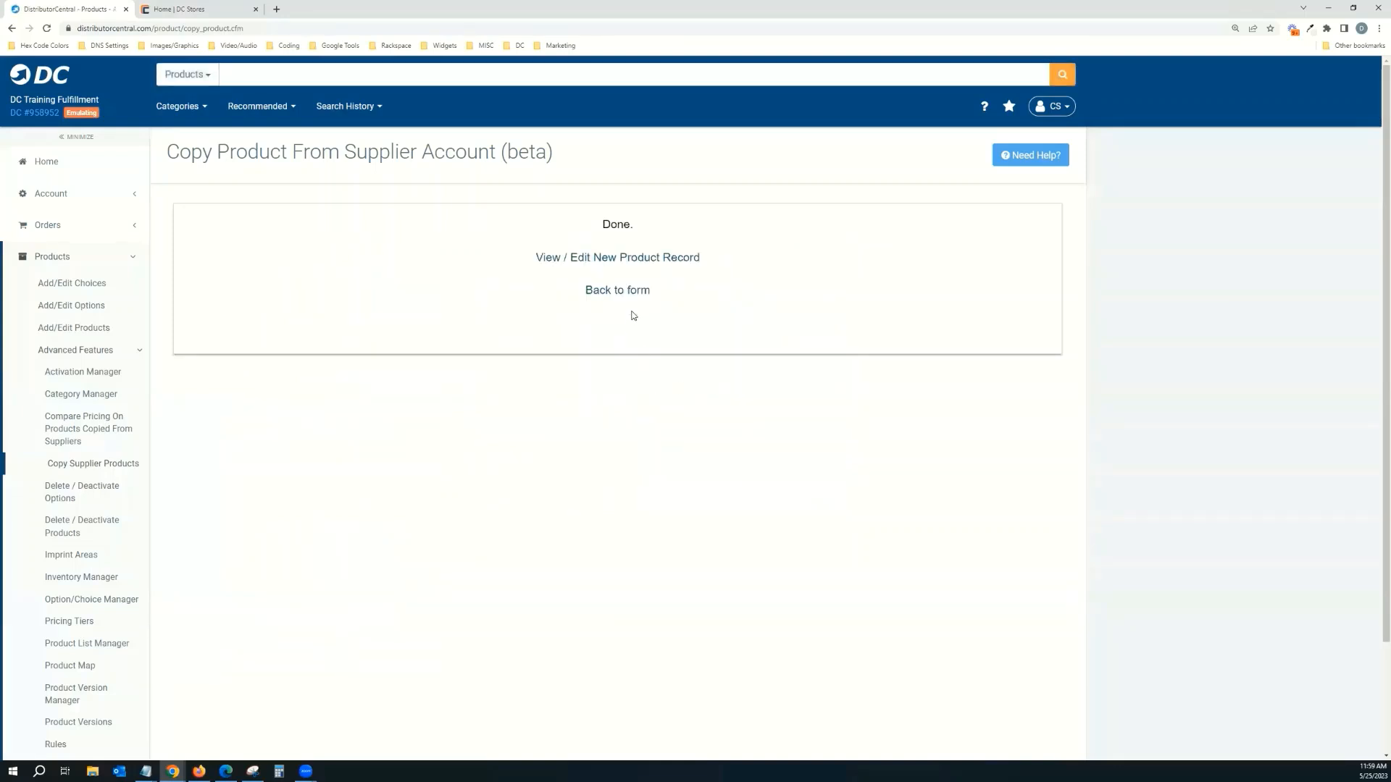
- Open the newly copied product record and shorten its product name to "OGIO Limit Polo"
{"action": "left_click", "coordinate": [611, 259]}
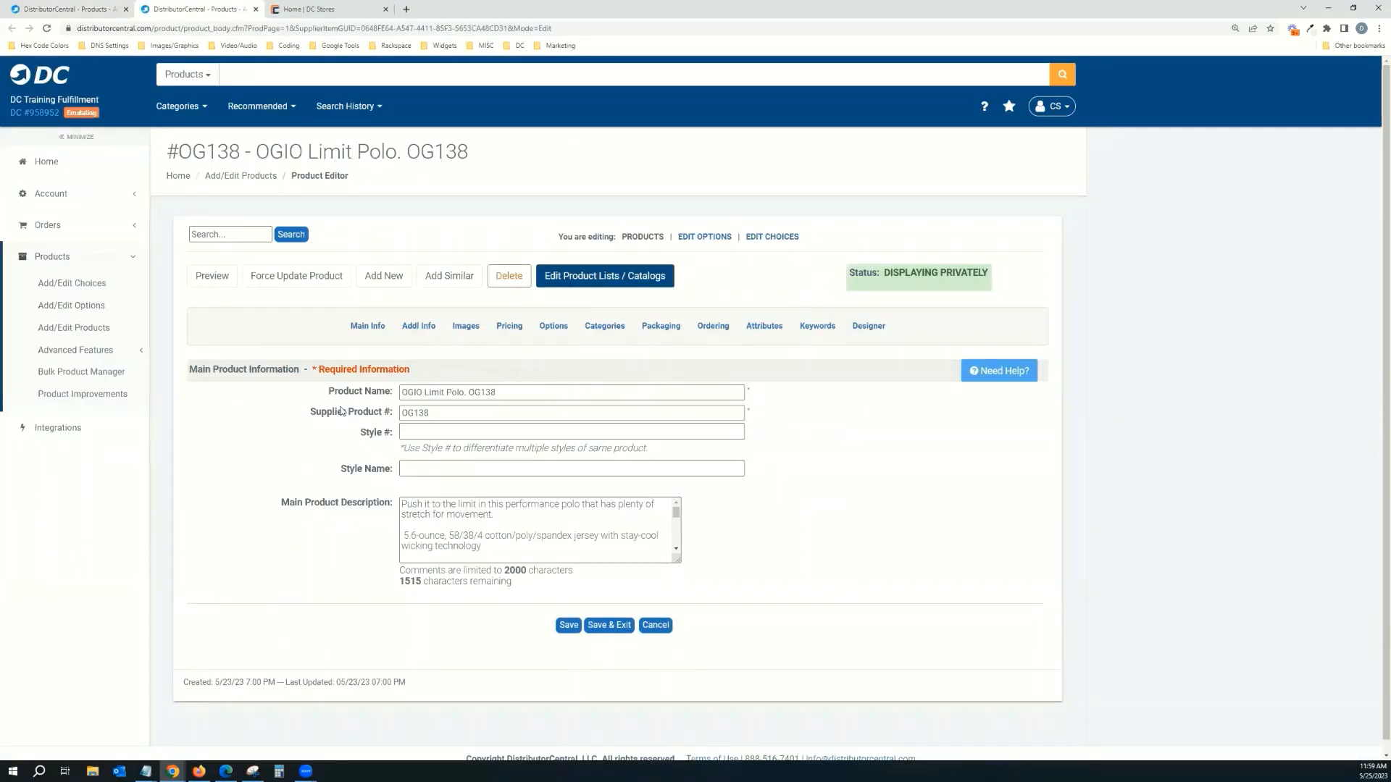
{"action": "left_click", "coordinate": [512, 395]}
{"action": "key", "text": "BackSpace"}
{"action": "key", "text": "BackSpace"}
{"action": "key", "text": "BackSpace"}
{"action": "key", "text": "BackSpace"}
{"action": "key", "text": "BackSpace"}
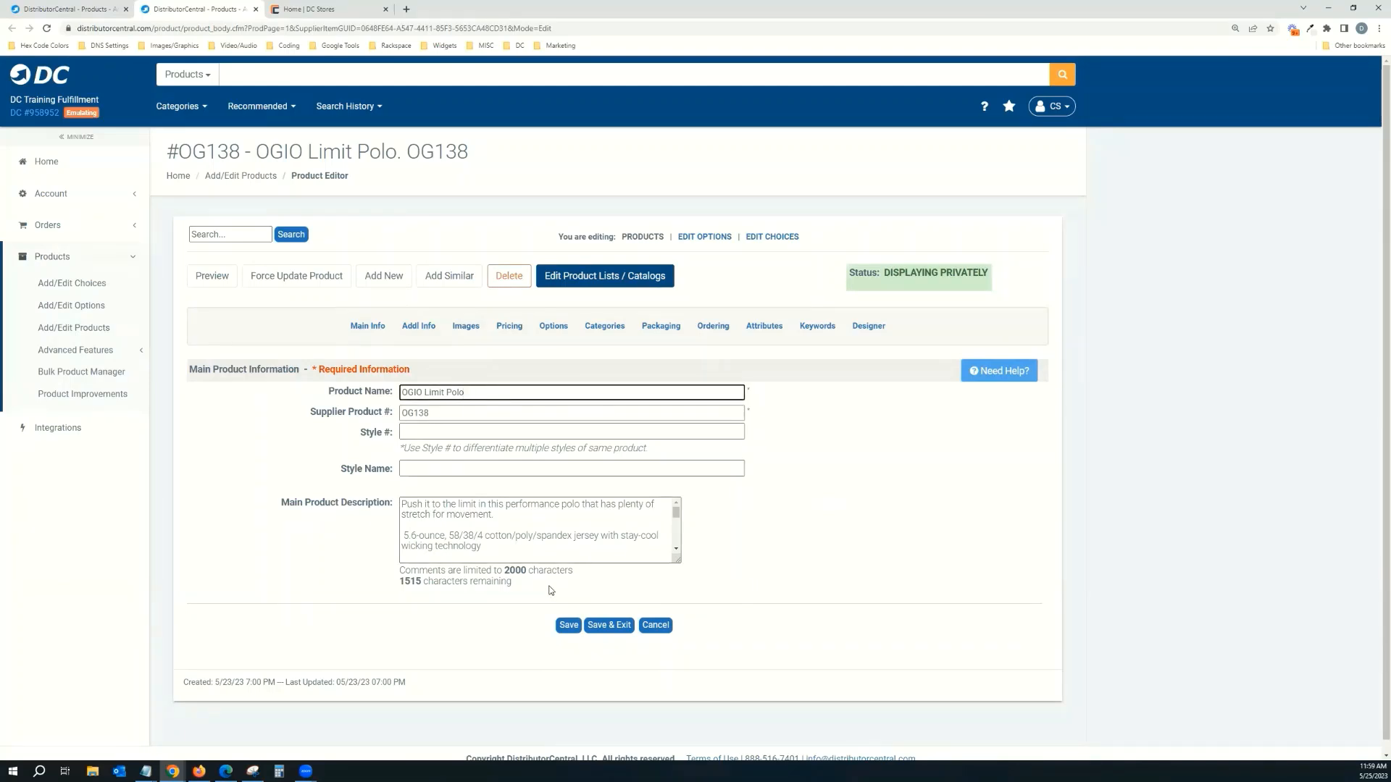
- Read through the main product description of the OGIO Limit Polo
{"action": "scroll", "coordinate": [541, 514], "scroll_direction": "down", "scroll_amount": 1}
{"action": "scroll", "coordinate": [542, 515], "scroll_direction": "down", "scroll_amount": 2}
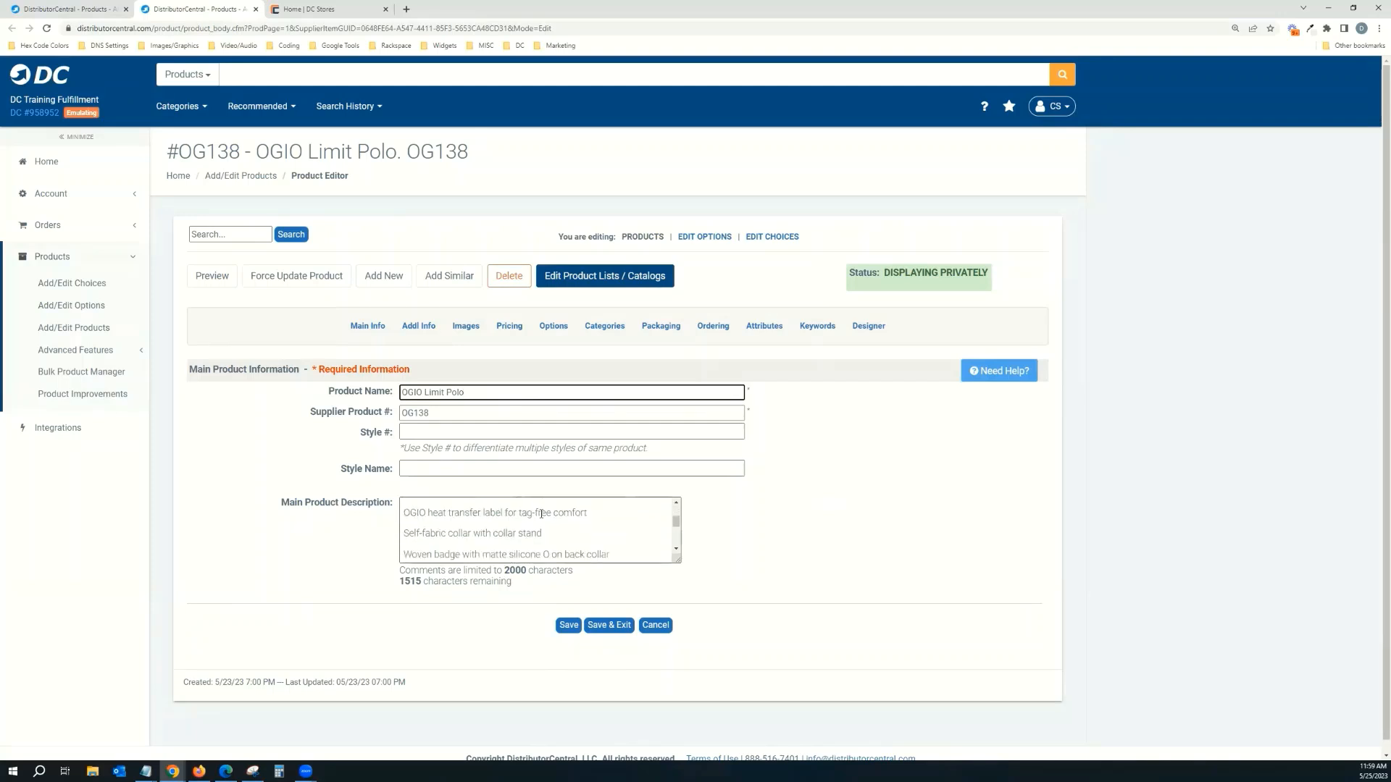
{"action": "scroll", "coordinate": [541, 514], "scroll_direction": "down", "scroll_amount": 5}
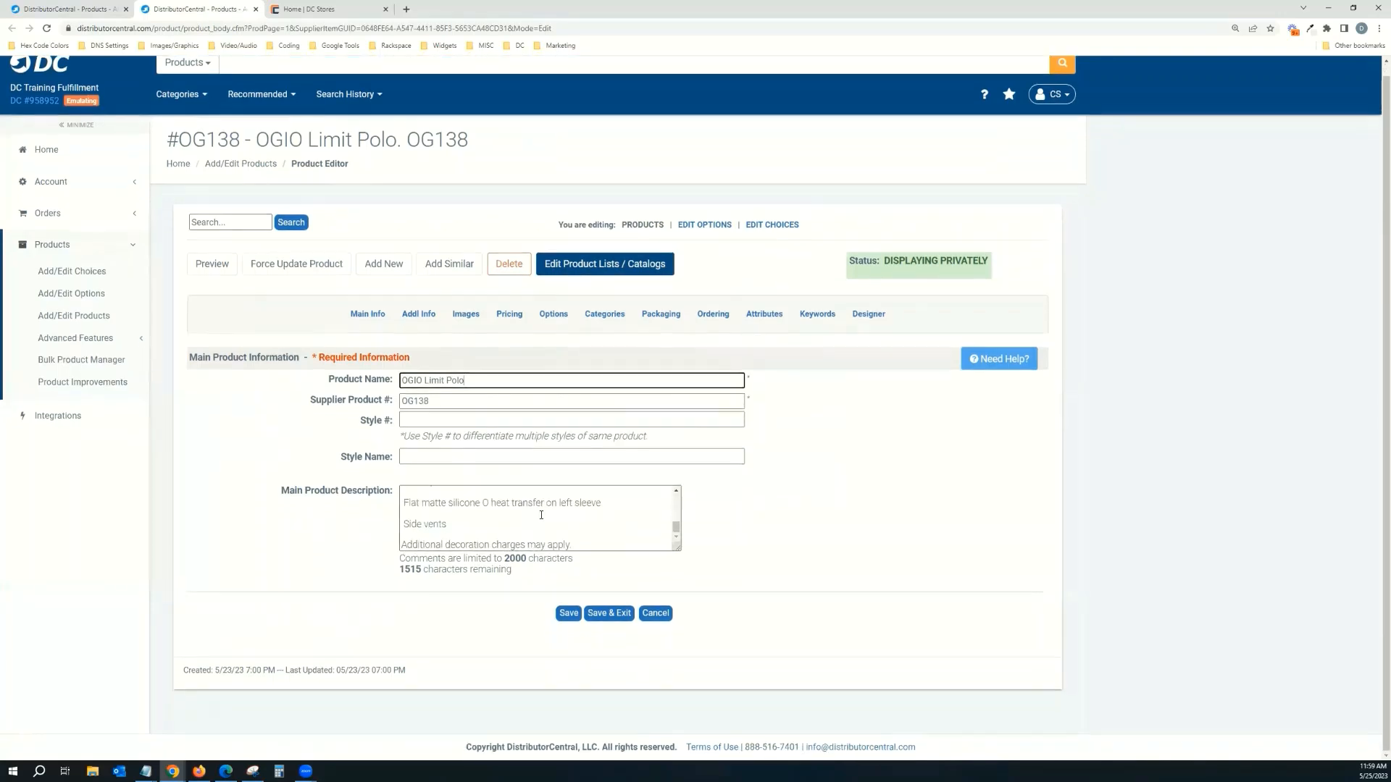
- Save the main product information of the OGIO Limit Polo and open its additional product information
{"action": "scroll", "coordinate": [542, 515], "scroll_direction": "up", "scroll_amount": 8}
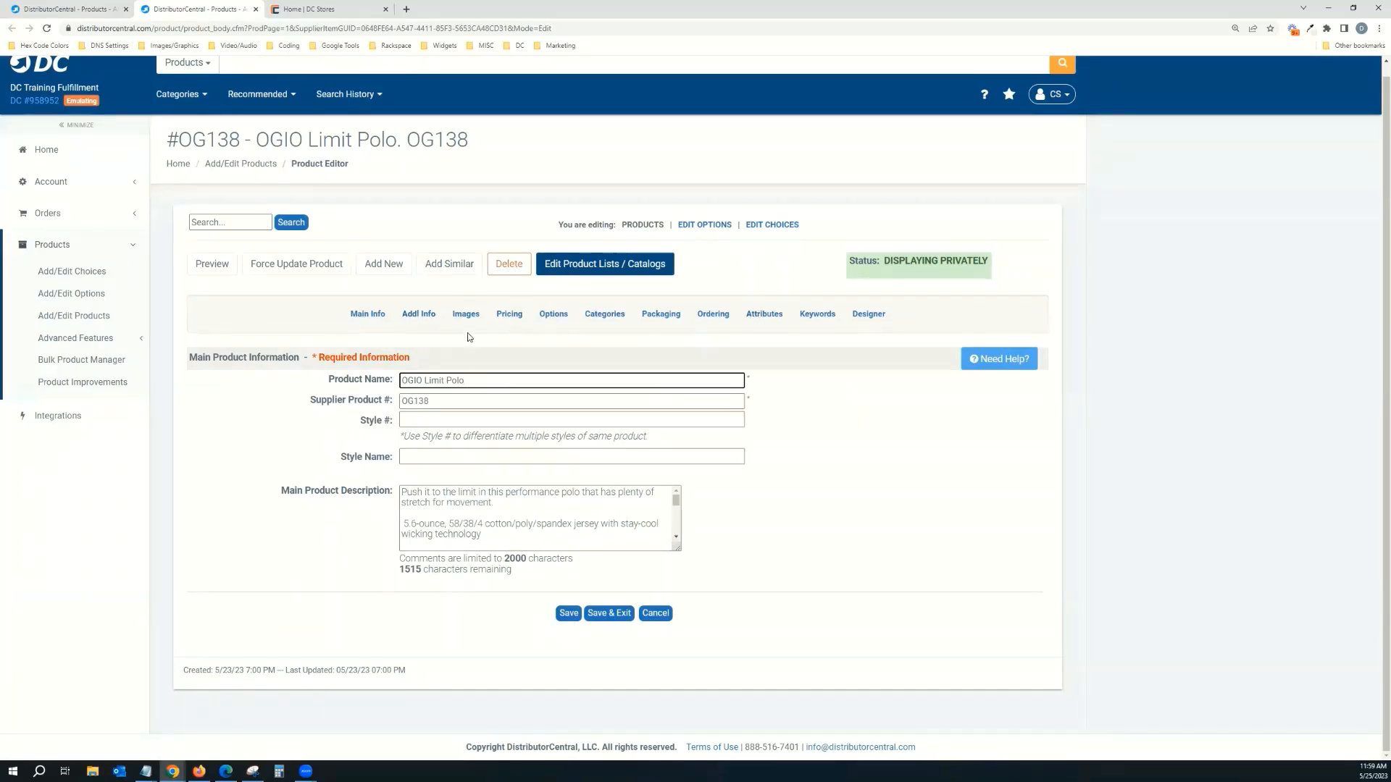
{"action": "left_click", "coordinate": [571, 616]}
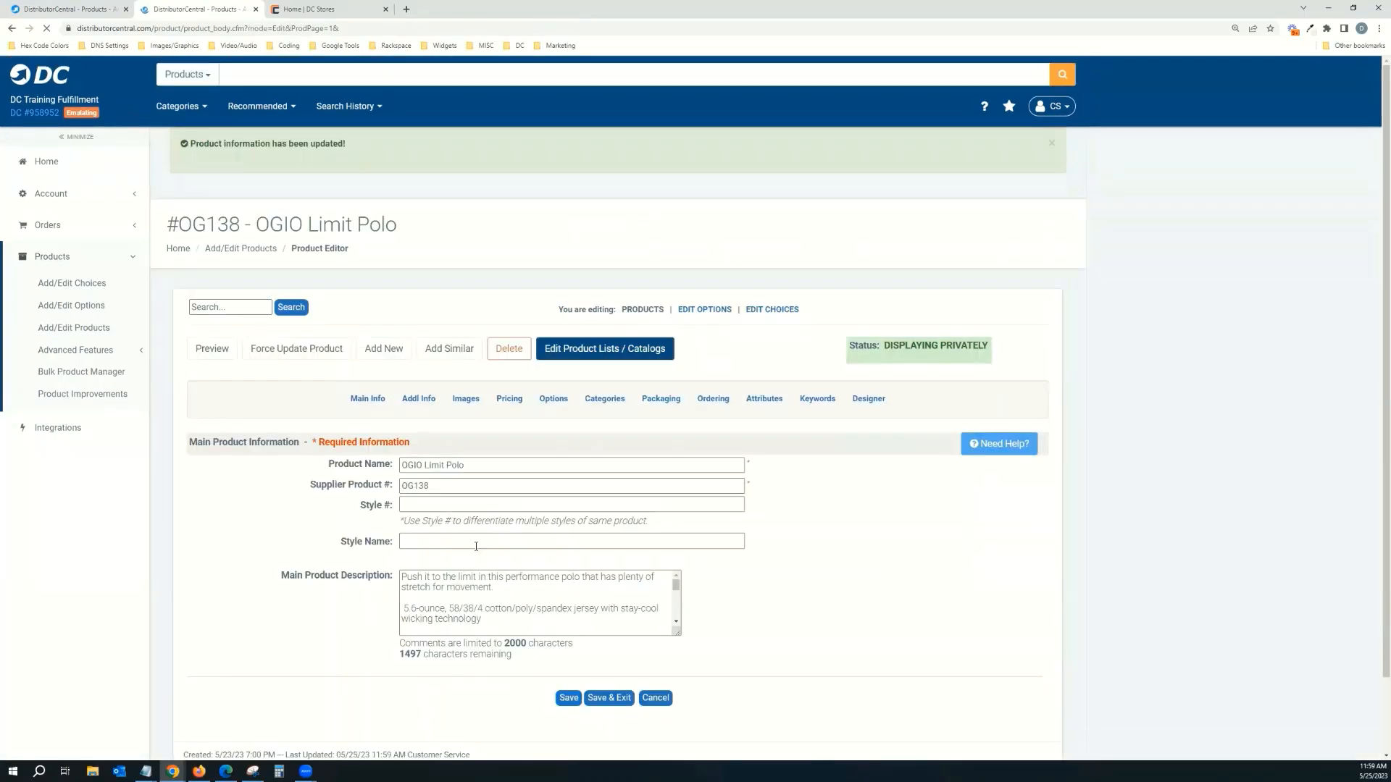
{"action": "left_click", "coordinate": [428, 399]}
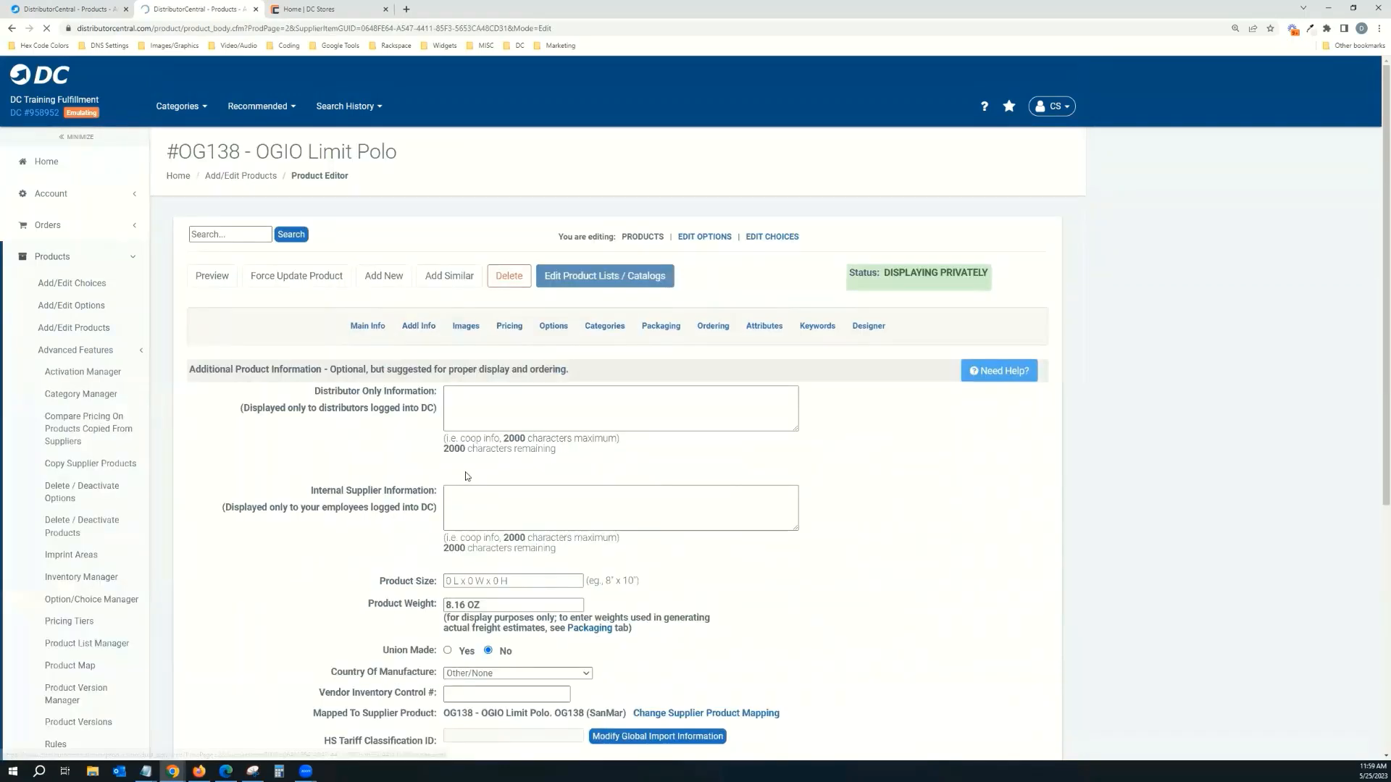
- Set the product size to "S-3XL (Additional Charges for Sizes 2XL+)"
{"action": "scroll", "coordinate": [492, 412], "scroll_direction": "down", "scroll_amount": 3}
{"action": "left_click", "coordinate": [533, 419]}
{"action": "left_click_drag", "start_coordinate": [533, 419], "coordinate": [418, 411]}
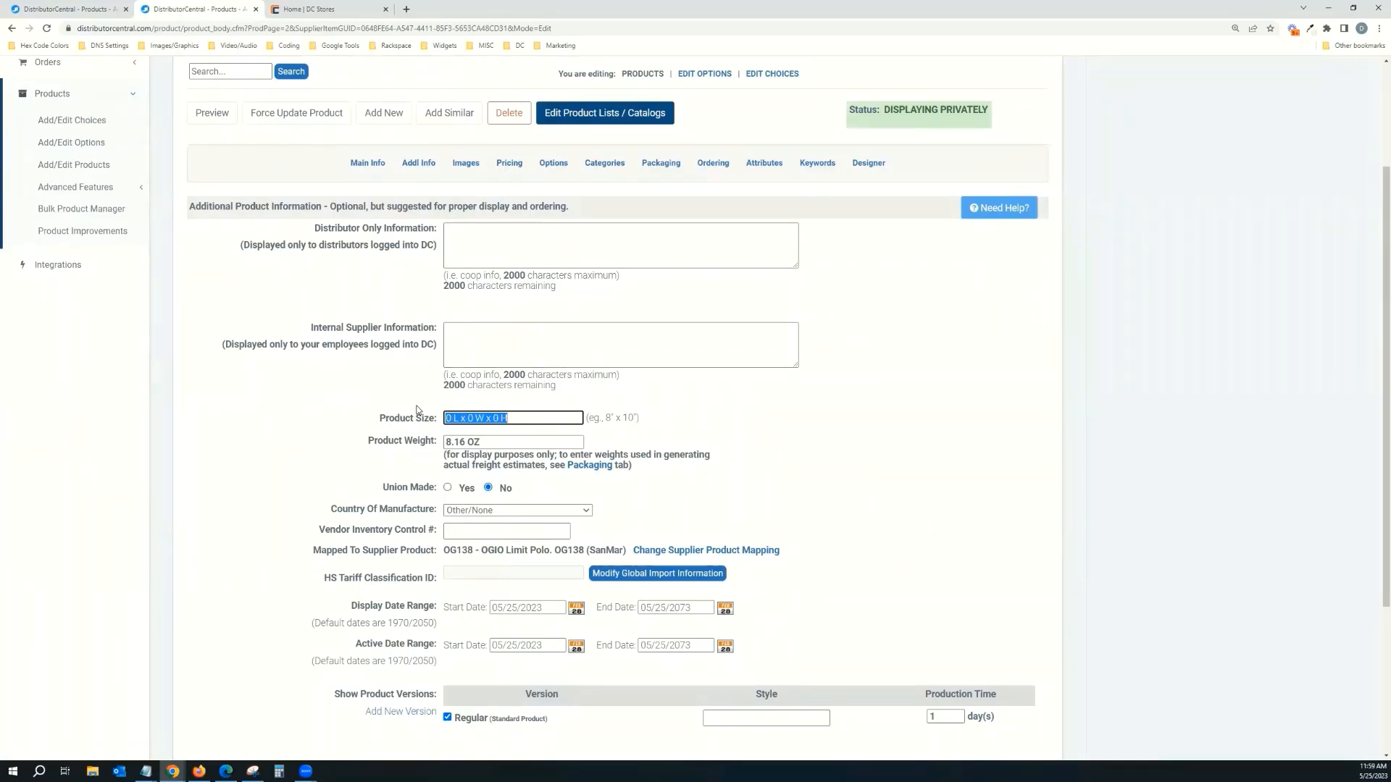
{"action": "type", "text": "S"}
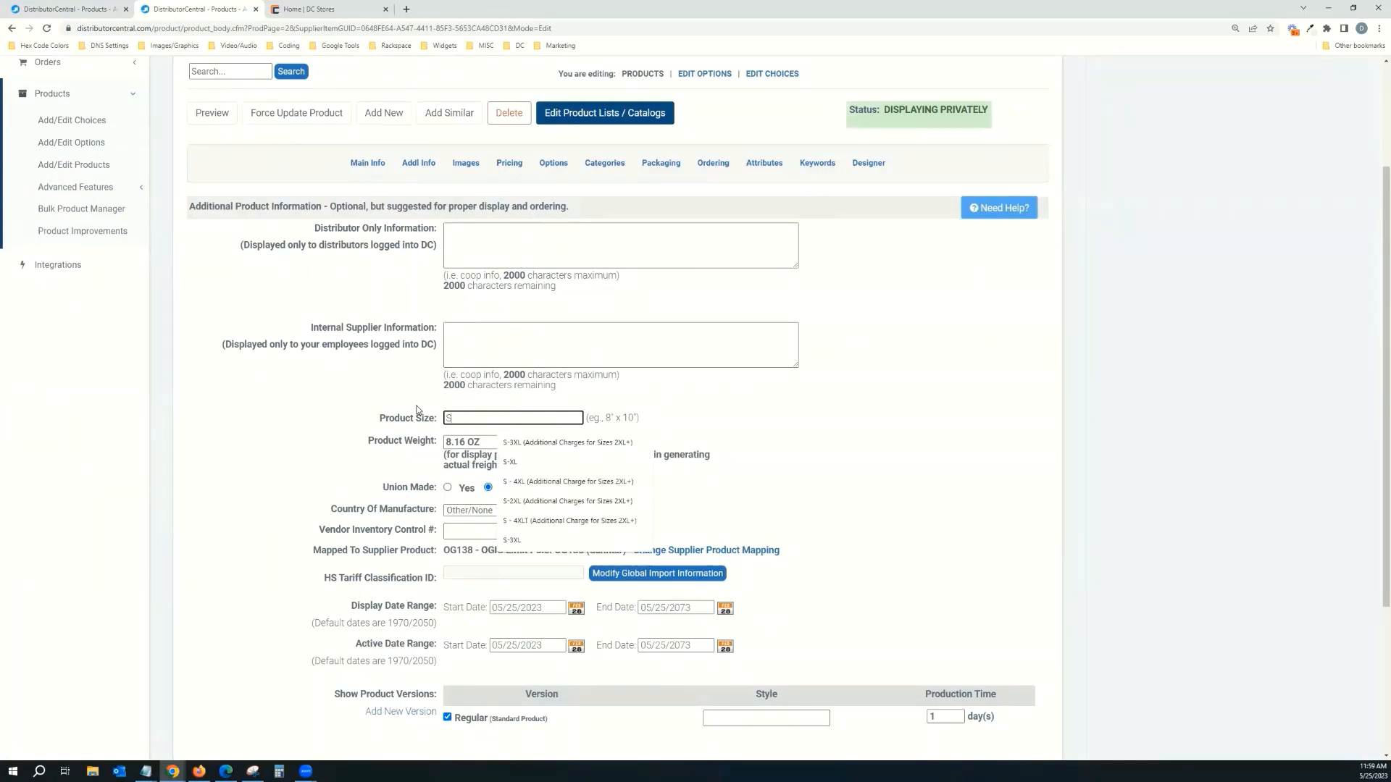
{"action": "left_click", "coordinate": [519, 443]}
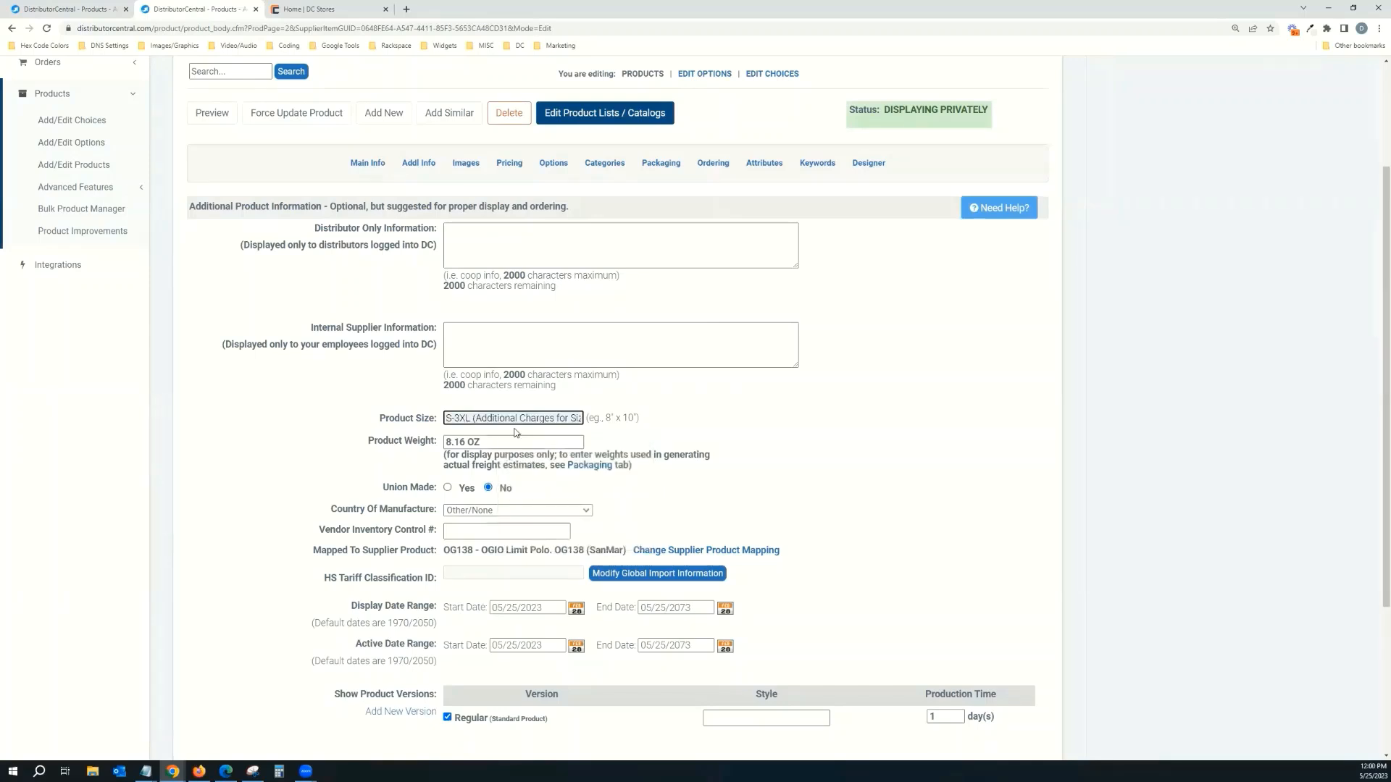
{"action": "left_click_drag", "start_coordinate": [505, 418], "coordinate": [596, 419]}
- Clear the product weight and save the additional product information
{"action": "left_click", "coordinate": [496, 442]}
{"action": "left_click_drag", "start_coordinate": [496, 442], "coordinate": [415, 435]}
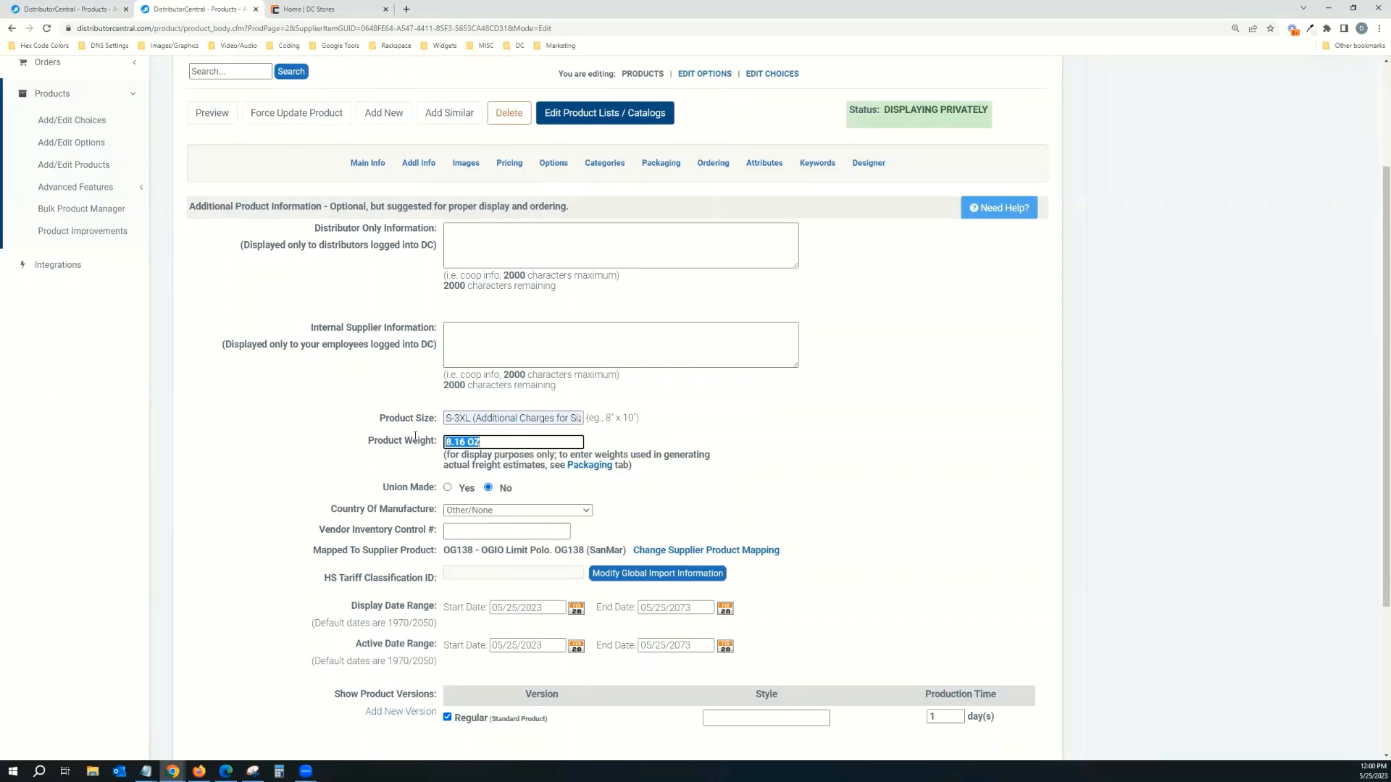
{"action": "key", "text": "BackSpace"}
{"action": "scroll", "coordinate": [538, 367], "scroll_direction": "down", "scroll_amount": 2}
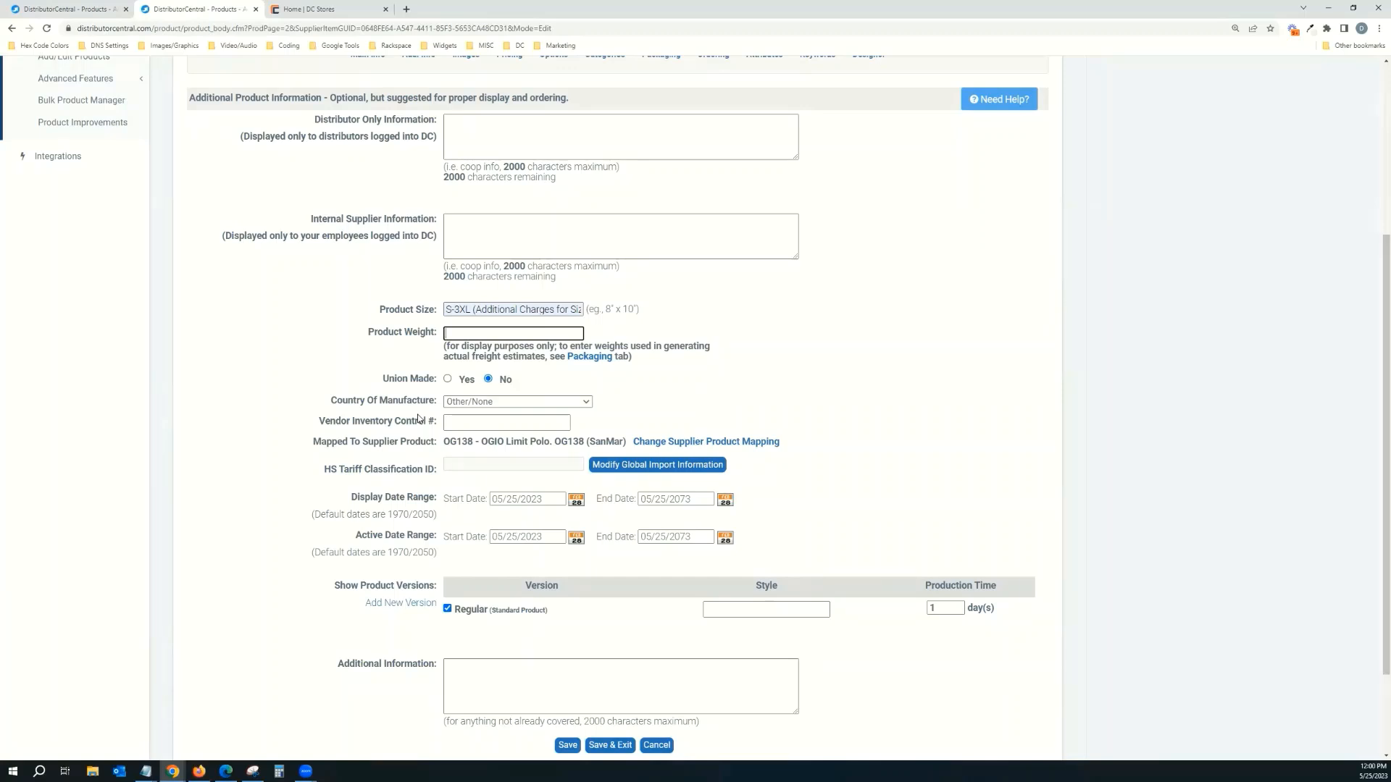
{"action": "scroll", "coordinate": [927, 471], "scroll_direction": "down", "scroll_amount": 2}
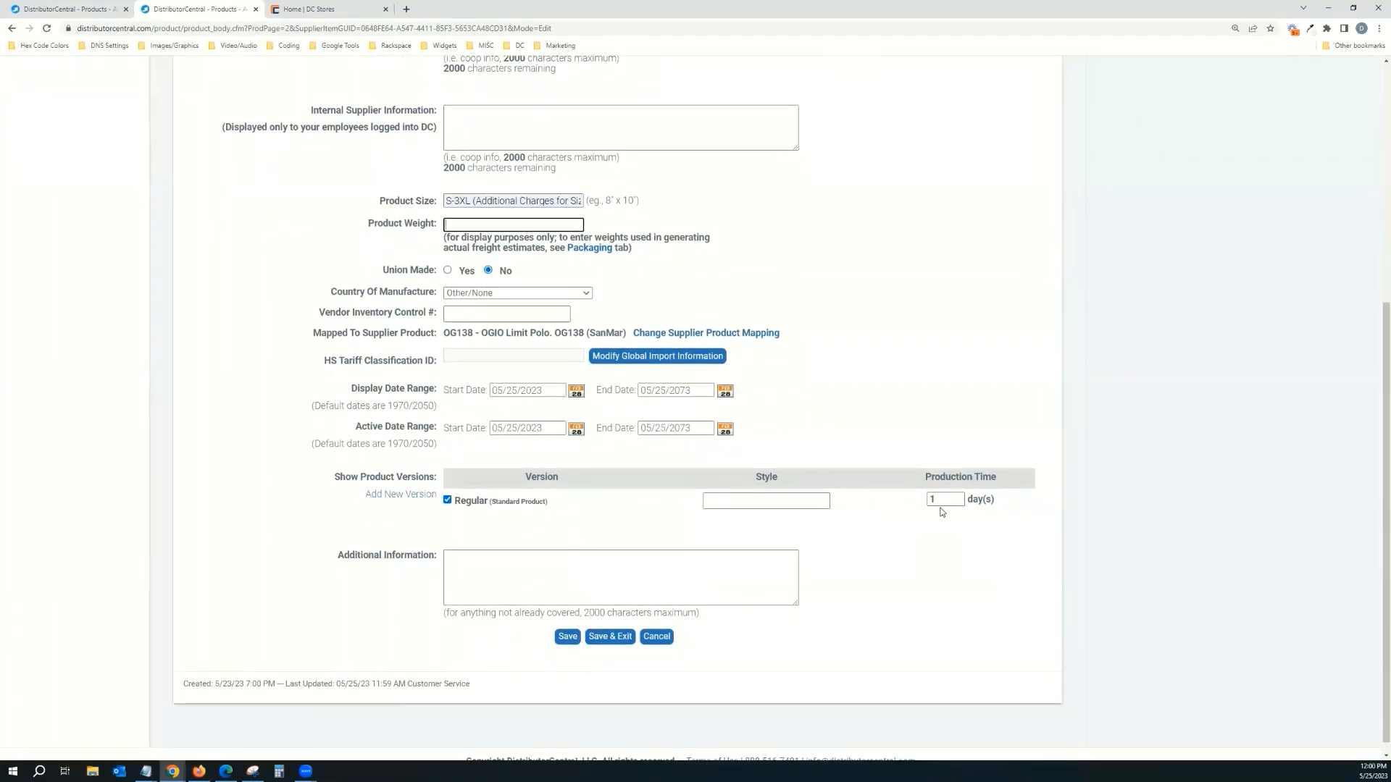
{"action": "left_click", "coordinate": [568, 638]}
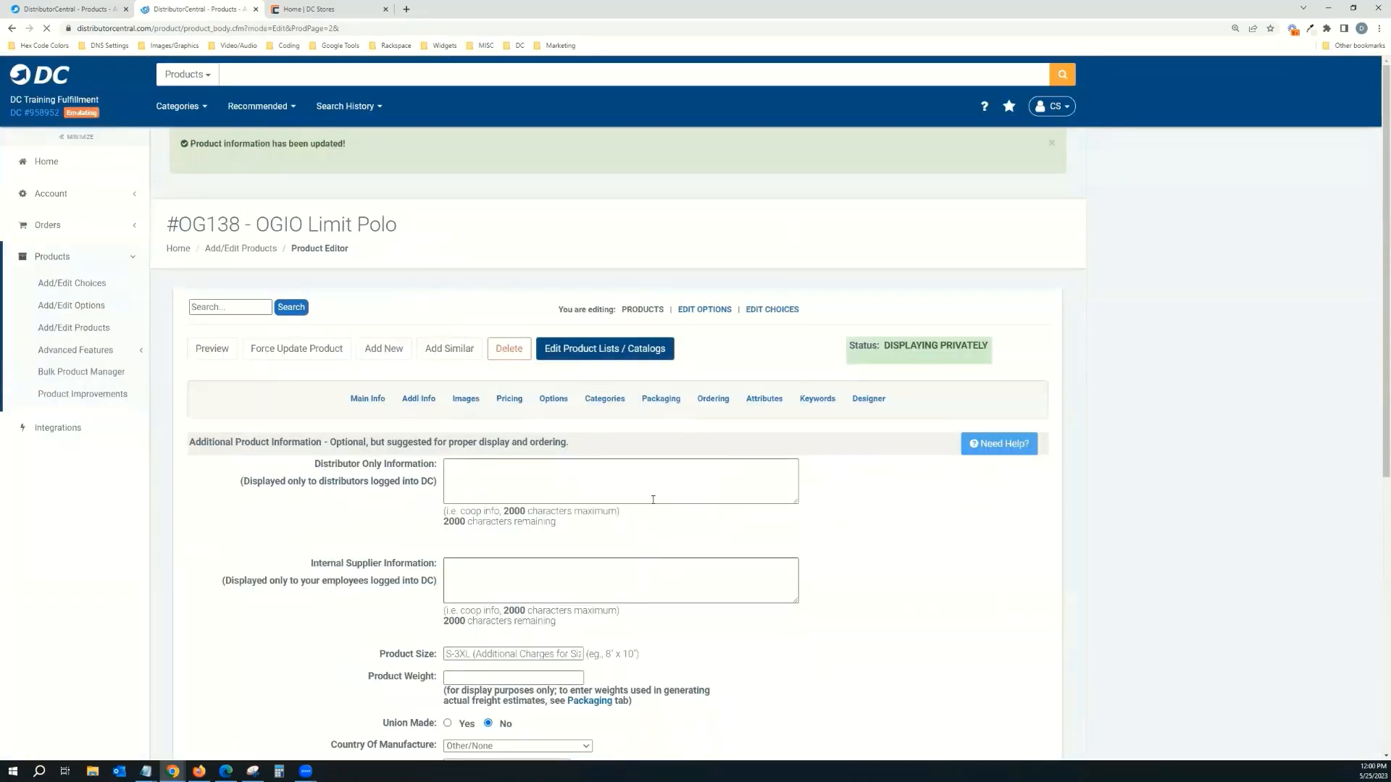
- Open the product images, look through the additional product views and delete the orange polo image
{"action": "left_click", "coordinate": [466, 399]}
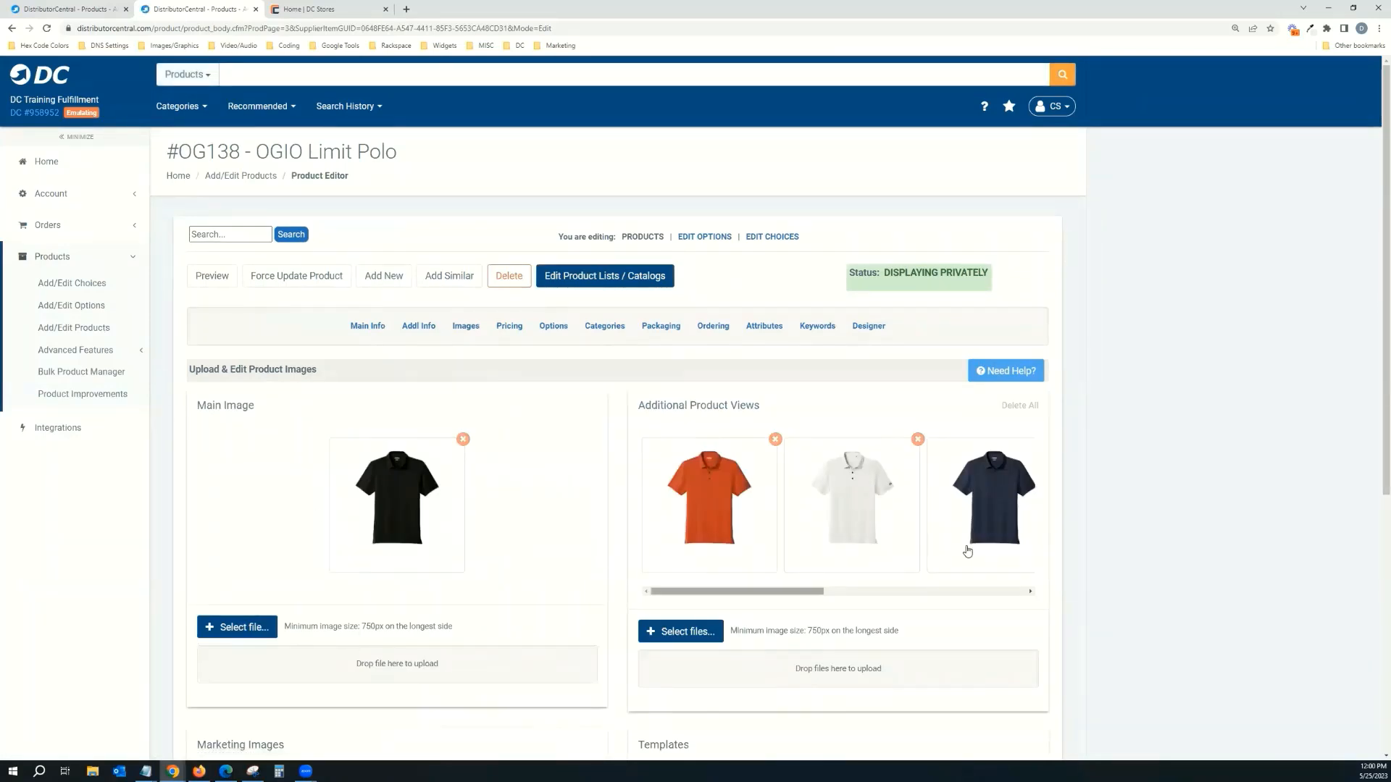
{"action": "scroll", "coordinate": [750, 596], "scroll_direction": "right", "scroll_amount": 5}
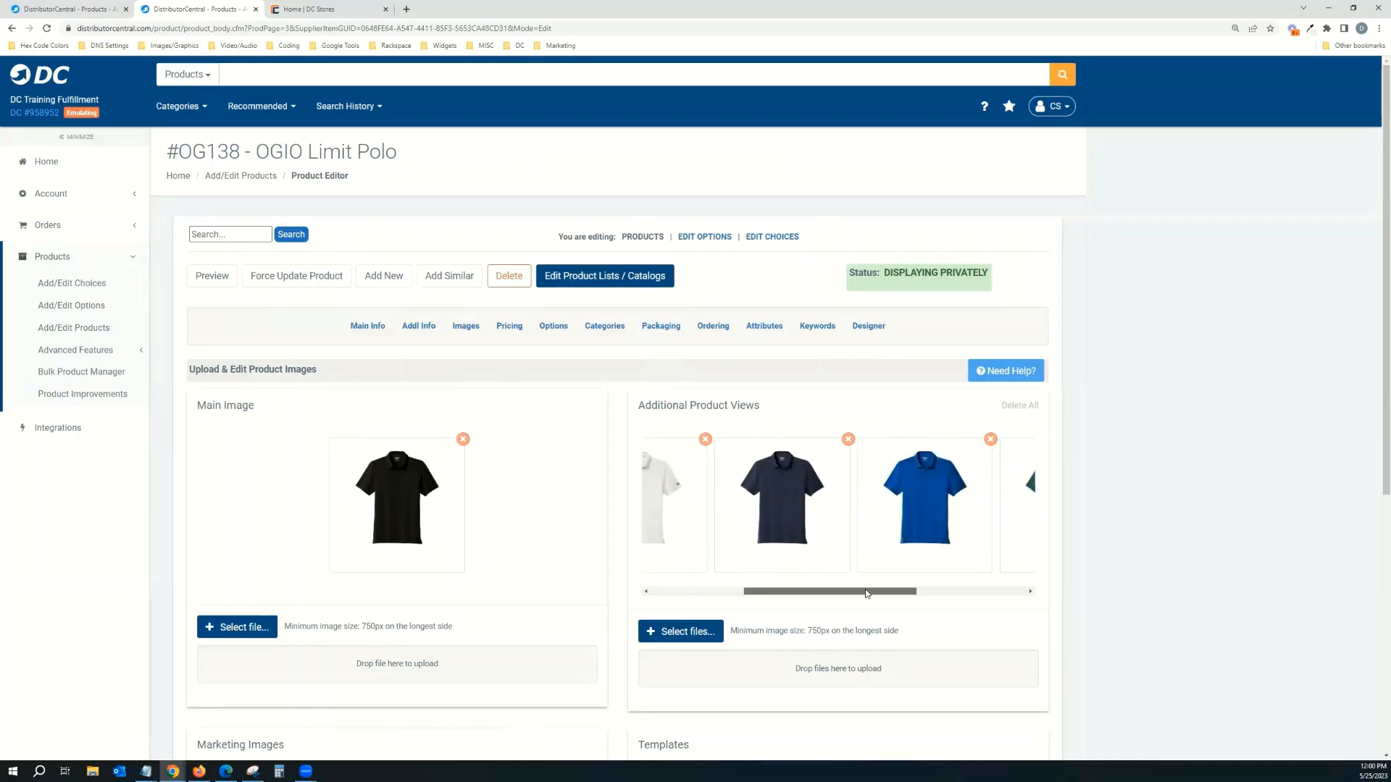
{"action": "scroll", "coordinate": [772, 599], "scroll_direction": "left", "scroll_amount": 1}
{"action": "scroll", "coordinate": [772, 598], "scroll_direction": "left", "scroll_amount": 4}
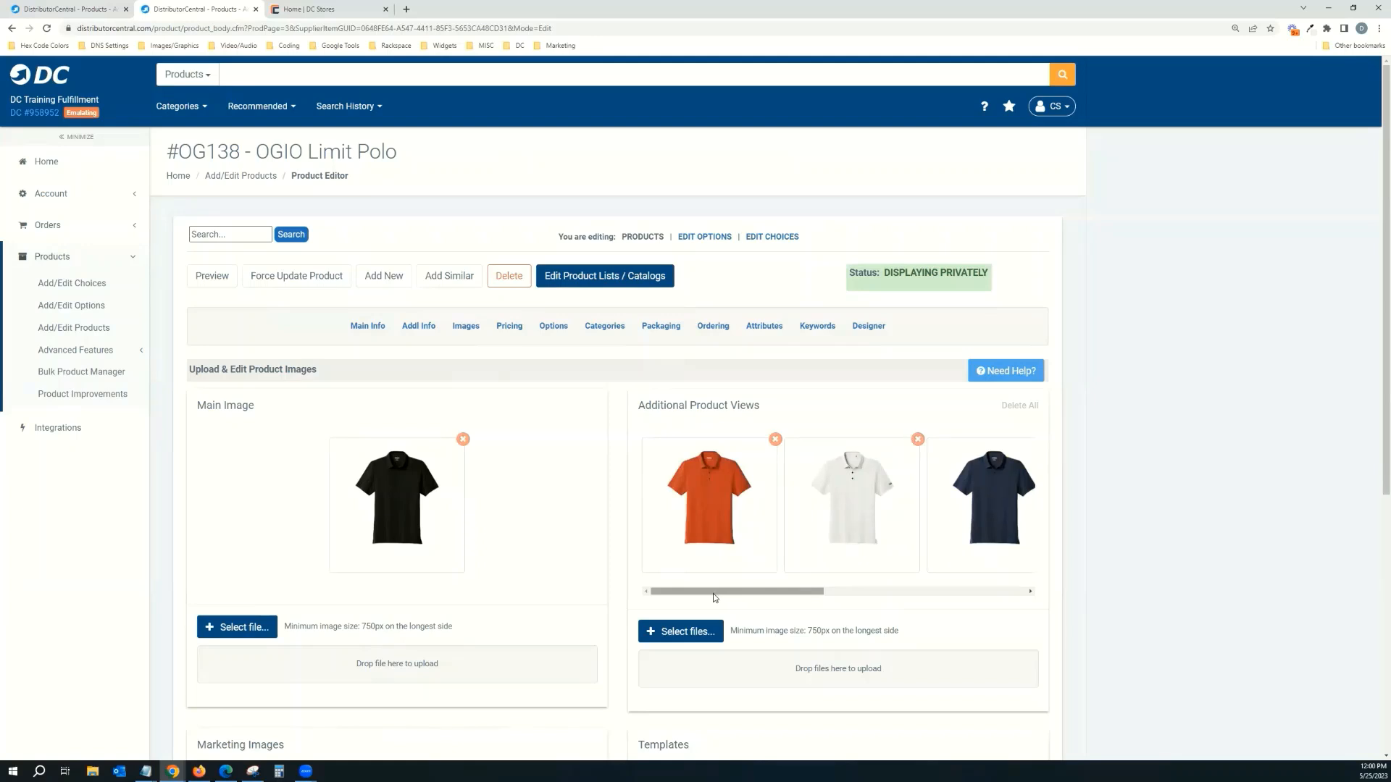
{"action": "left_click", "coordinate": [775, 439]}
{"action": "left_click", "coordinate": [752, 90]}
- Delete the green, dark gray and navy polo images from the additional product views
{"action": "left_click_drag", "start_coordinate": [770, 594], "coordinate": [911, 573]}
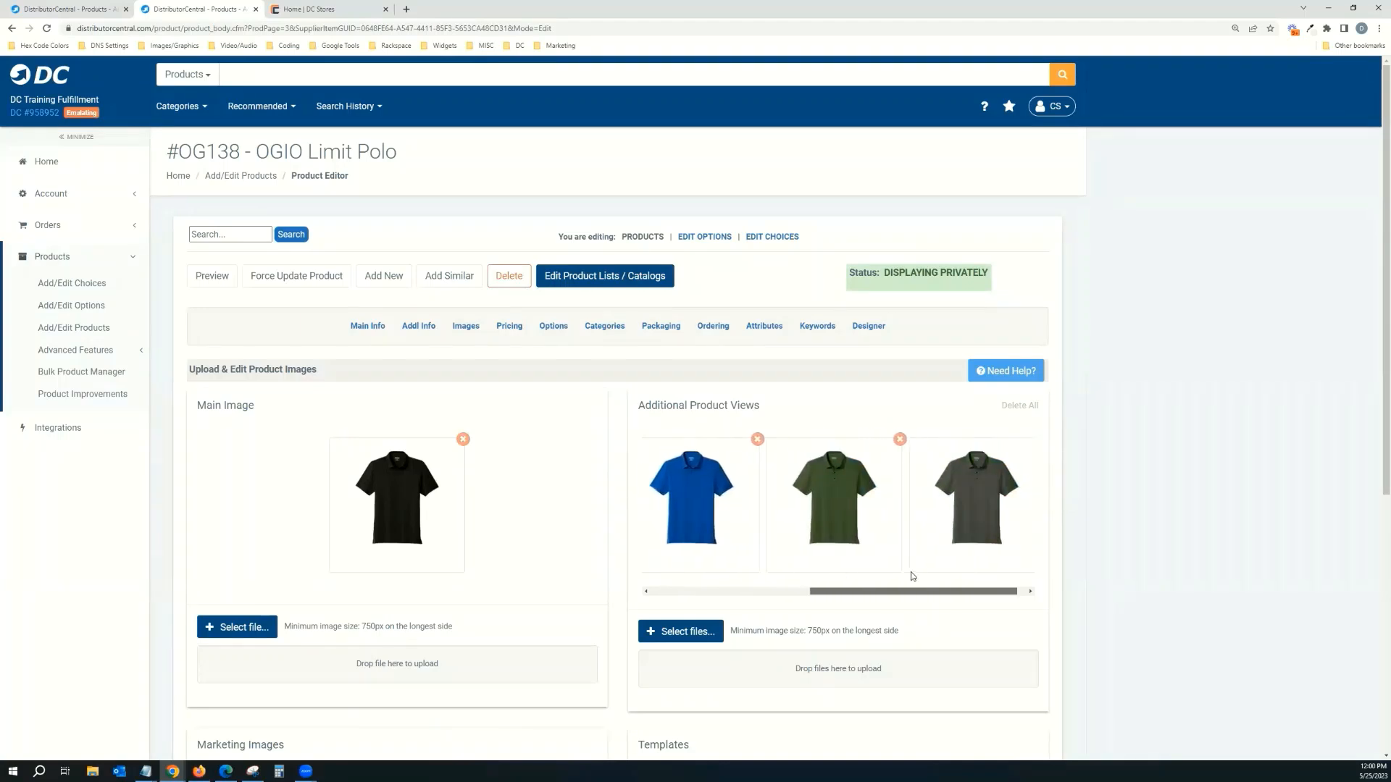
{"action": "left_click", "coordinate": [899, 440]}
{"action": "left_click", "coordinate": [754, 90]}
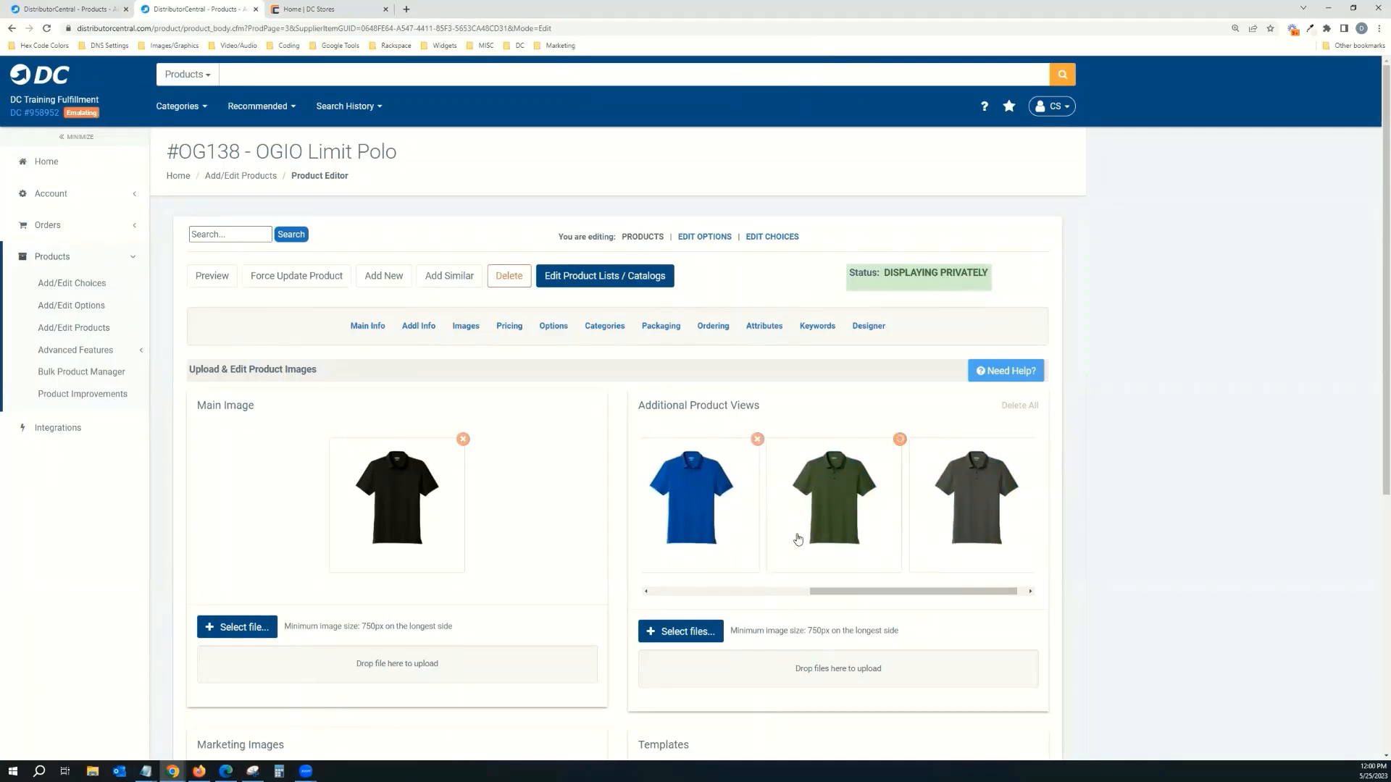
{"action": "left_click", "coordinate": [1027, 440]}
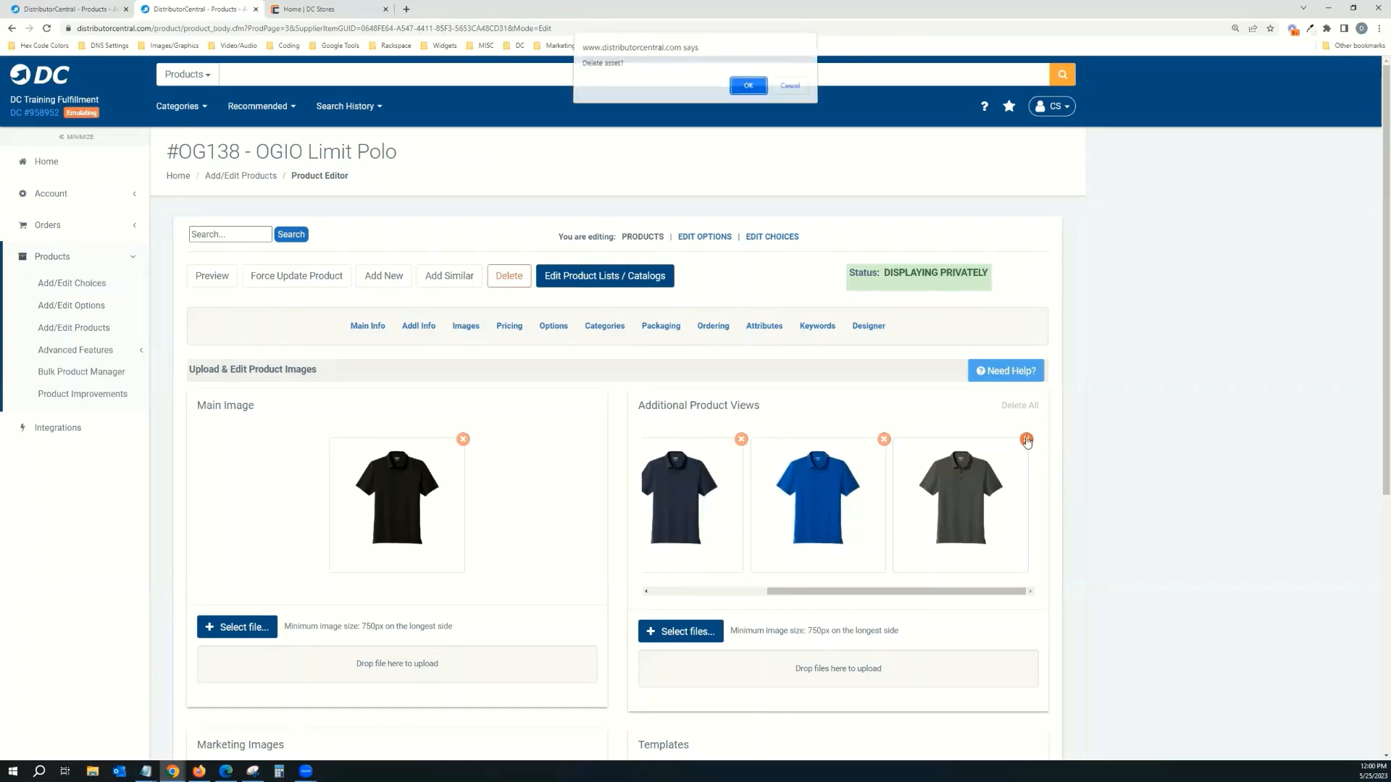
{"action": "left_click", "coordinate": [741, 92]}
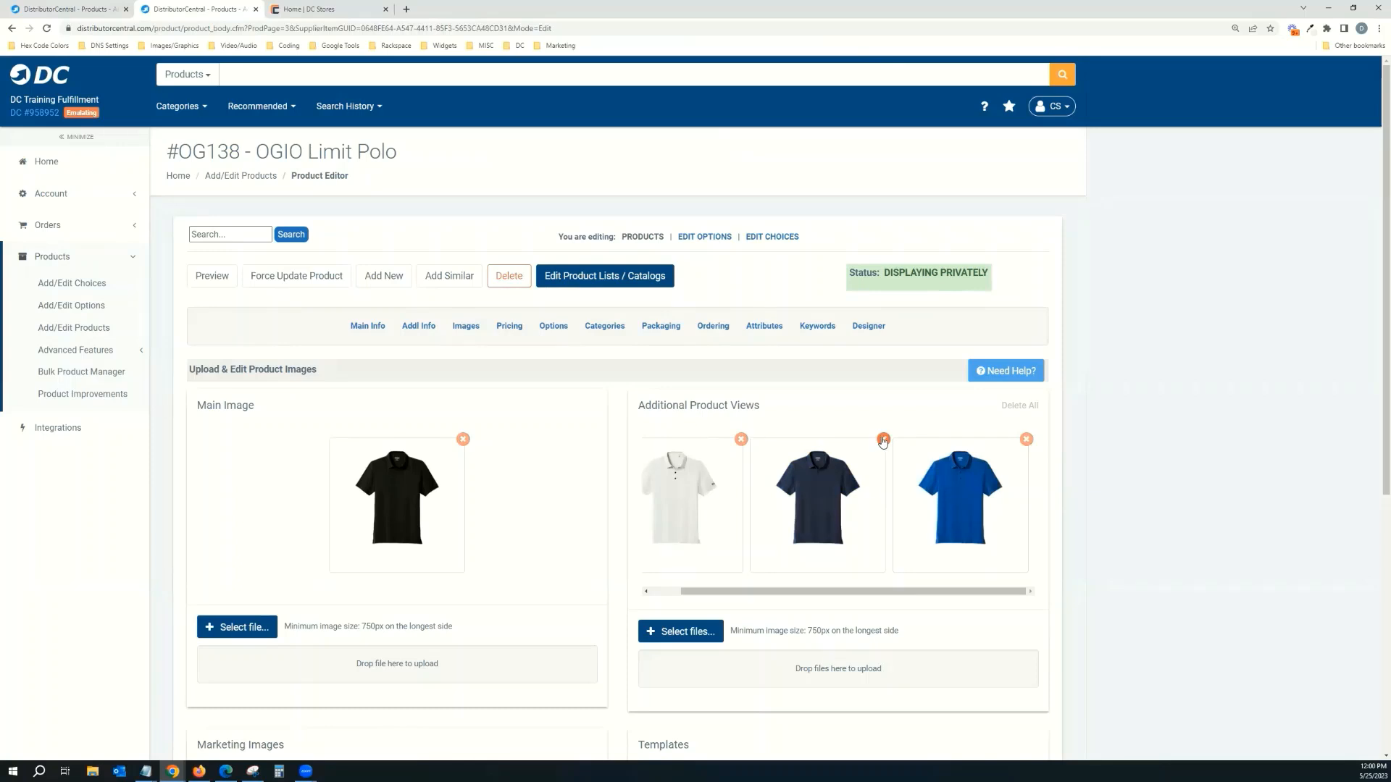
{"action": "left_click", "coordinate": [883, 440]}
{"action": "left_click", "coordinate": [744, 92]}
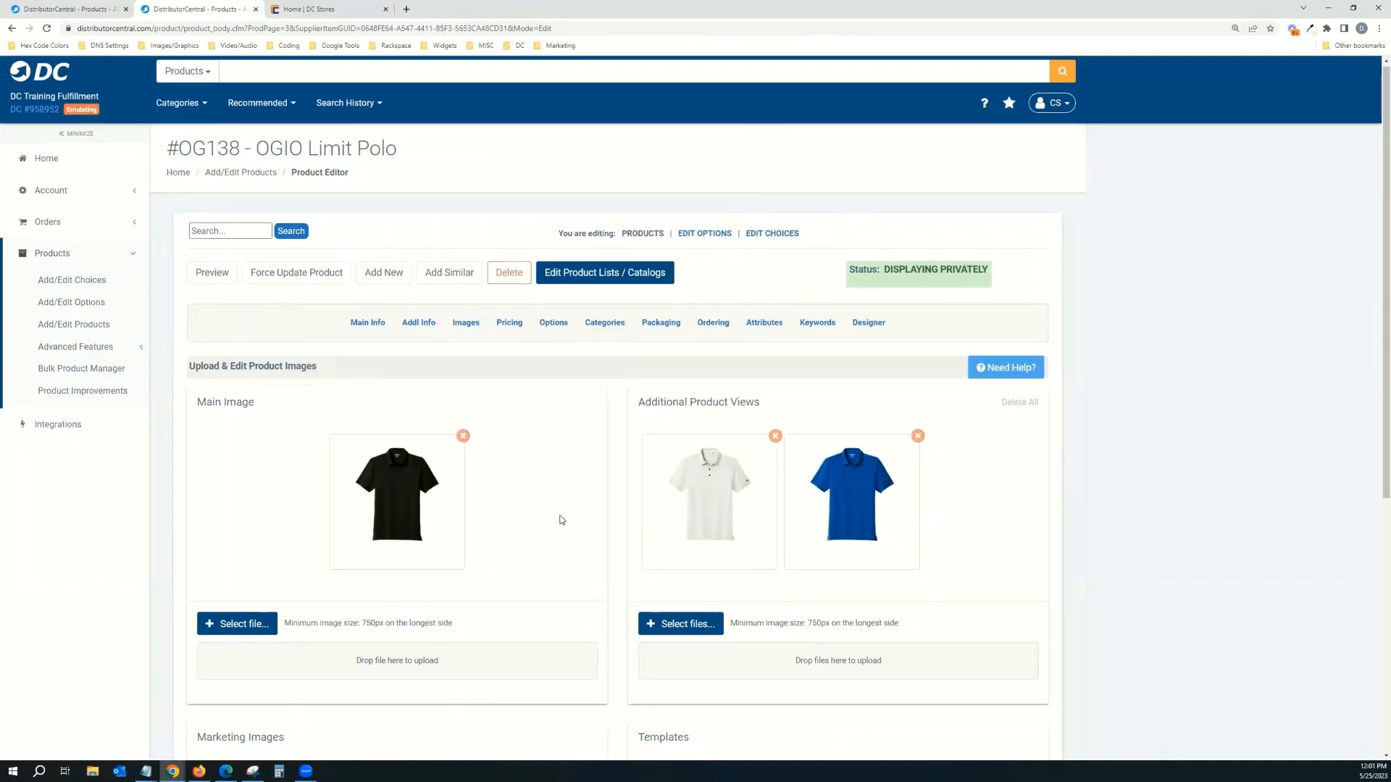
- Open the product pricing and enter quantity 1 at a retail price of 40.00, with net calculated from retail and margin
{"action": "scroll", "coordinate": [563, 519], "scroll_direction": "down", "scroll_amount": 1}
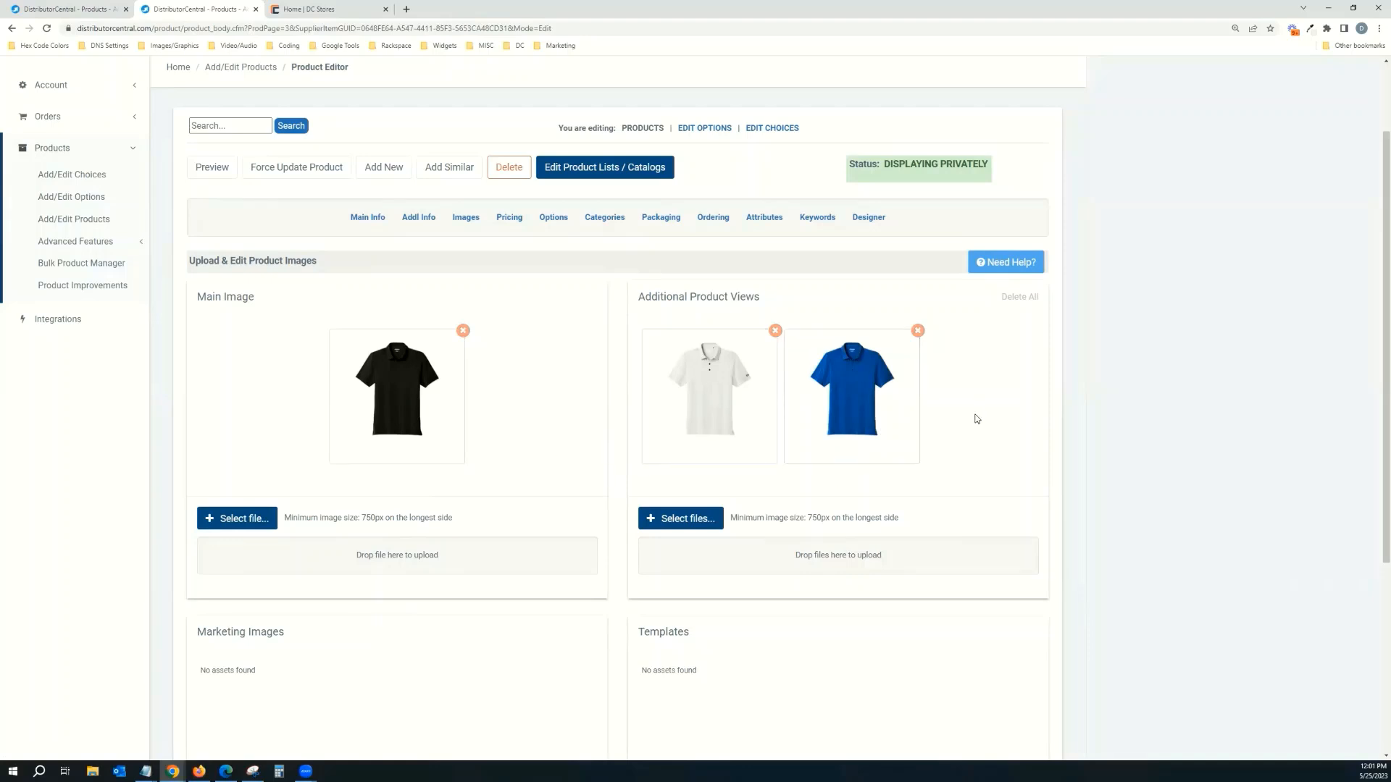
{"action": "scroll", "coordinate": [797, 384], "scroll_direction": "up", "scroll_amount": 2}
{"action": "left_click", "coordinate": [511, 326]}
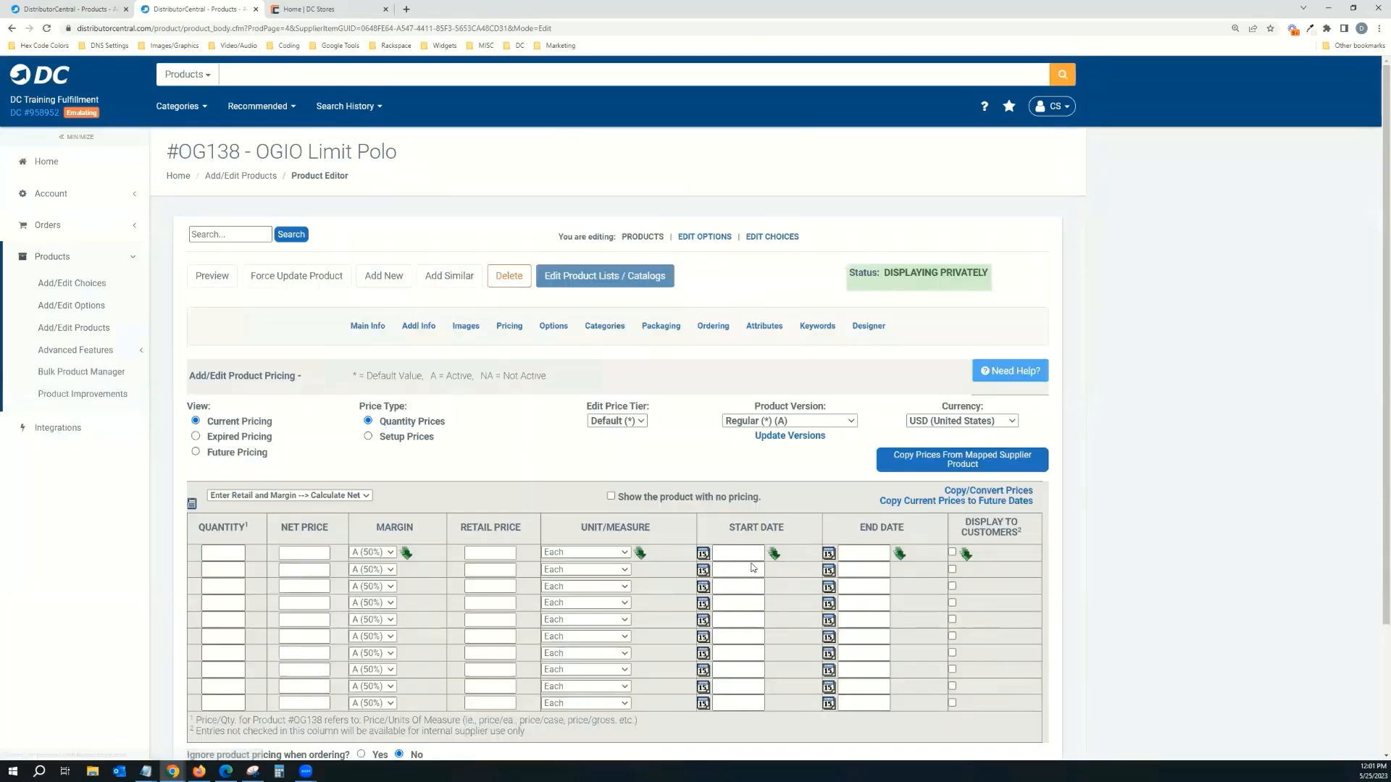
{"action": "left_click", "coordinate": [237, 548]}
{"action": "left_click", "coordinate": [237, 551]}
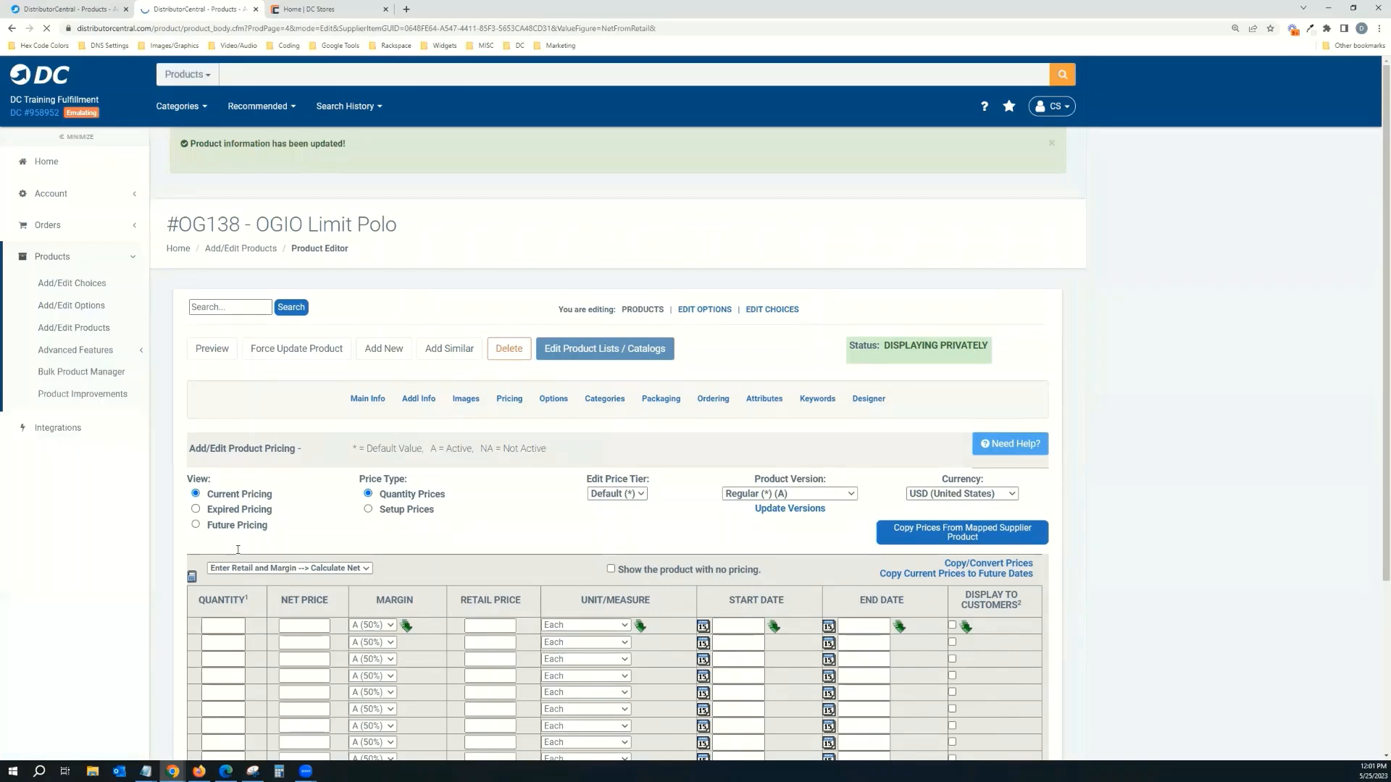
{"action": "left_click", "coordinate": [222, 625]}
{"action": "type", "text": "1"}
{"action": "left_click", "coordinate": [465, 625]}
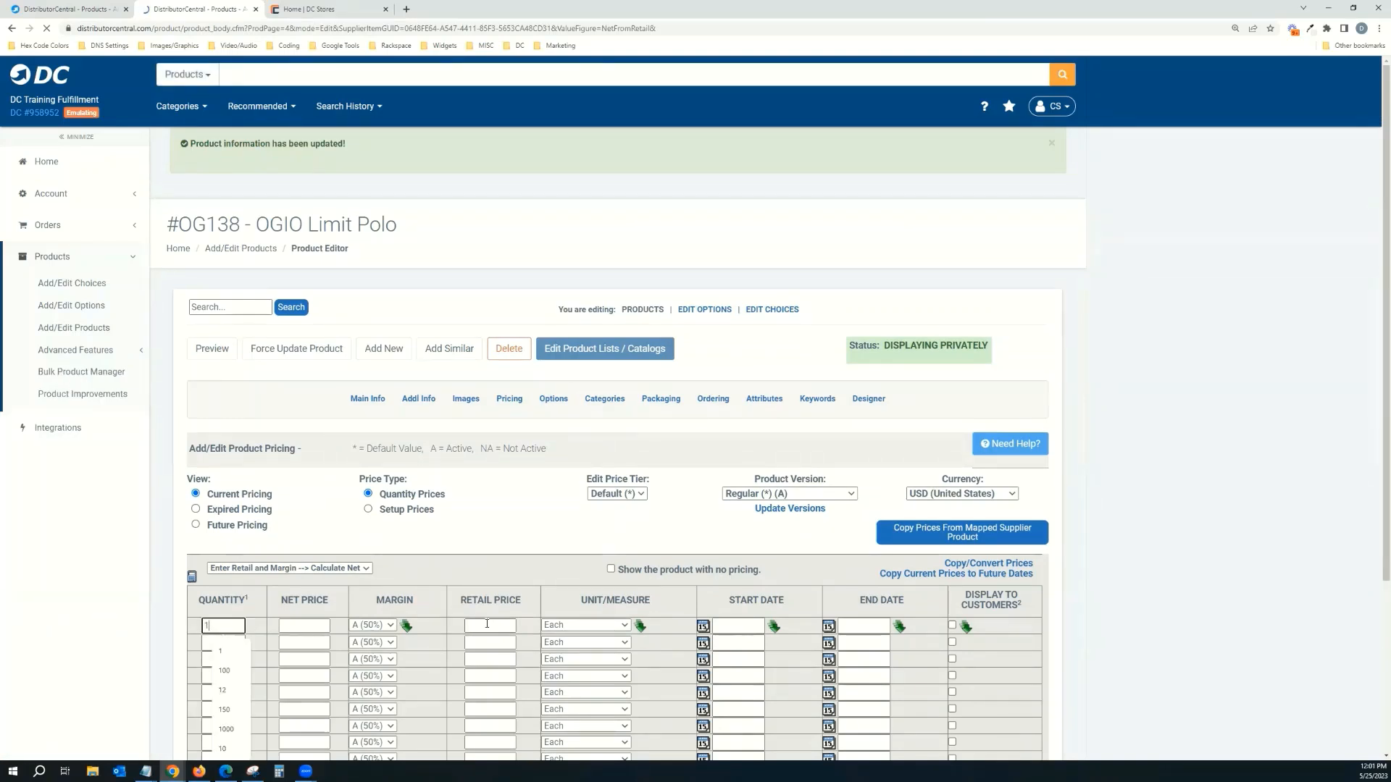
{"action": "type", "text": "40"}
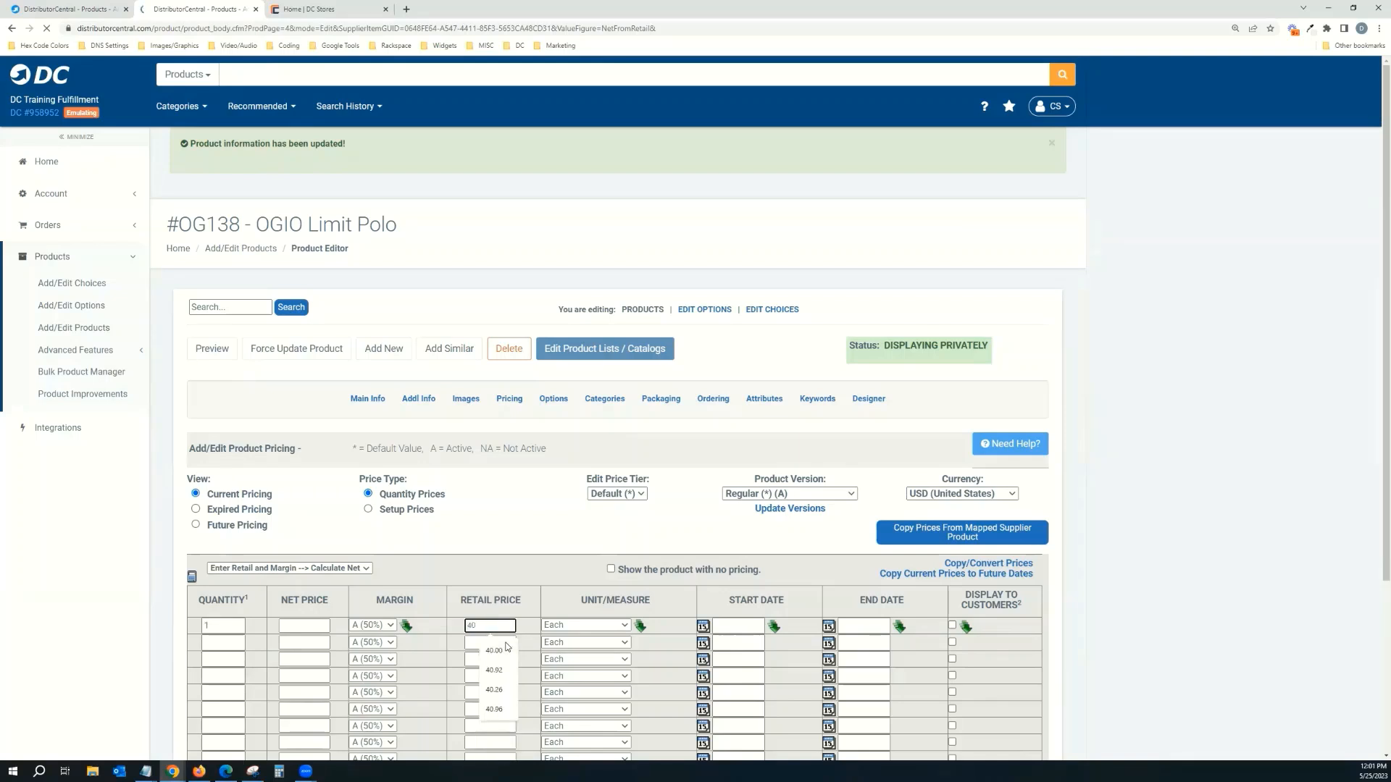
{"action": "type", "text": ".00"}
{"action": "left_click", "coordinate": [429, 617]}
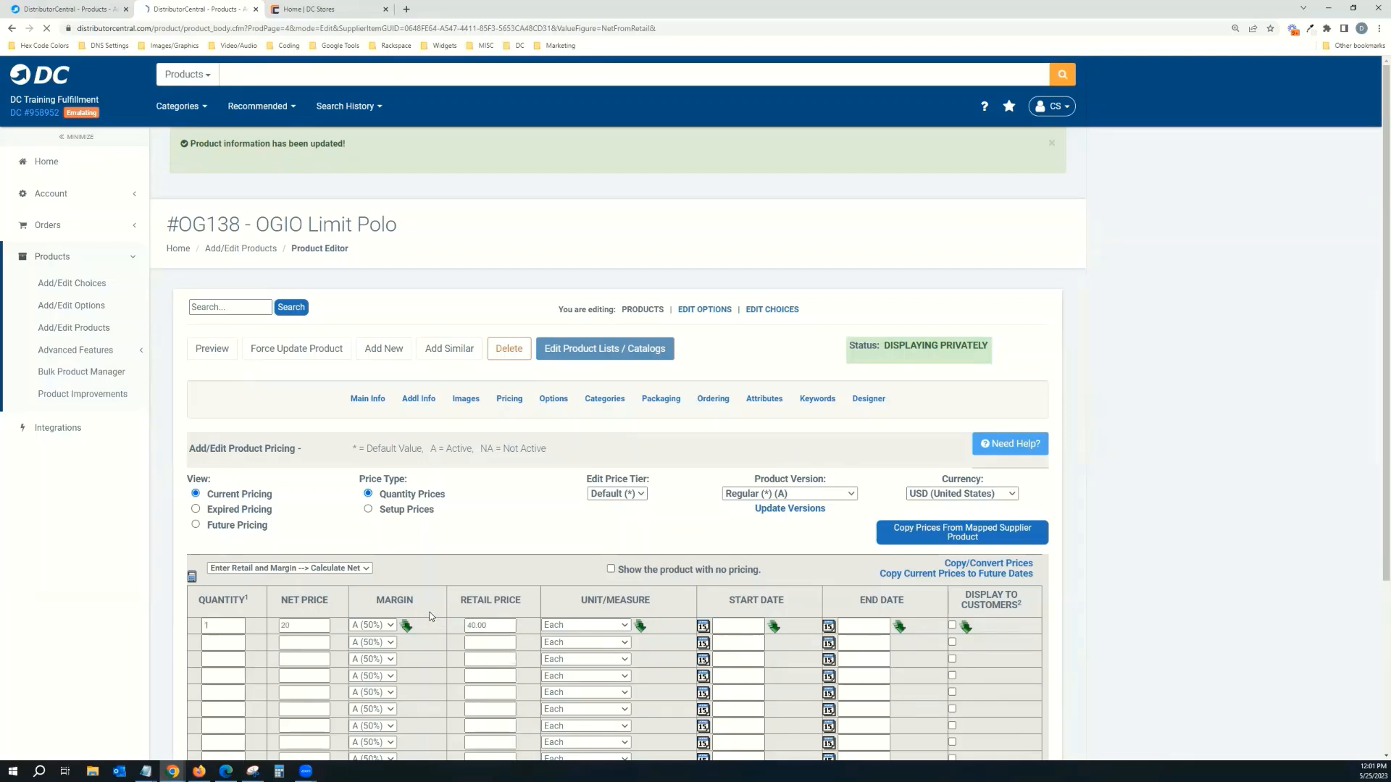
- Make the quantity 1 price row display to customers and save the product pricing
{"action": "scroll", "coordinate": [406, 606], "scroll_direction": "down", "scroll_amount": 1}
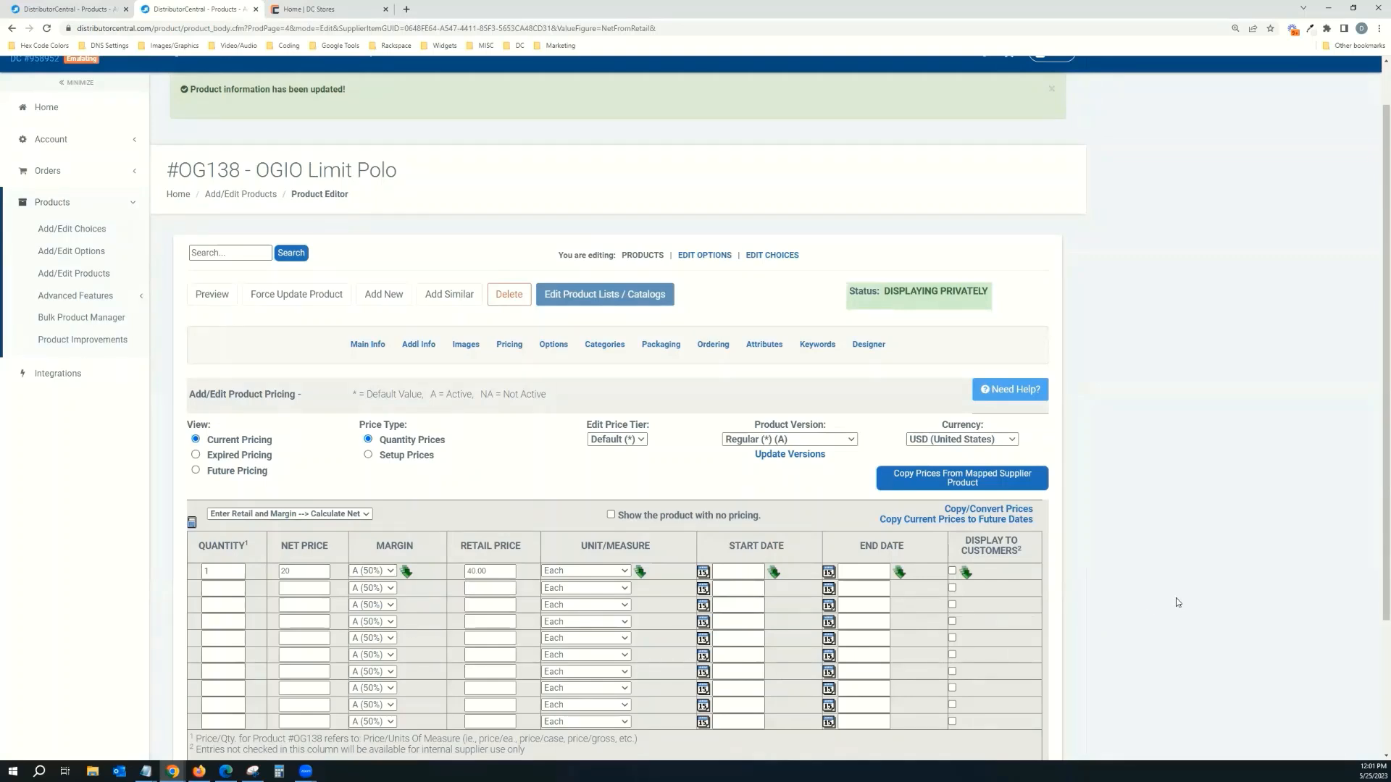
{"action": "left_click", "coordinate": [952, 572]}
{"action": "scroll", "coordinate": [725, 638], "scroll_direction": "down", "scroll_amount": 2}
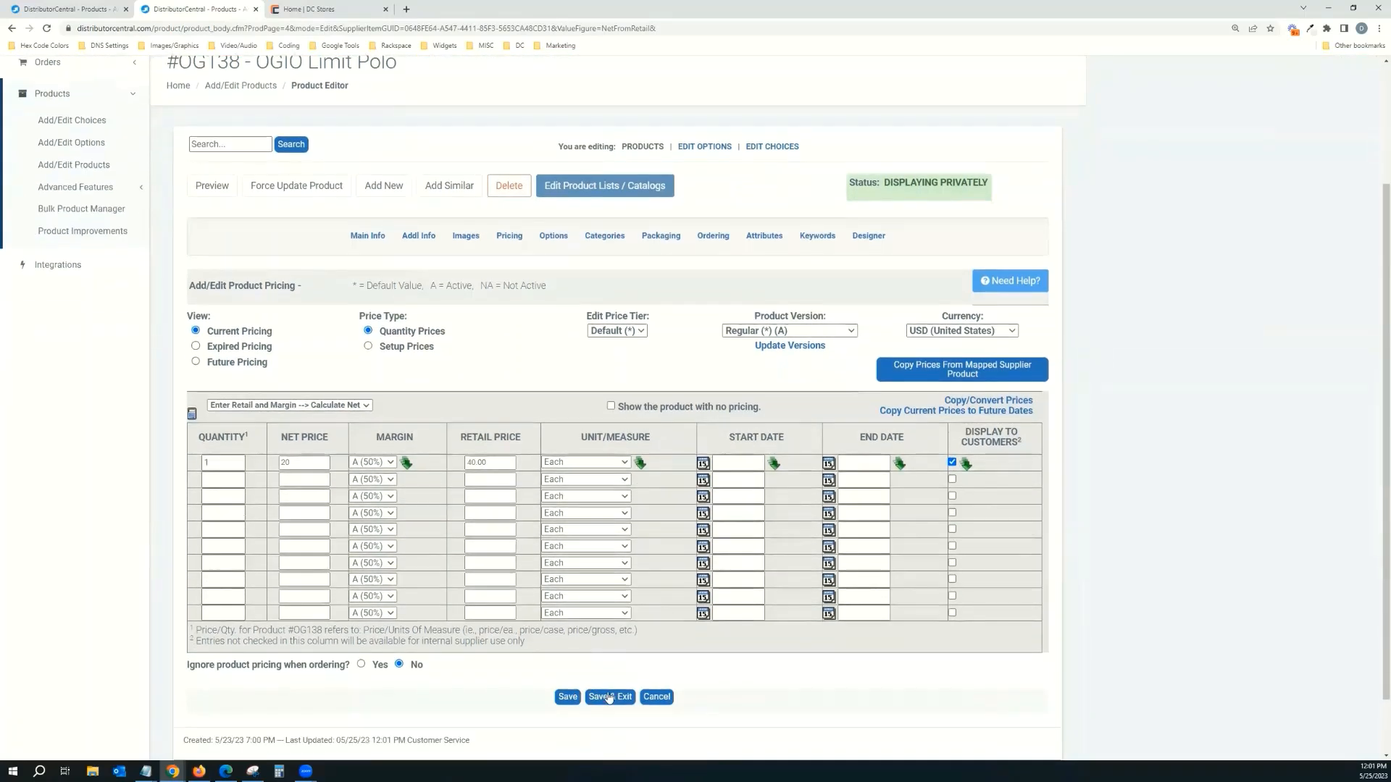
{"action": "left_click", "coordinate": [568, 698]}
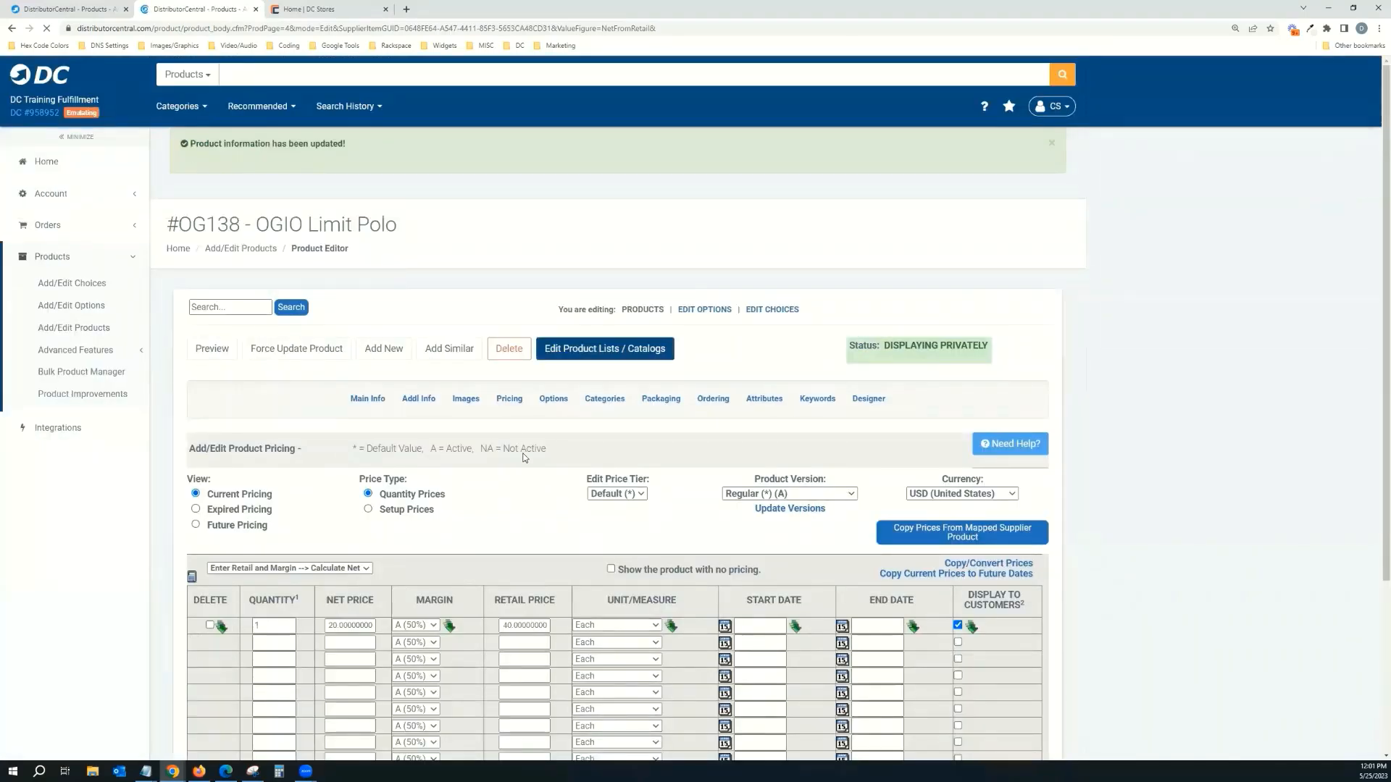
- Open the product's options and review the available ones, highlighting DC-AP5 PCS - Product Color & Size without assigning it
{"action": "left_click", "coordinate": [561, 399]}
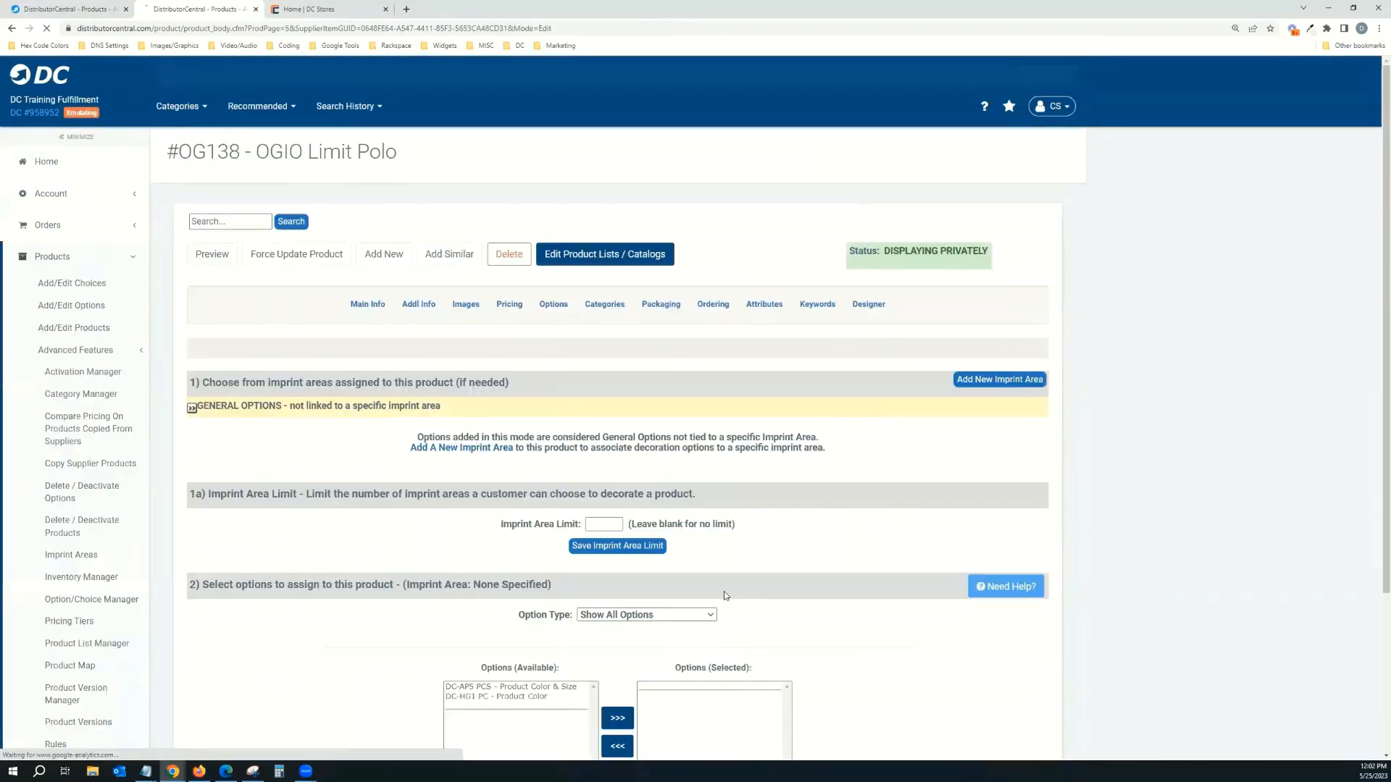
{"action": "scroll", "coordinate": [664, 573], "scroll_direction": "down", "scroll_amount": 3}
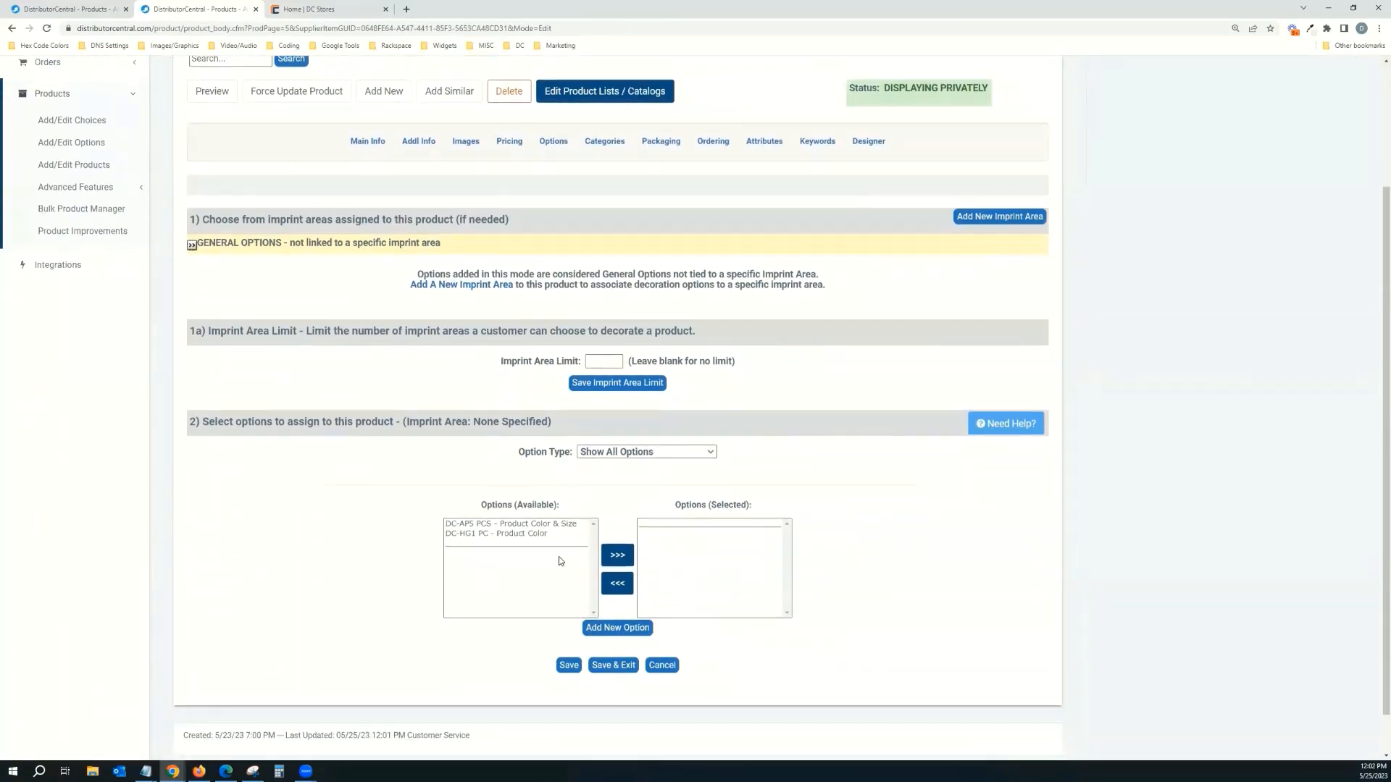
{"action": "left_click", "coordinate": [542, 526]}
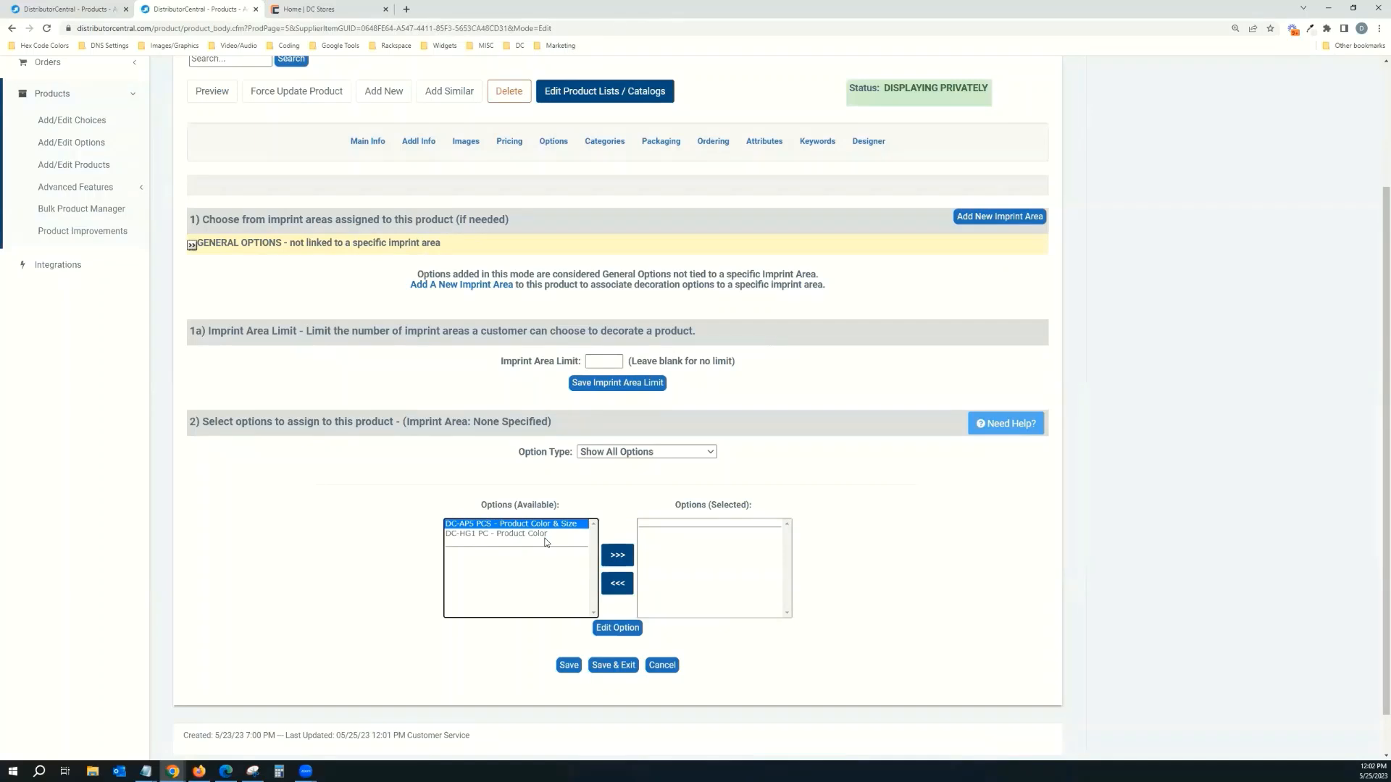
{"action": "scroll", "coordinate": [552, 553], "scroll_direction": "up", "scroll_amount": 1}
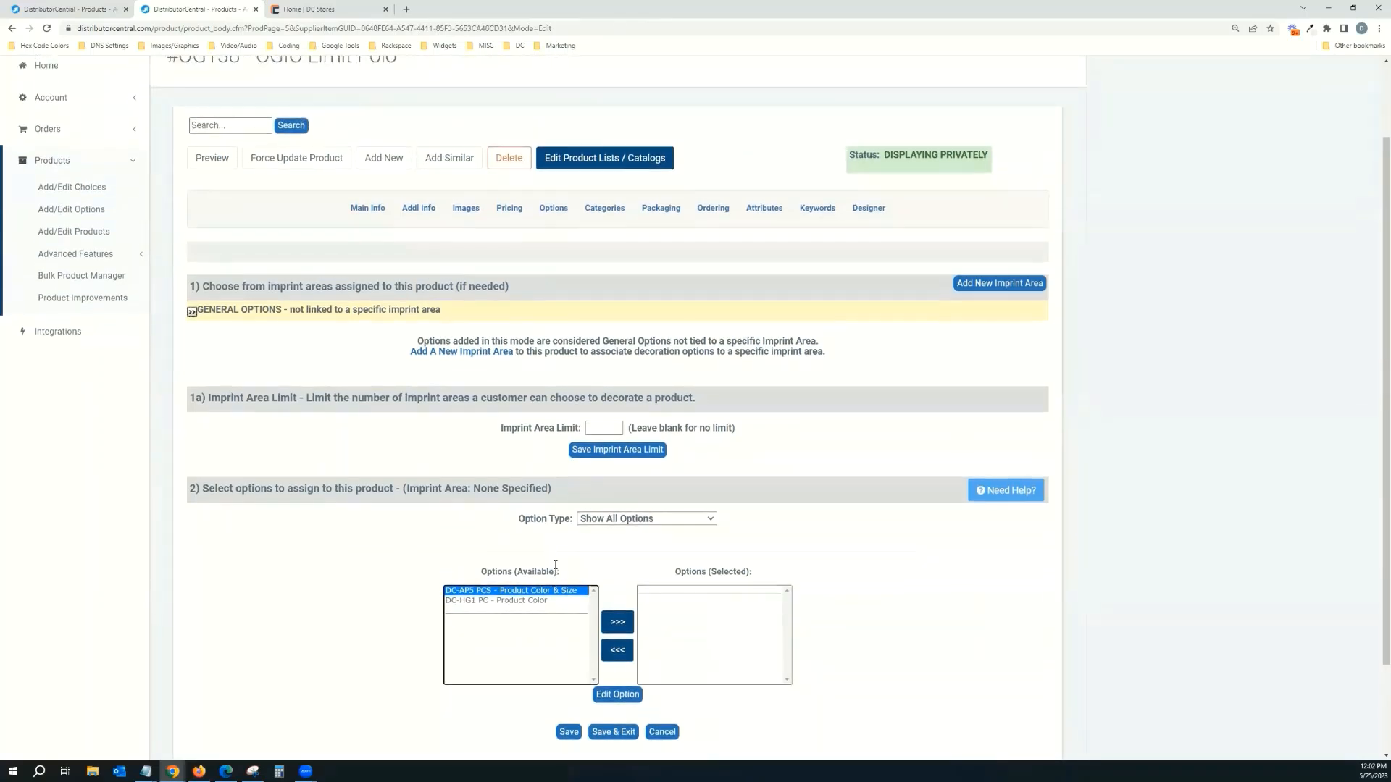
{"action": "scroll", "coordinate": [555, 565], "scroll_direction": "up", "scroll_amount": 1}
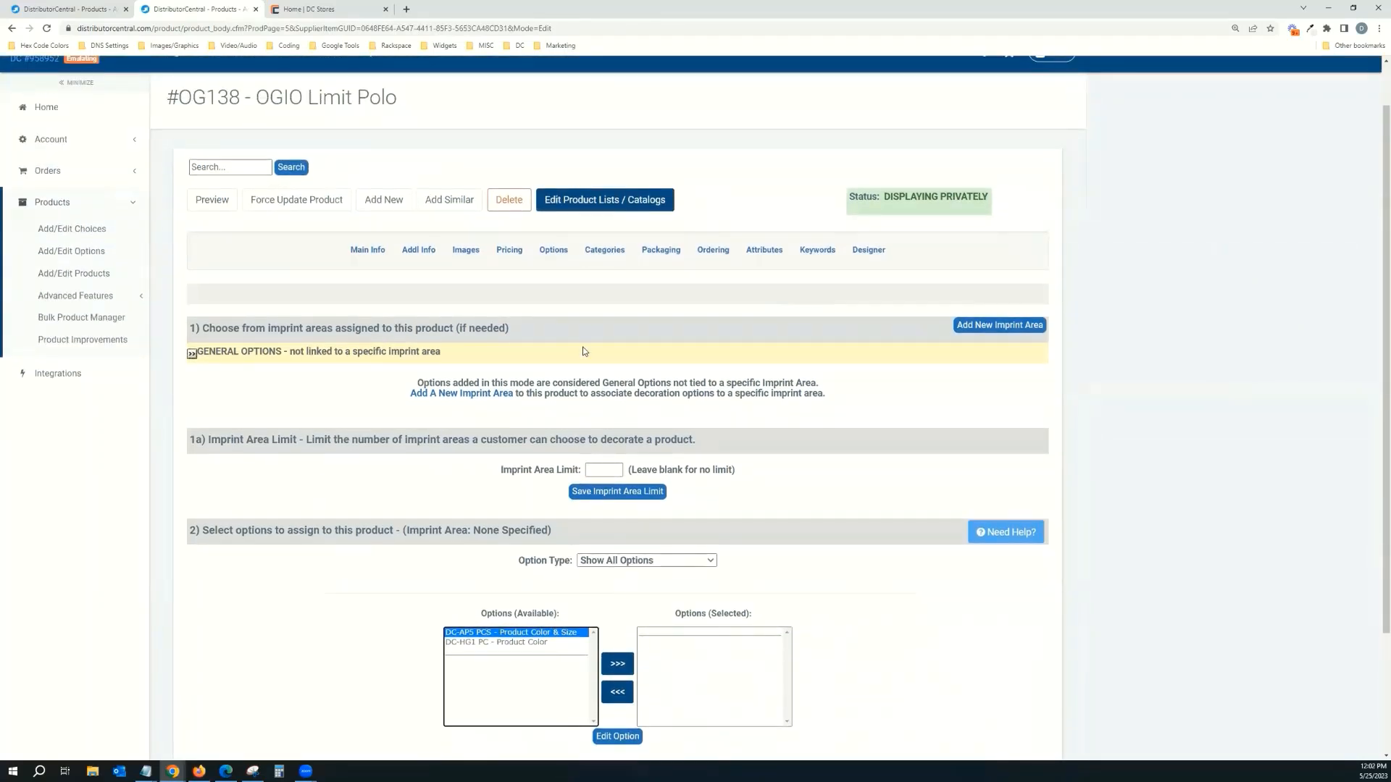
- Check the product's selected categories and open its ordering information
{"action": "left_click", "coordinate": [595, 255]}
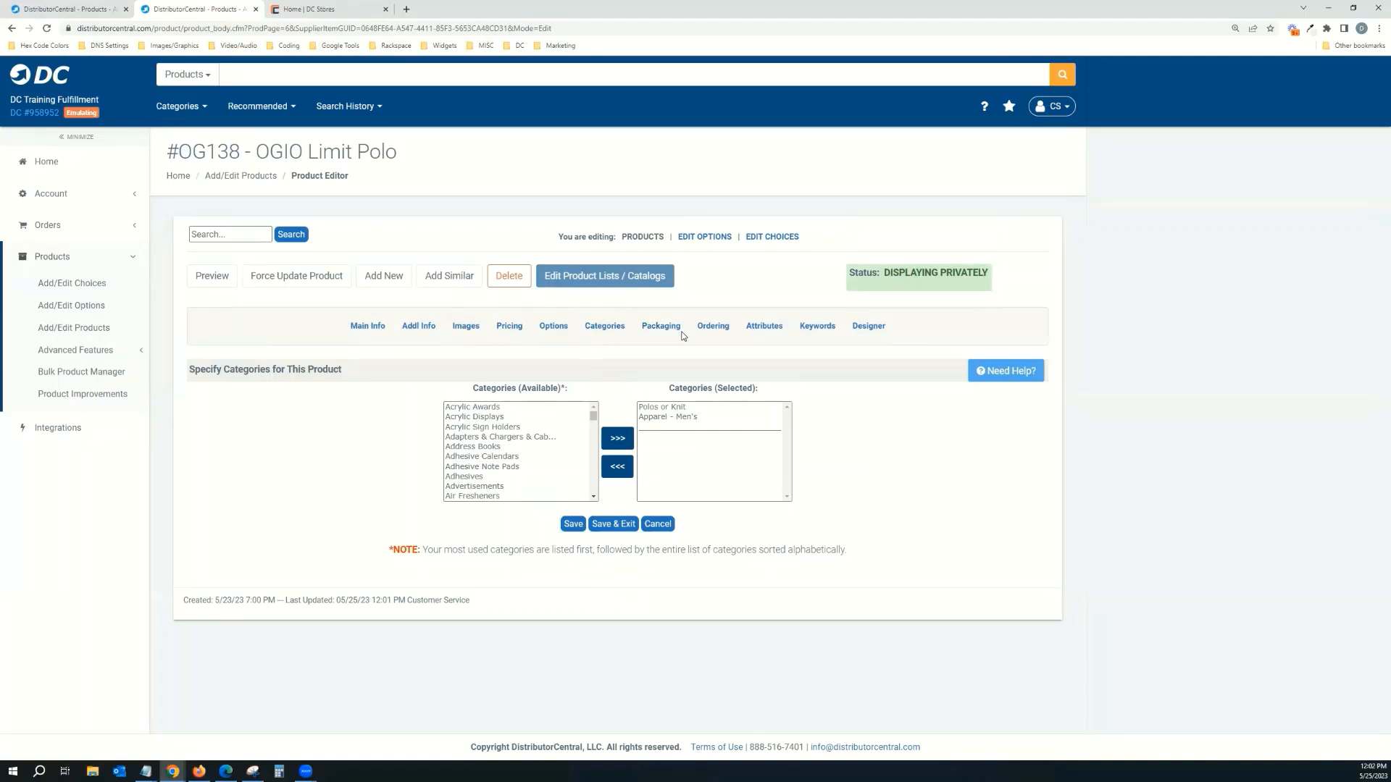
{"action": "left_click", "coordinate": [715, 327]}
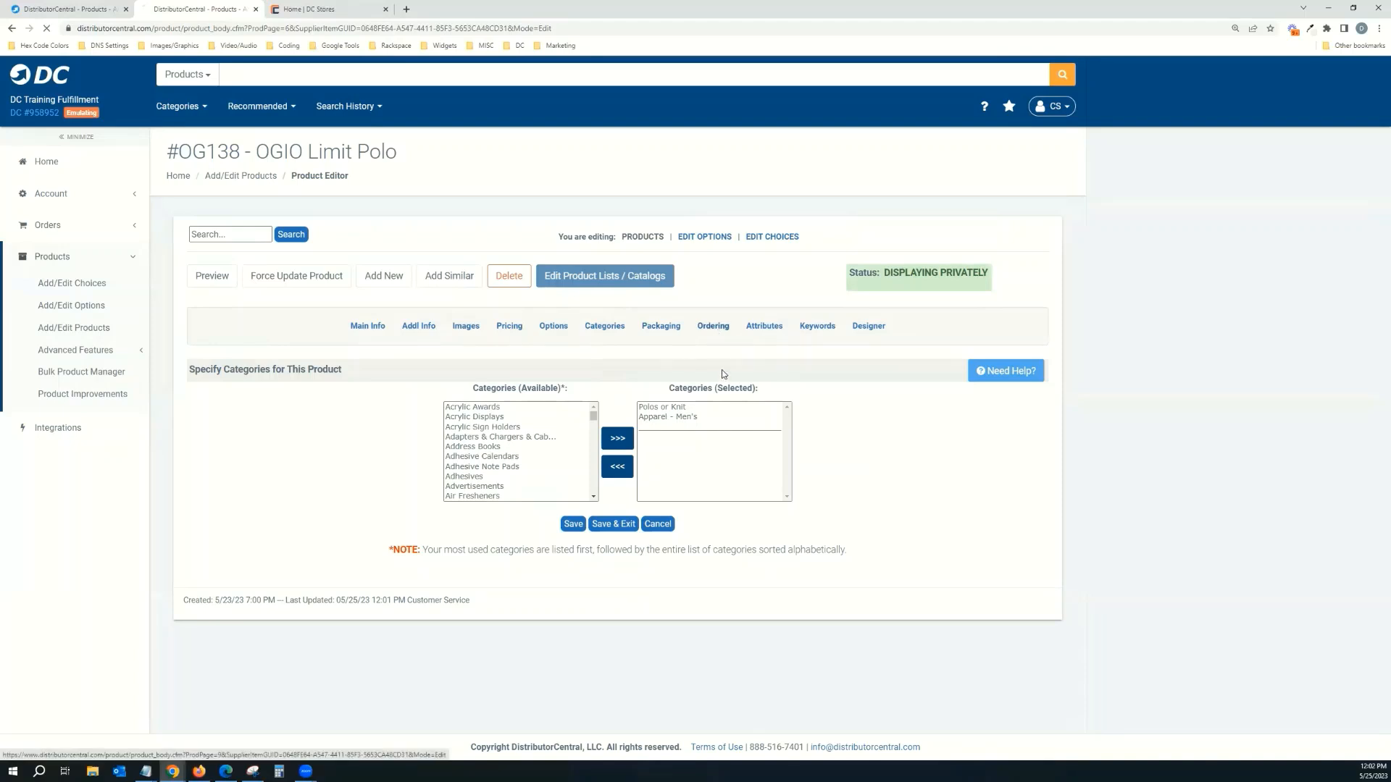
{"action": "scroll", "coordinate": [641, 390], "scroll_direction": "down", "scroll_amount": 2}
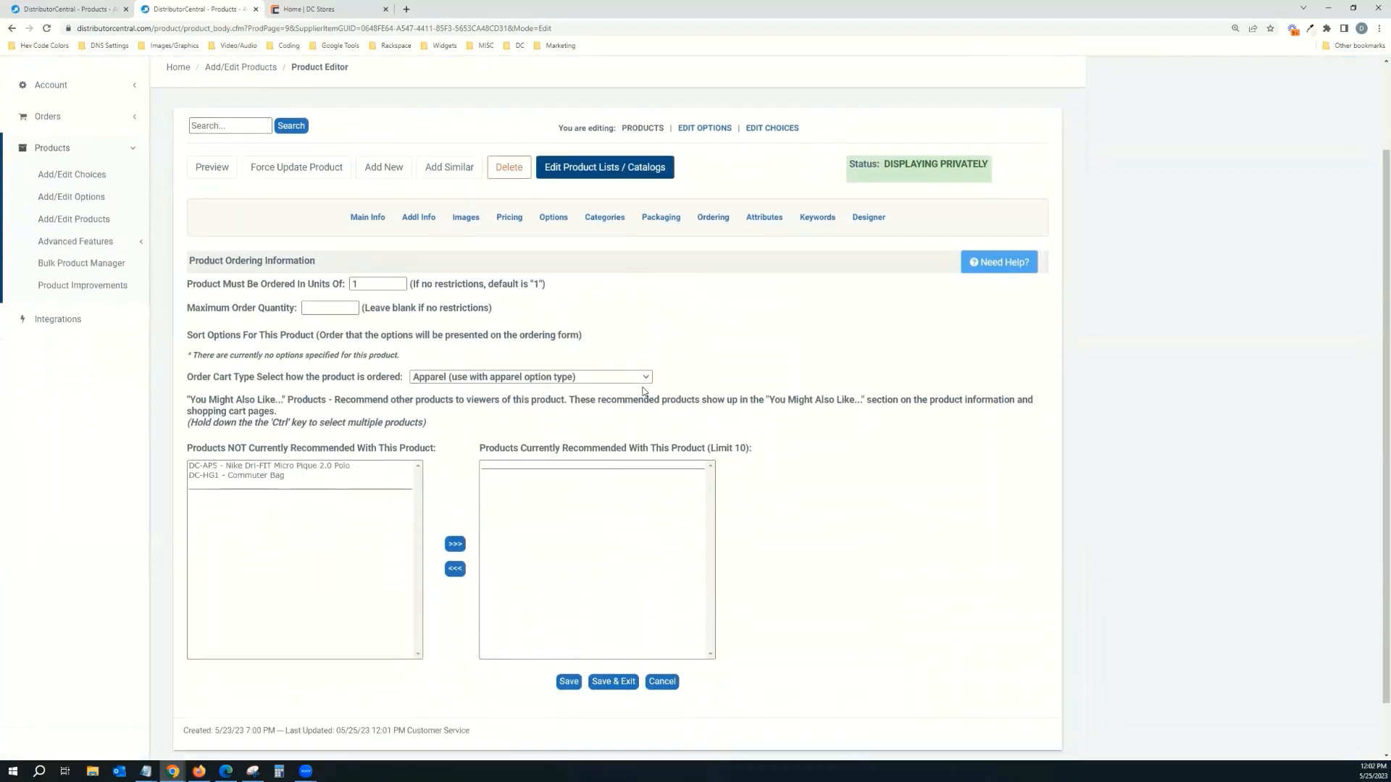
- Review the product's ordering information, including order units, maximum quantity, option sorting and cart type, and look at its bullet point attributes
{"action": "left_click_drag", "start_coordinate": [186, 326], "coordinate": [292, 326]}
{"action": "left_click", "coordinate": [295, 326]}
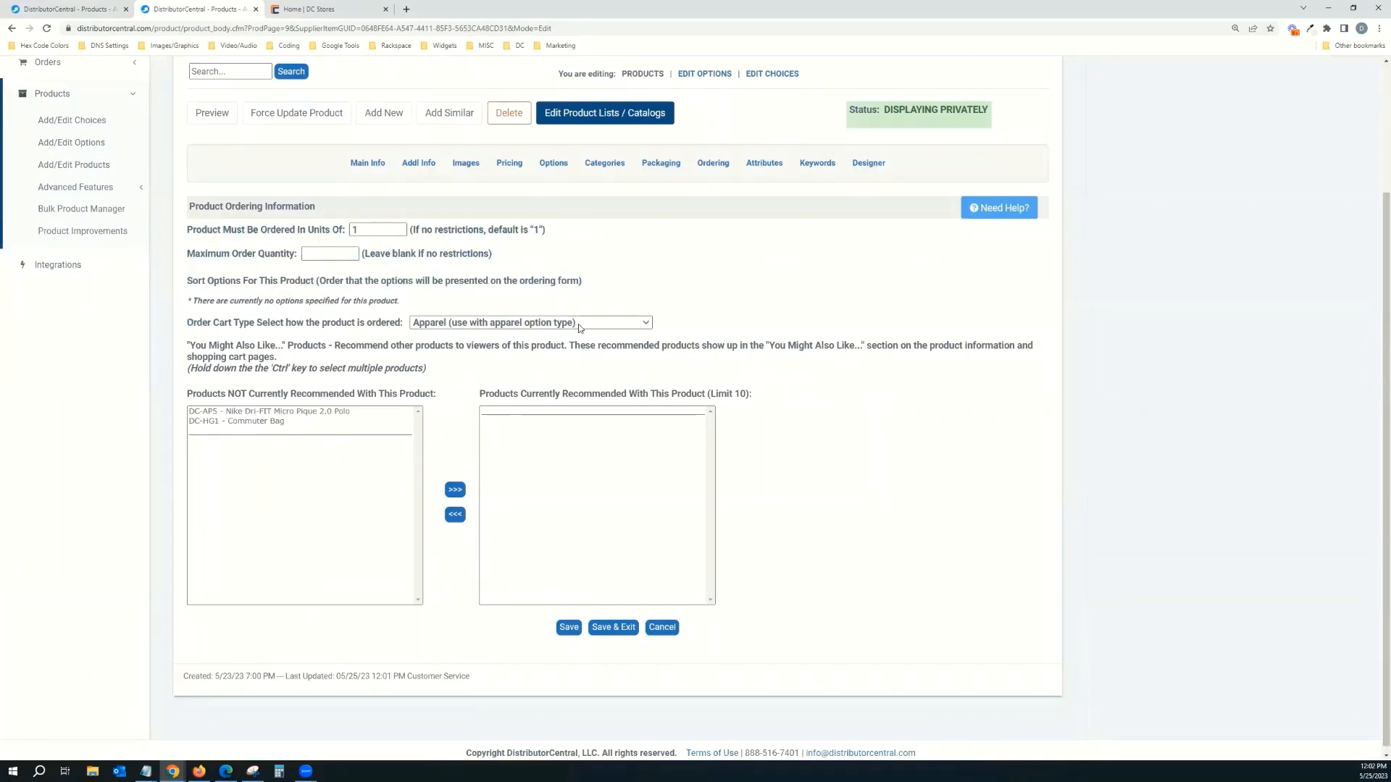
{"action": "scroll", "coordinate": [510, 331], "scroll_direction": "up", "scroll_amount": 2}
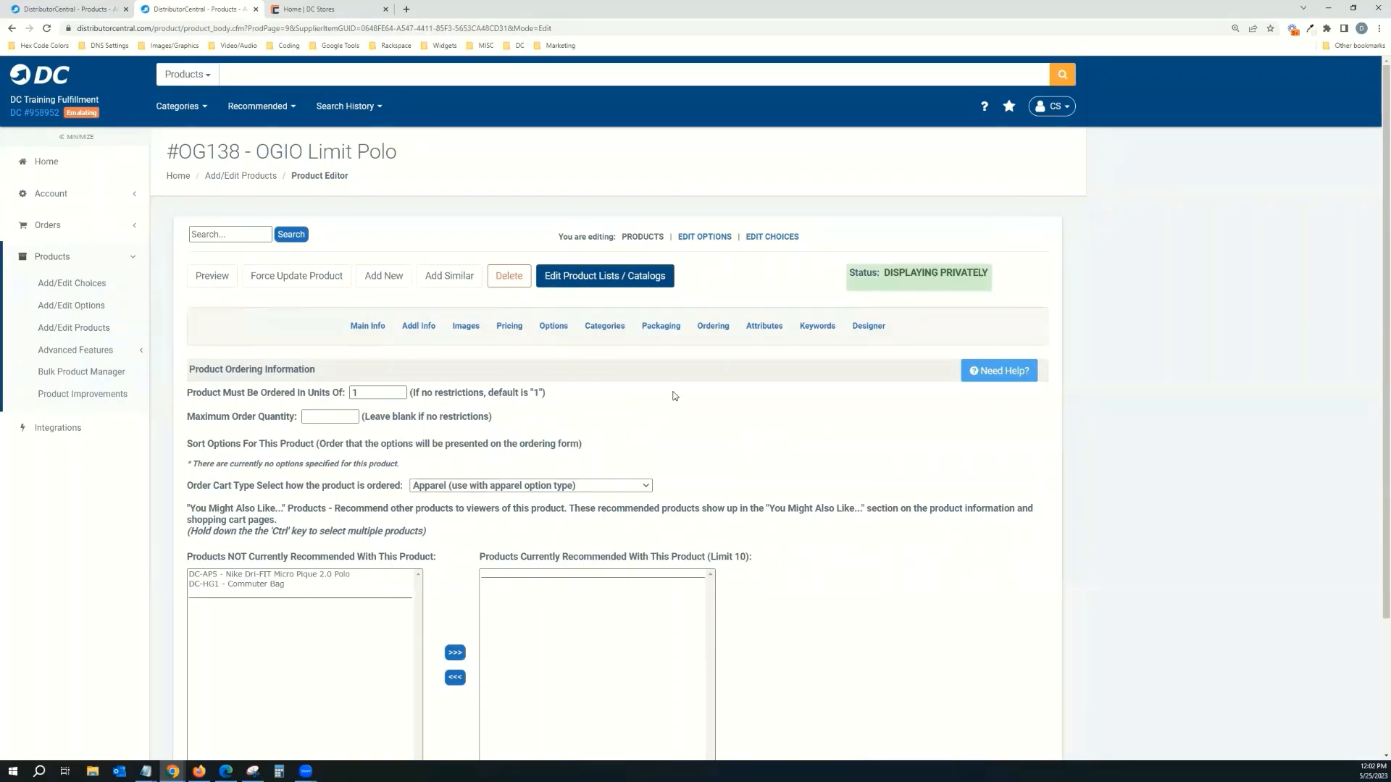
{"action": "scroll", "coordinate": [674, 399], "scroll_direction": "down", "scroll_amount": 1}
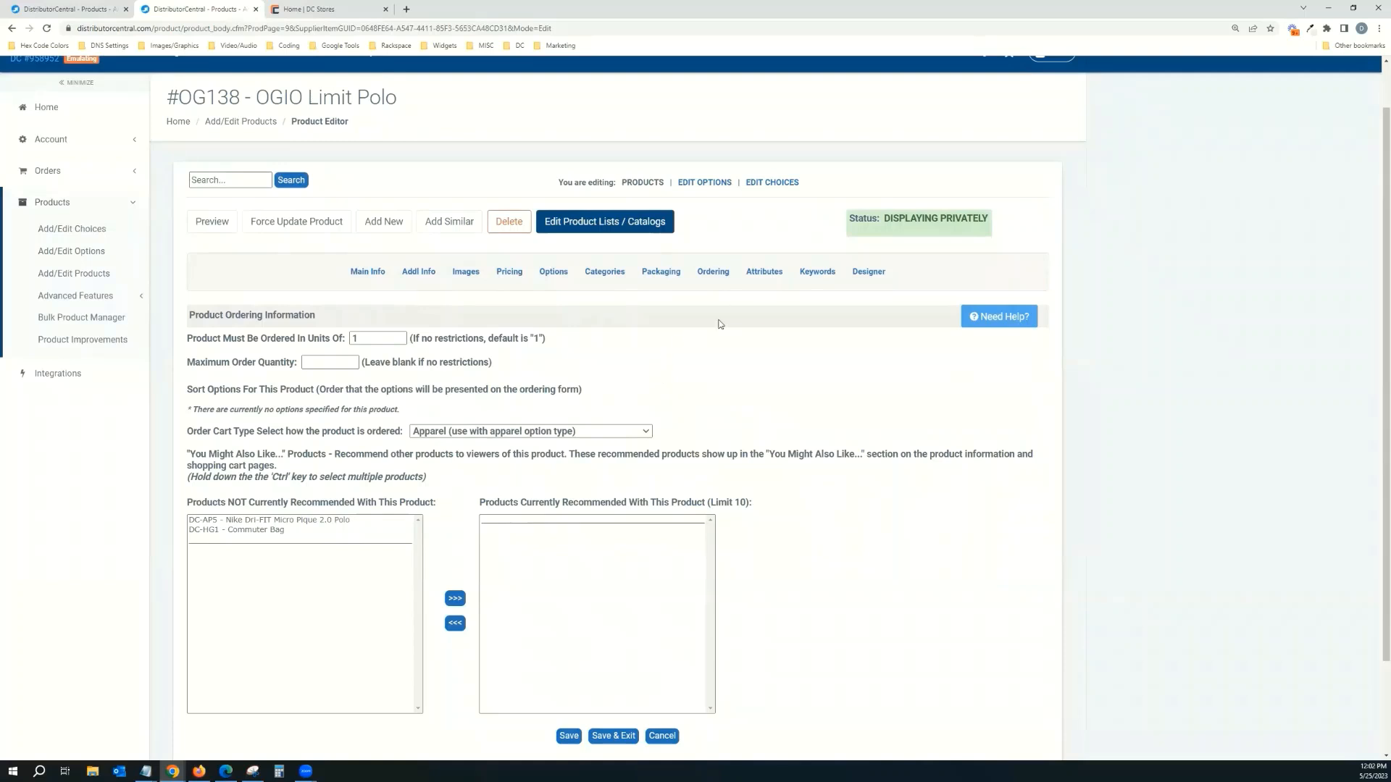
{"action": "left_click", "coordinate": [770, 273]}
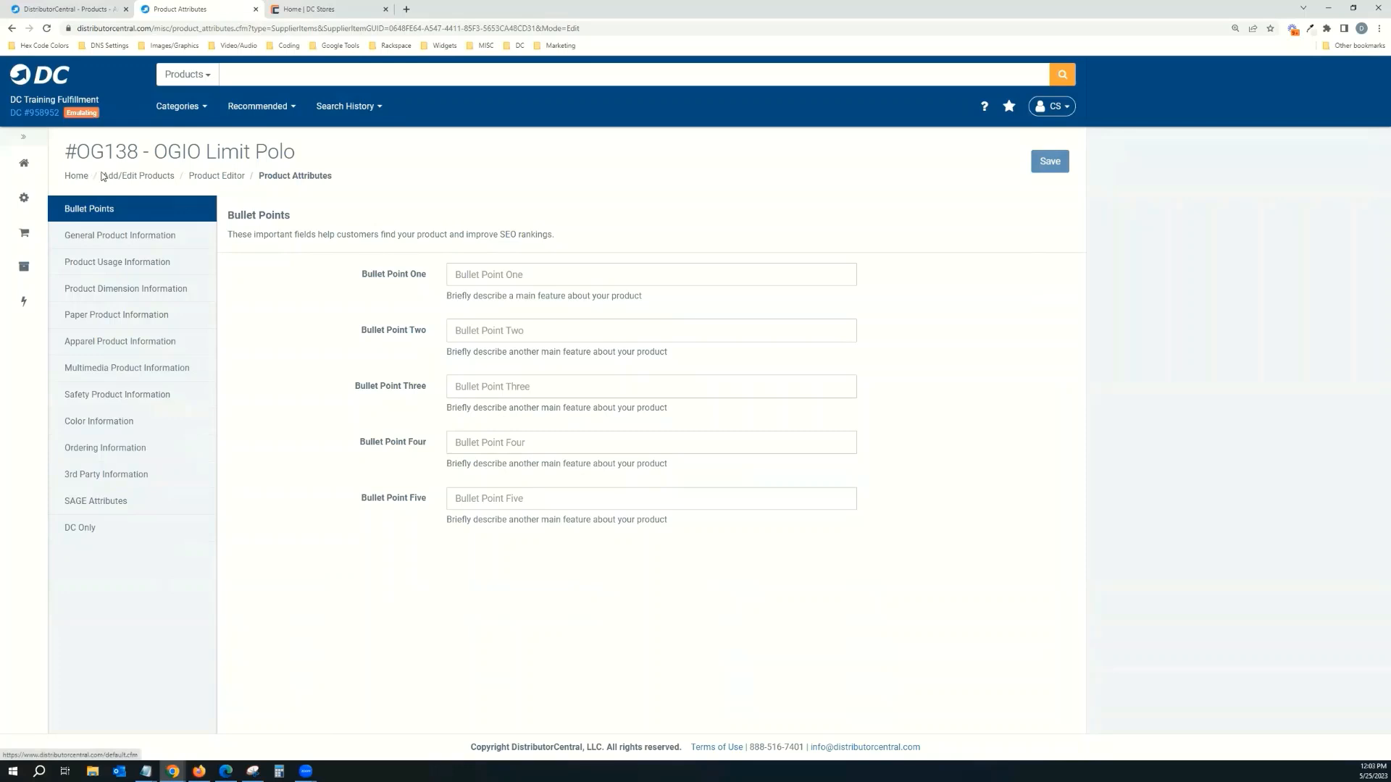
- Return to the product's main information, cut everything after the first sentence of the main product description, and save the product
{"action": "left_click", "coordinate": [191, 179]}
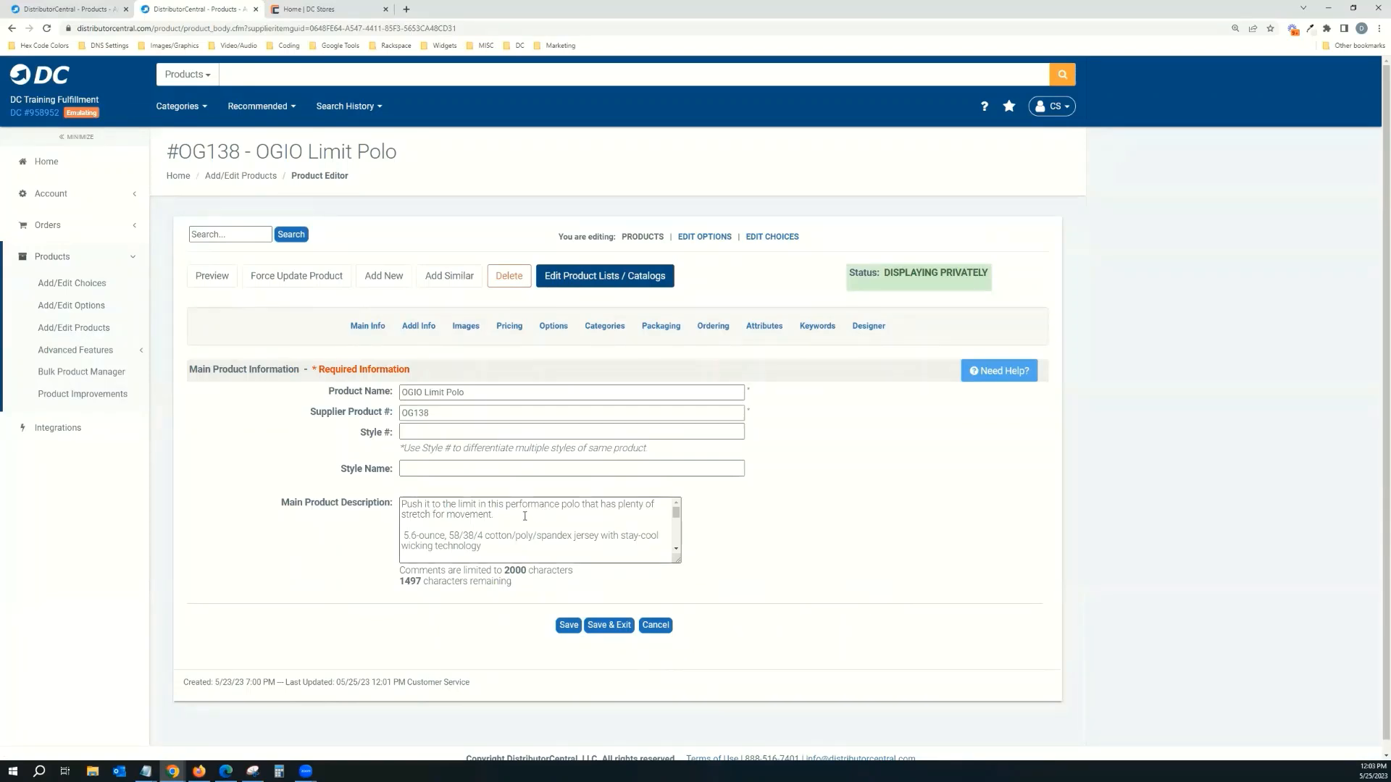
{"action": "left_click_drag", "start_coordinate": [546, 515], "coordinate": [640, 579]}
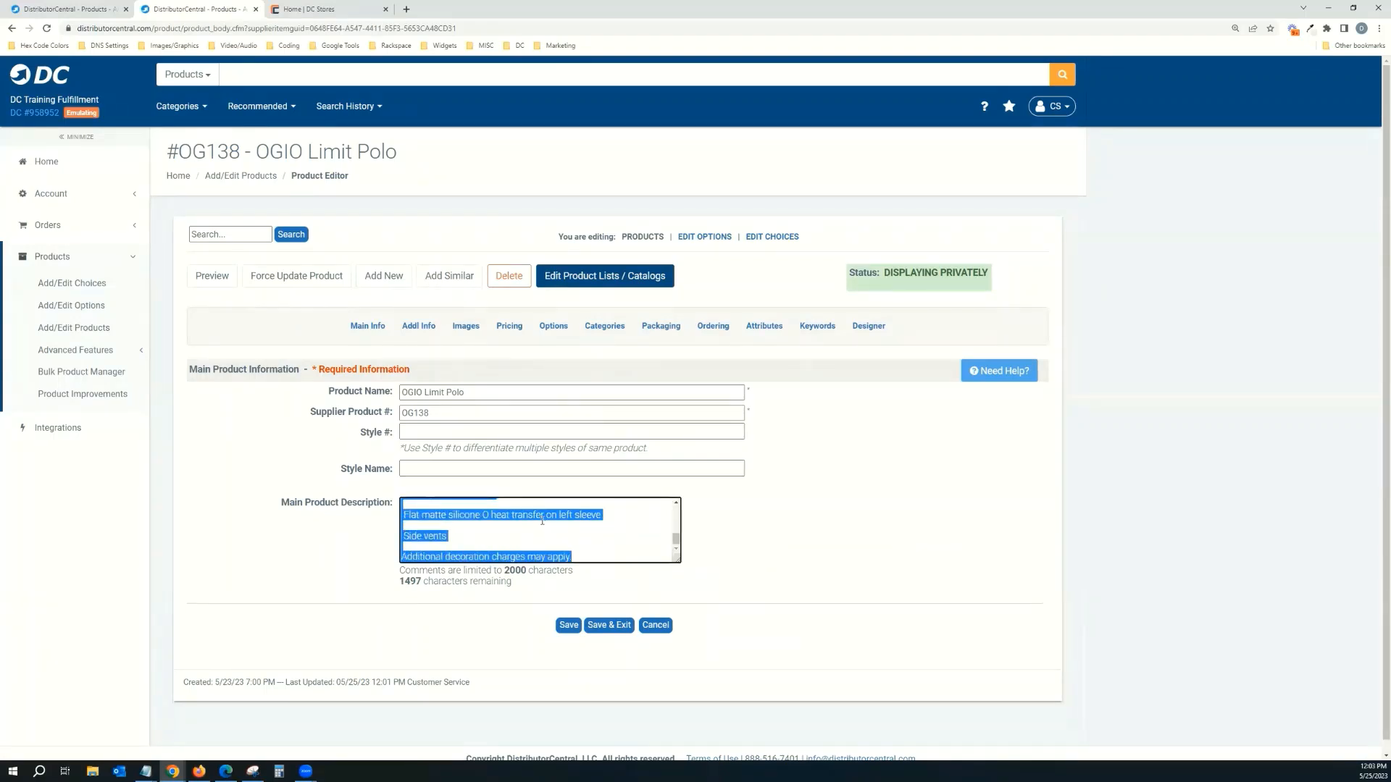
{"action": "left_click", "coordinate": [498, 536]}
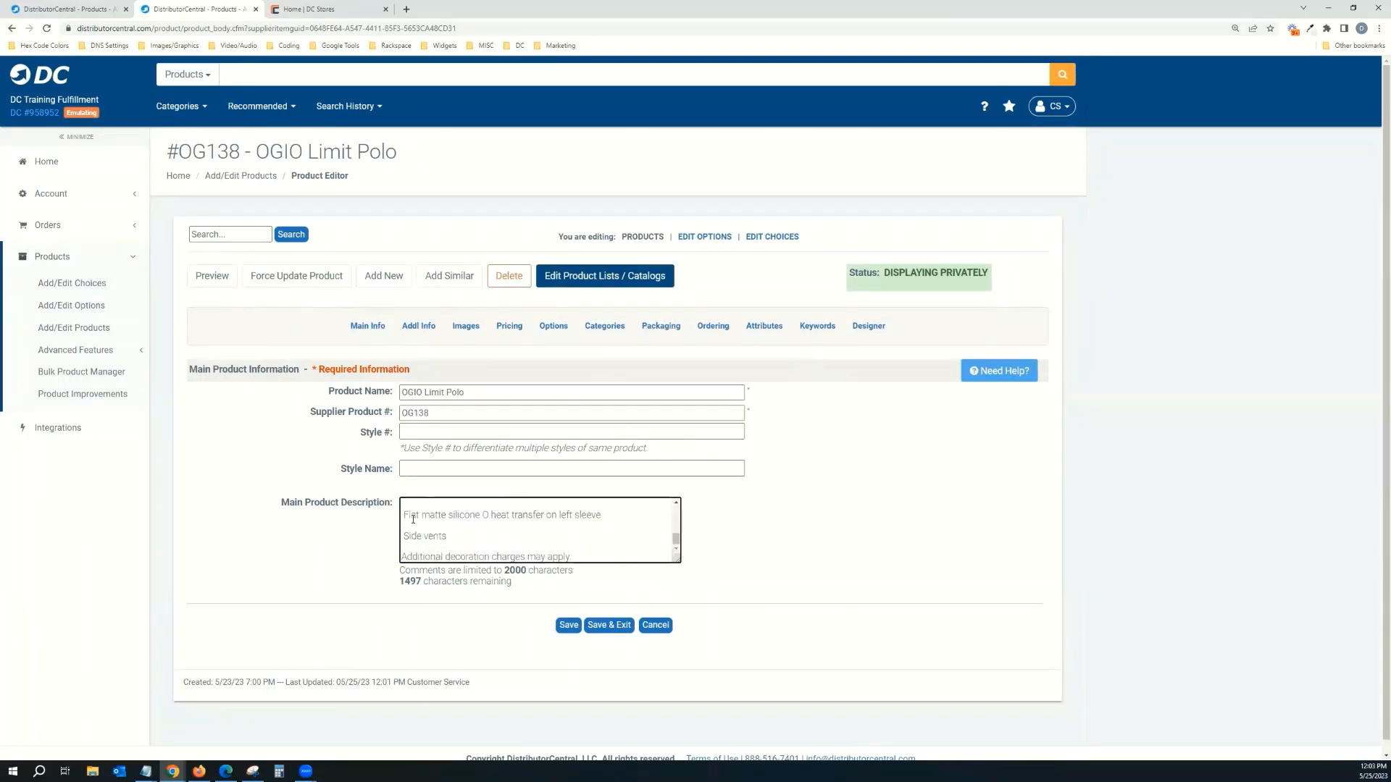
{"action": "scroll", "coordinate": [580, 524], "scroll_direction": "up", "scroll_amount": 2}
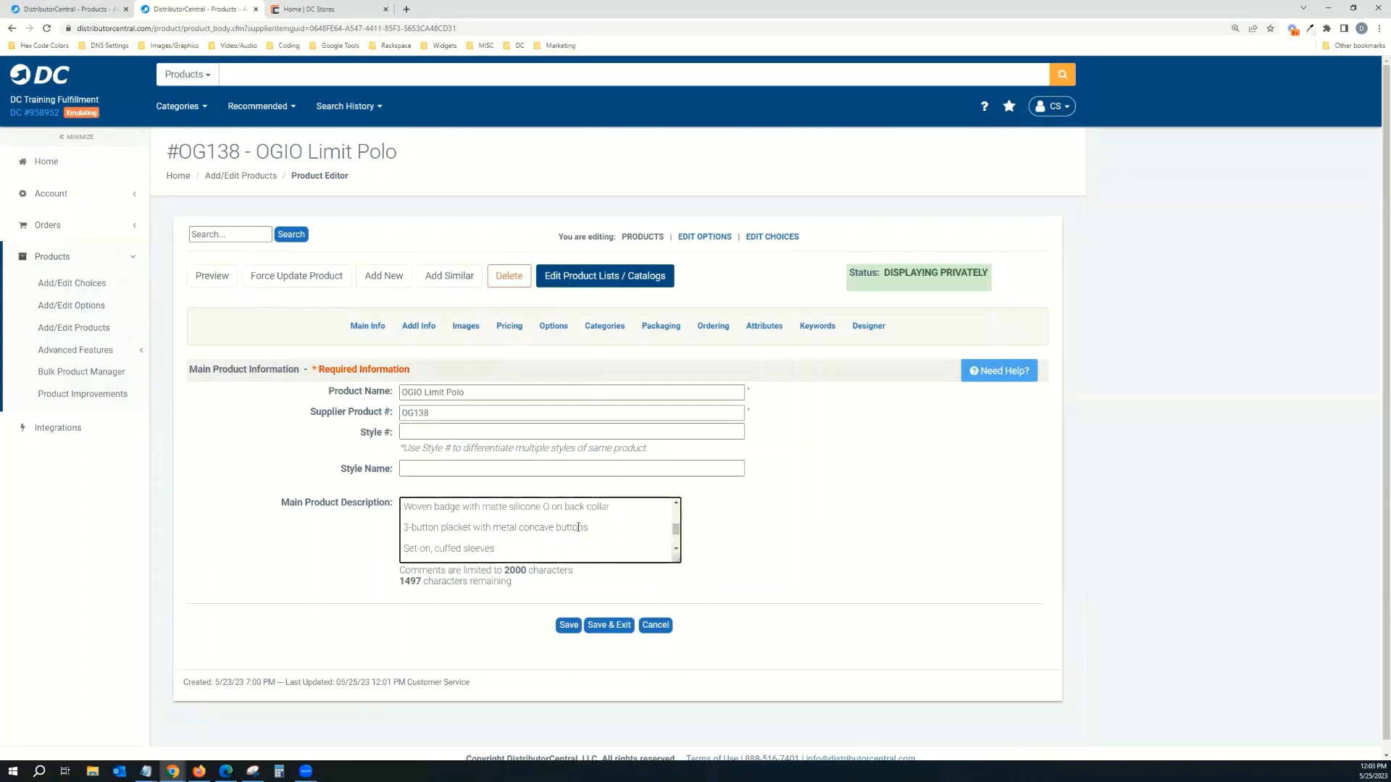
{"action": "scroll", "coordinate": [574, 528], "scroll_direction": "up", "scroll_amount": 3}
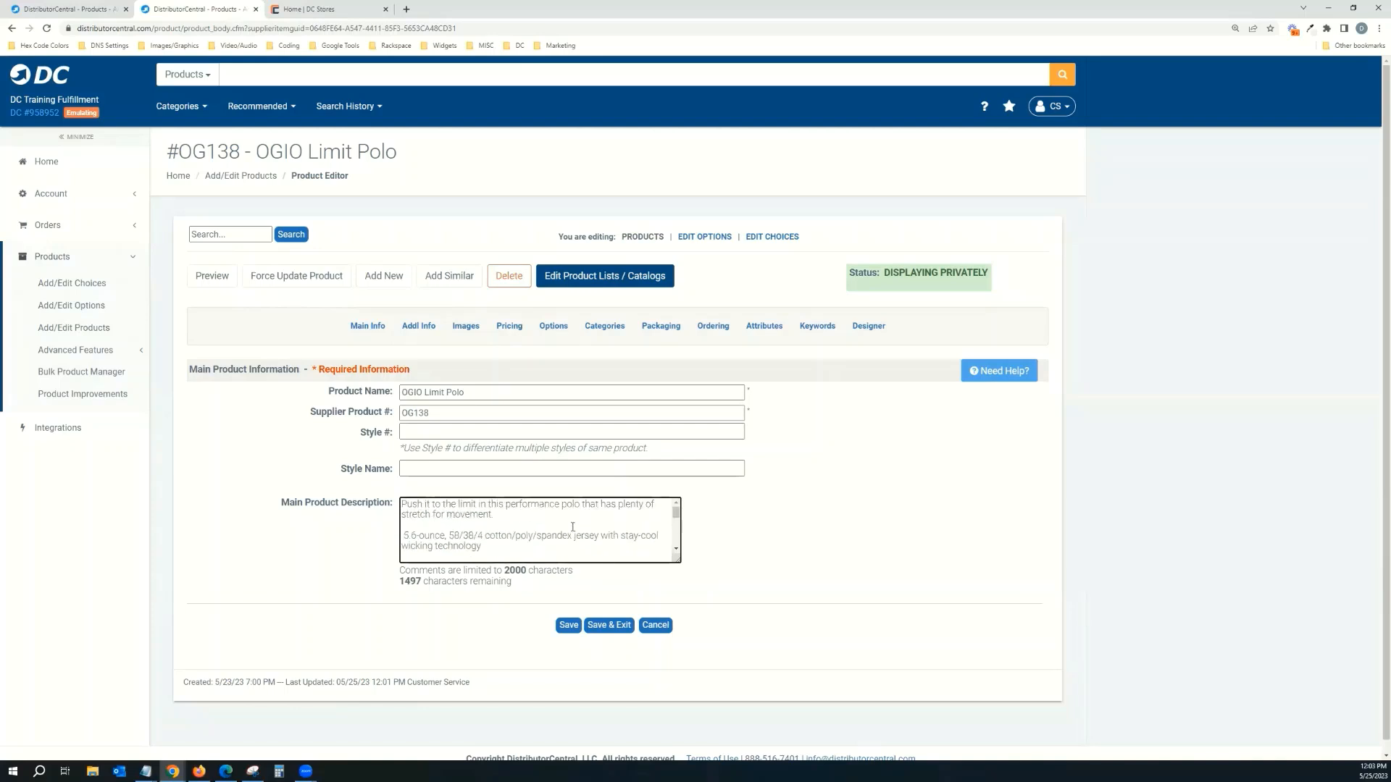
{"action": "left_click_drag", "start_coordinate": [539, 520], "coordinate": [599, 572]}
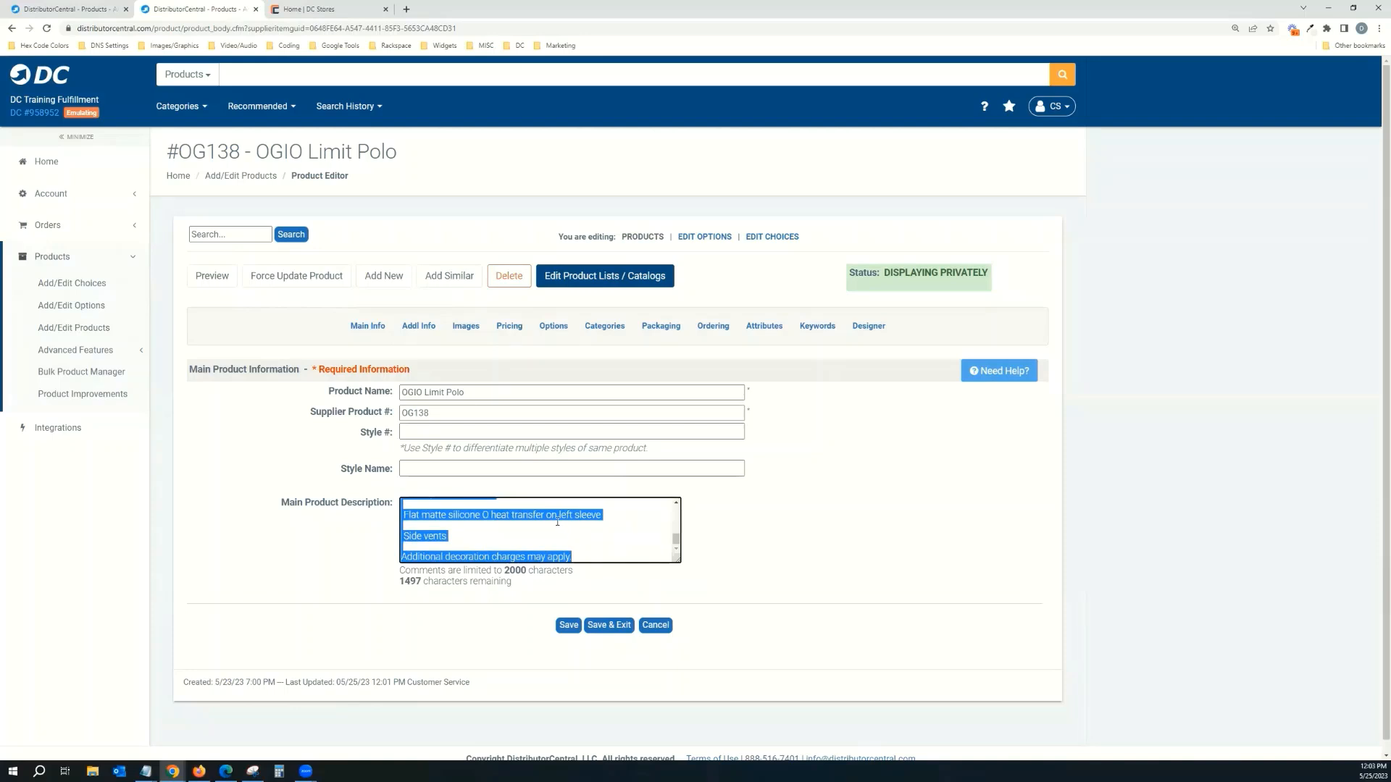
{"action": "right_click", "coordinate": [555, 517]}
{"action": "left_click", "coordinate": [583, 547]}
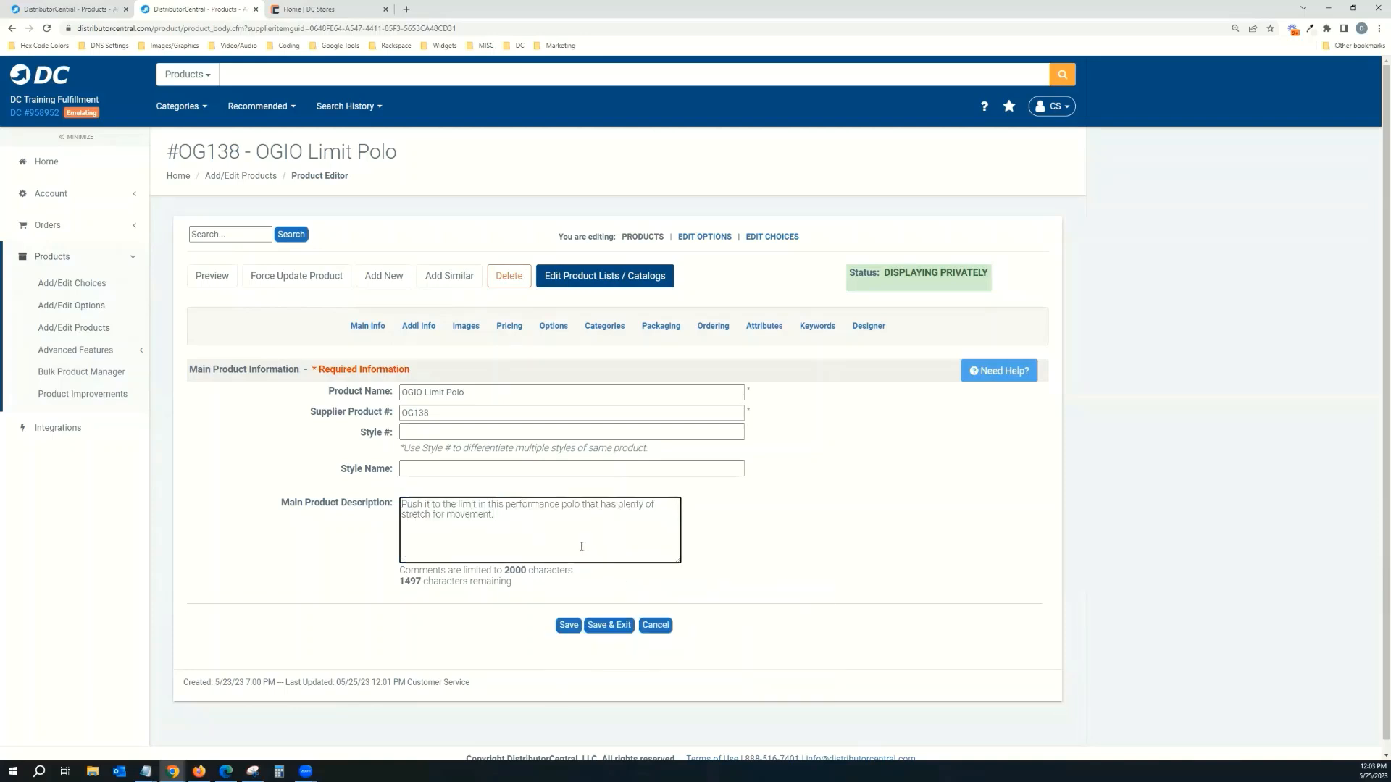
{"action": "left_click", "coordinate": [564, 627]}
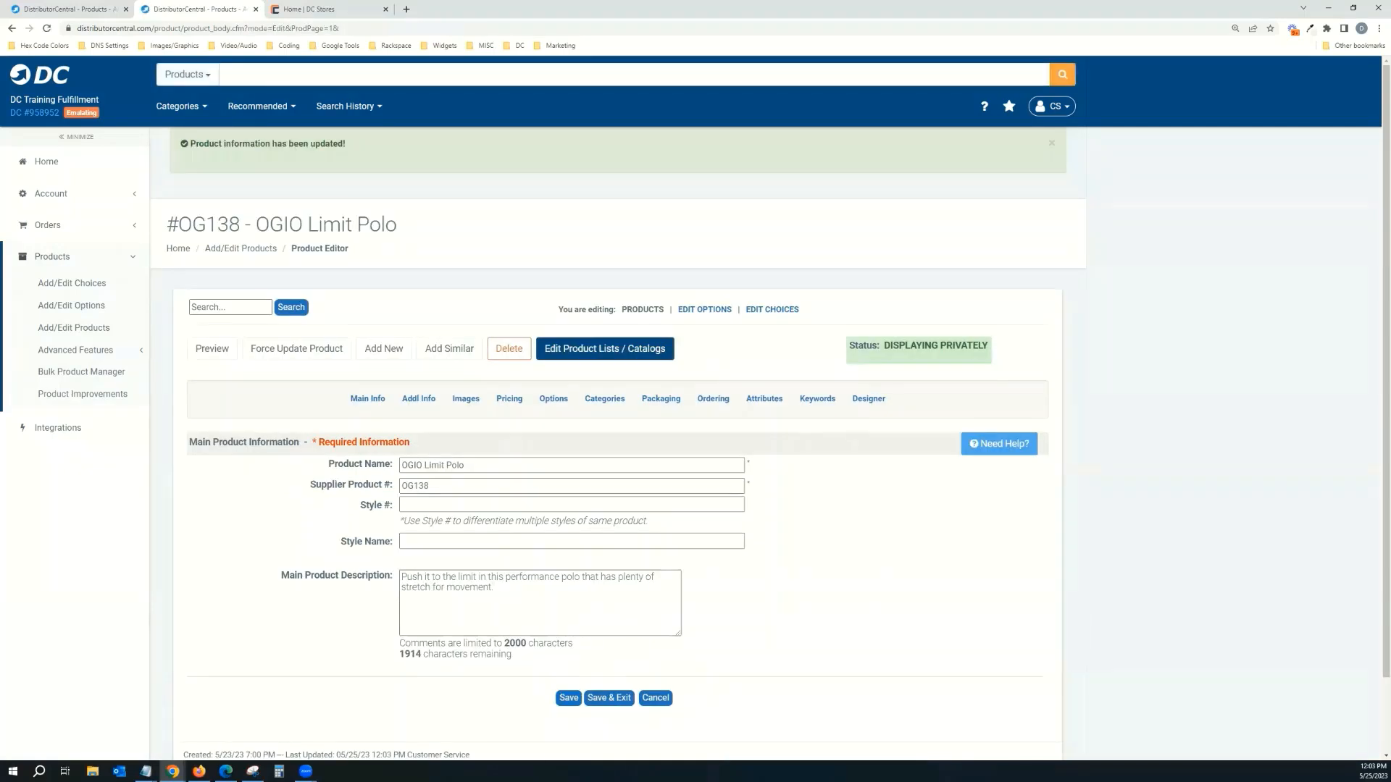
- Place the cut description text in a Notepad document and return to the product editor in the browser
{"action": "key", "text": "alt+Tab"}
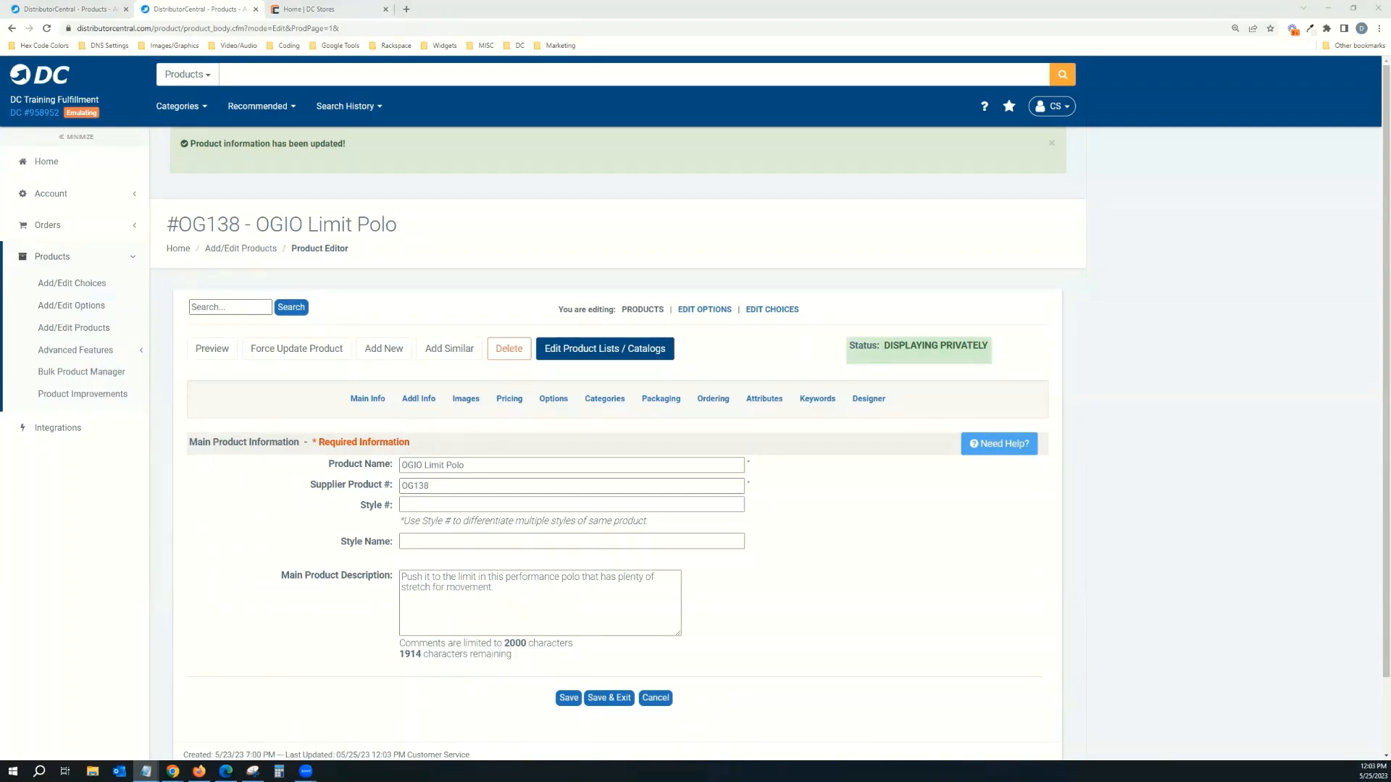
{"action": "key", "text": "alt+Tab"}
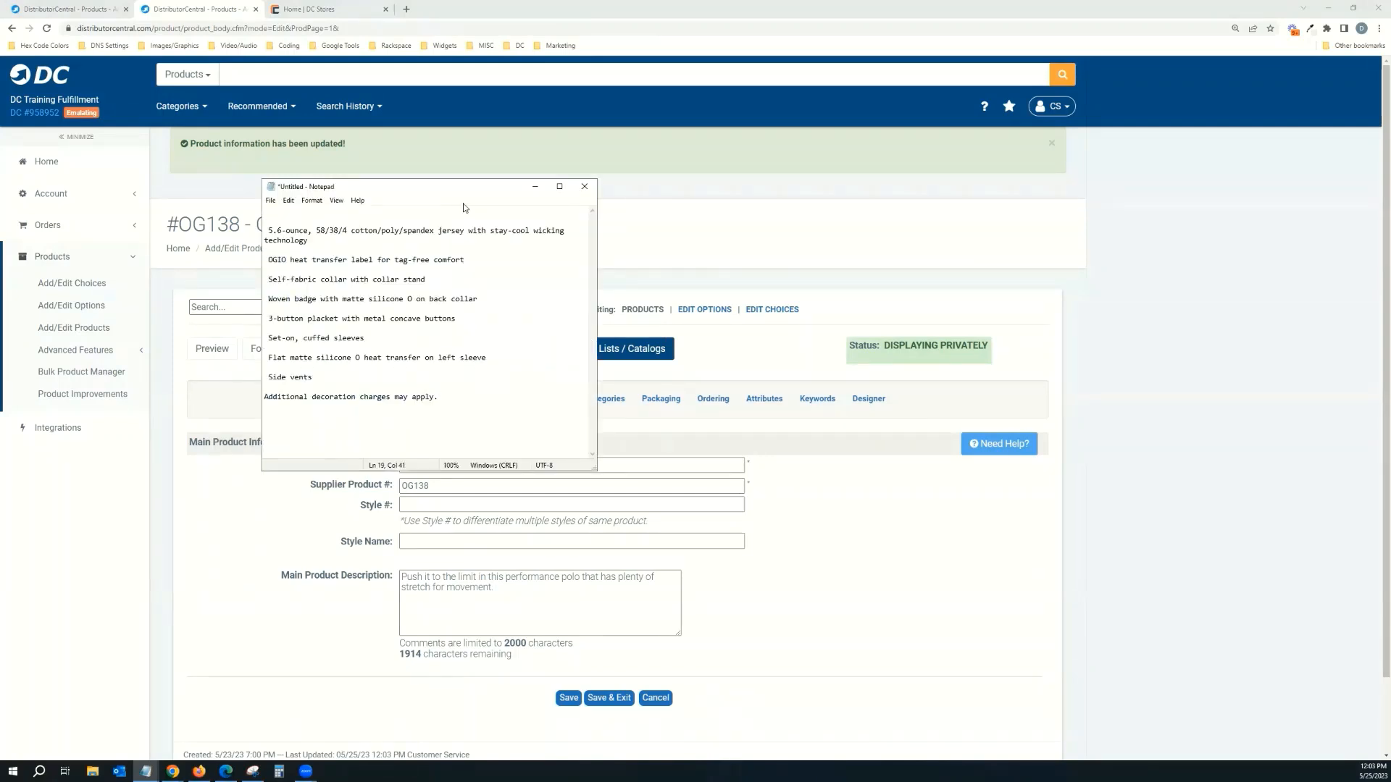
{"action": "key", "text": "alt+Tab"}
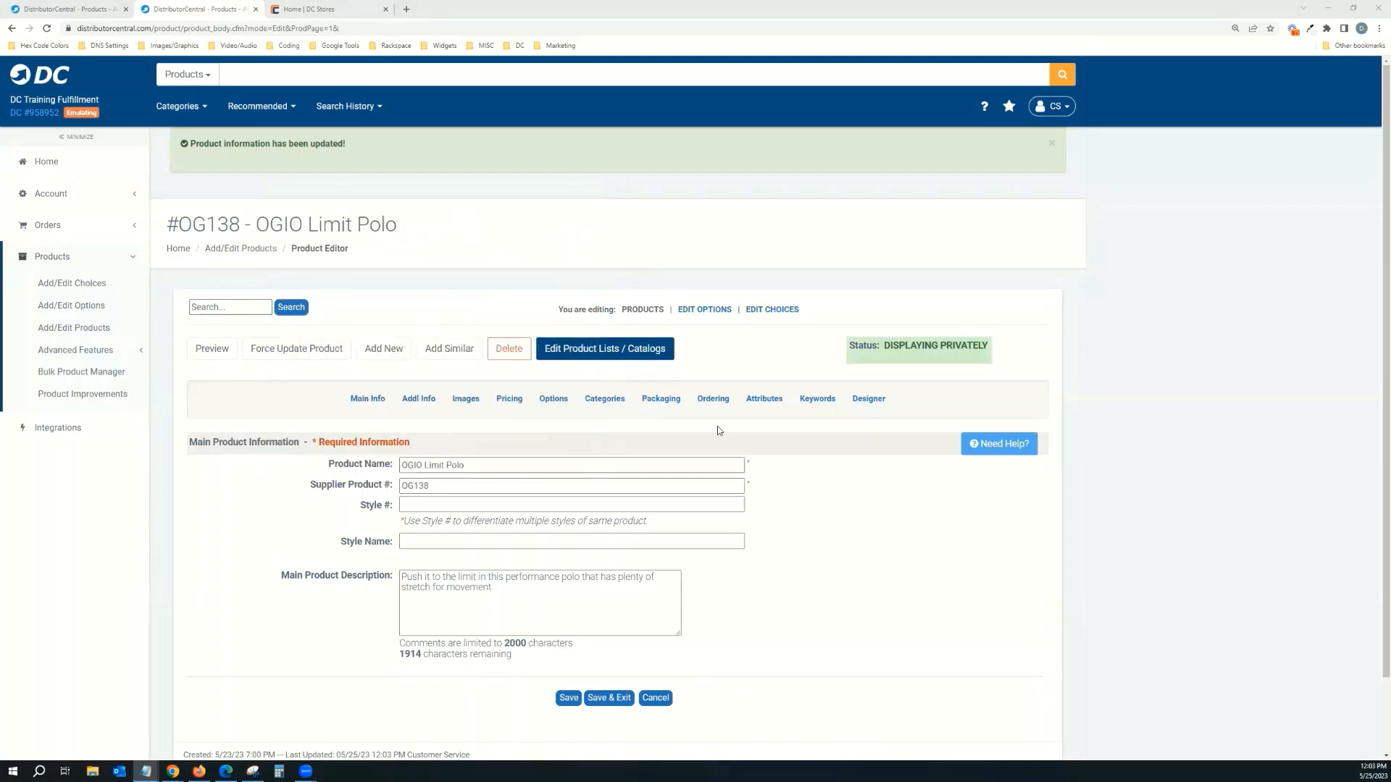
- In the product attributes, fill the first two bullet points with the 5.6-ounce cotton/poly/spandex jersey text and "OGIO heat transfer label for tag-free comfort"
{"action": "left_click", "coordinate": [772, 400]}
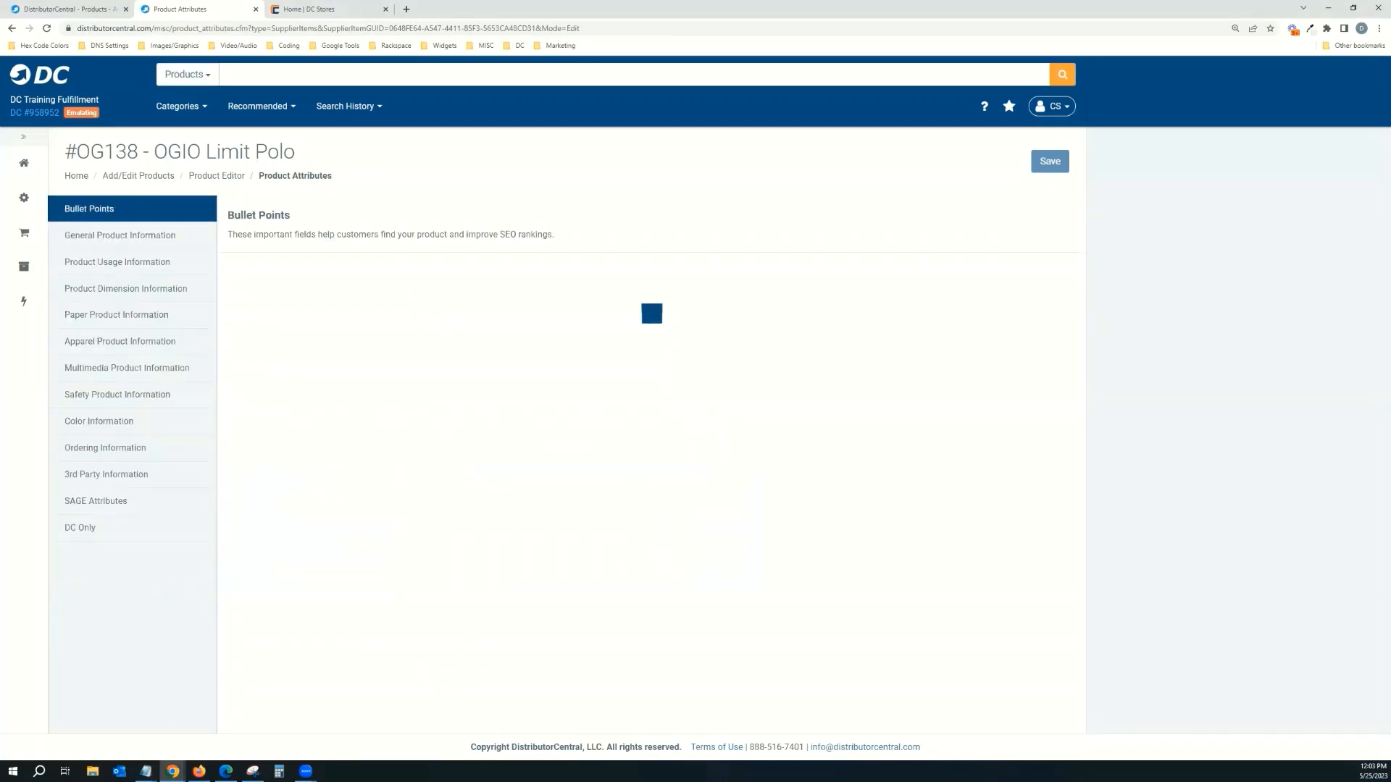
{"action": "key", "text": "alt+Tab"}
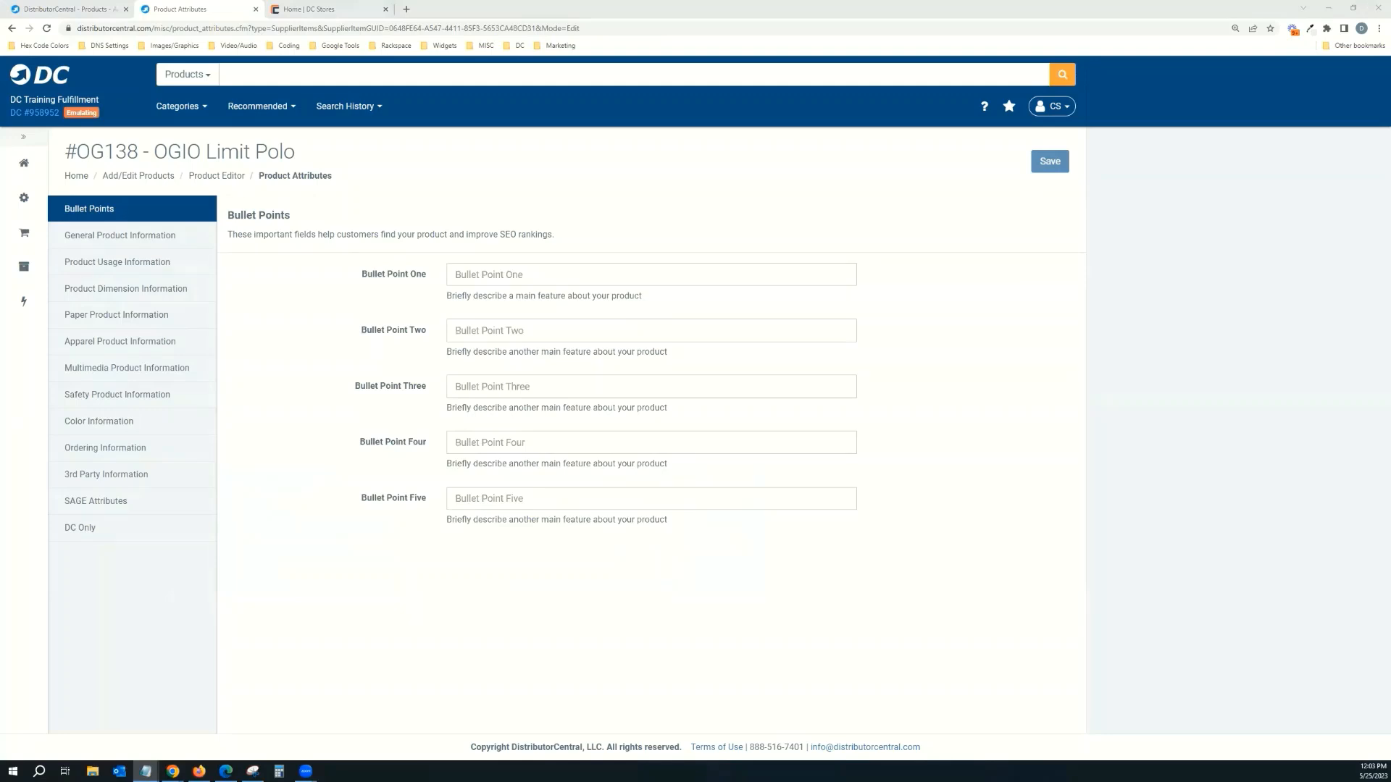
{"action": "left_click", "coordinate": [592, 276]}
{"action": "key", "text": "ctrl+v"}
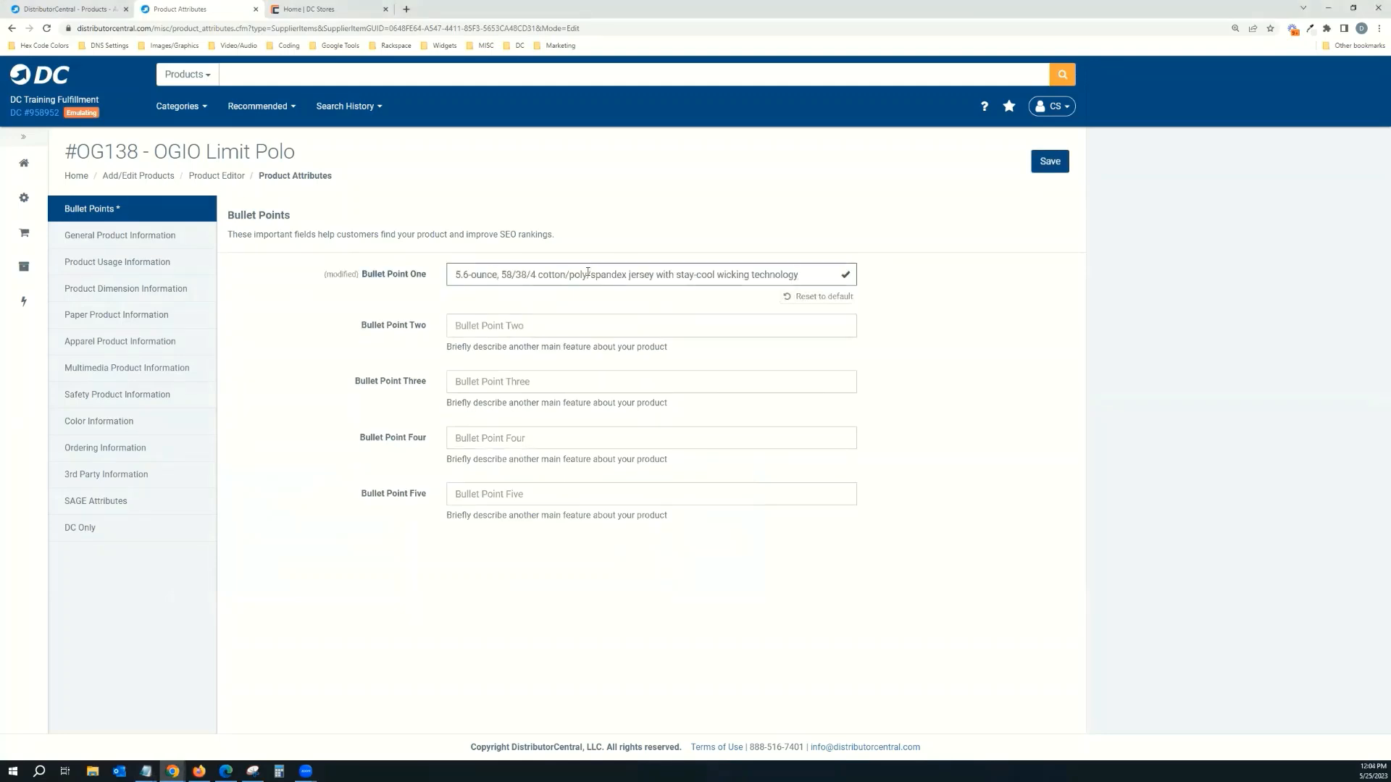
{"action": "key", "text": "alt+Tab"}
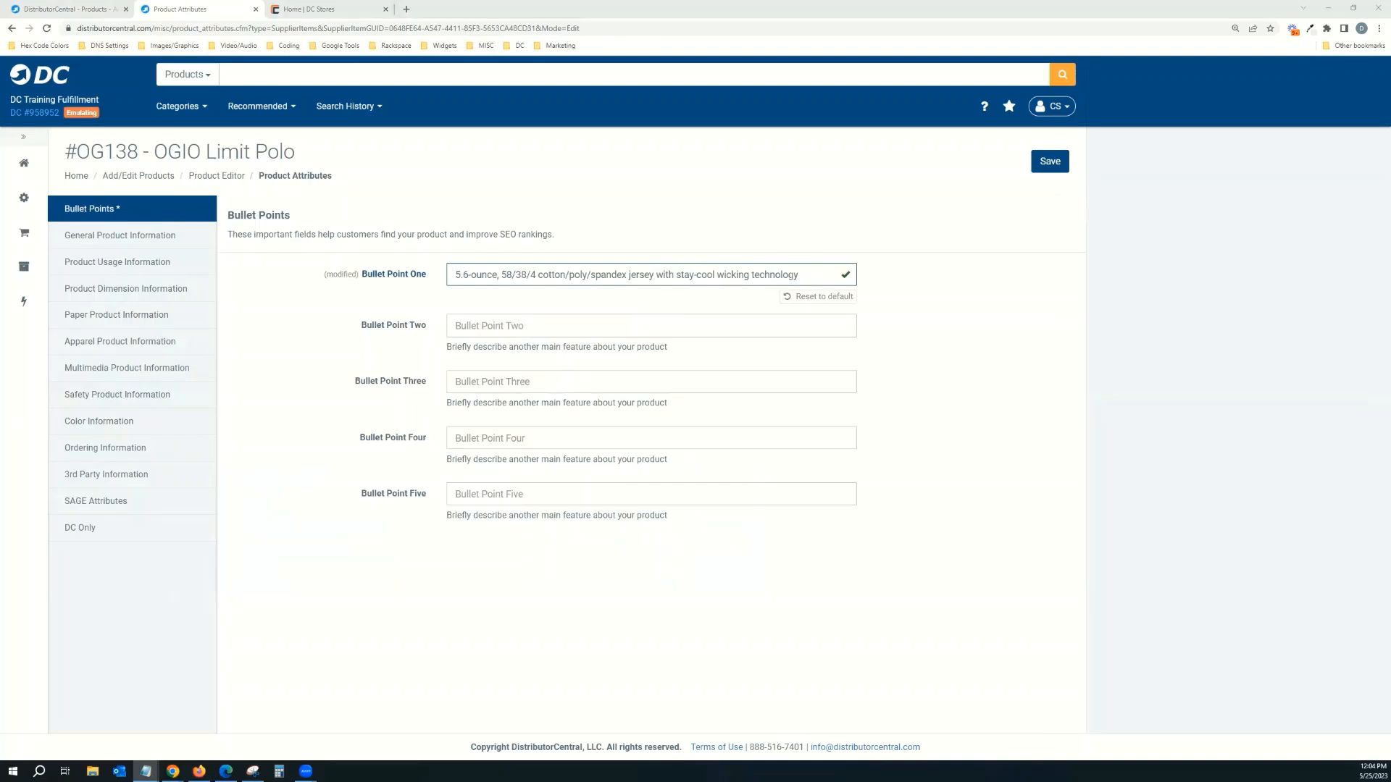
{"action": "left_click", "coordinate": [478, 326]}
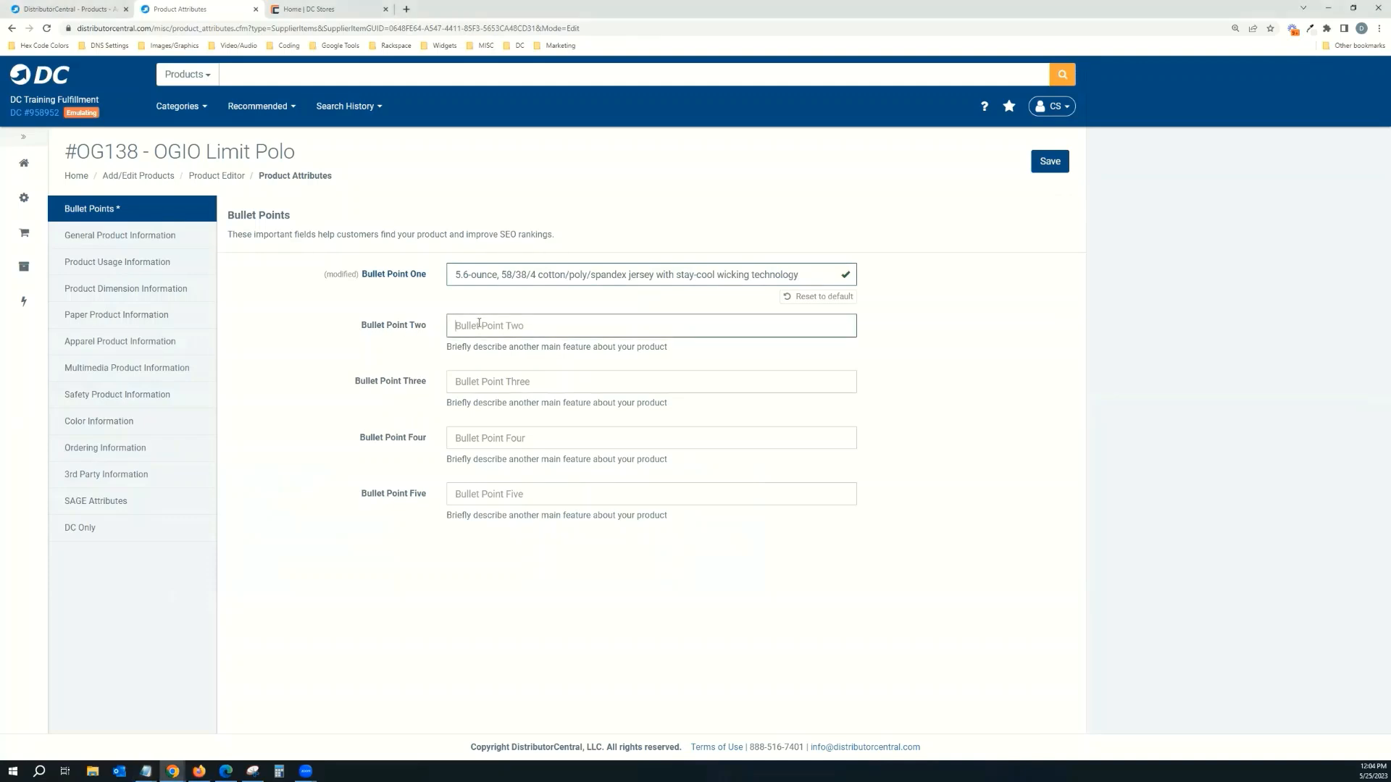
{"action": "key", "text": "ctrl+v"}
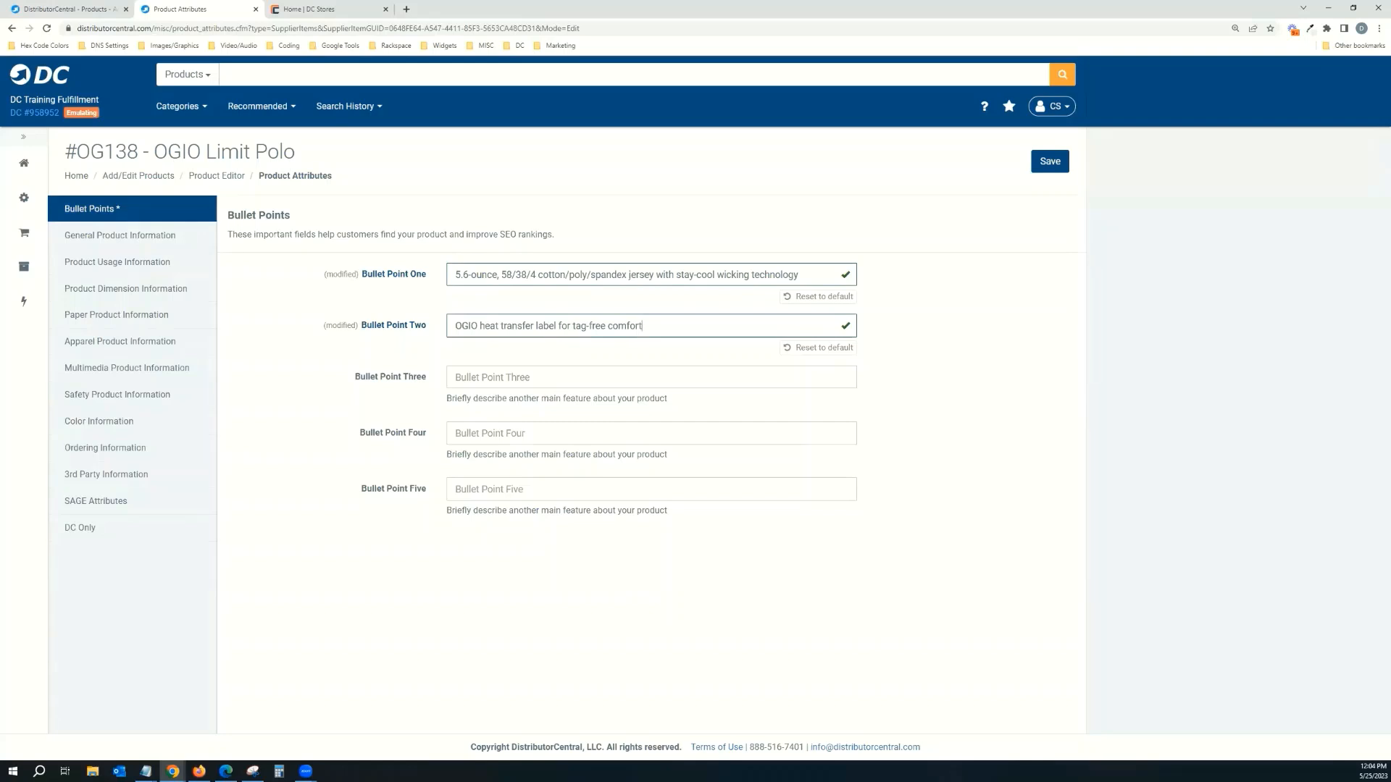
- Fill Bullet Point Three with "3-button placket with metal concave buttons" and Bullet Point Four with "Set-on, cuffed sleeves" from the Notepad text
{"action": "key", "text": "alt+Tab"}
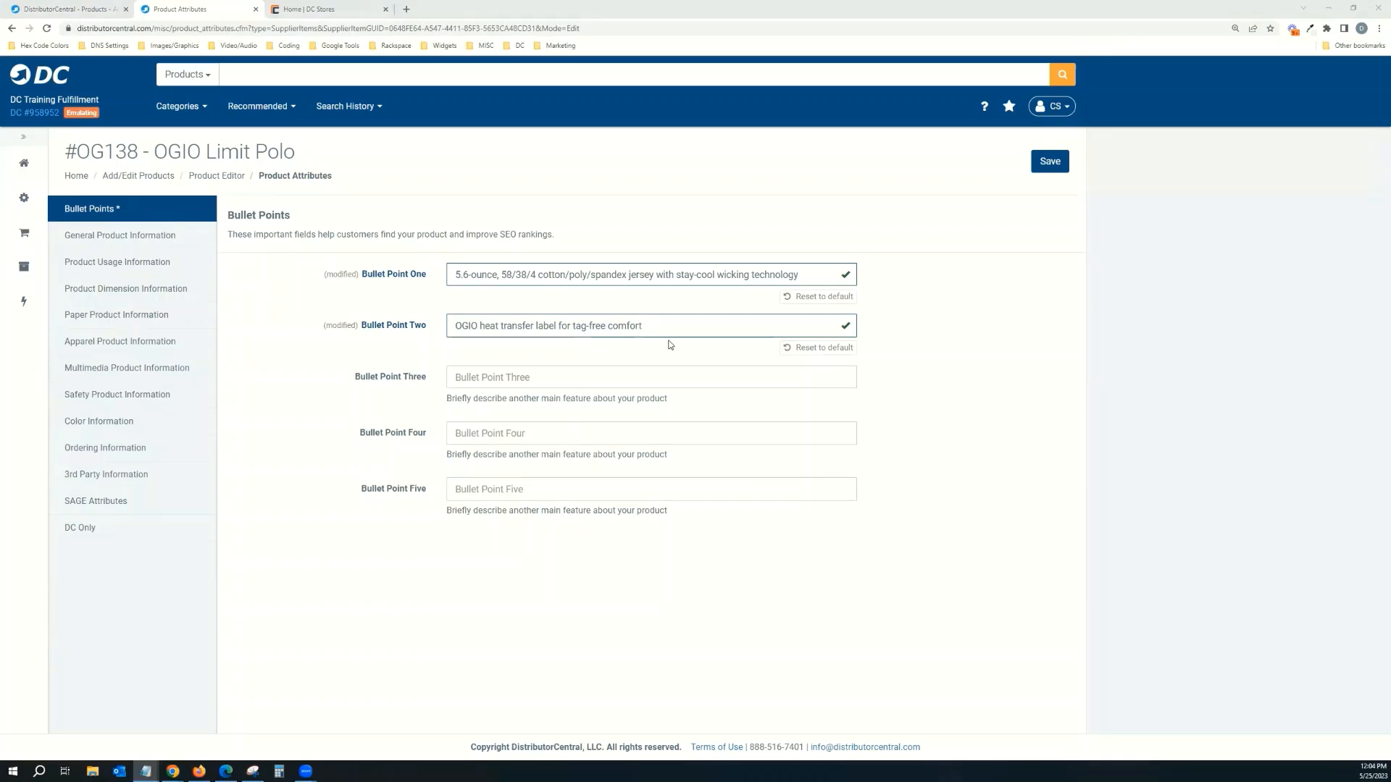
{"action": "left_click", "coordinate": [566, 375]}
{"action": "key", "text": "ctrl+v"}
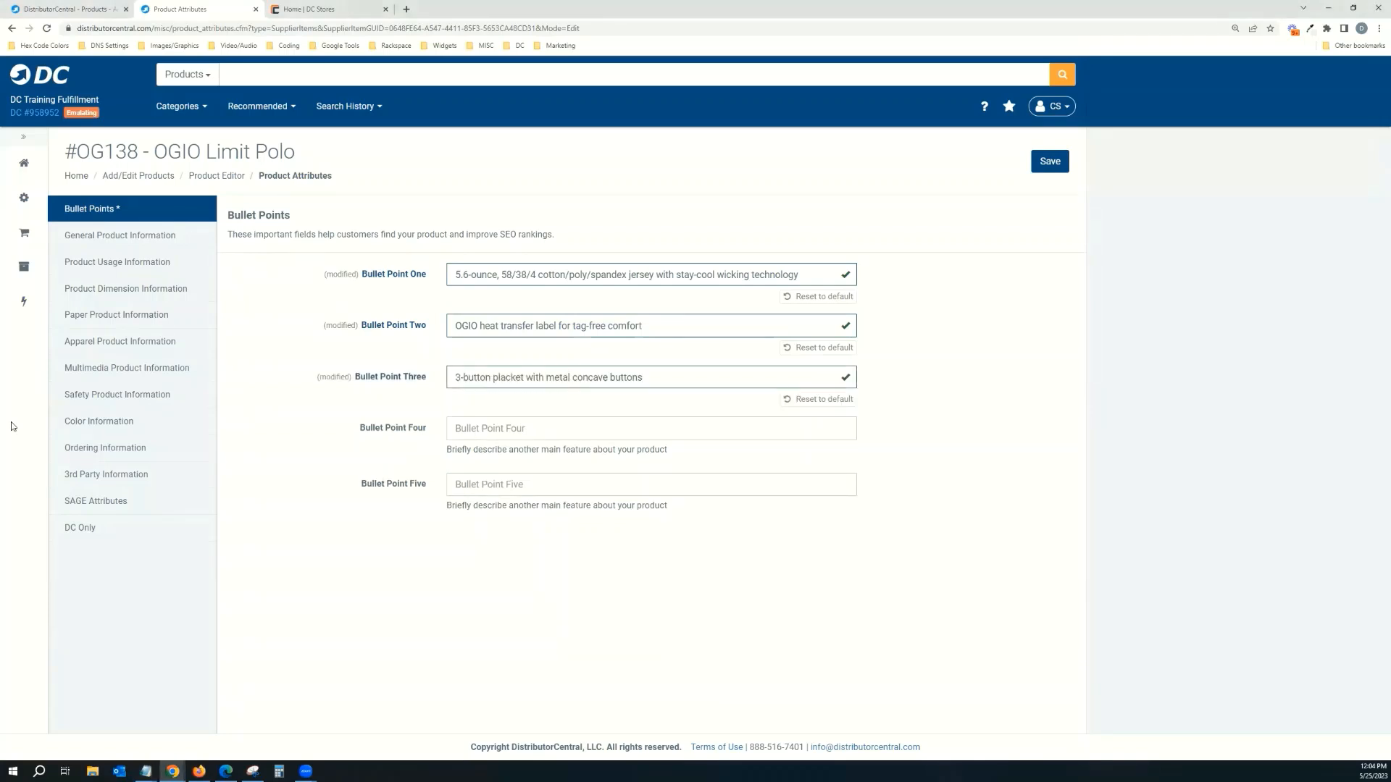
{"action": "key", "text": "alt+Tab"}
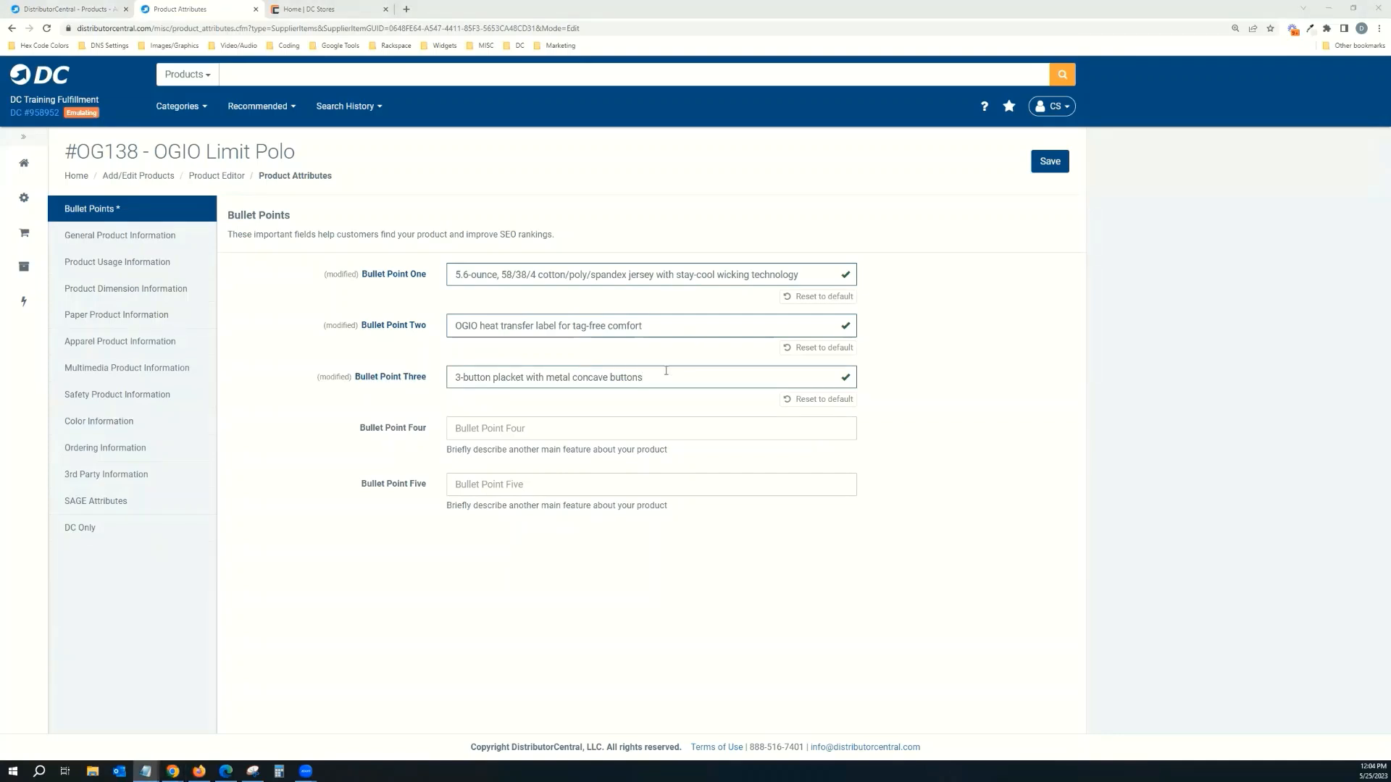
{"action": "left_click", "coordinate": [591, 428]}
{"action": "key", "text": "ctrl+v"}
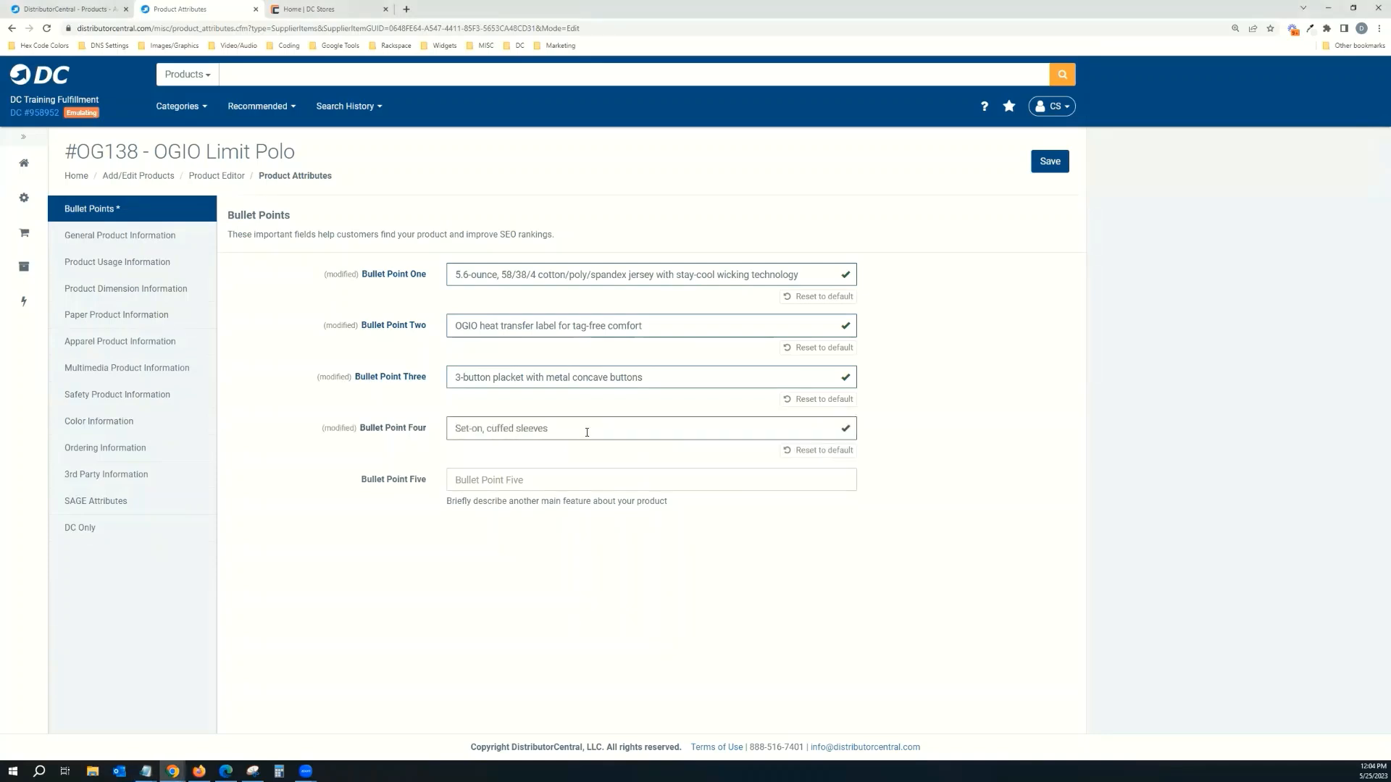
- Fill Bullet Point Five with "Side vents" from the Notepad text and save the product attributes
{"action": "key", "text": "alt+Tab"}
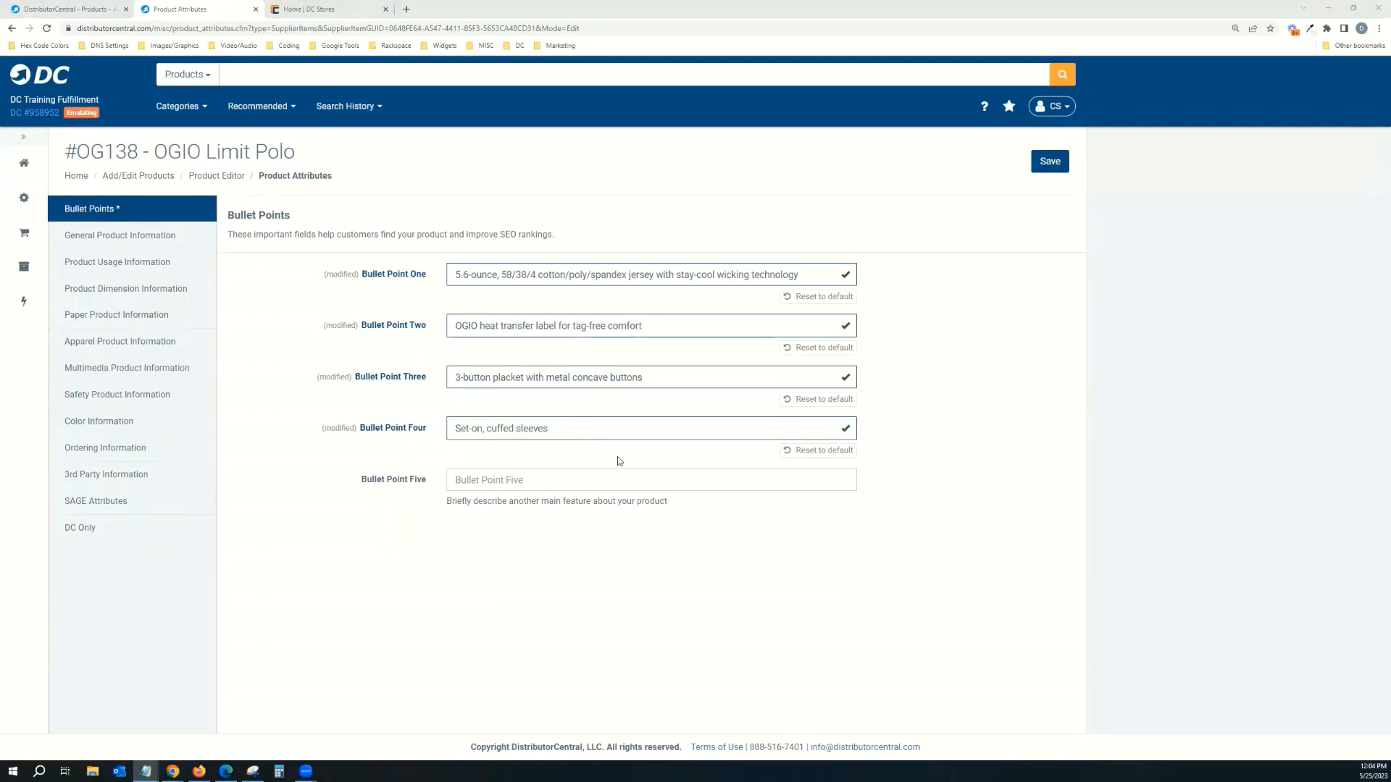
{"action": "left_click", "coordinate": [574, 481]}
{"action": "key", "text": "ctrl+v"}
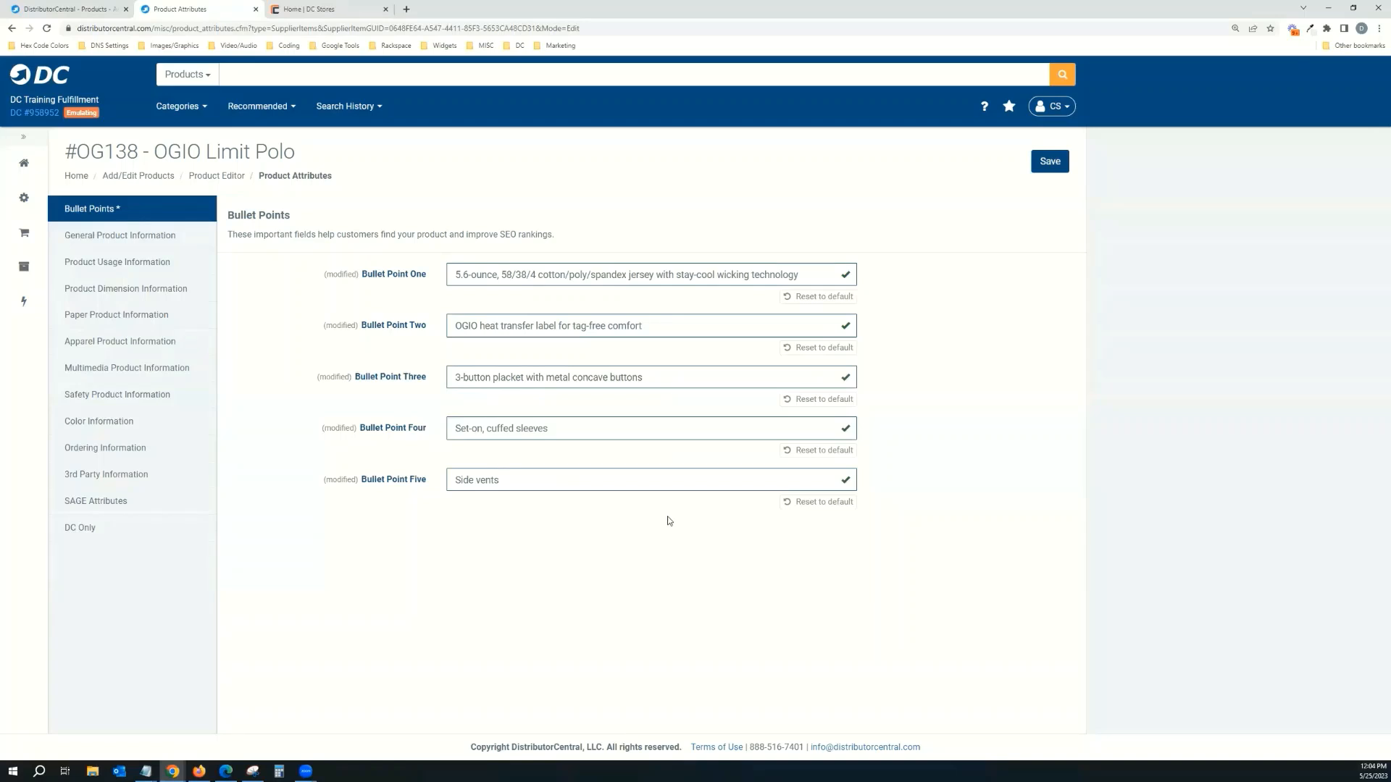
{"action": "left_click", "coordinate": [1047, 168]}
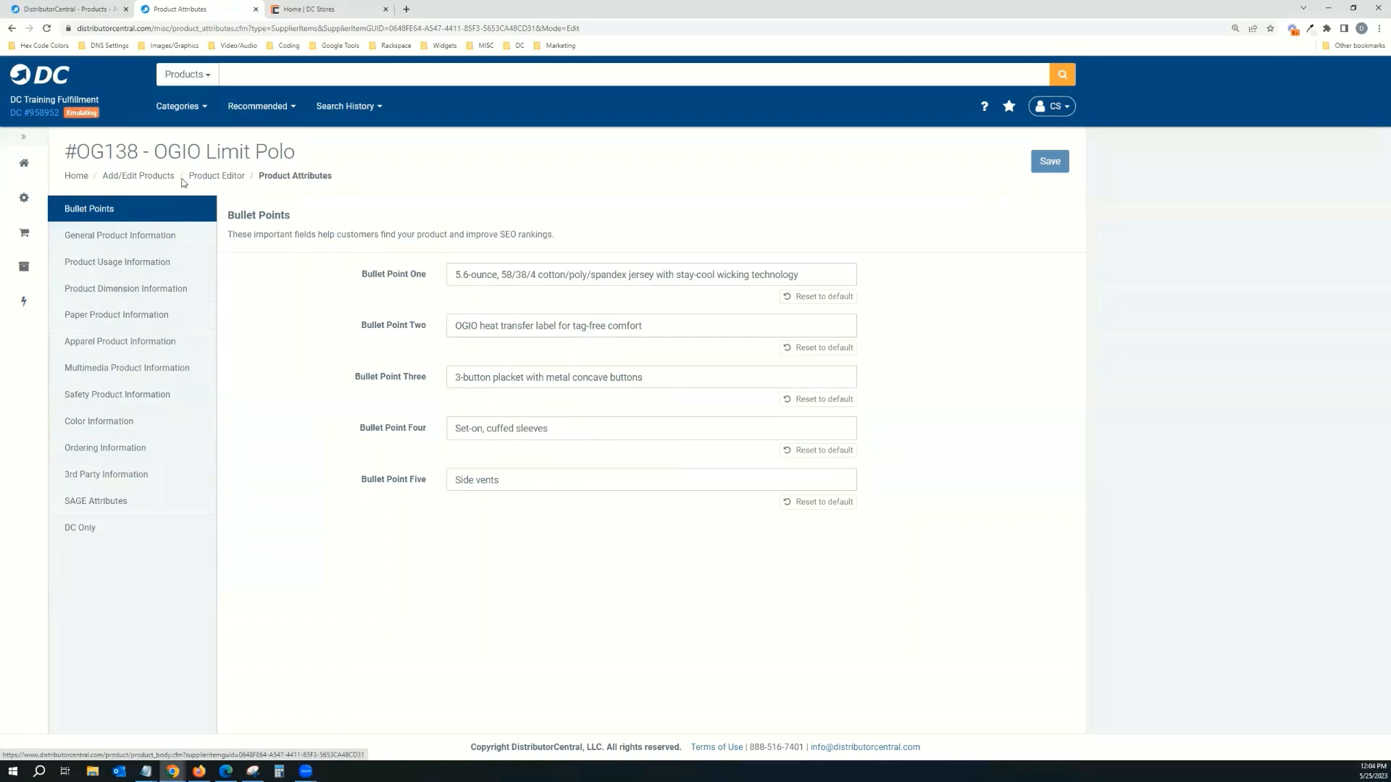
- Open the list of product option choices and look over the Company Store's home page
{"action": "left_click", "coordinate": [130, 177]}
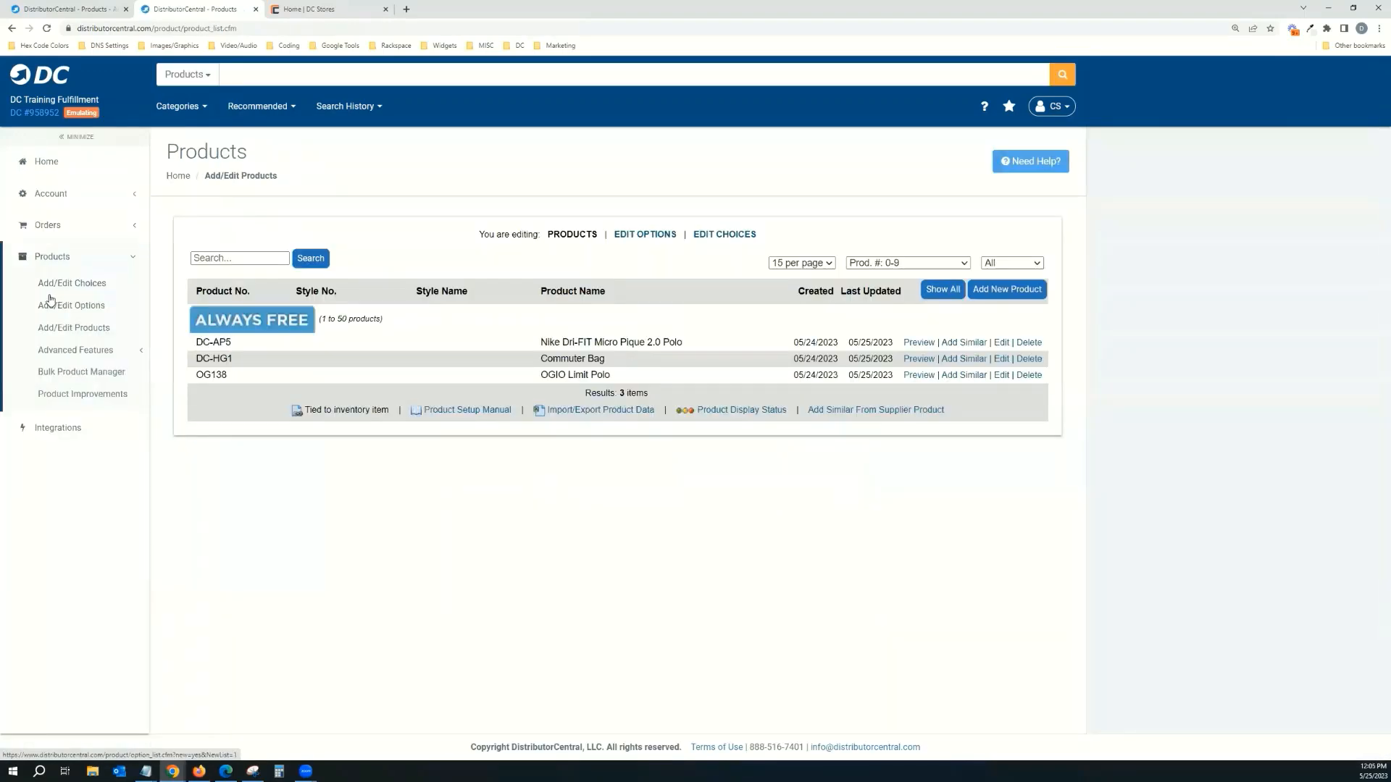
{"action": "left_click", "coordinate": [724, 235]}
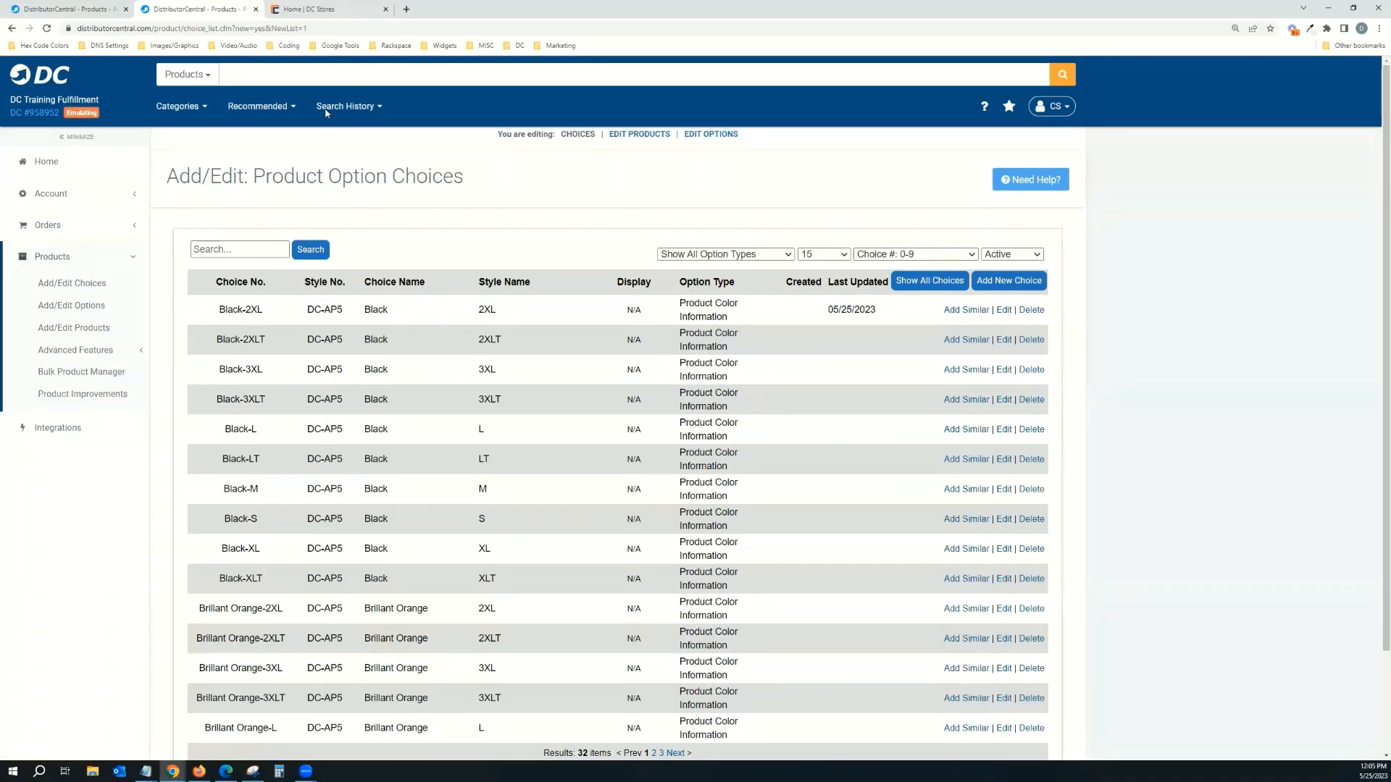
{"action": "left_click", "coordinate": [312, 9]}
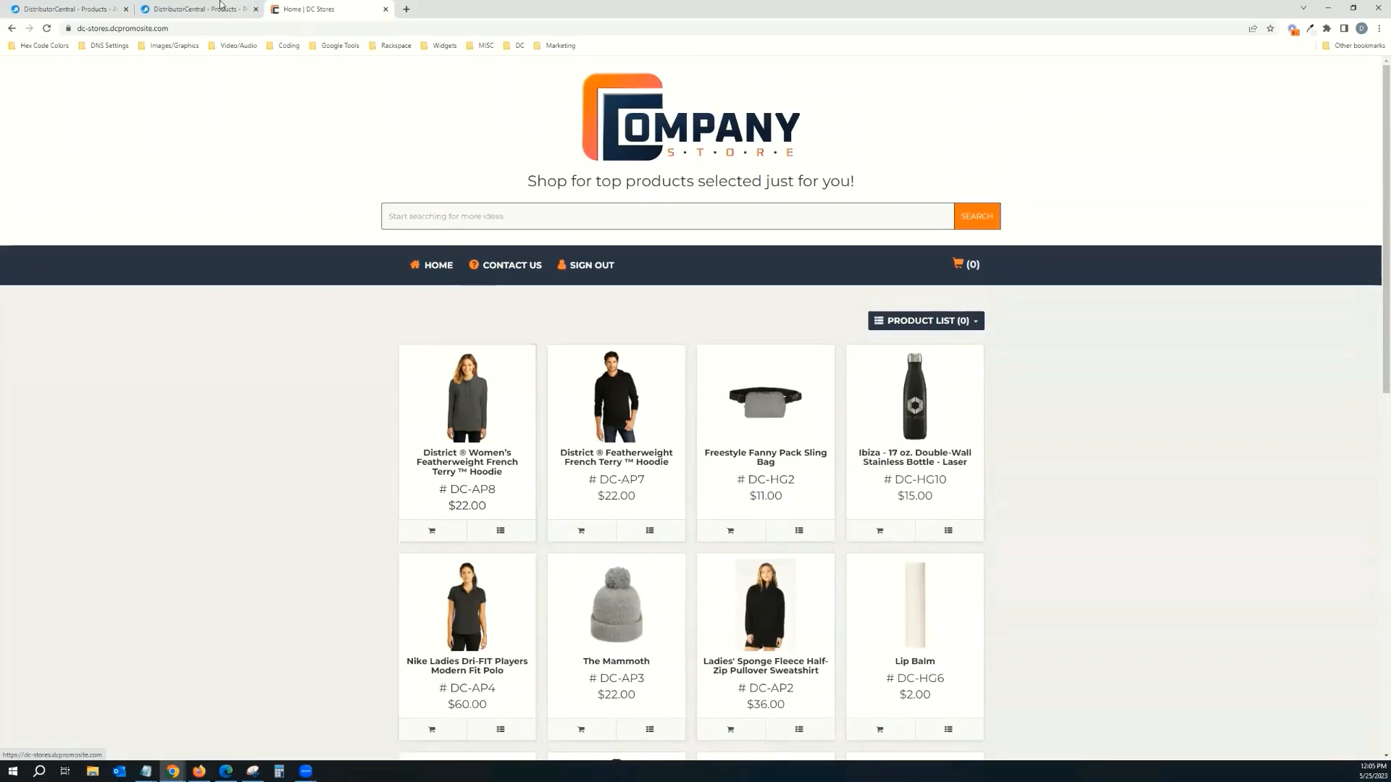
{"action": "left_click", "coordinate": [210, 9]}
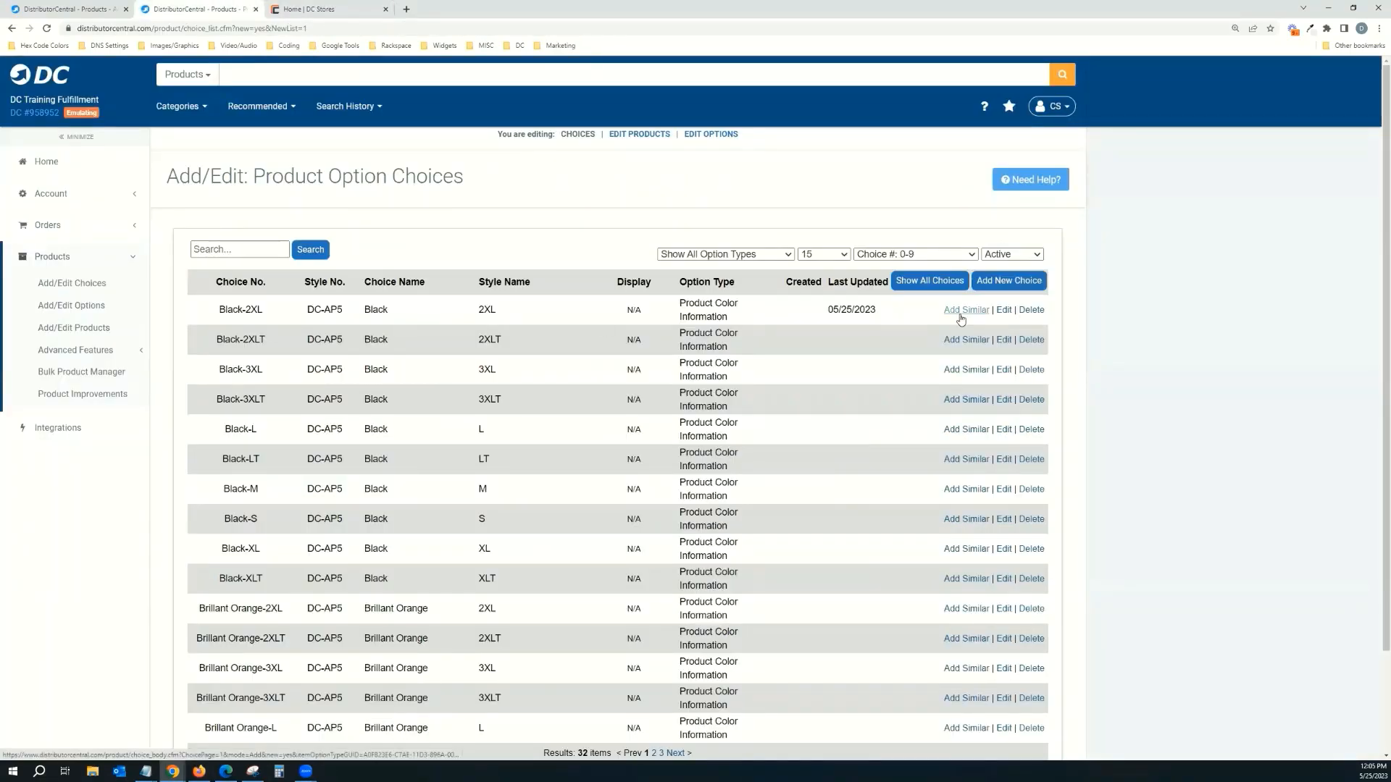
- Add a choice similar to Black-S of DC-AP5, set its style number to OG138, and save it
{"action": "scroll", "coordinate": [814, 379], "scroll_direction": "down", "scroll_amount": 3}
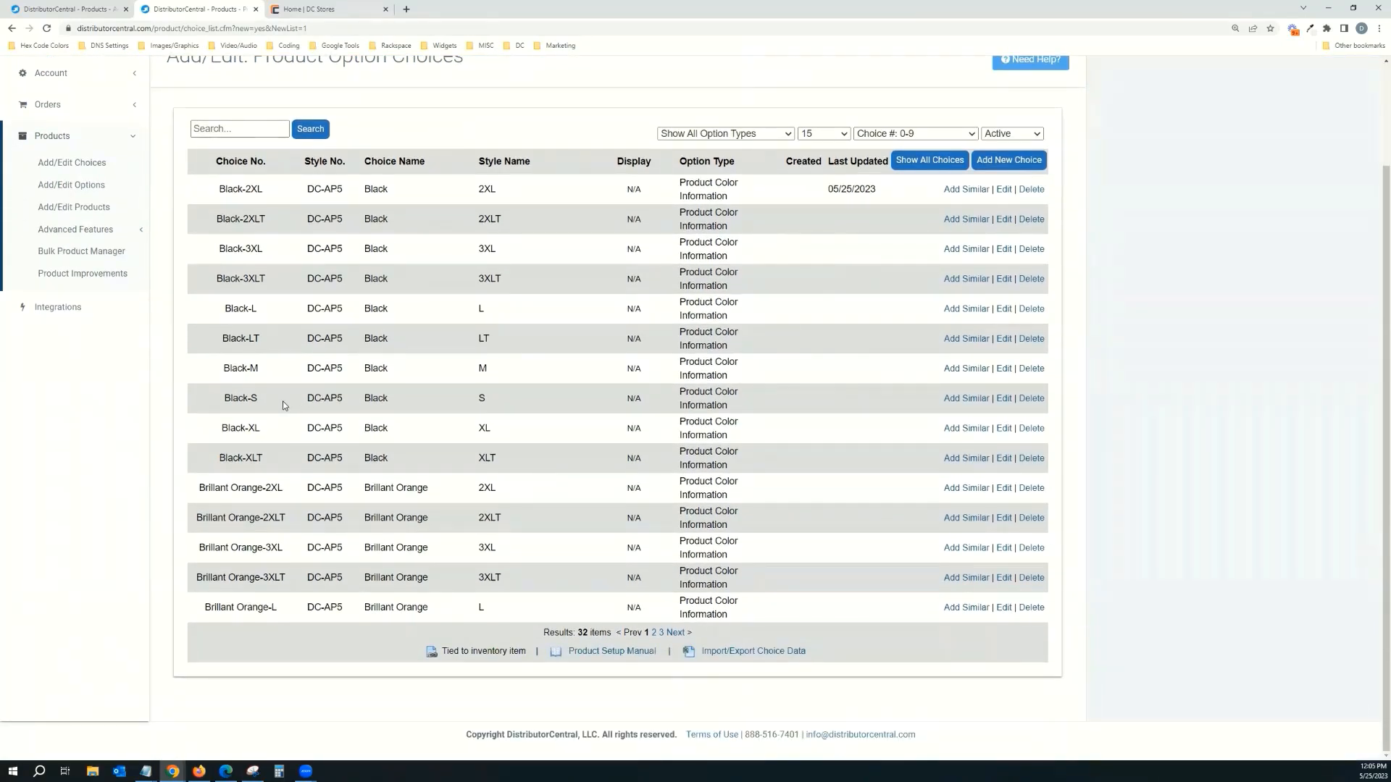
{"action": "left_click", "coordinate": [969, 404]}
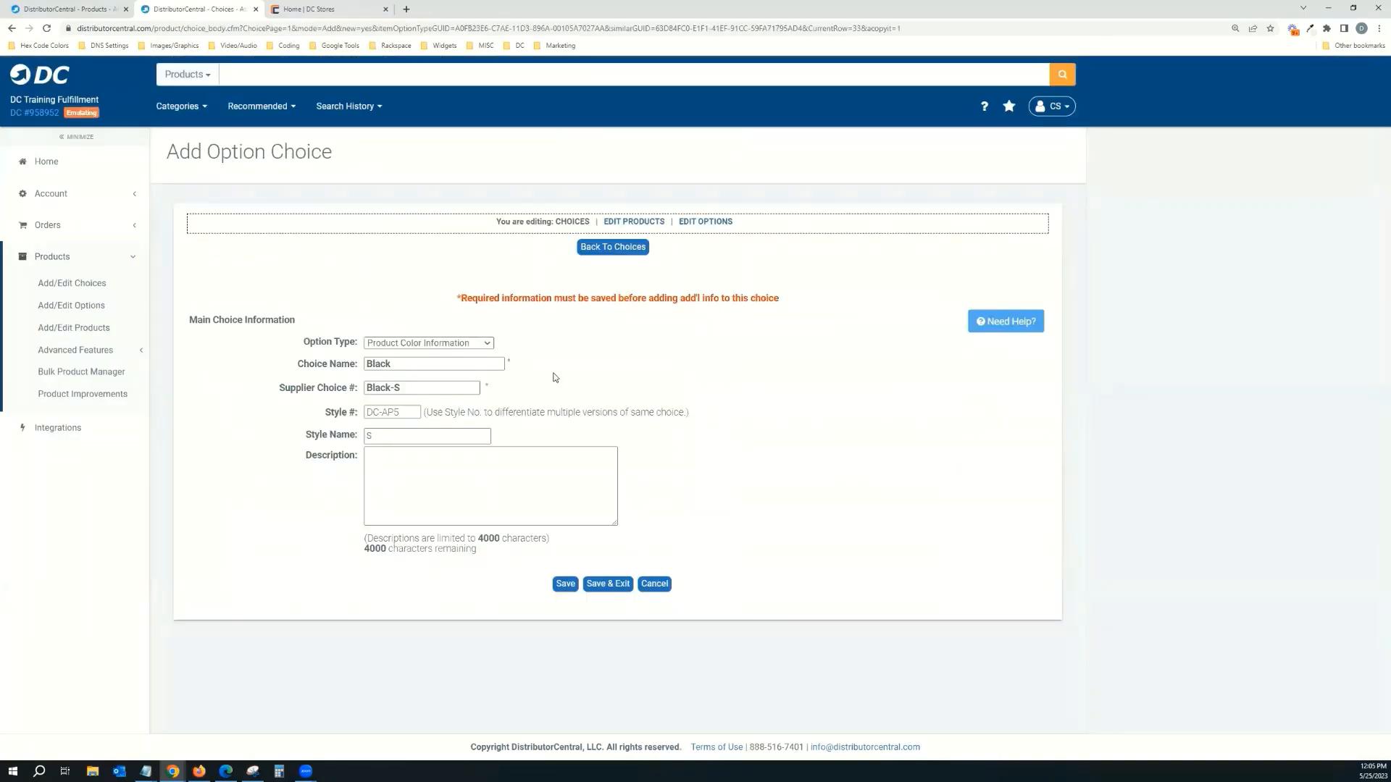
{"action": "left_click_drag", "start_coordinate": [411, 413], "coordinate": [346, 413]}
{"action": "type", "text": "OG138"}
{"action": "left_click", "coordinate": [567, 589]}
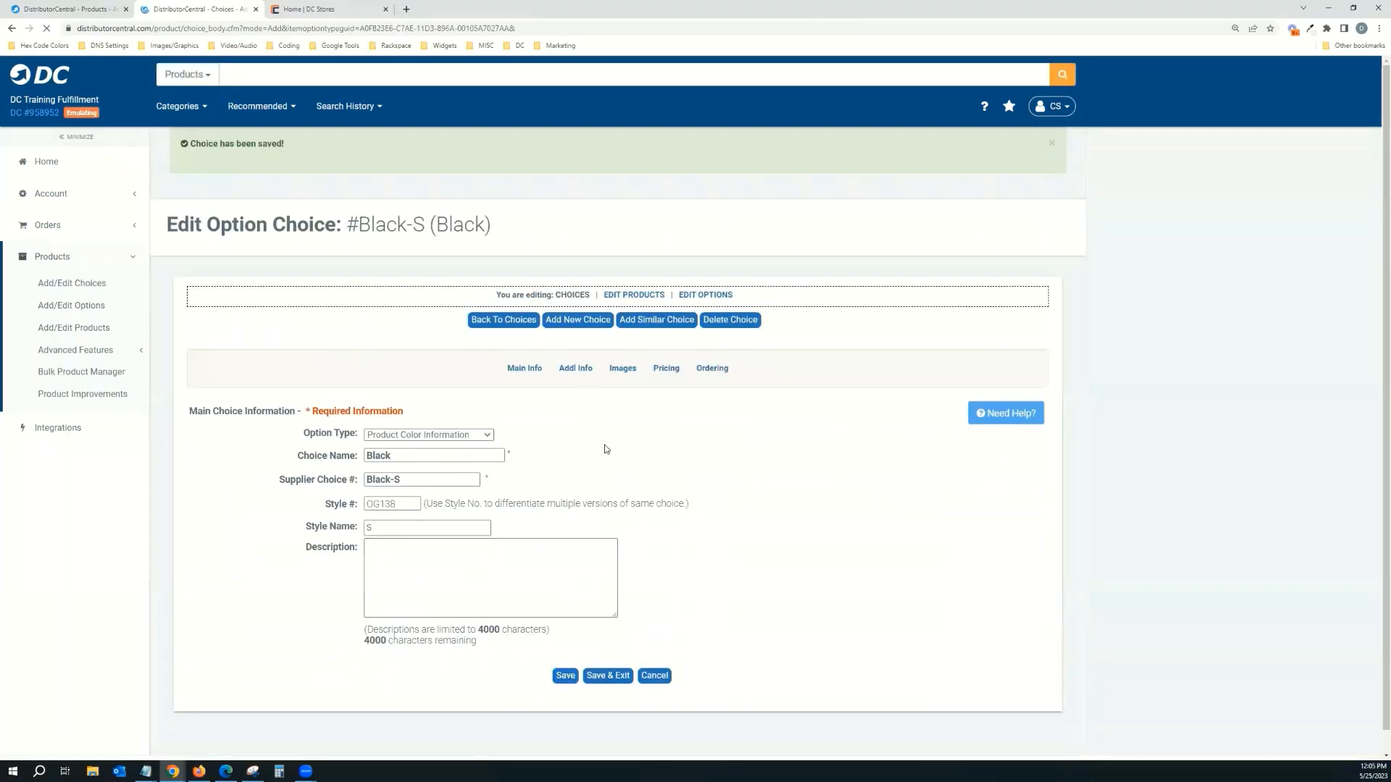
- Set the retail price of the OG138 Black-S choice to 40.00 and save the pricing
{"action": "left_click", "coordinate": [666, 369]}
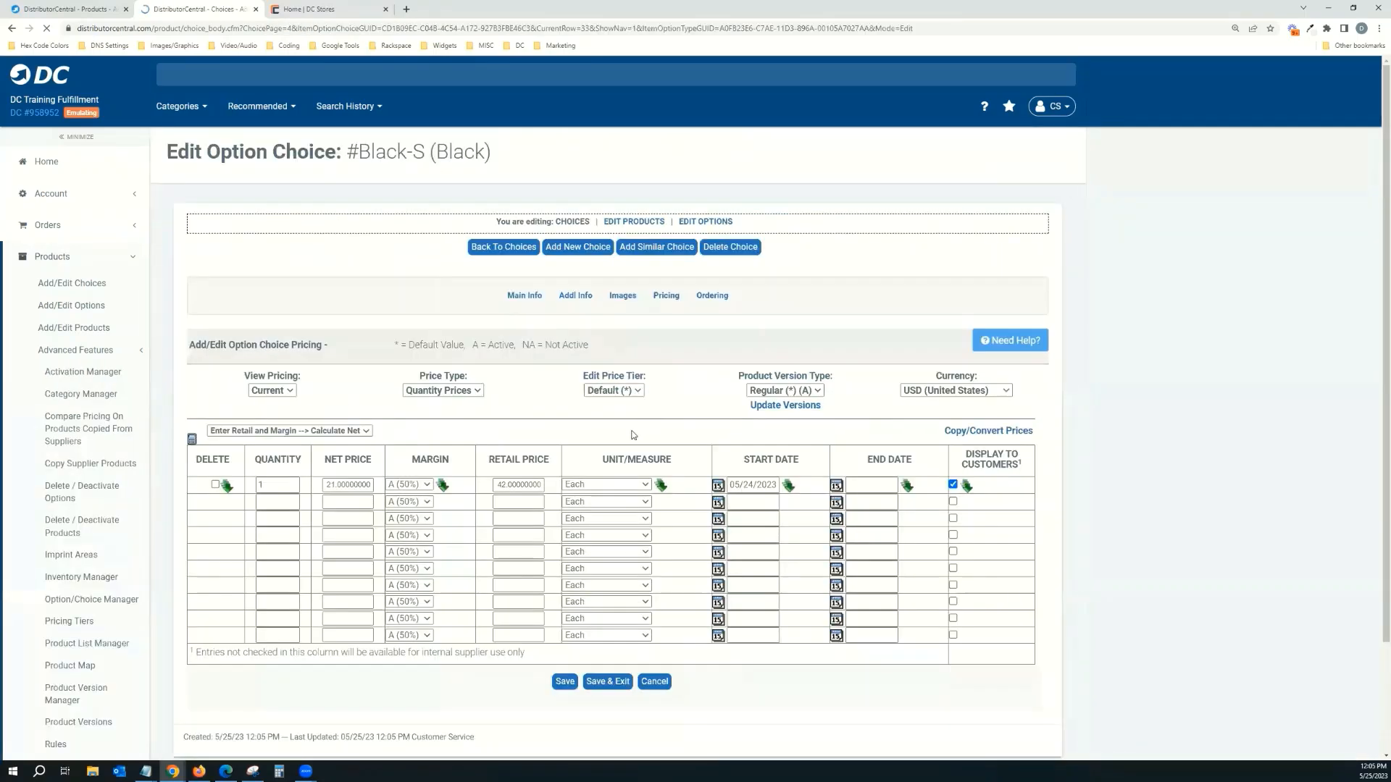
{"action": "double_click", "coordinate": [540, 485]}
{"action": "type", "text": "40.00"}
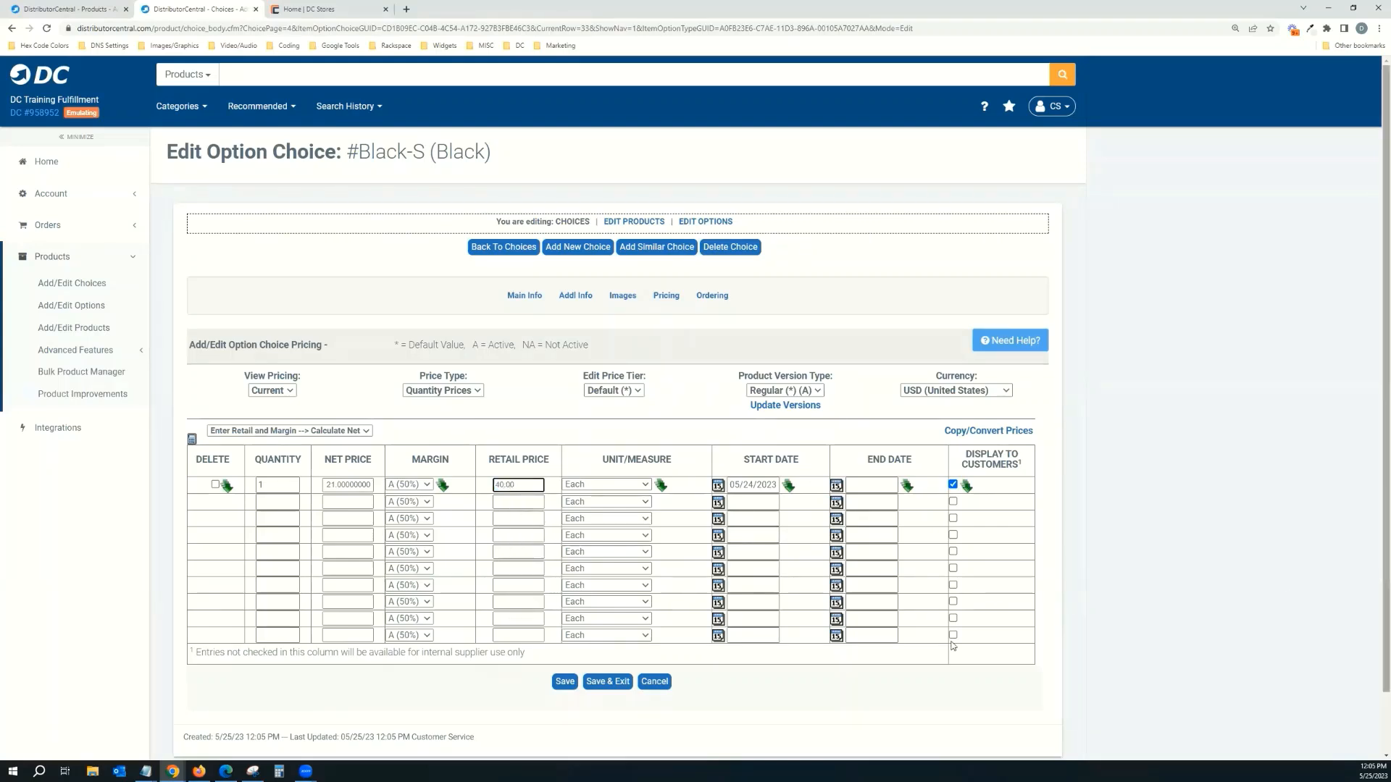
{"action": "left_click", "coordinate": [564, 682]}
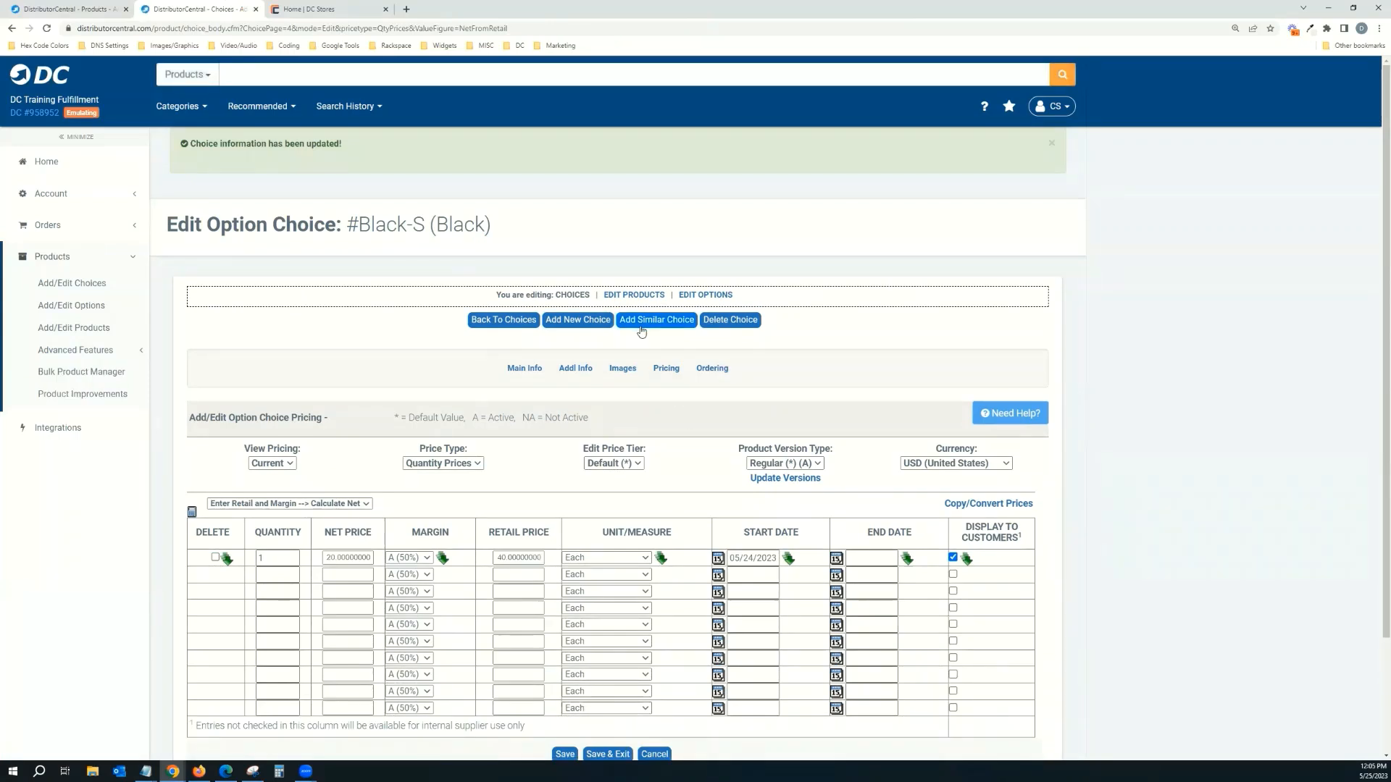
- Add a choice similar to Black-S with supplier choice number Black-M and style name M, and save it
{"action": "left_click", "coordinate": [641, 326]}
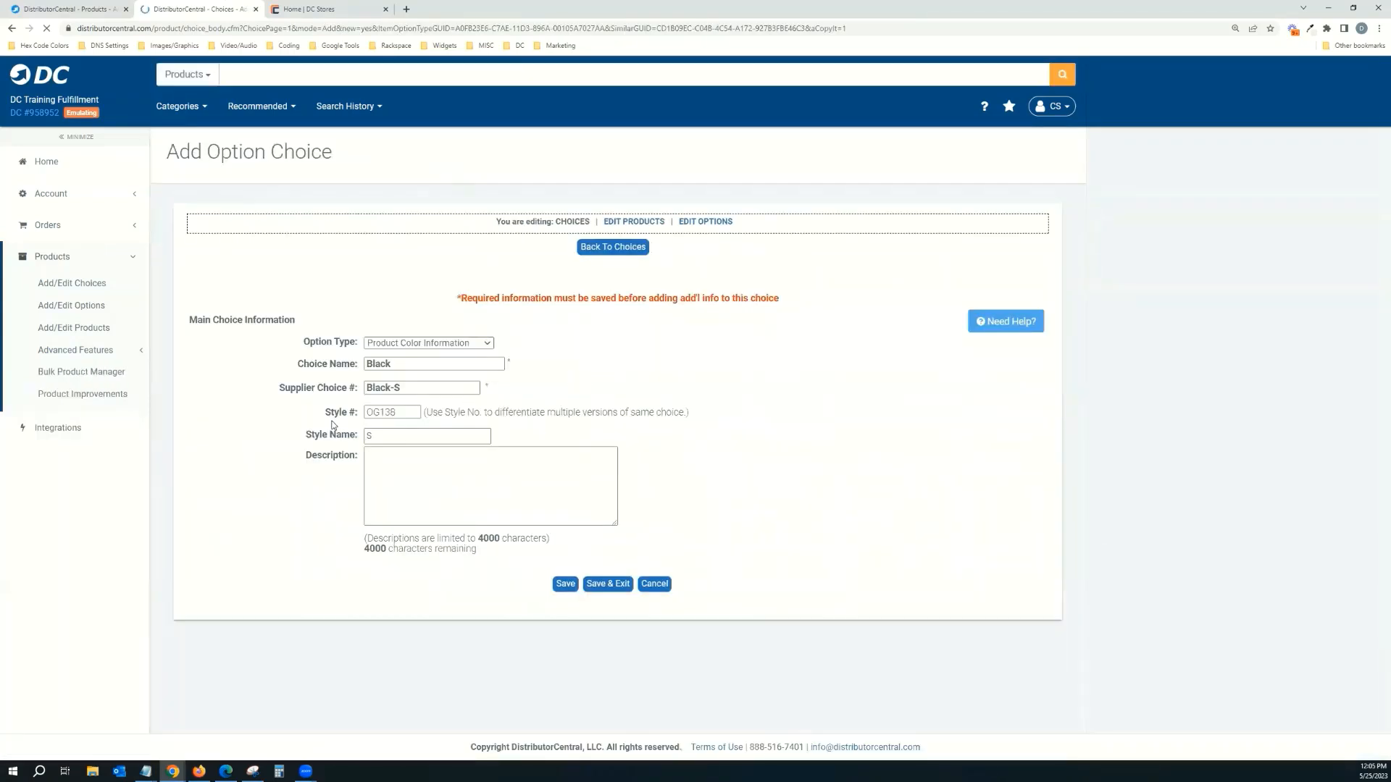
{"action": "left_click", "coordinate": [422, 389]}
{"action": "left_click", "coordinate": [384, 438]}
{"action": "left_click", "coordinate": [563, 583]}
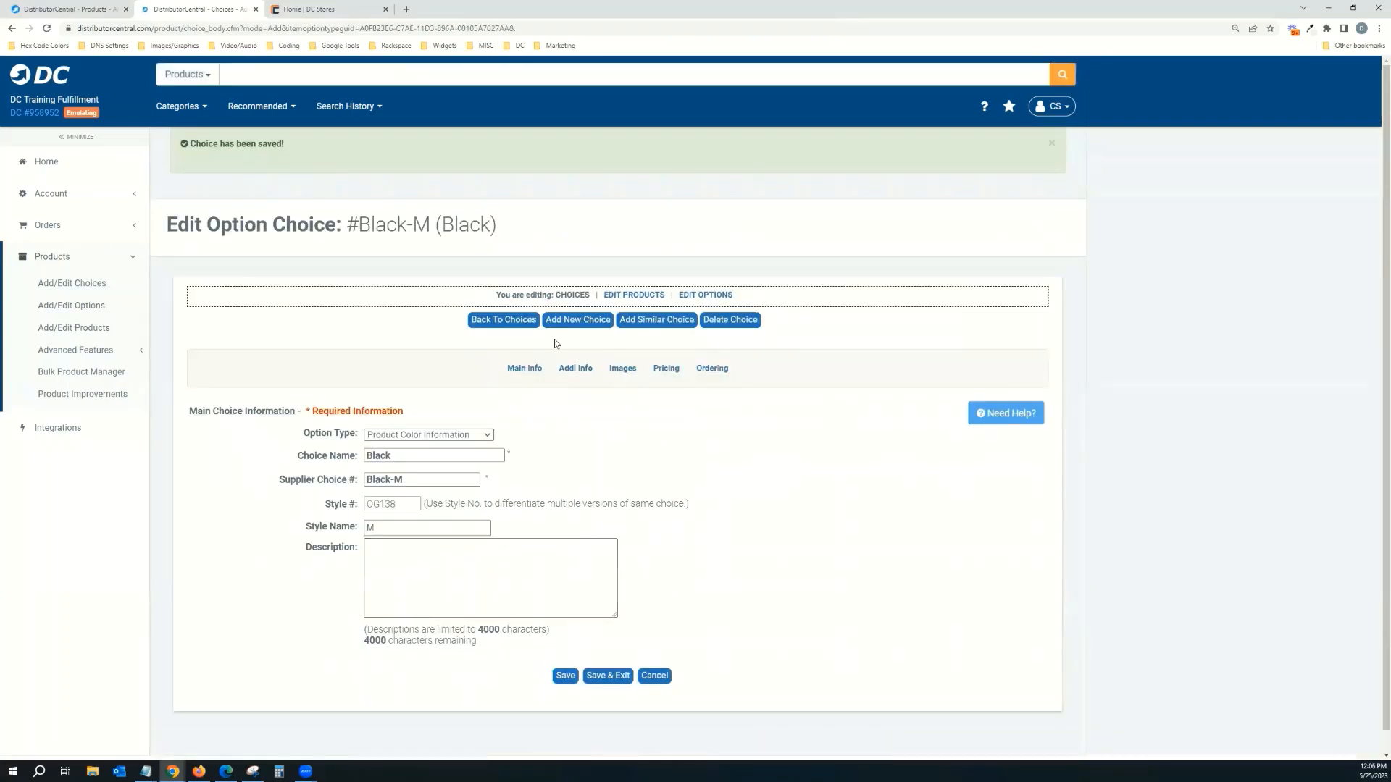
- Add a similar choice with supplier choice number Black-L and style name L, and save it
{"action": "left_click", "coordinate": [657, 319]}
{"action": "left_click", "coordinate": [432, 389]}
{"action": "key", "text": "BackSpace"}
{"action": "type", "text": "L"}
{"action": "left_click", "coordinate": [467, 441]}
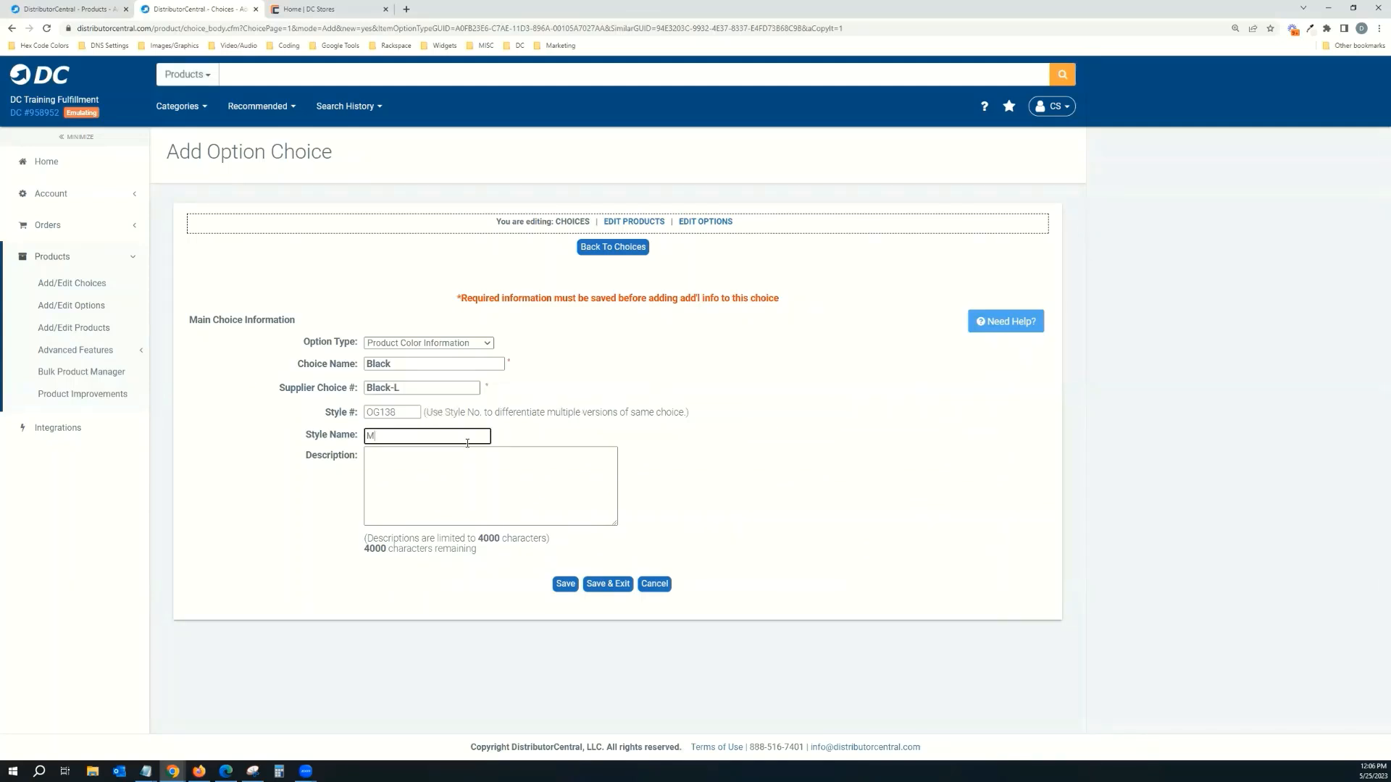
{"action": "left_click", "coordinate": [565, 583]}
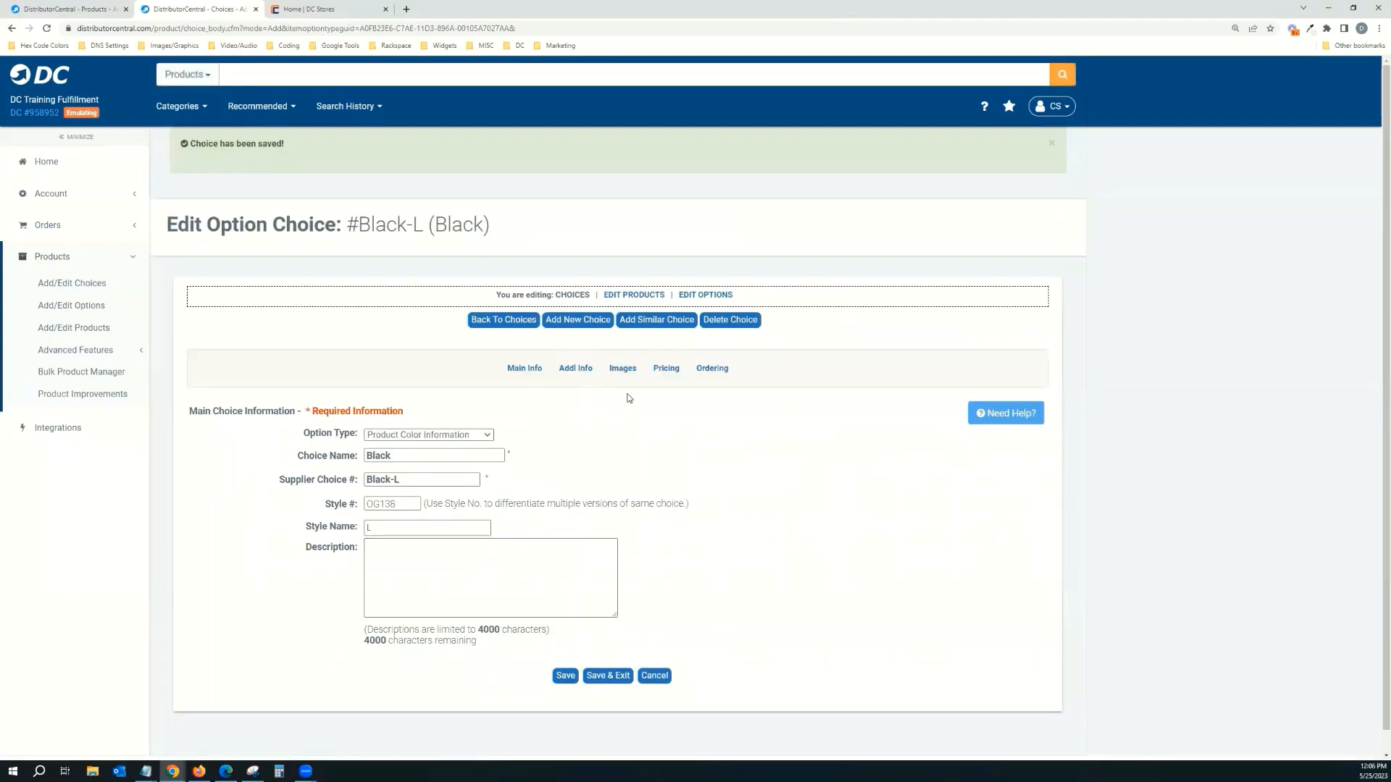
- Add a similar choice with supplier choice number Black-XL and style name XL, and save it
{"action": "left_click", "coordinate": [644, 322]}
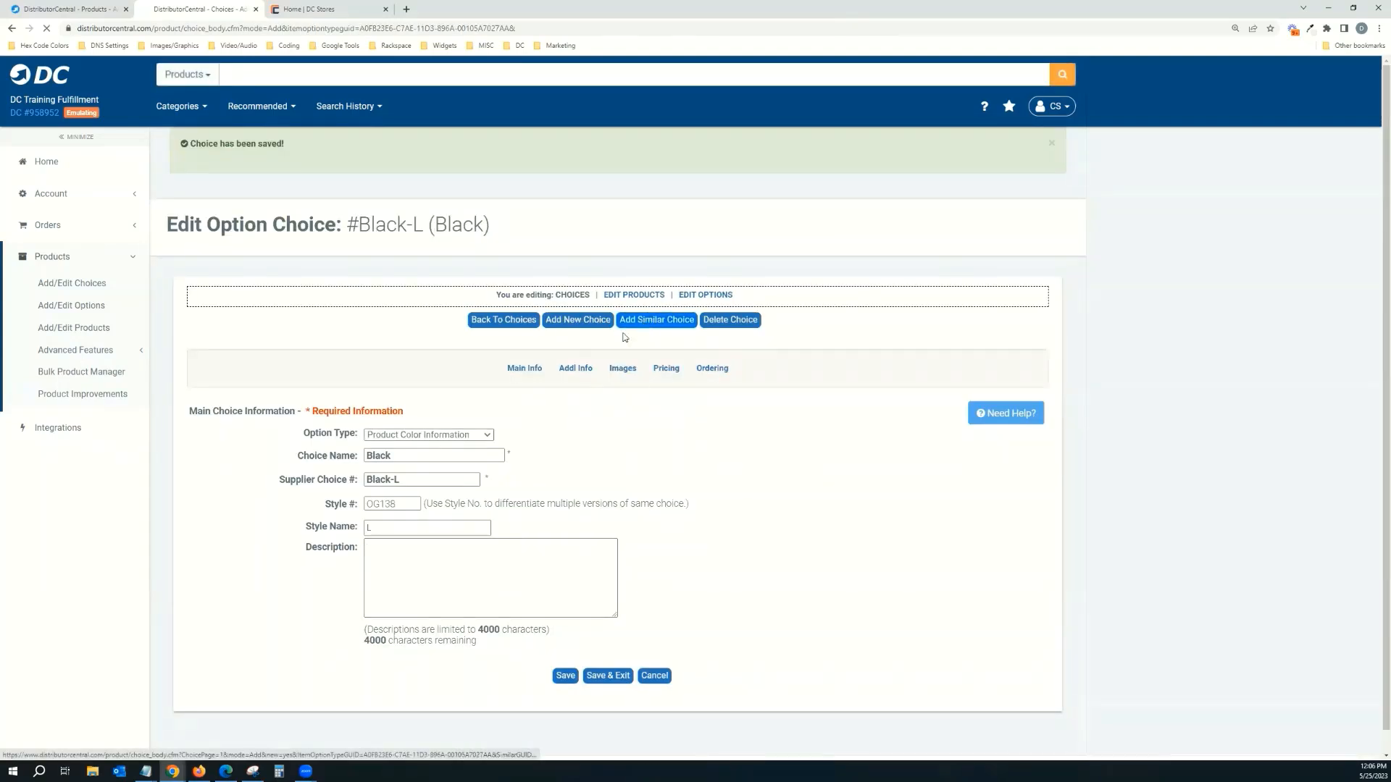
{"action": "left_click", "coordinate": [422, 394]}
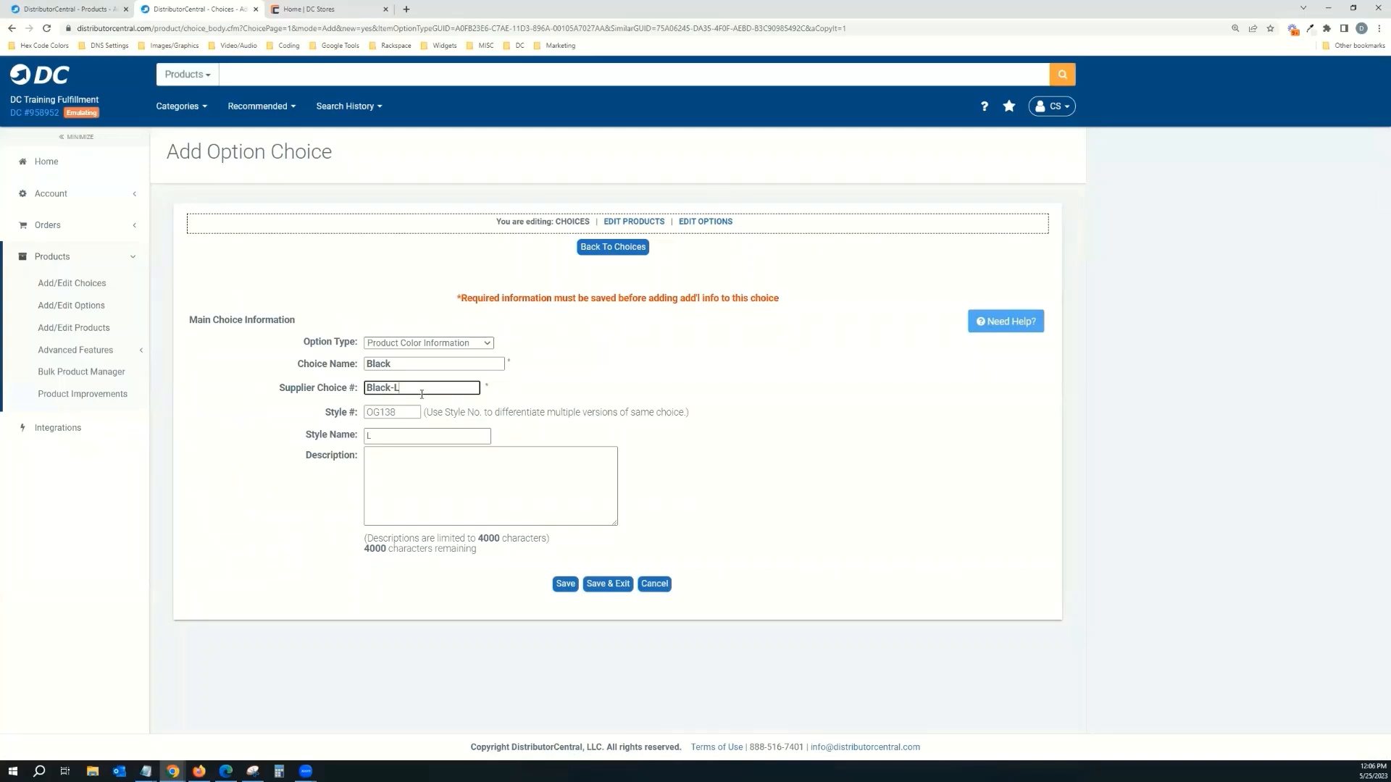
{"action": "key", "text": "BackSpace"}
{"action": "type", "text": "X"}
{"action": "left_click", "coordinate": [369, 436]}
{"action": "left_click", "coordinate": [572, 586]}
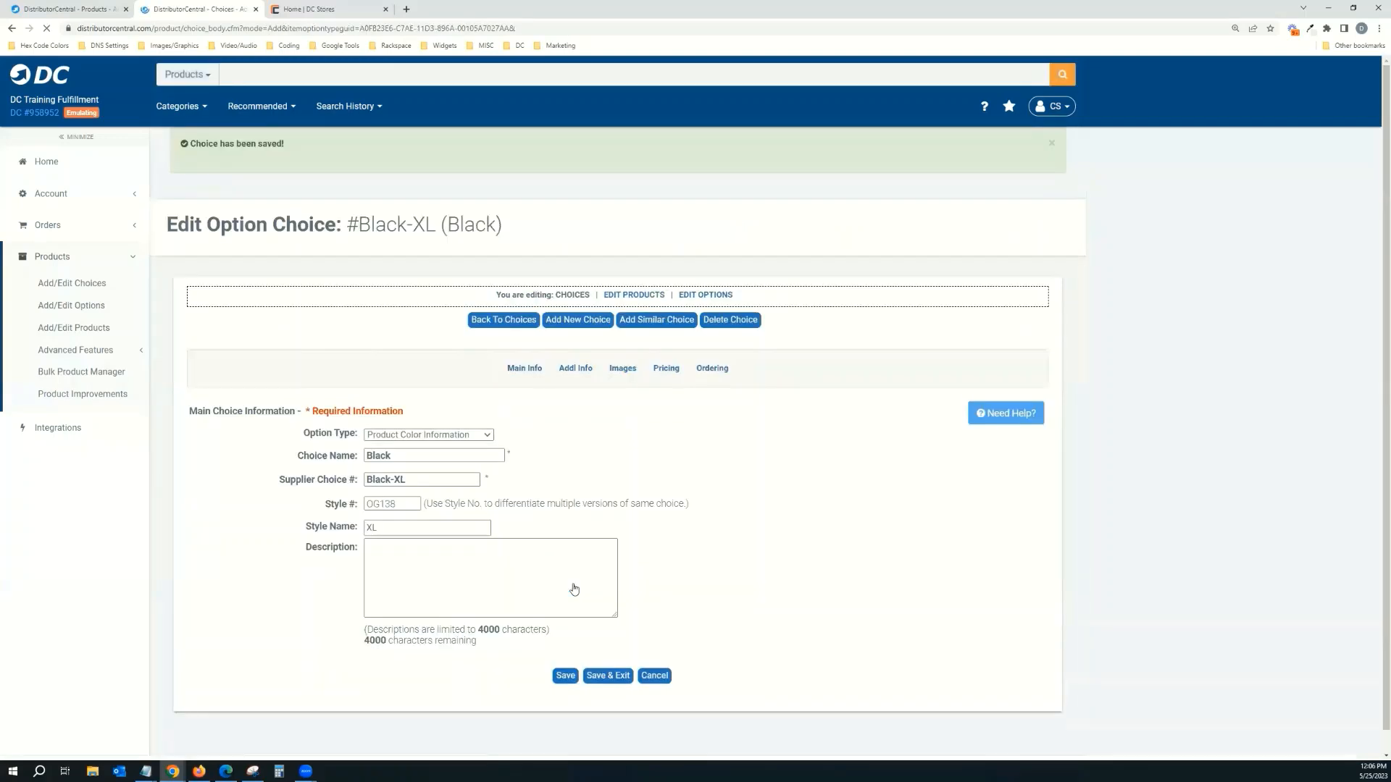
- Add a similar choice with supplier choice number Black-2XL and style name 2XL, and save it
{"action": "left_click", "coordinate": [654, 323]}
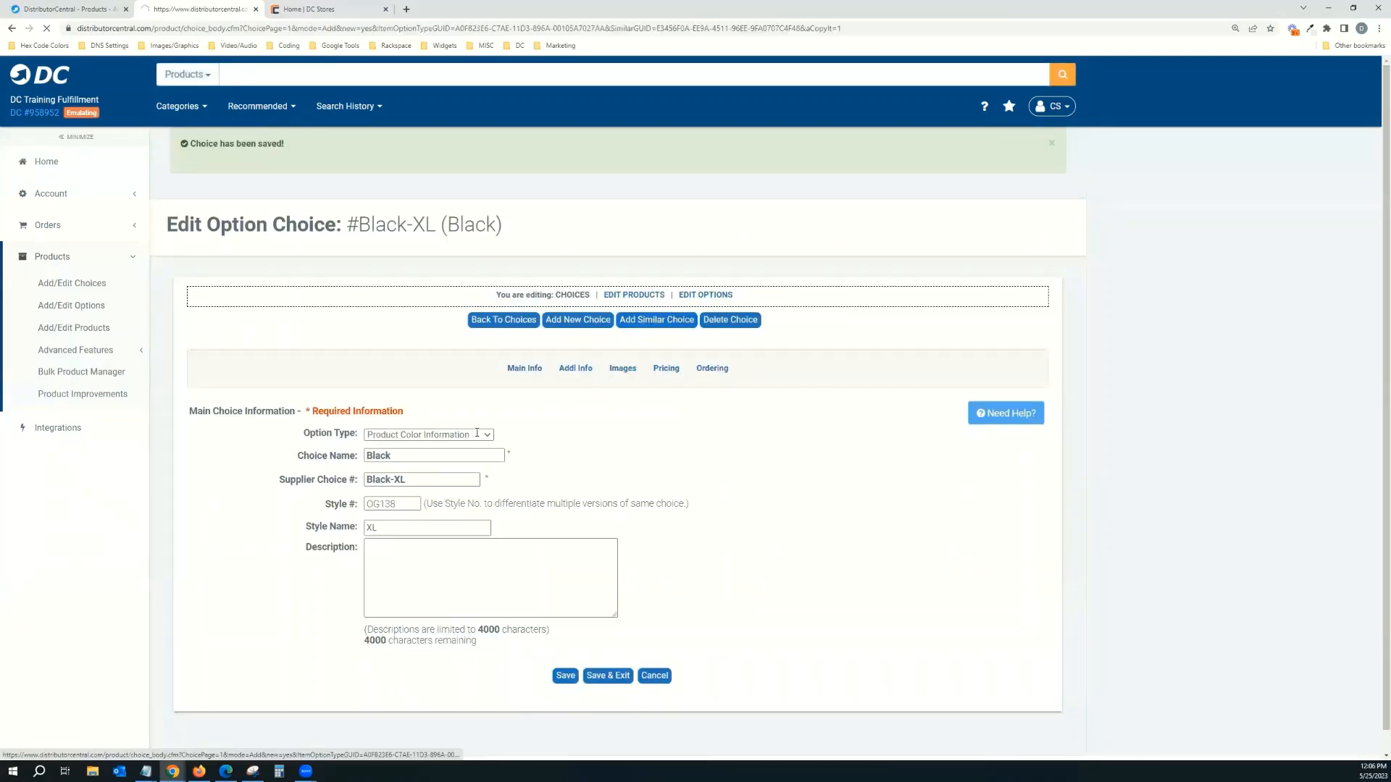
{"action": "left_click", "coordinate": [397, 388]}
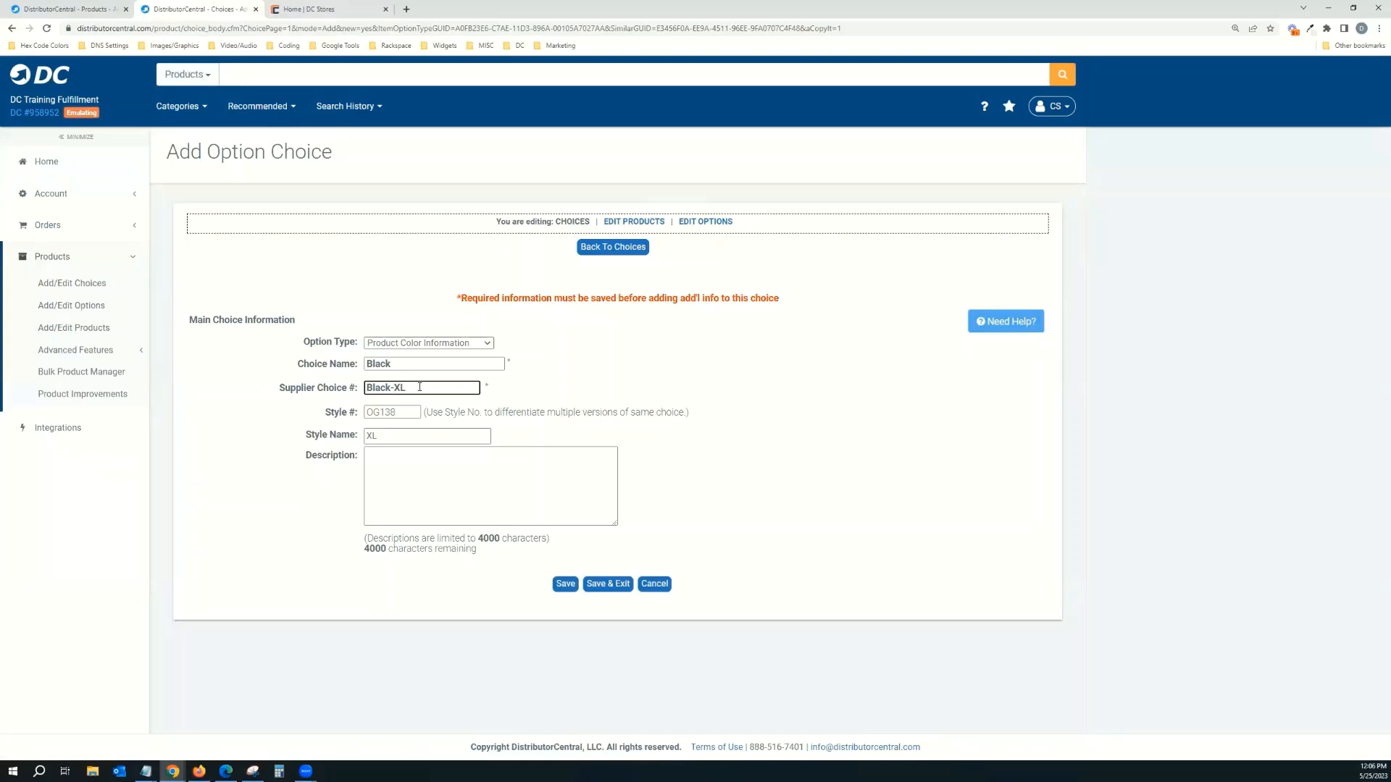
{"action": "left_click_drag", "start_coordinate": [373, 435], "coordinate": [367, 435]}
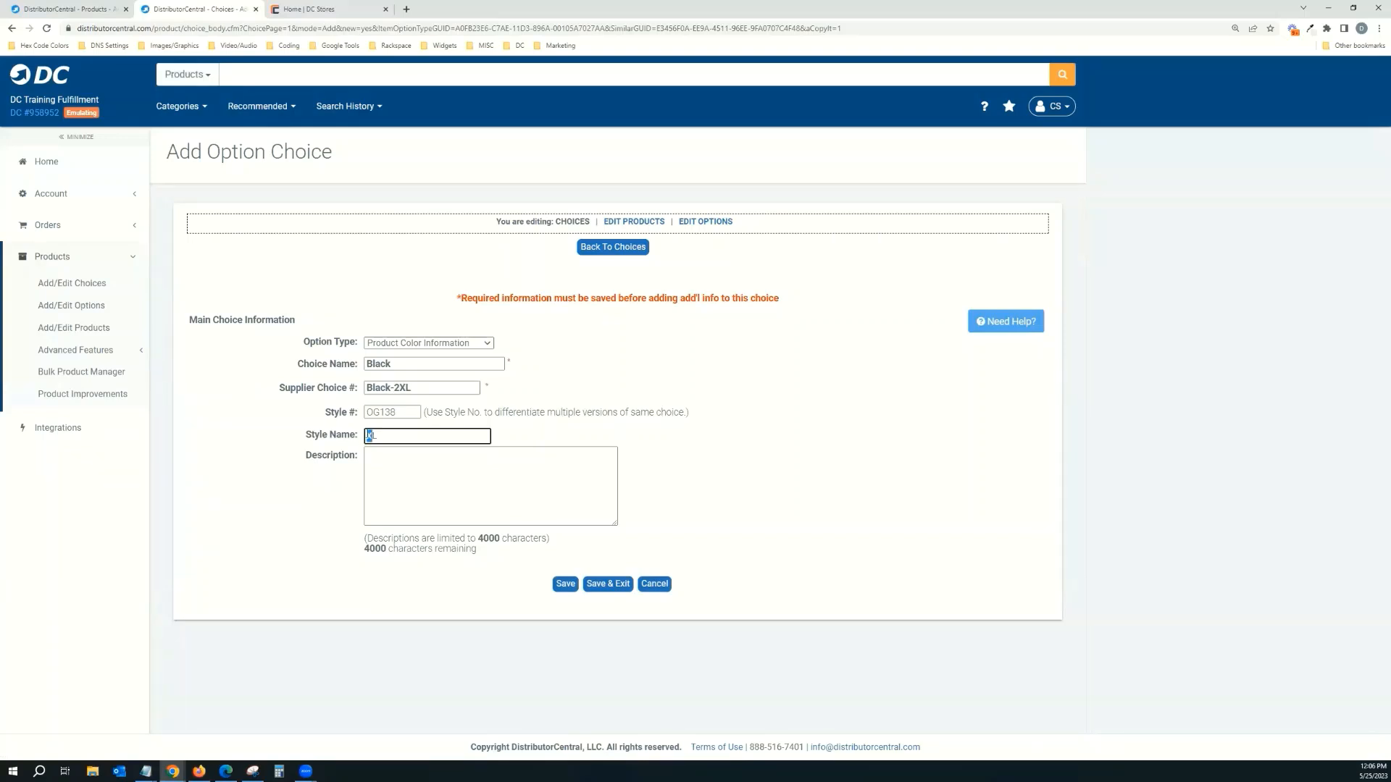
{"action": "type", "text": "2"}
{"action": "left_click", "coordinate": [565, 585]}
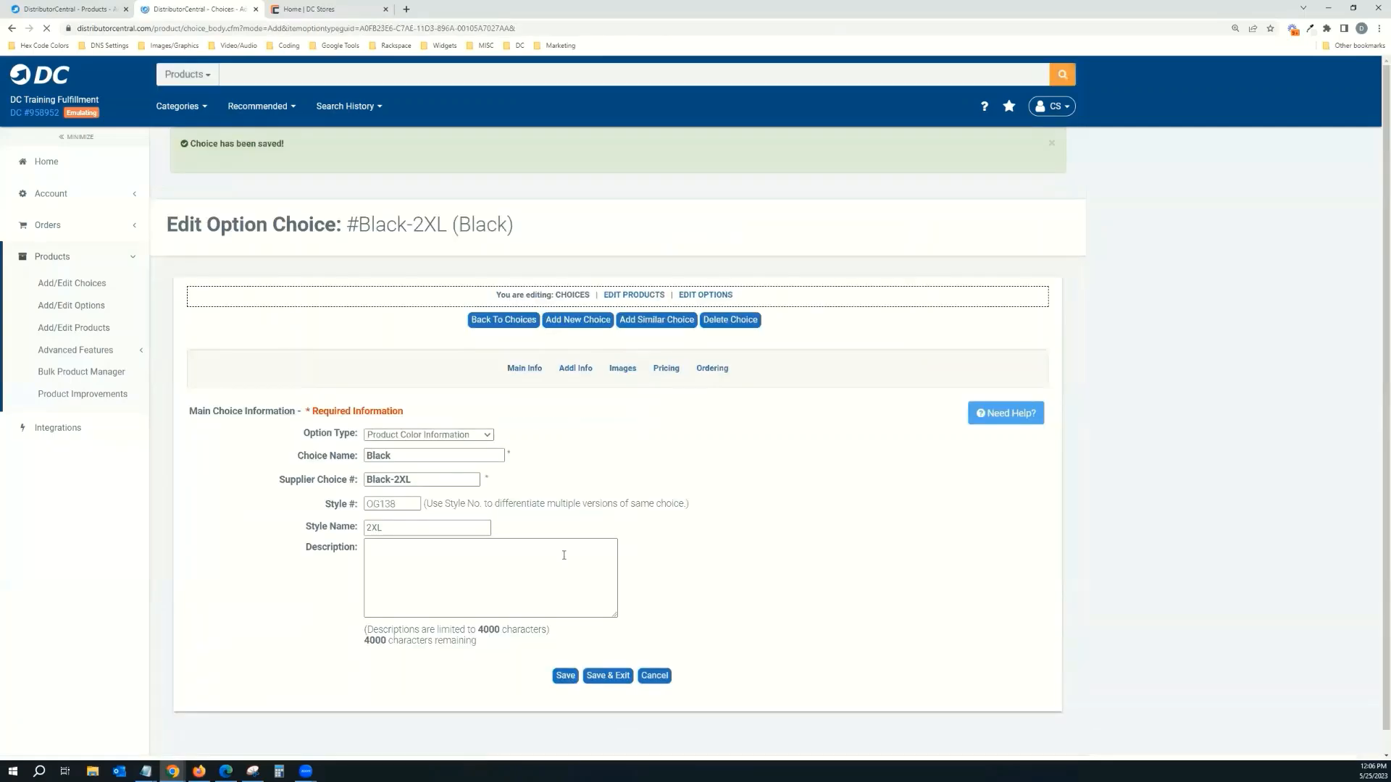
- Set the retail price of the Black-2XL choice to 42.00 and save the pricing
{"action": "left_click", "coordinate": [666, 369]}
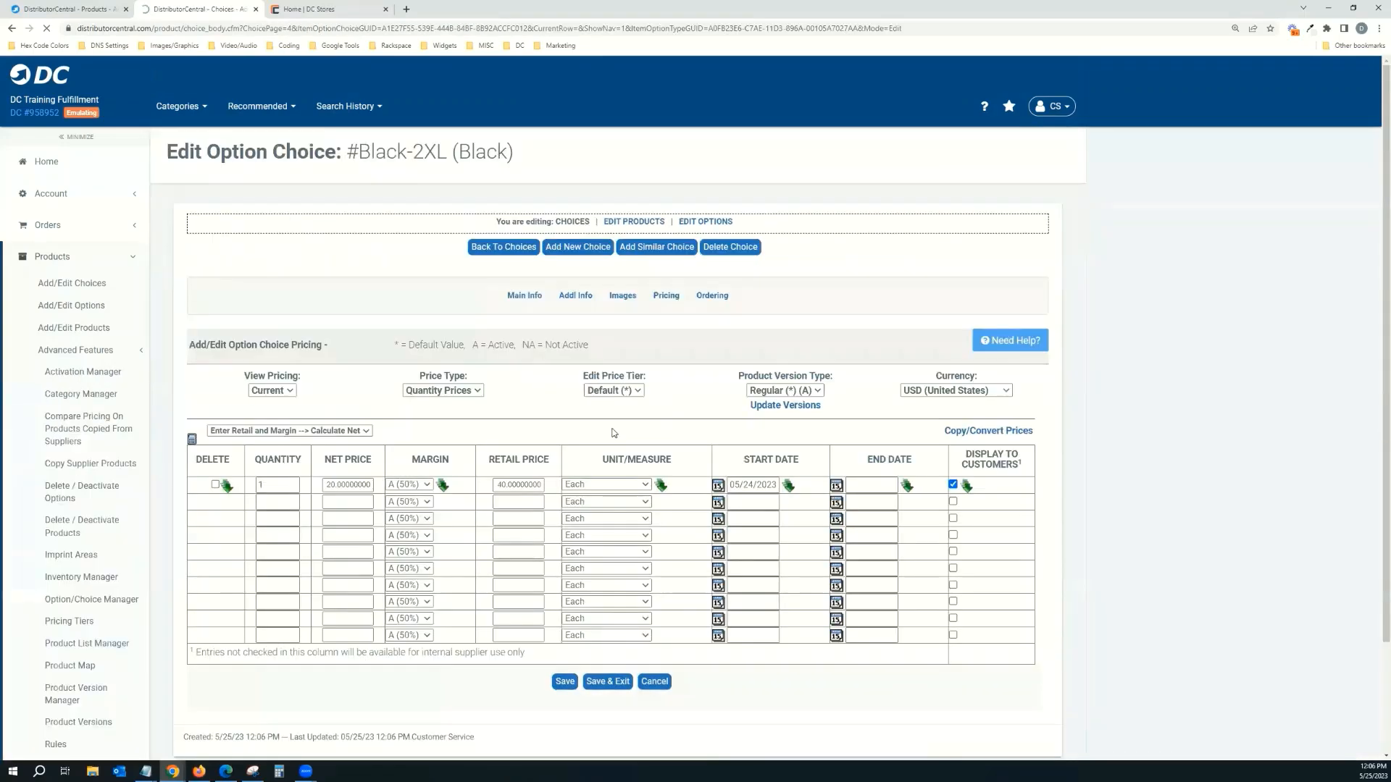
{"action": "double_click", "coordinate": [536, 490]}
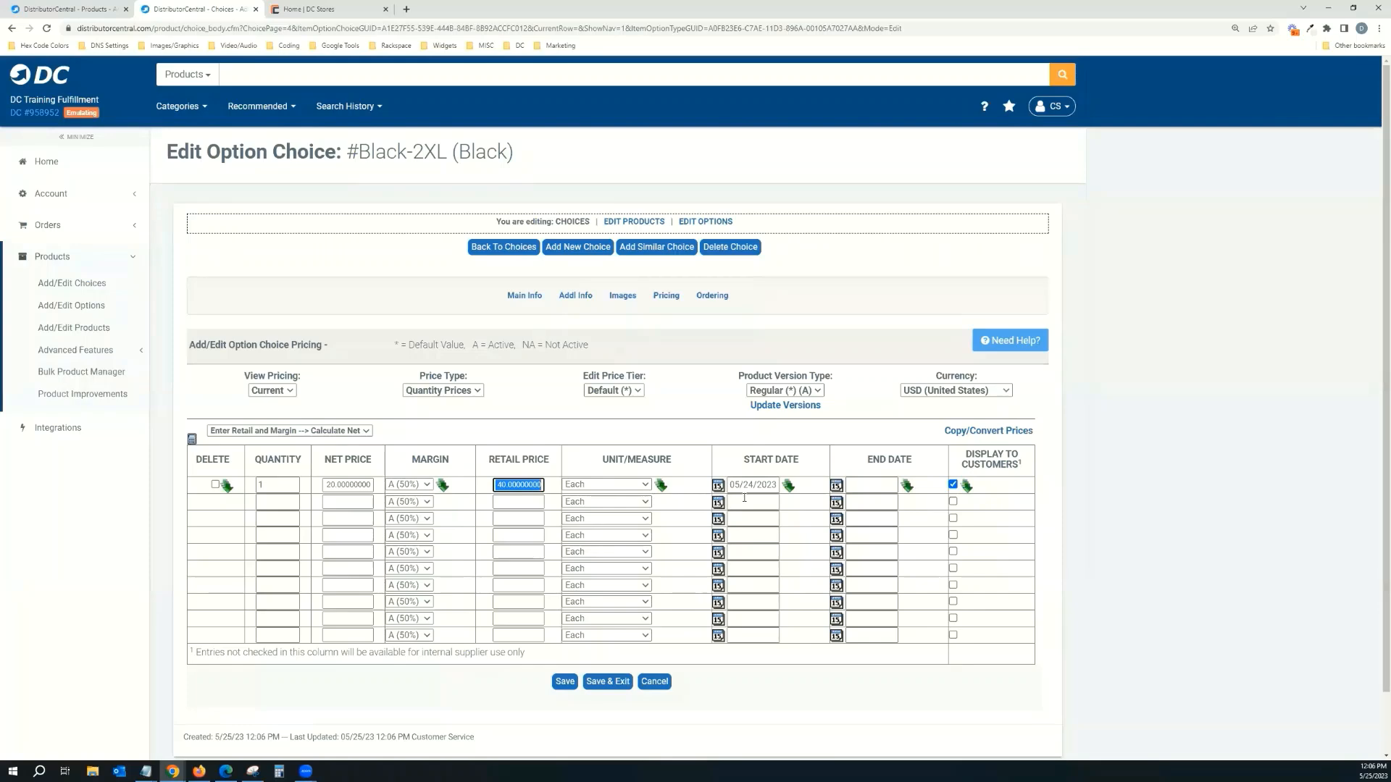
{"action": "type", "text": "42.00"}
{"action": "left_click", "coordinate": [560, 680]}
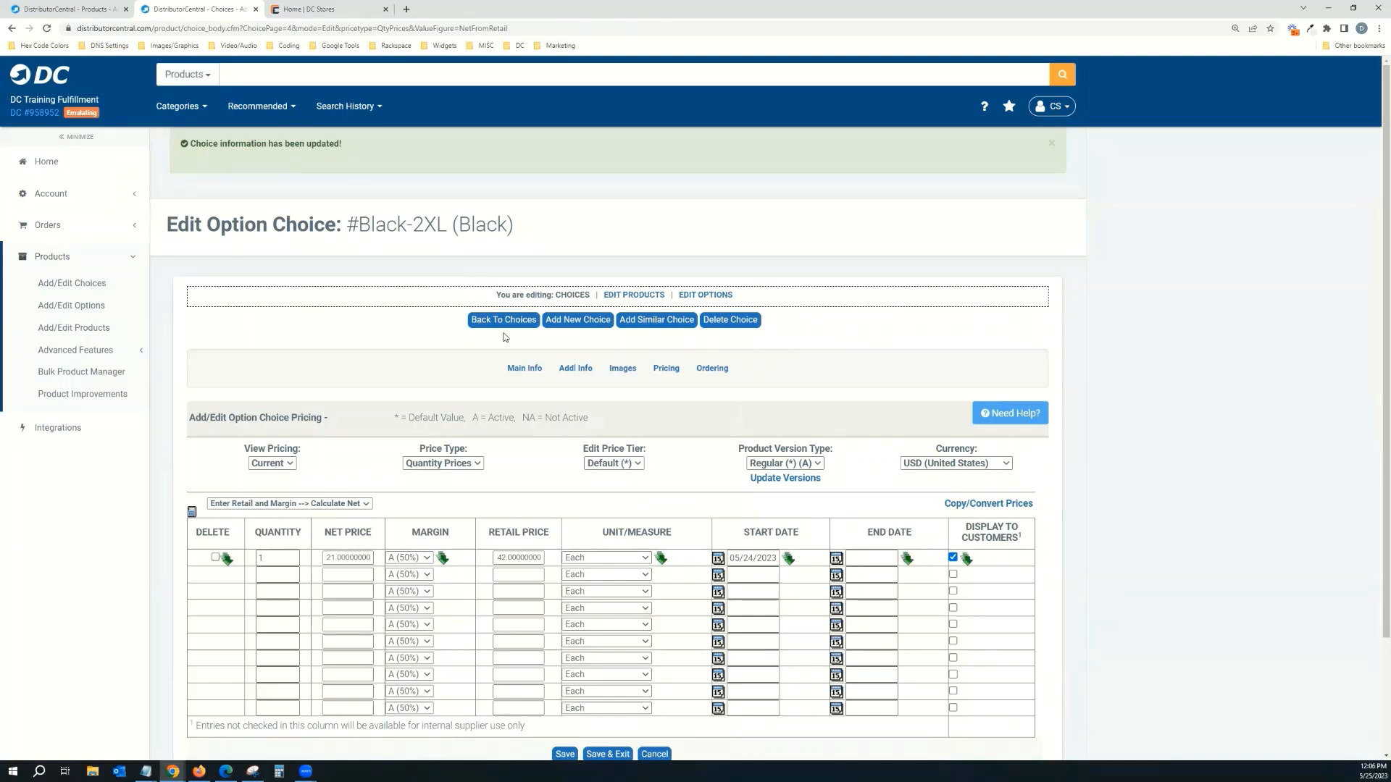
- Add a choice similar to Black-2XL with supplier choice number Black-3XL and style name 3XL, and save it
{"action": "left_click", "coordinate": [638, 321]}
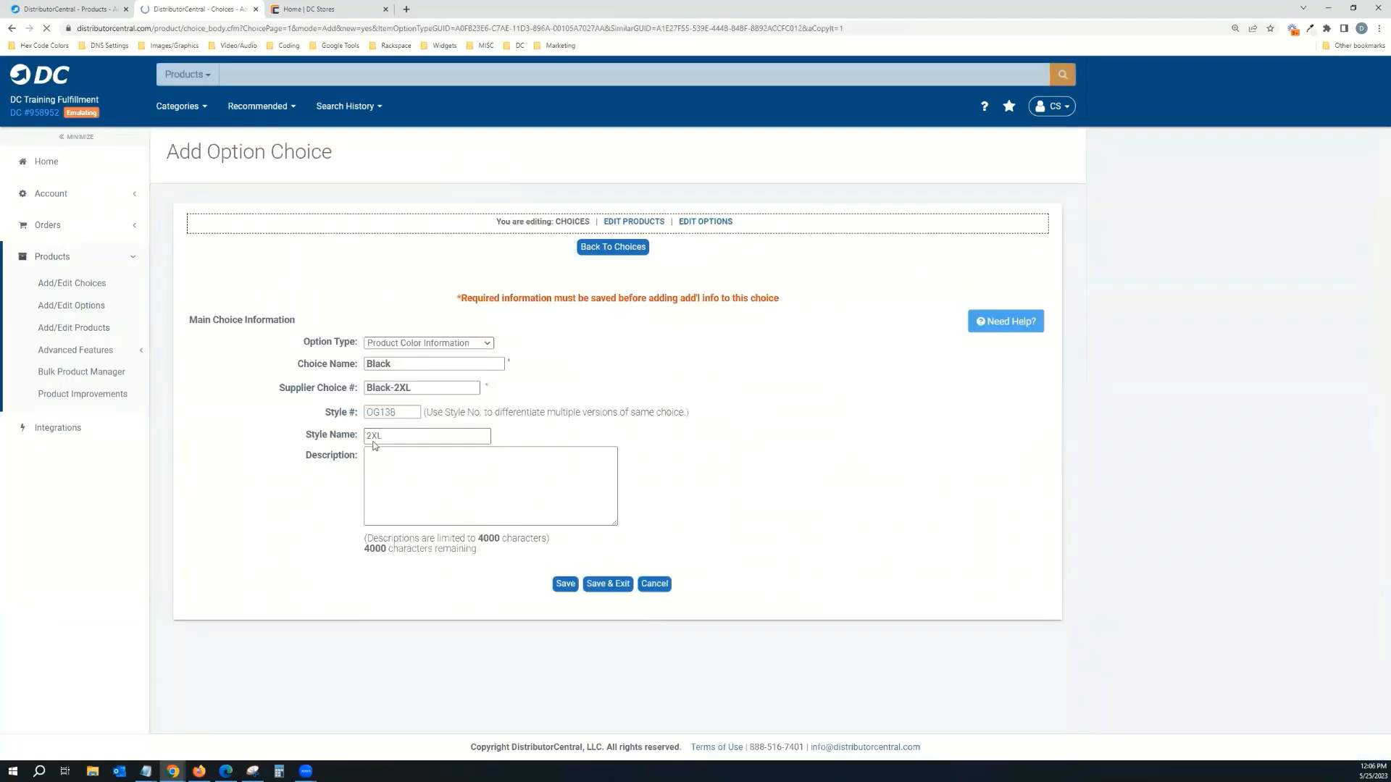
{"action": "left_click", "coordinate": [400, 388]}
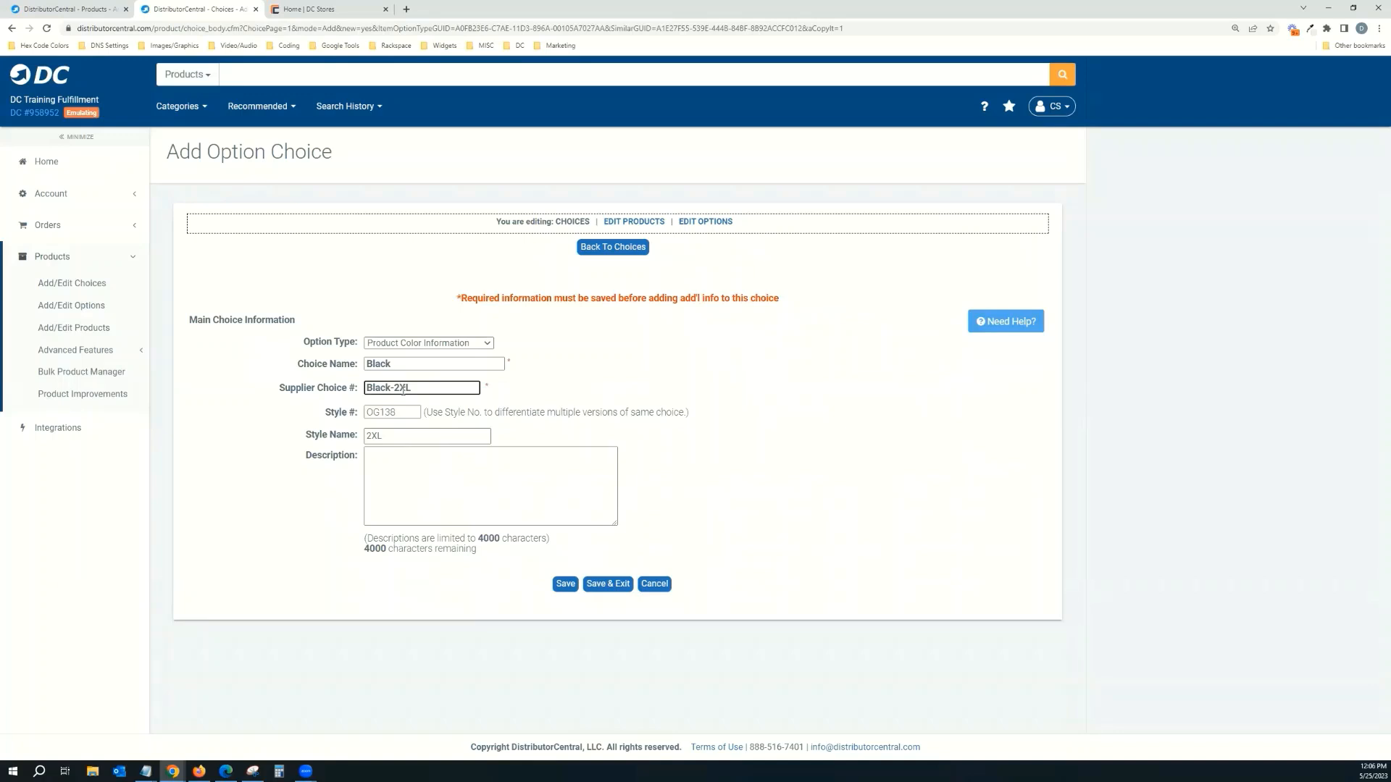
{"action": "type", "text": "3"}
{"action": "left_click", "coordinate": [370, 435]}
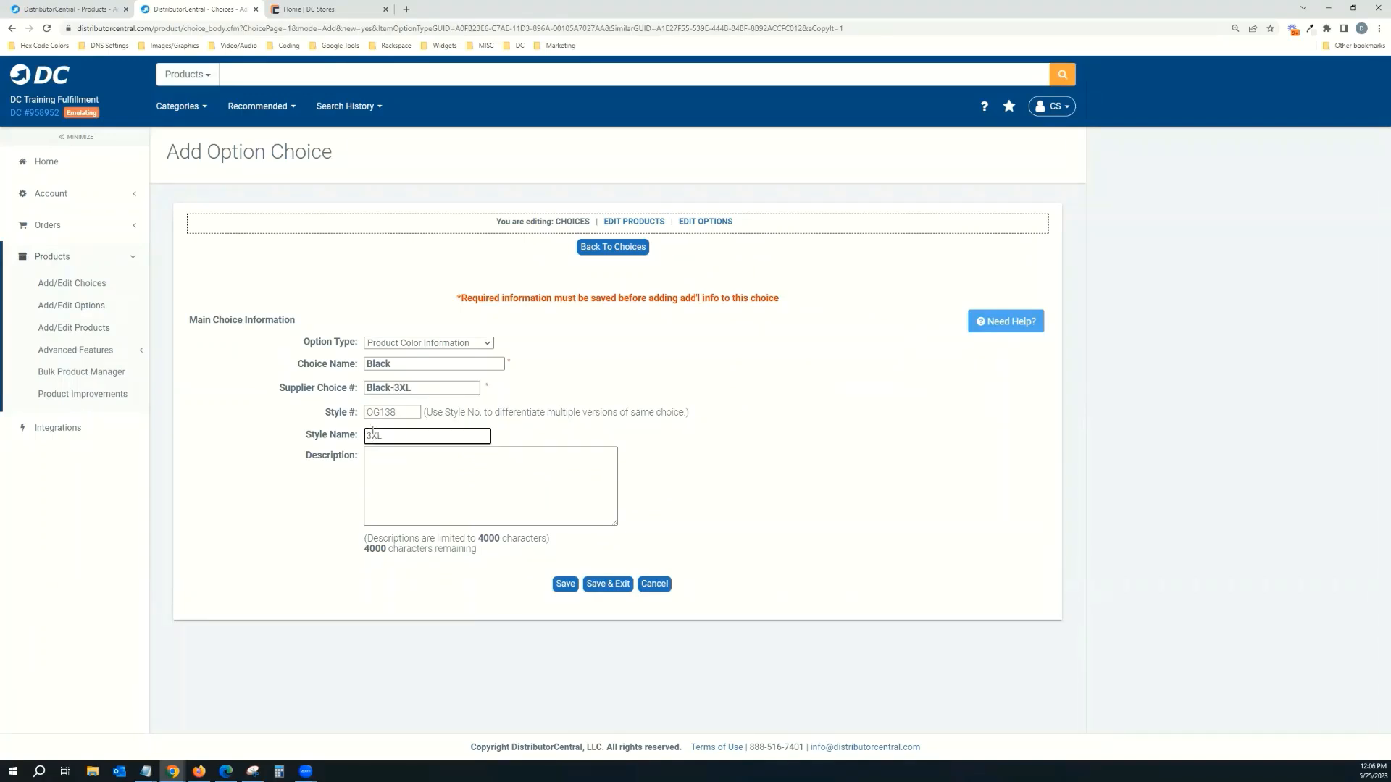
{"action": "left_click", "coordinate": [563, 584]}
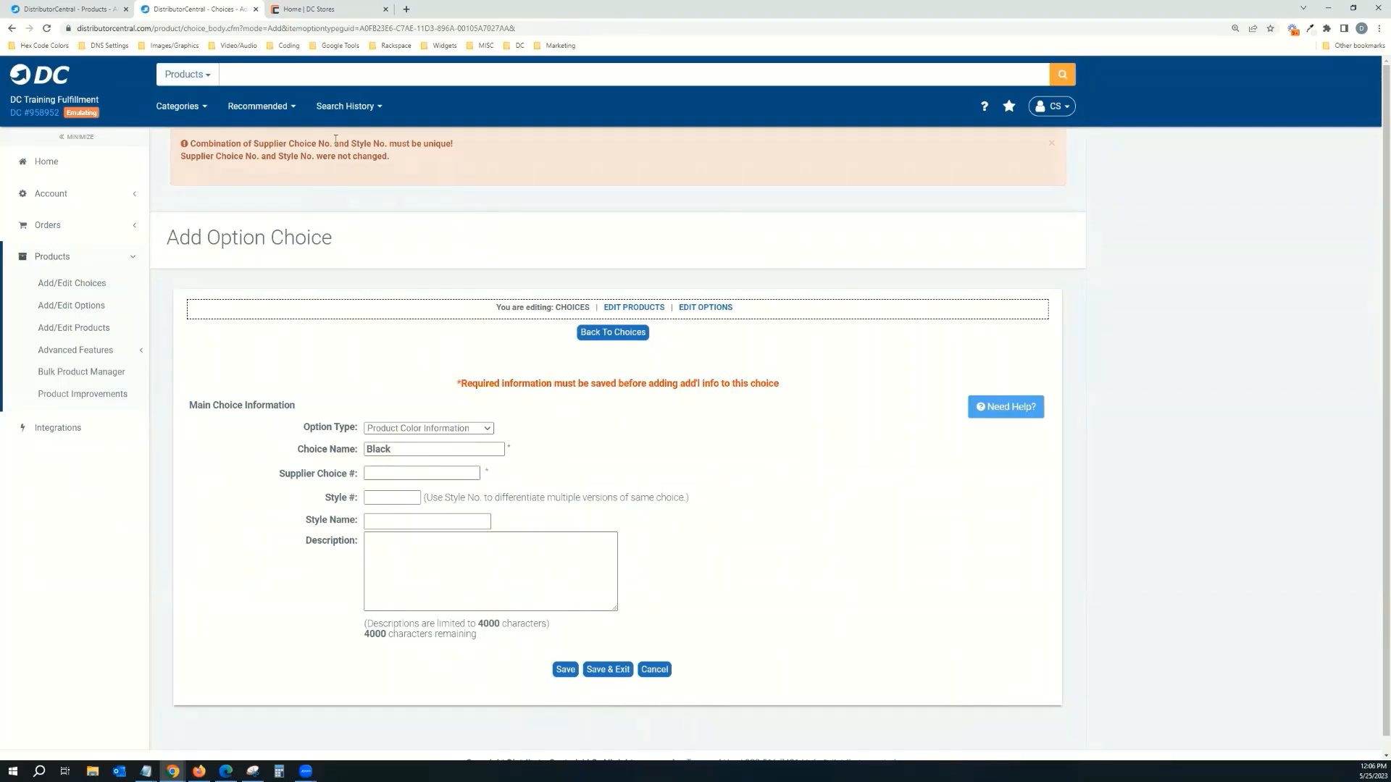
{"action": "right_click", "coordinate": [602, 434]}
{"action": "left_click", "coordinate": [612, 439]}
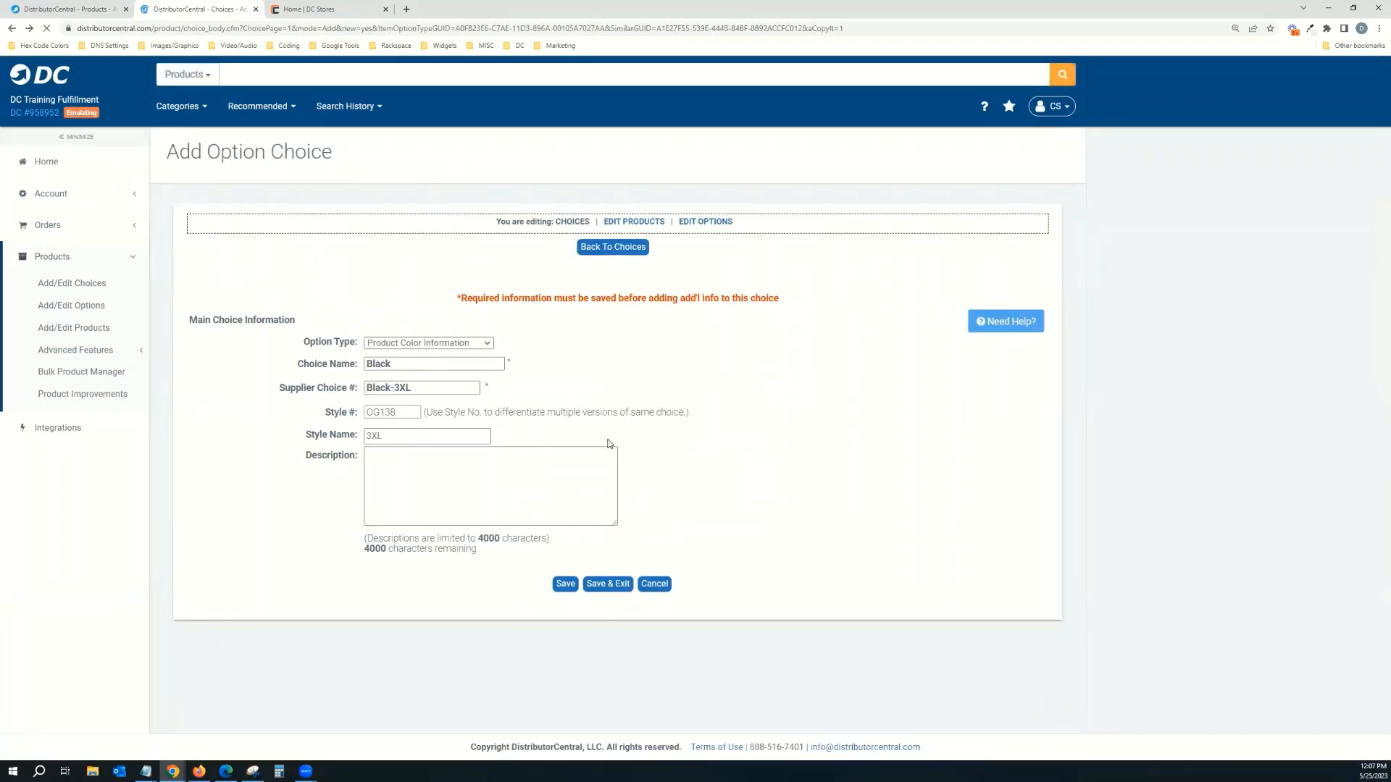
- Return to the list of product option choices and search it for OG138
{"action": "left_click", "coordinate": [606, 249]}
{"action": "left_click", "coordinate": [243, 249]}
{"action": "type", "text": "OG1380"}
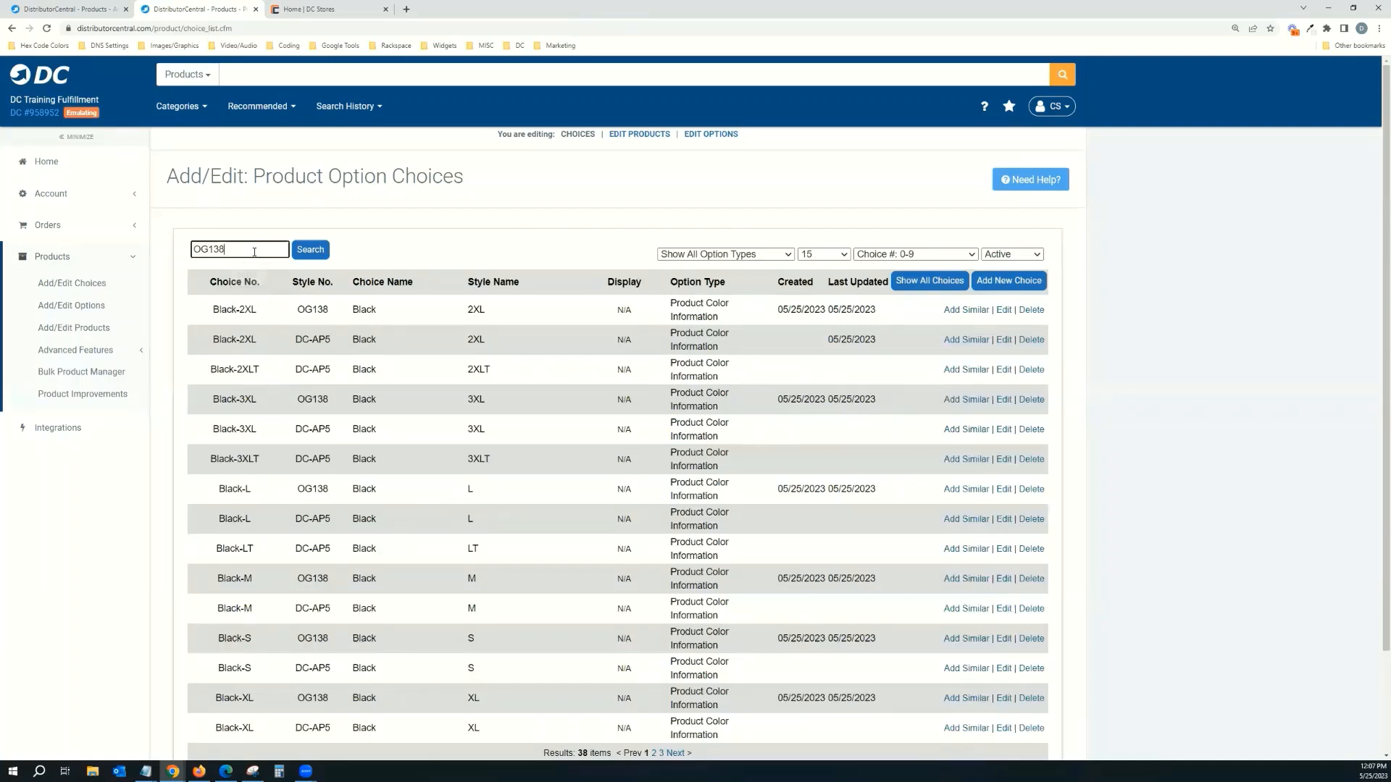
{"action": "key", "text": "Return"}
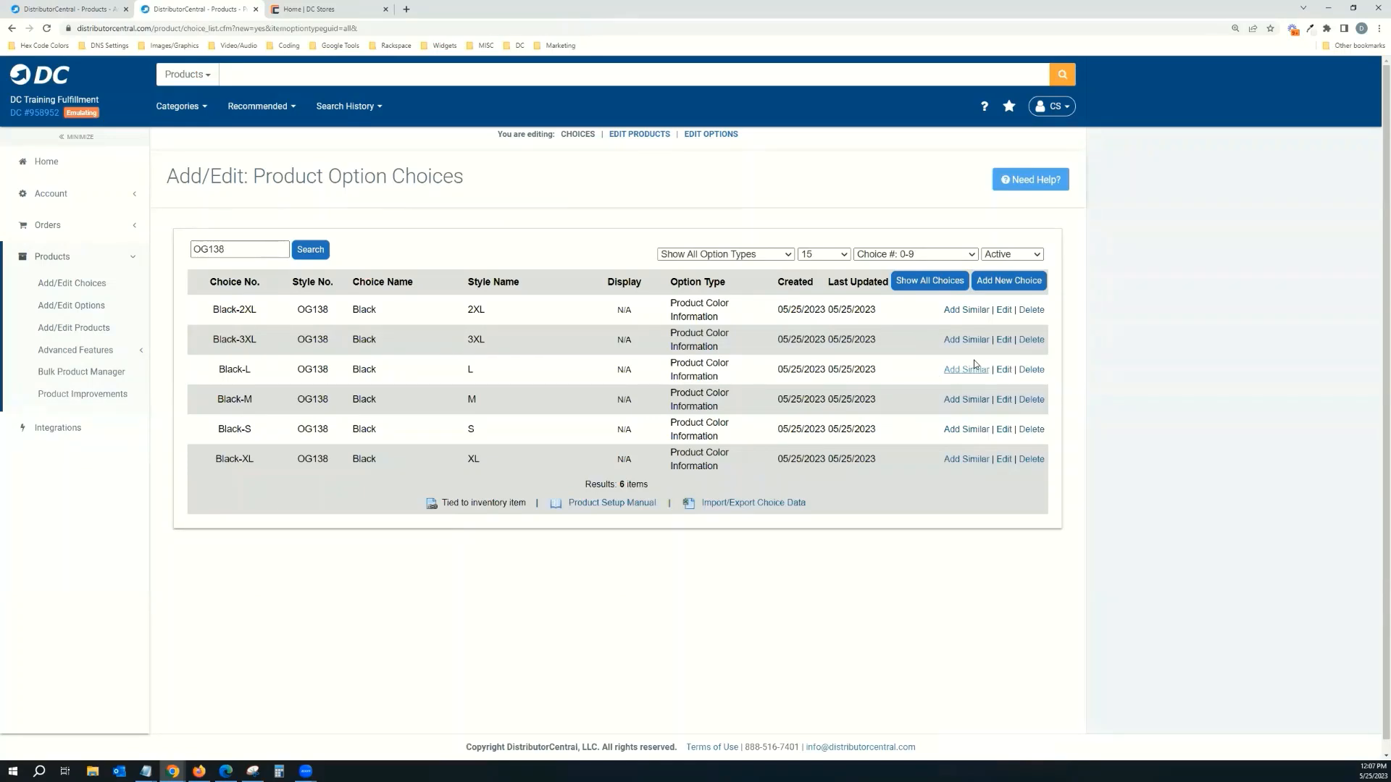
{"action": "left_click", "coordinate": [1004, 340]}
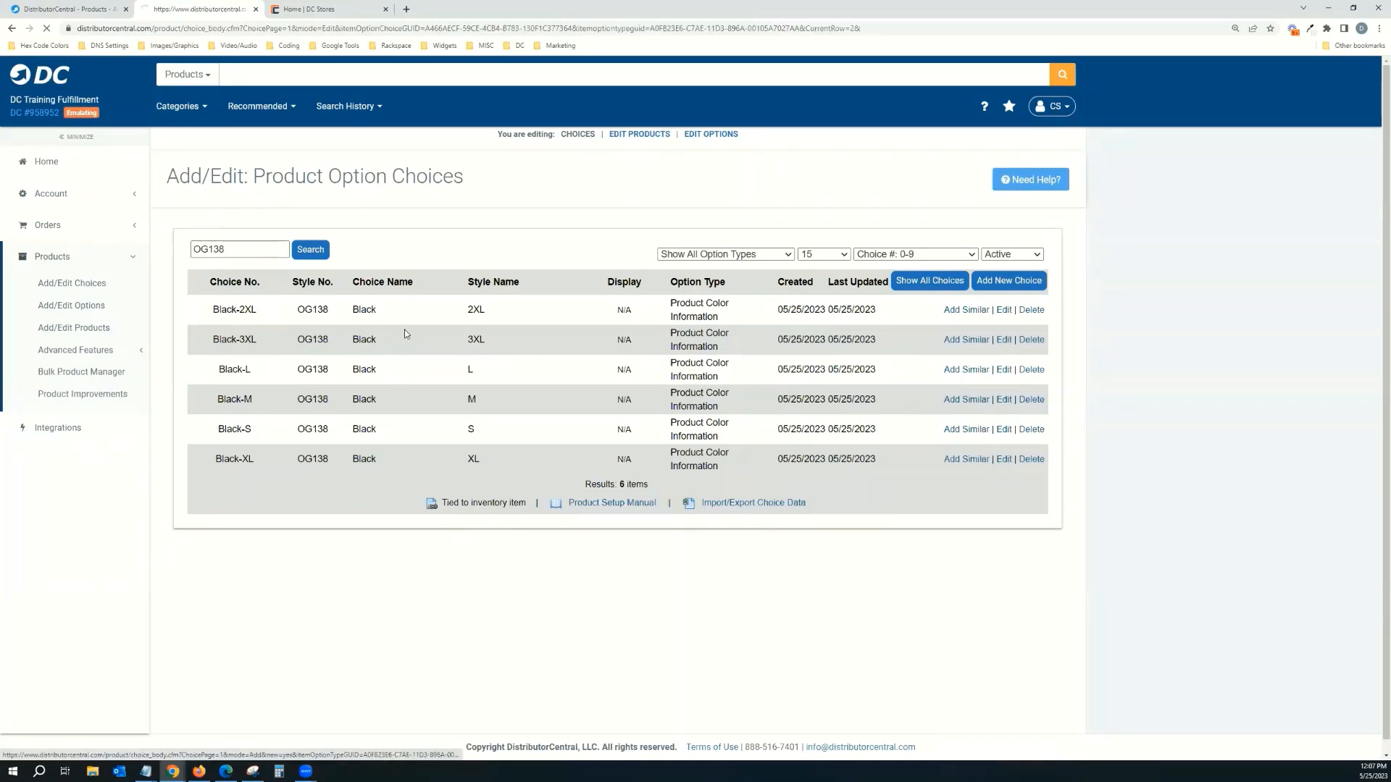
{"action": "left_click", "coordinate": [667, 296]}
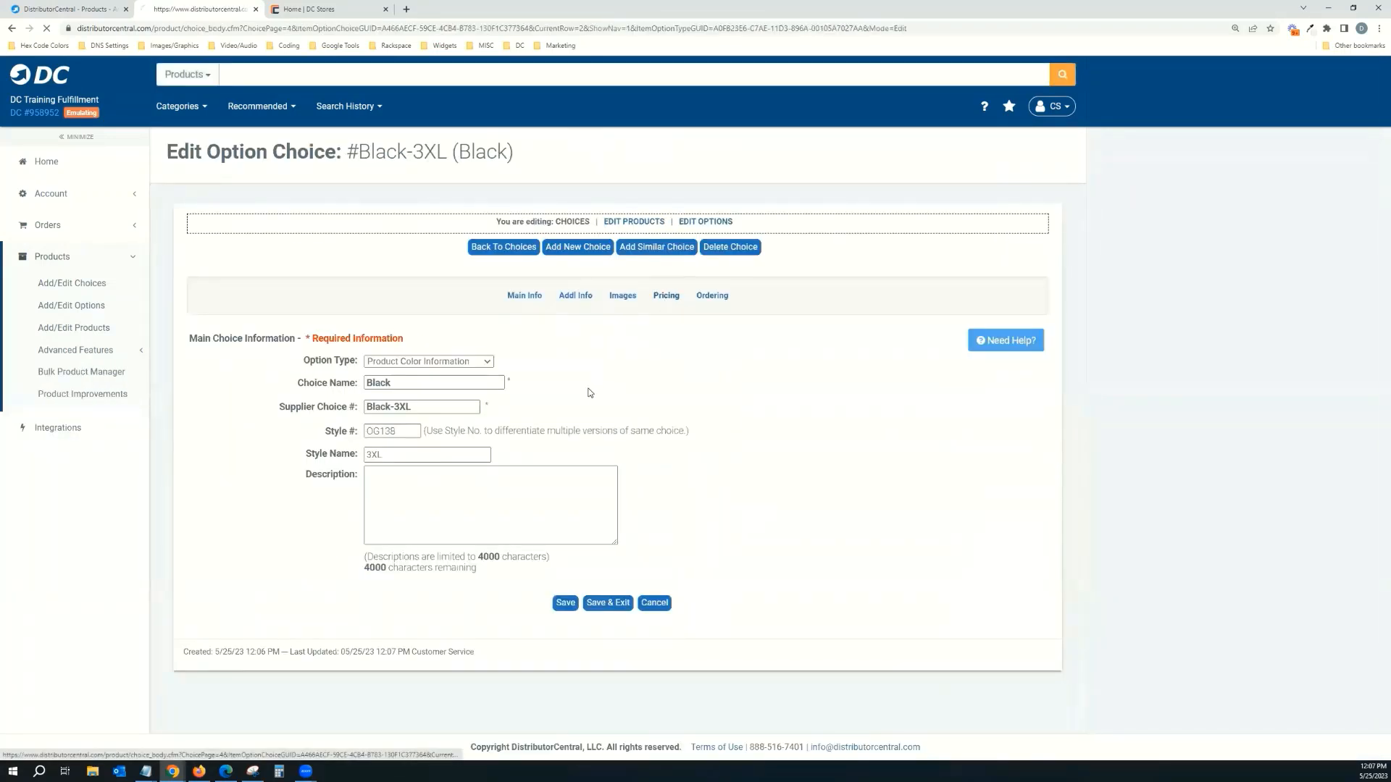
{"action": "left_click", "coordinate": [492, 249]}
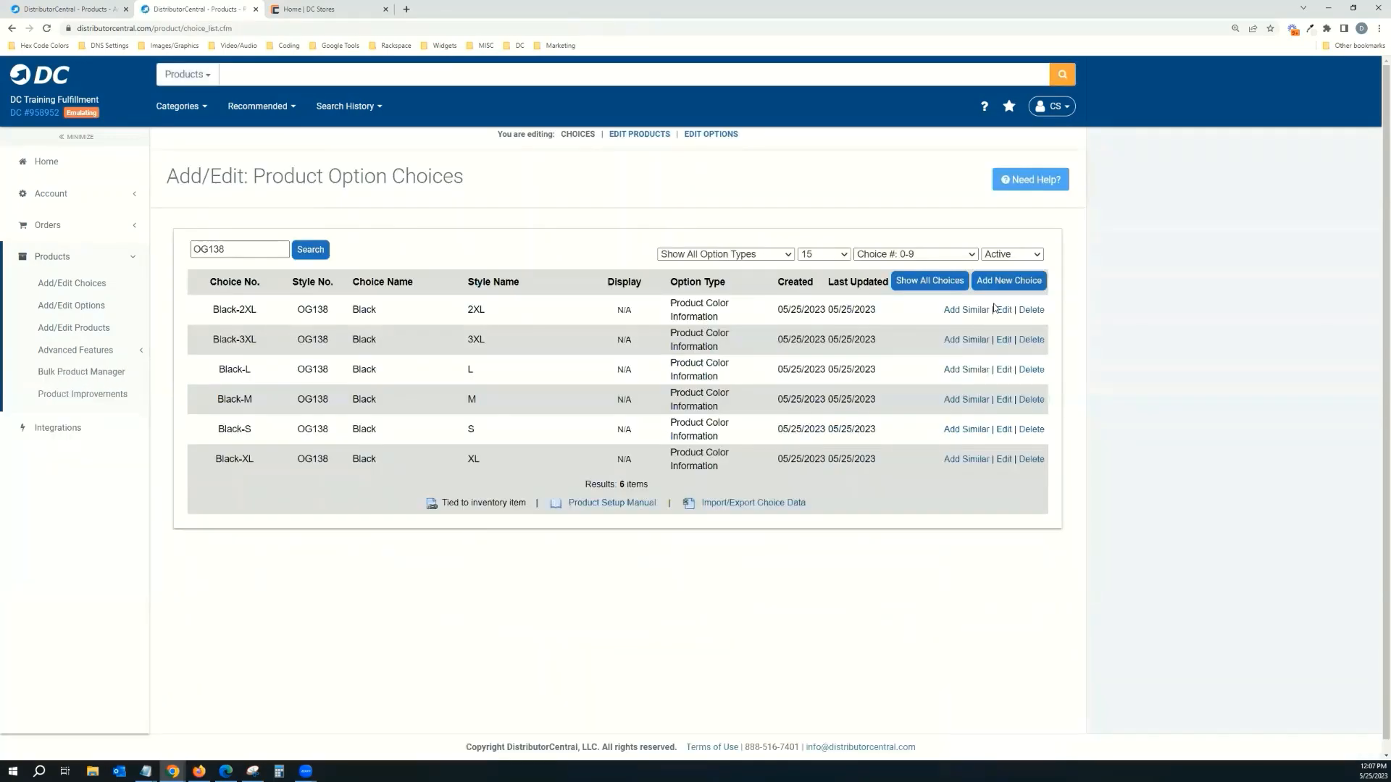
- Open the OG138 Black-3XL choice, set its retail price to 44.00, and save the pricing
{"action": "left_click", "coordinate": [1005, 340]}
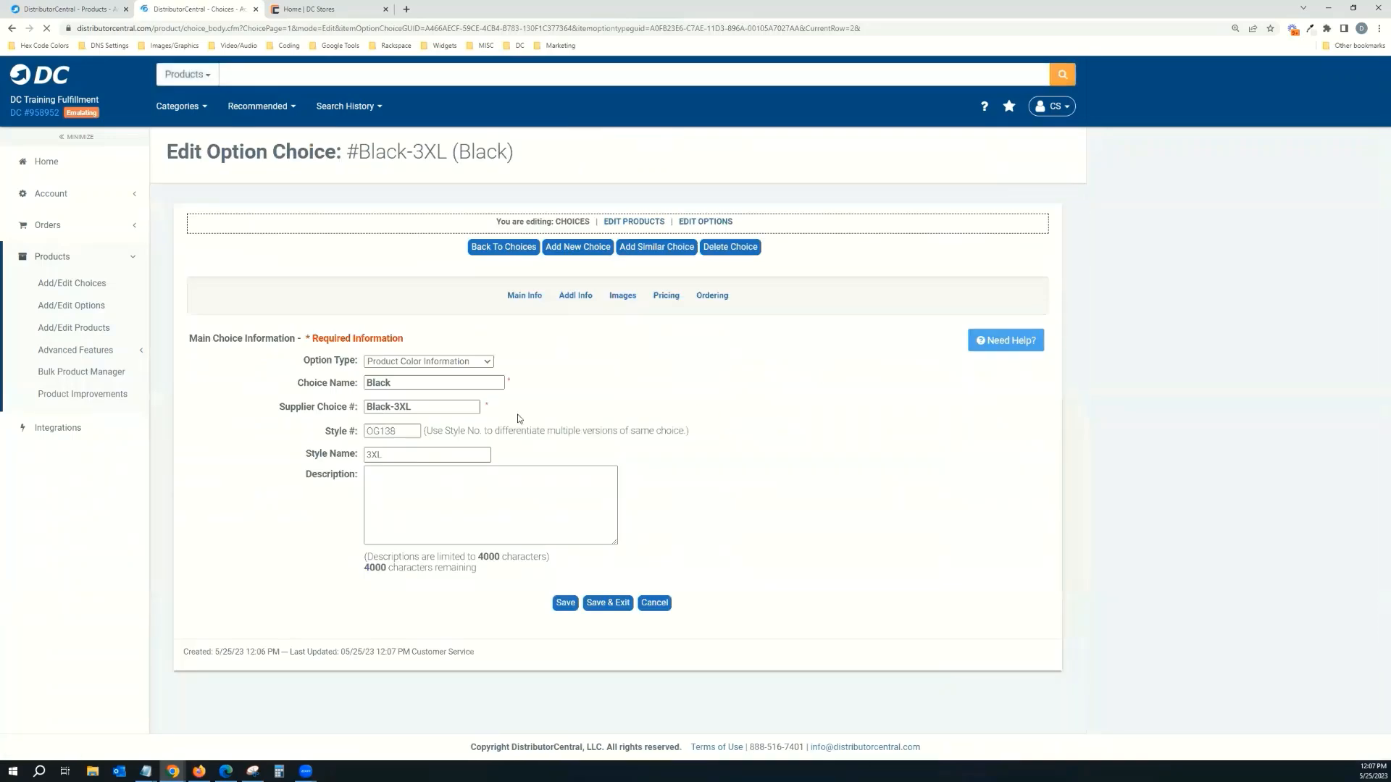
{"action": "left_click", "coordinate": [665, 297]}
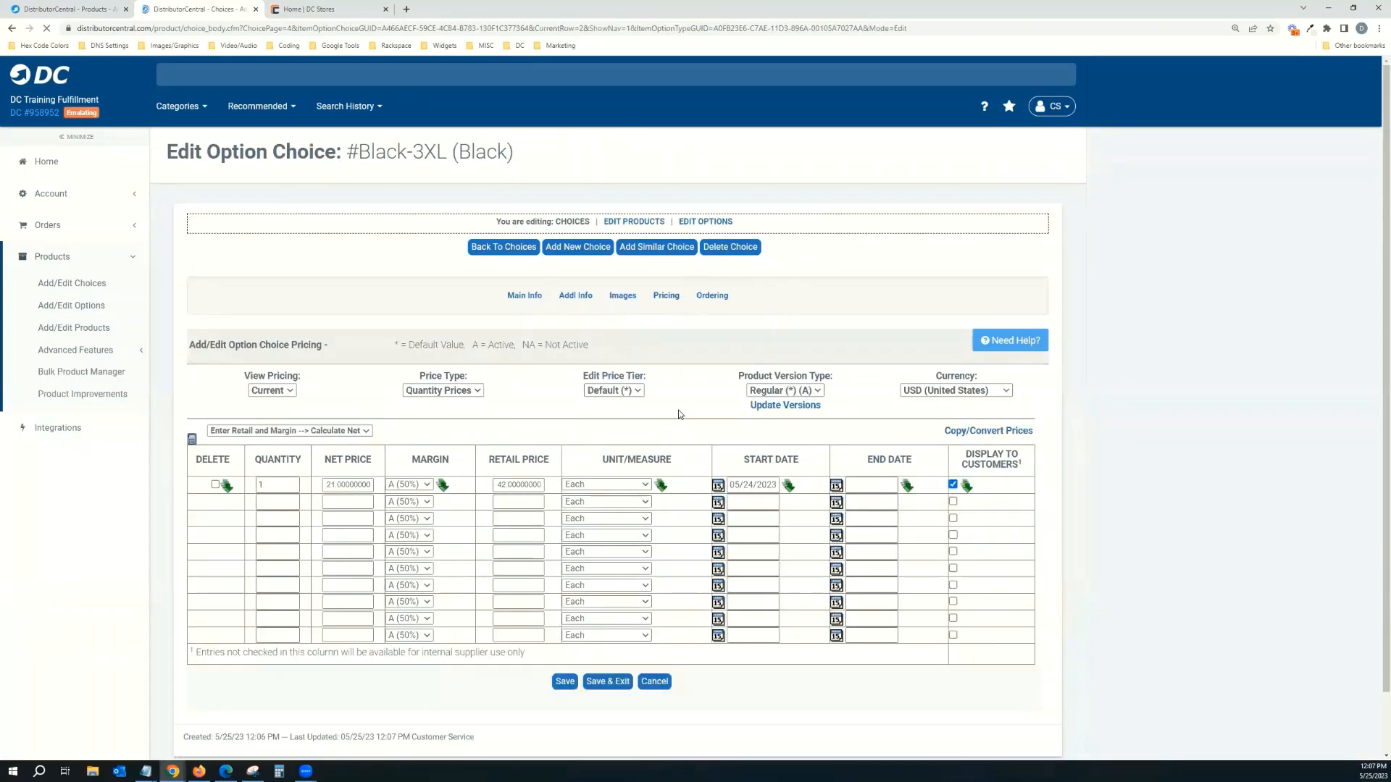
{"action": "type", "text": "44.00"}
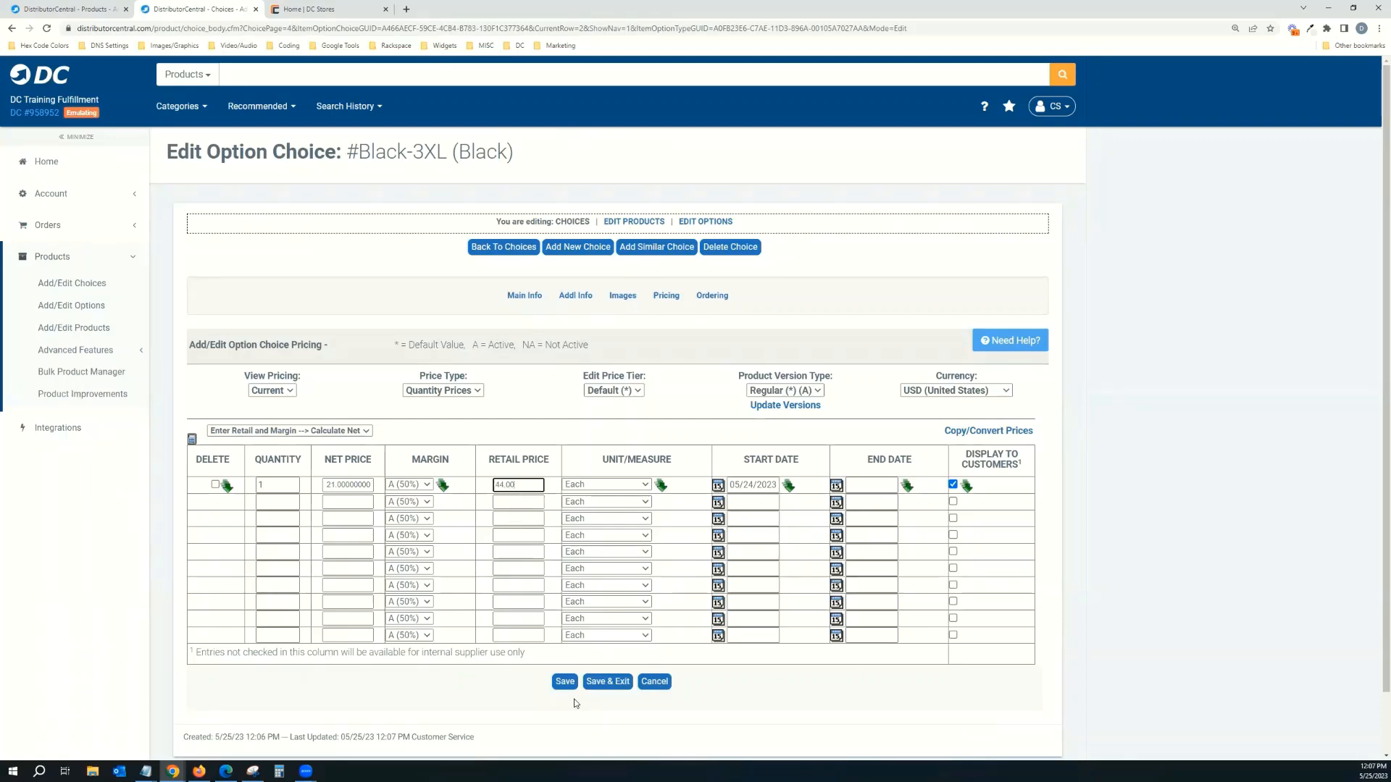
{"action": "left_click", "coordinate": [565, 682]}
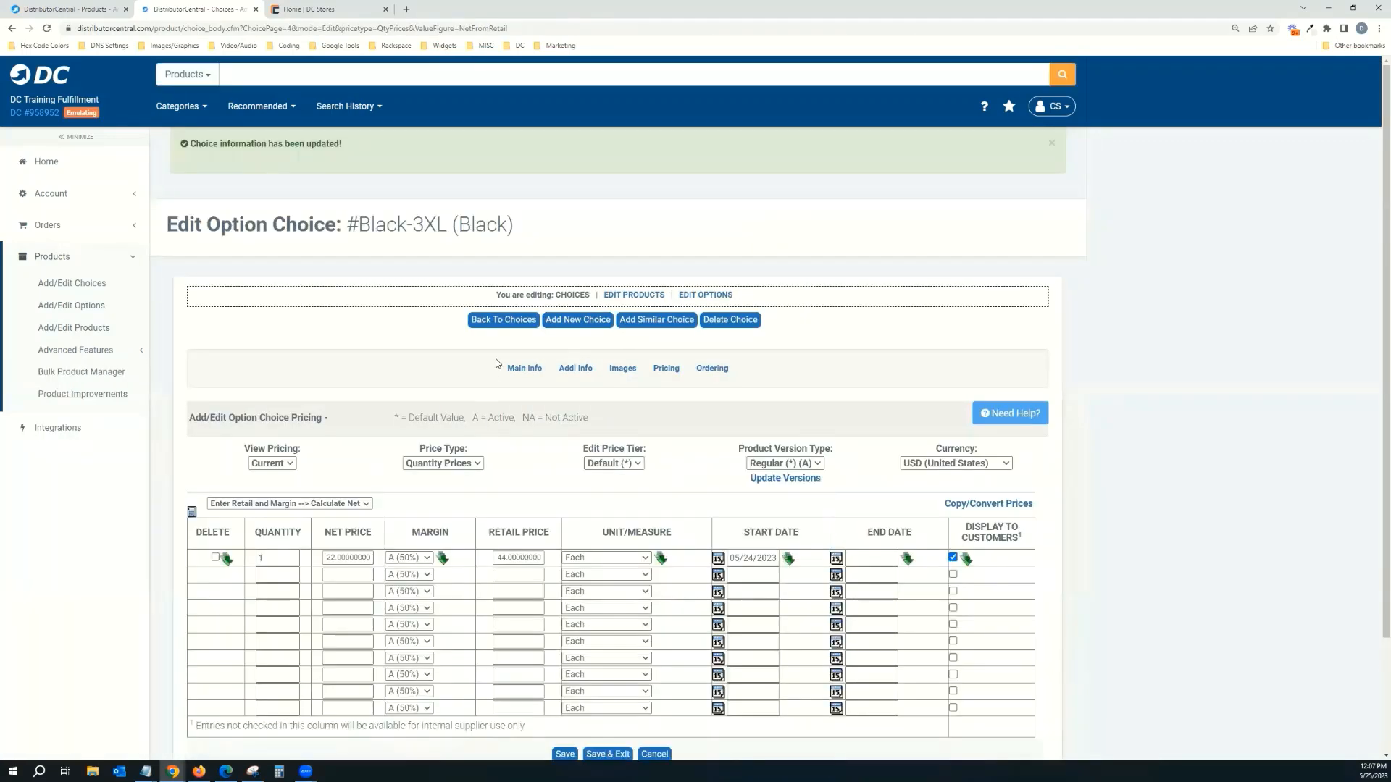
- Go back to the choices list and clear the search term to list all choices
{"action": "left_click", "coordinate": [503, 319]}
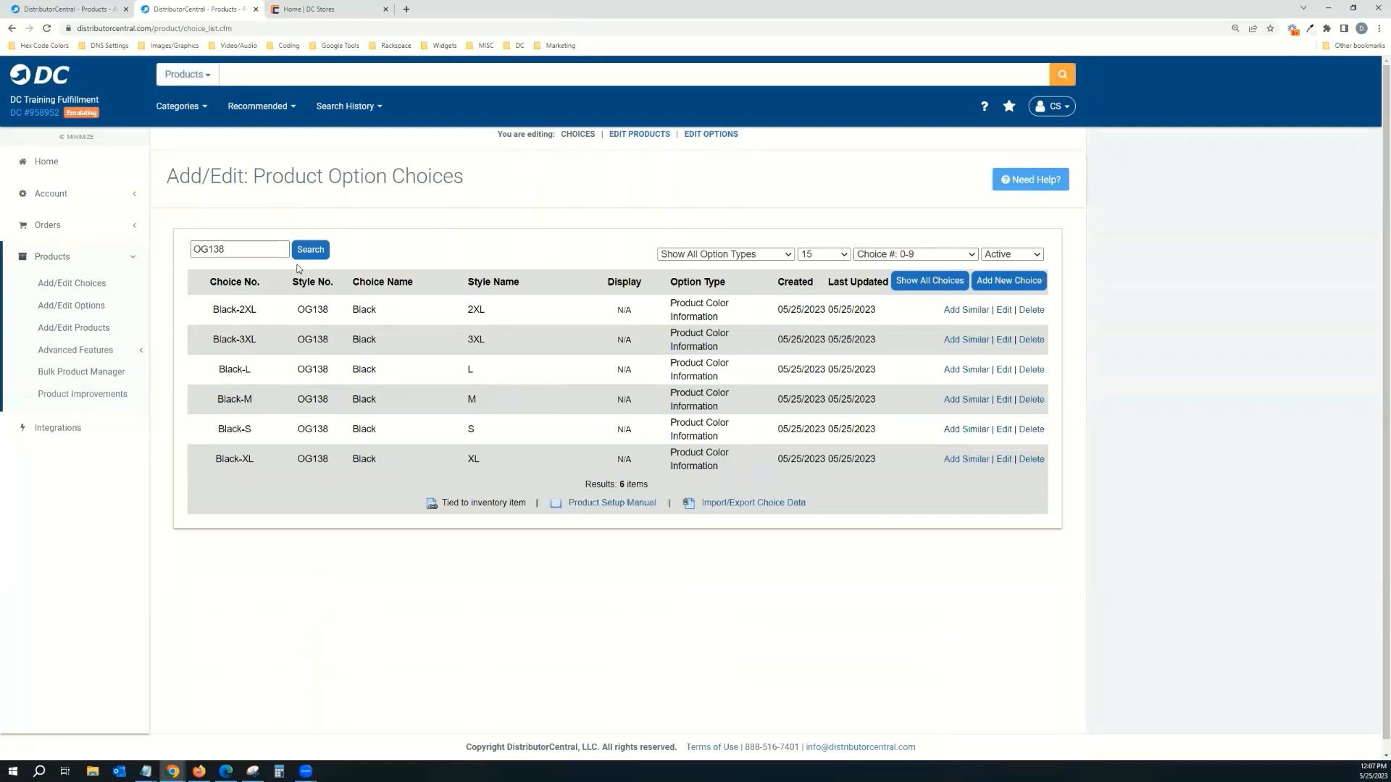
{"action": "left_click", "coordinate": [254, 253]}
{"action": "left_click", "coordinate": [309, 254]}
{"action": "left_click_drag", "start_coordinate": [234, 249], "coordinate": [193, 245]}
{"action": "key", "text": "BackSpace"}
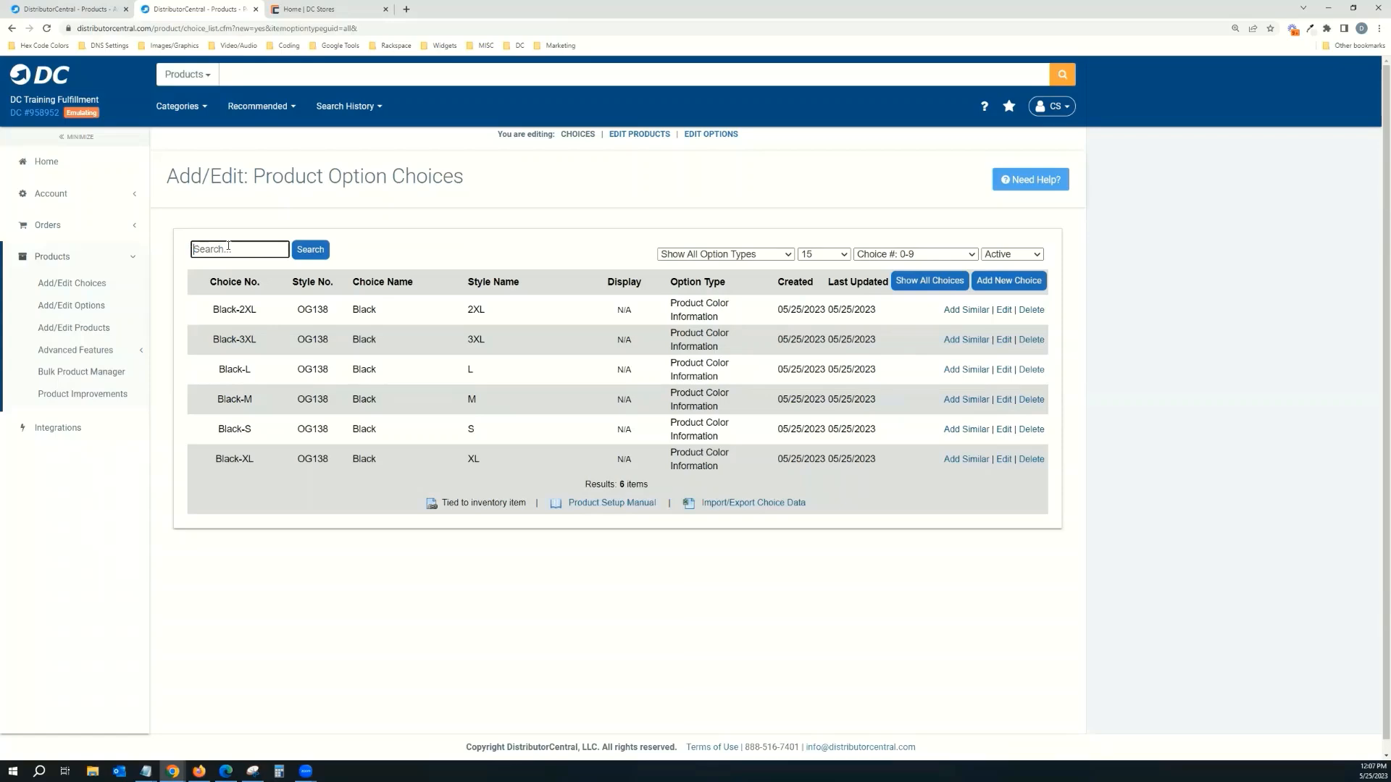
{"action": "left_click", "coordinate": [314, 257]}
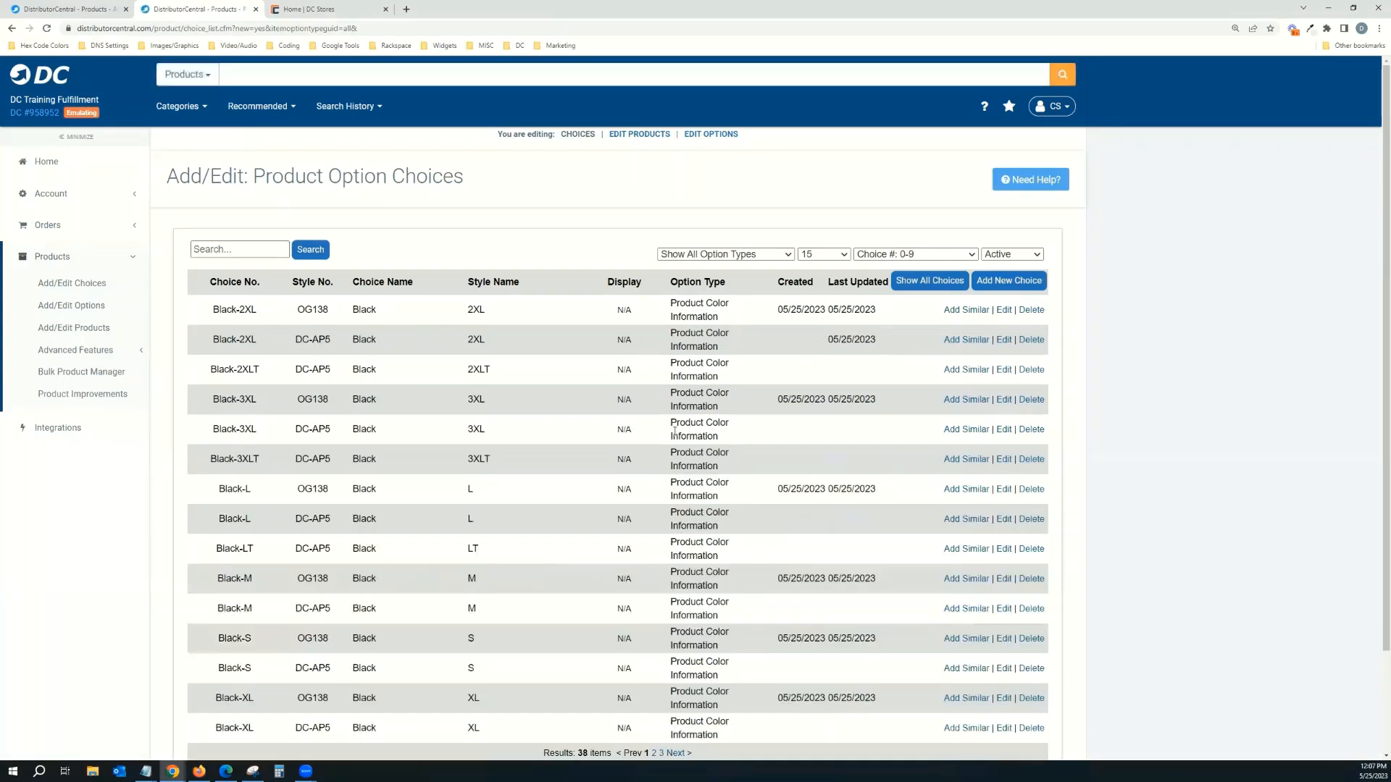
- Look over the full choices list and filter it by OG138 again
{"action": "scroll", "coordinate": [591, 676], "scroll_direction": "down", "scroll_amount": 2}
{"action": "scroll", "coordinate": [613, 637], "scroll_direction": "up", "scroll_amount": 2}
{"action": "left_click", "coordinate": [248, 254]}
{"action": "type", "text": "OG138"}
{"action": "key", "text": "Return"}
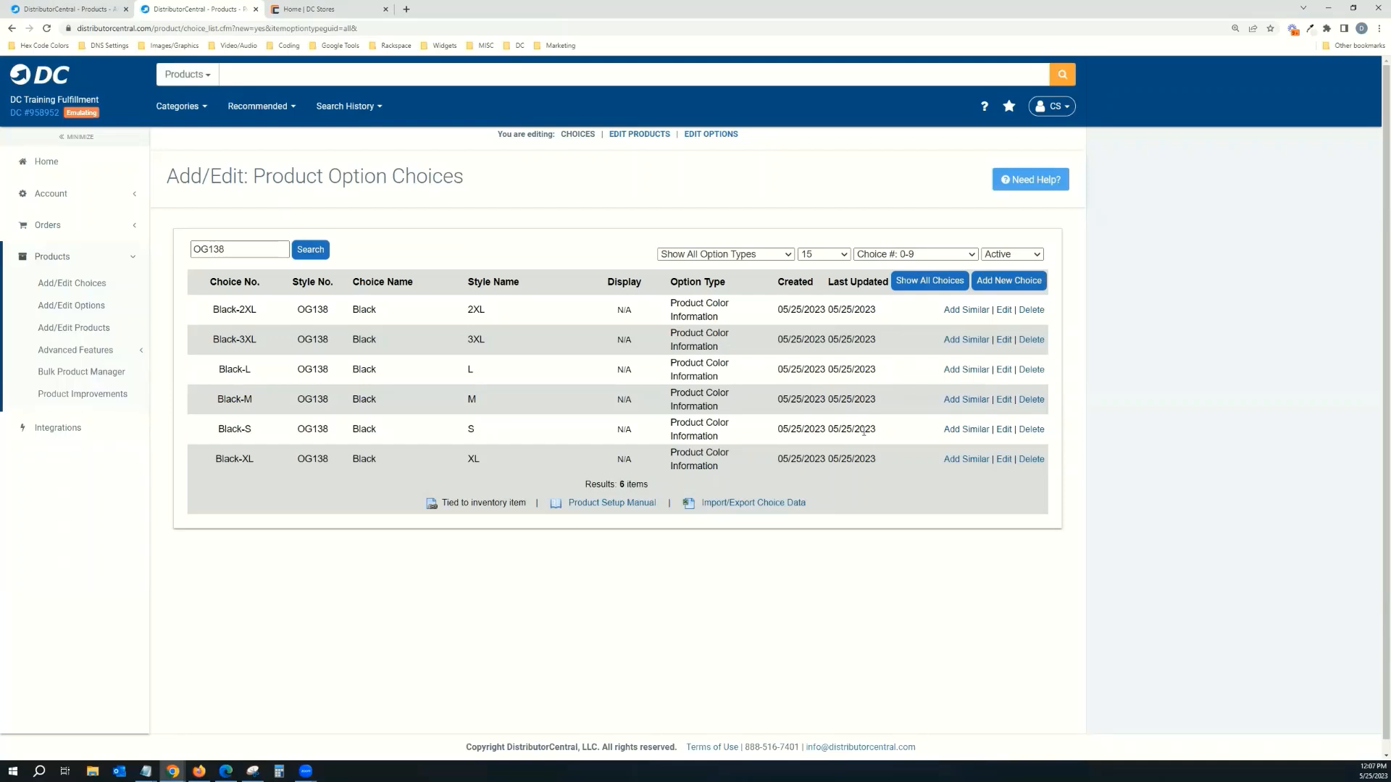
- Create a similar choice from Black-S named Royal with supplier choice number Royal-S, save it, and return to the choices list
{"action": "left_click", "coordinate": [968, 431]}
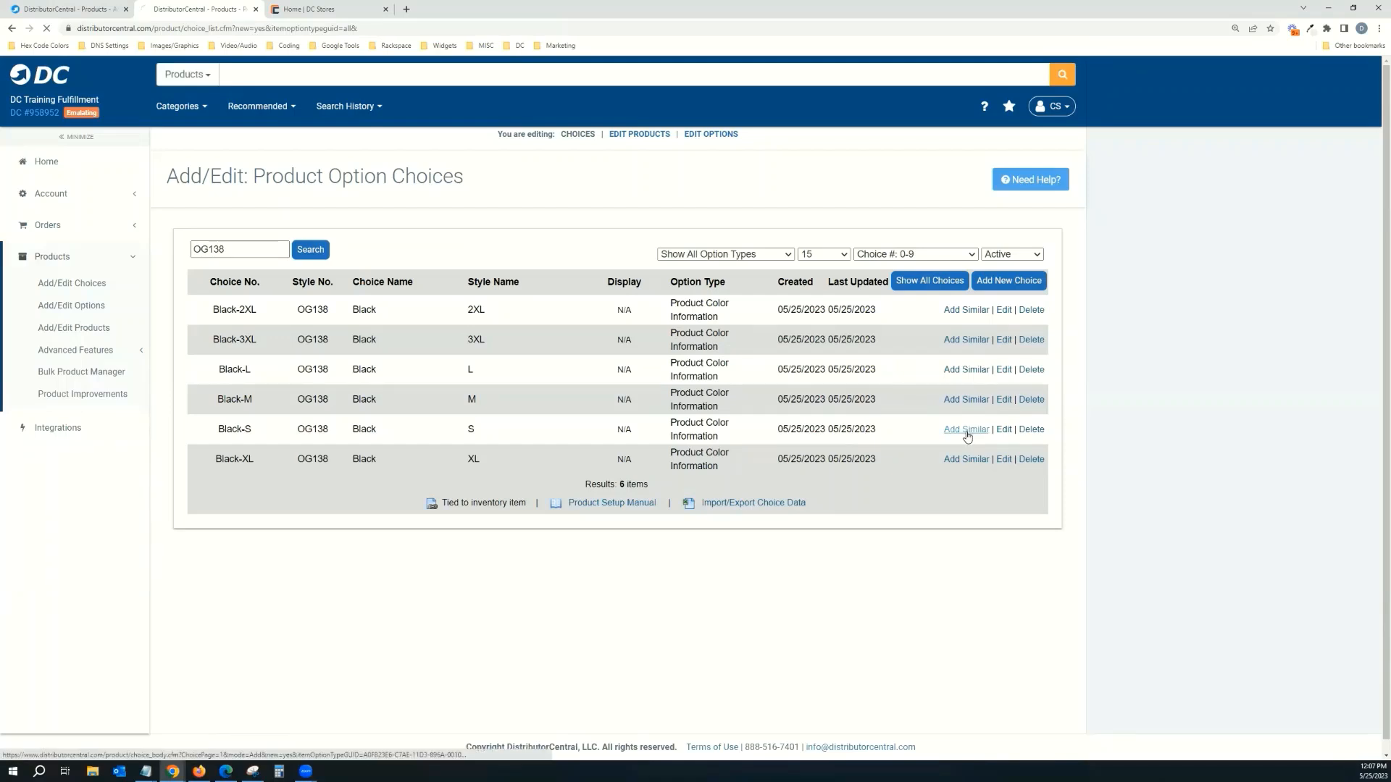
{"action": "left_click_drag", "start_coordinate": [394, 364], "coordinate": [319, 364]}
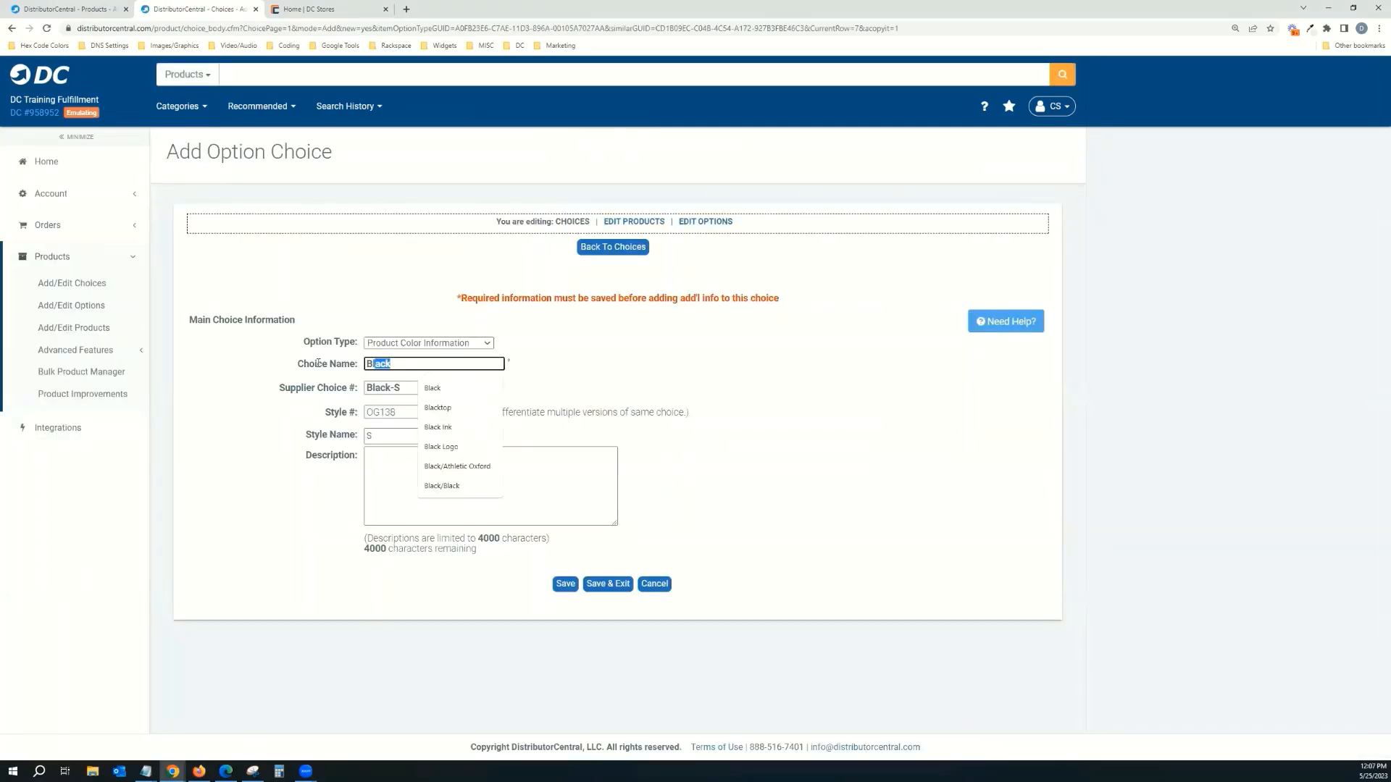
{"action": "type", "text": "Ro"}
{"action": "left_click", "coordinate": [394, 390]}
{"action": "key", "text": "BackSpace"}
{"action": "key", "text": "BackSpace"}
{"action": "key", "text": "BackSpace"}
{"action": "key", "text": "BackSpace"}
{"action": "type", "text": "Royal"}
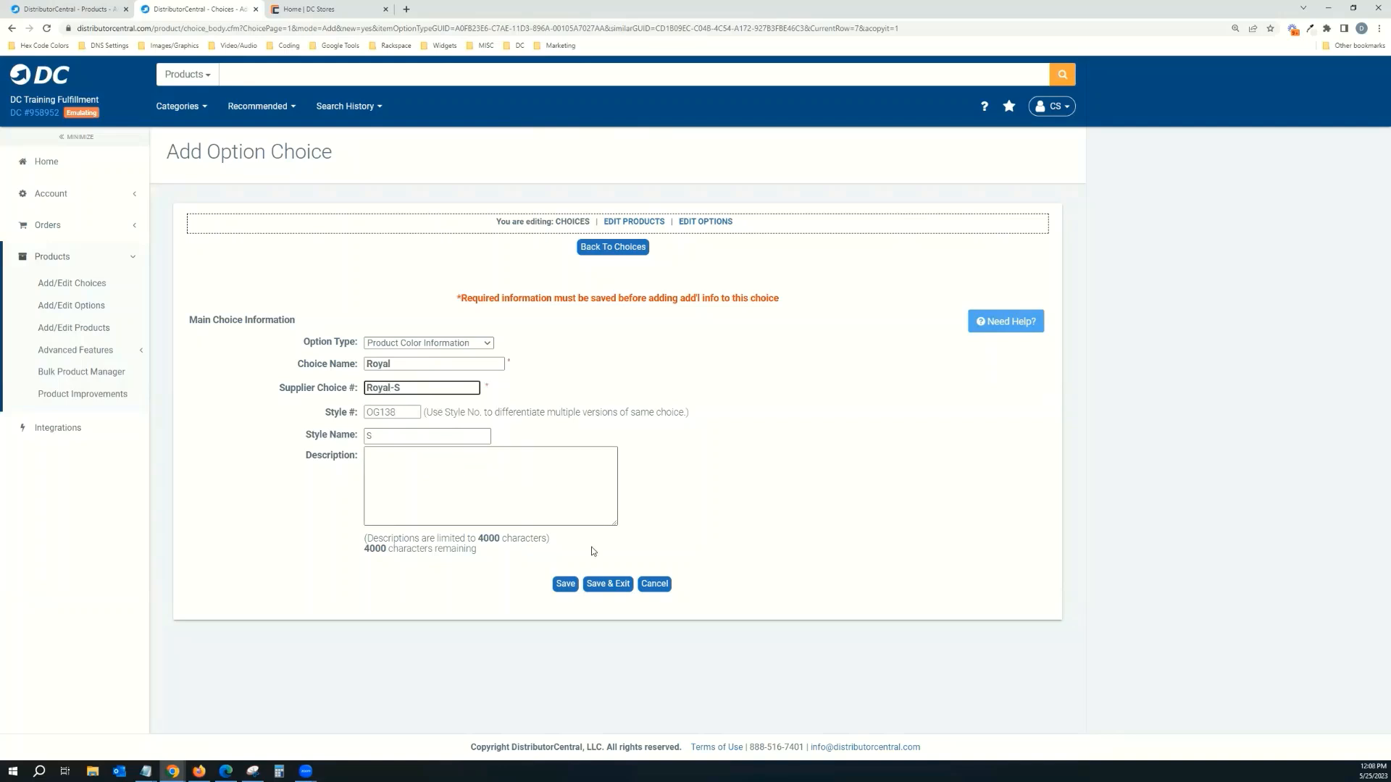
{"action": "left_click", "coordinate": [565, 584]}
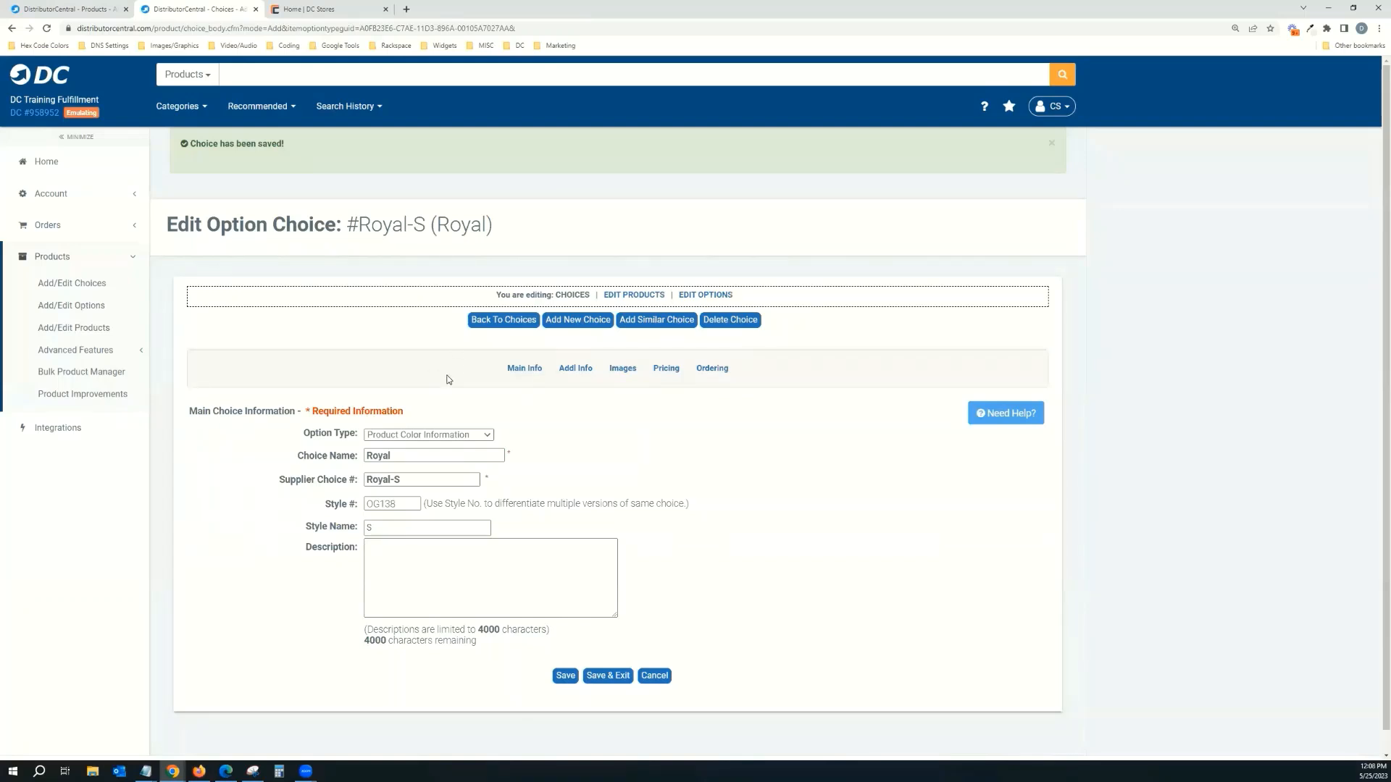
{"action": "left_click", "coordinate": [498, 320]}
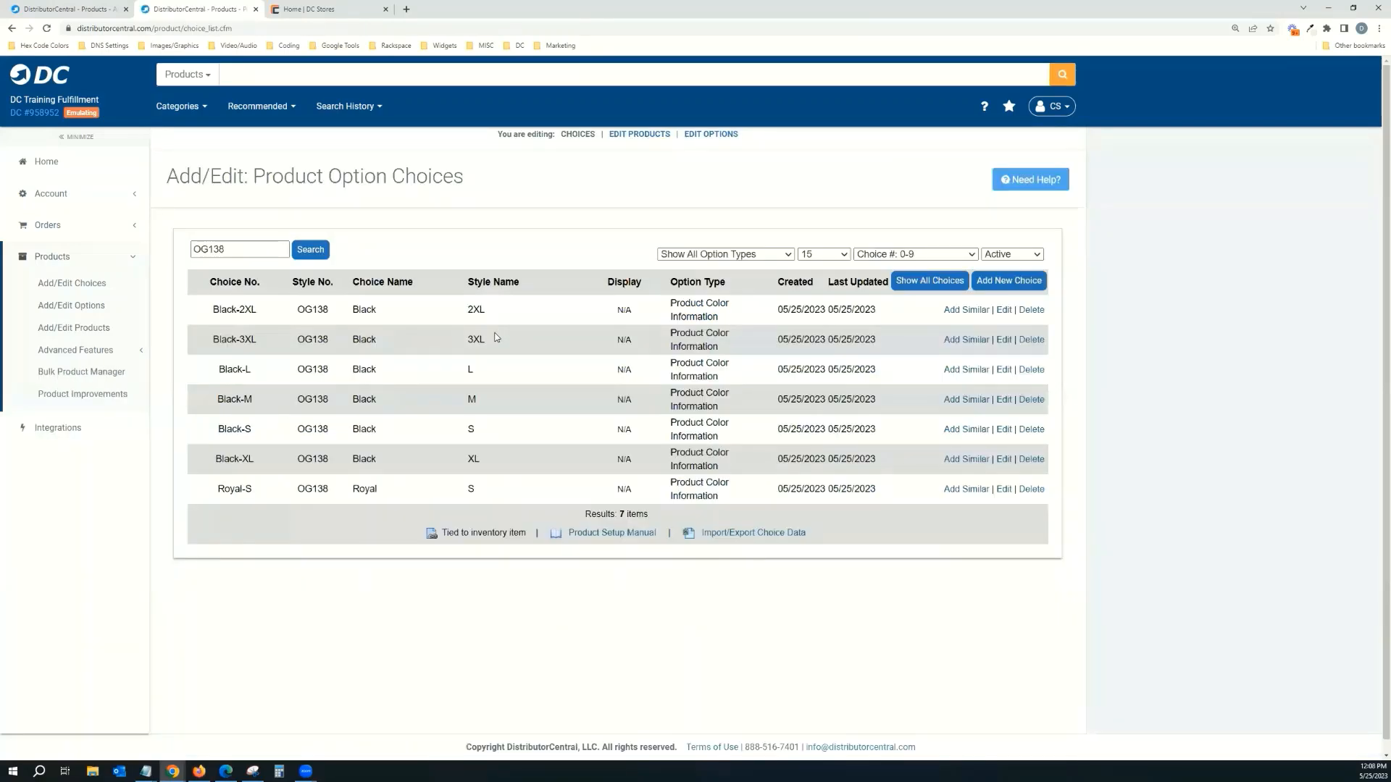
- Create a Product Color & Size option similar to DC-AP5 PCS, with supplier option number OG138 PCS, and save it
{"action": "left_click", "coordinate": [727, 136]}
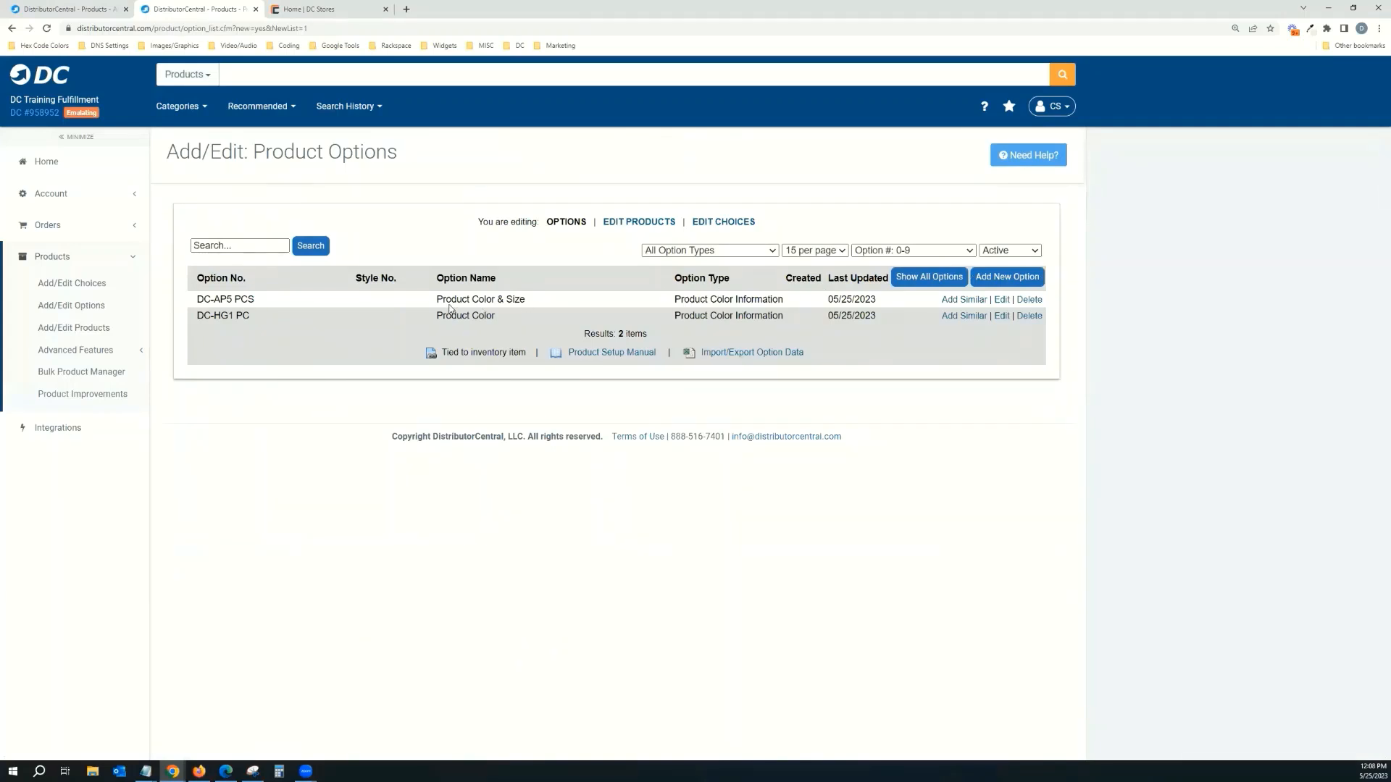
{"action": "left_click", "coordinate": [964, 300]}
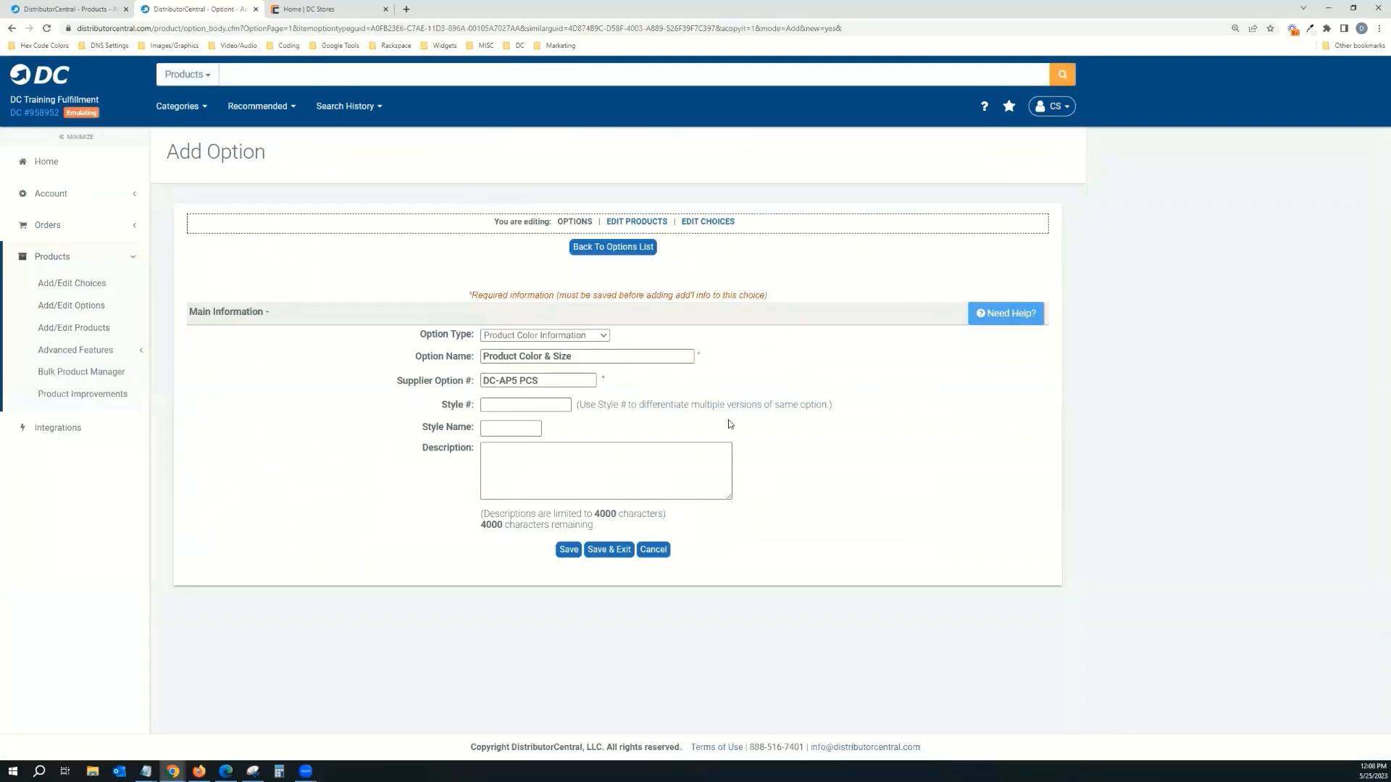
{"action": "left_click_drag", "start_coordinate": [518, 380], "coordinate": [476, 385]}
{"action": "type", "text": "OG"}
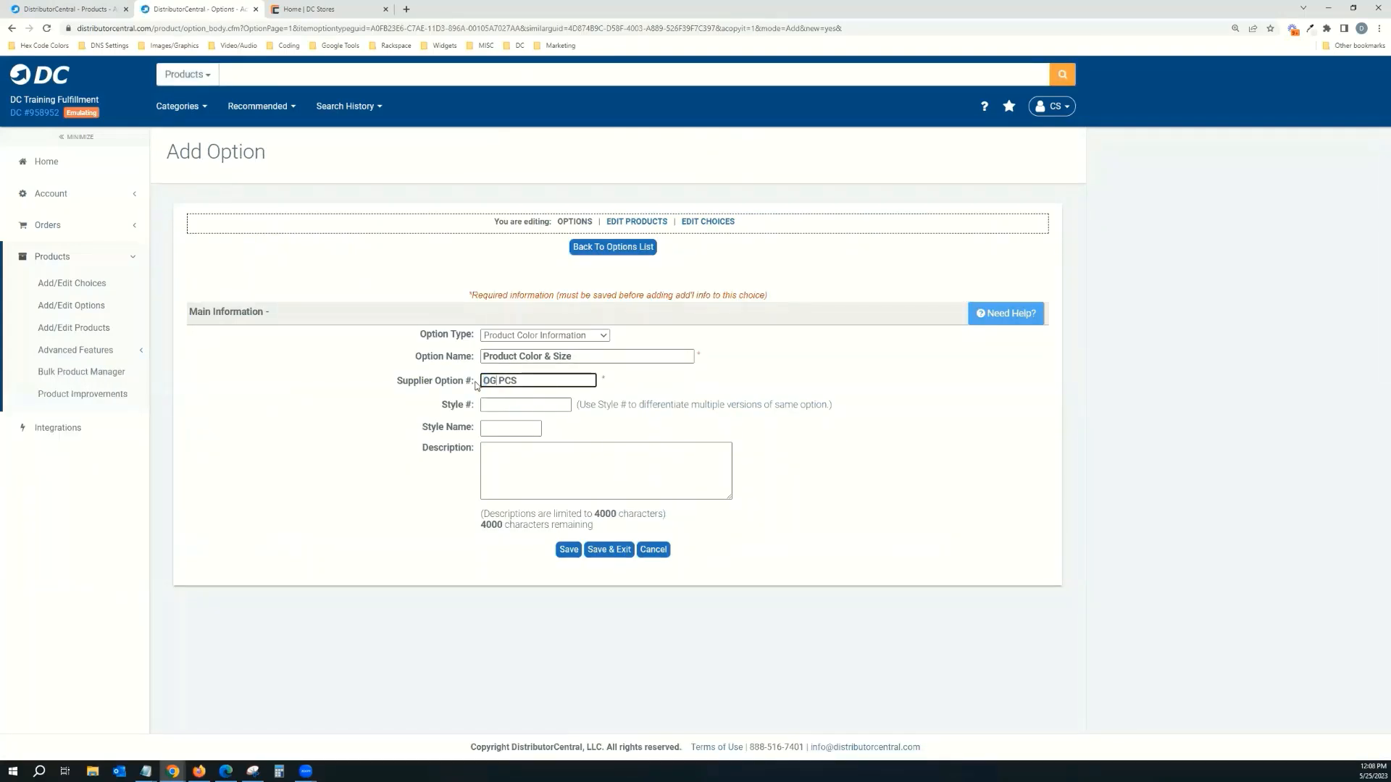
{"action": "type", "text": "138"}
{"action": "left_click", "coordinate": [564, 556]}
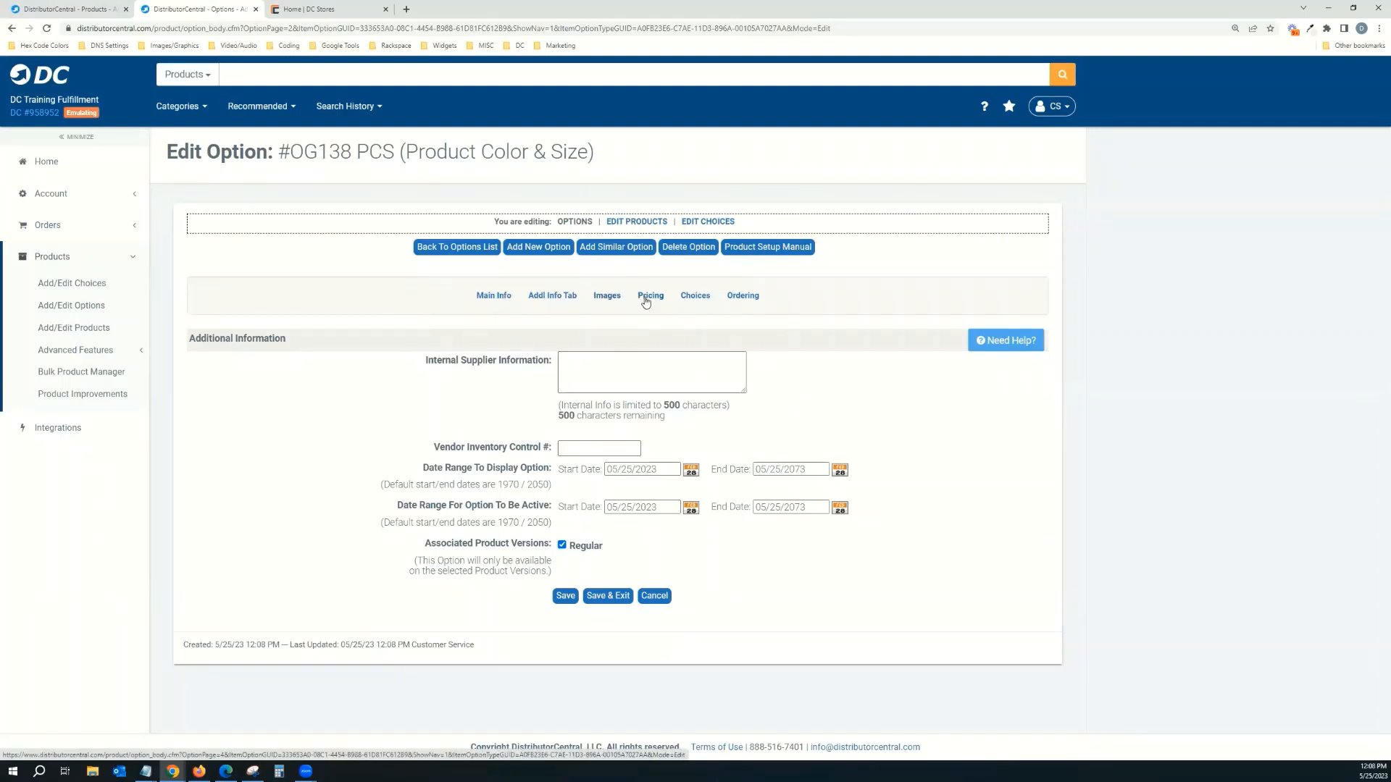
- Remove all the copied DC-AP5 choices from the OG138 PCS option's selected choices
{"action": "left_click", "coordinate": [698, 303]}
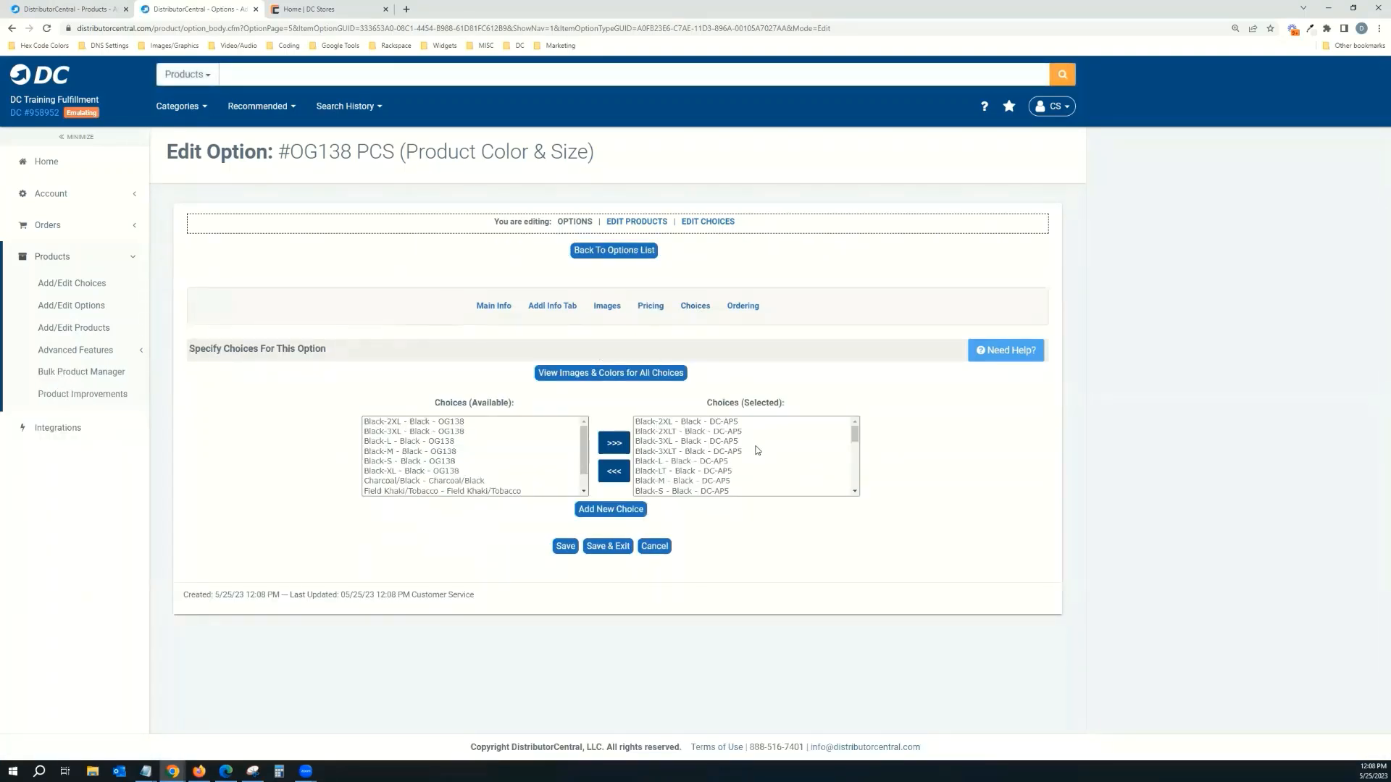
{"action": "left_click", "coordinate": [738, 422]}
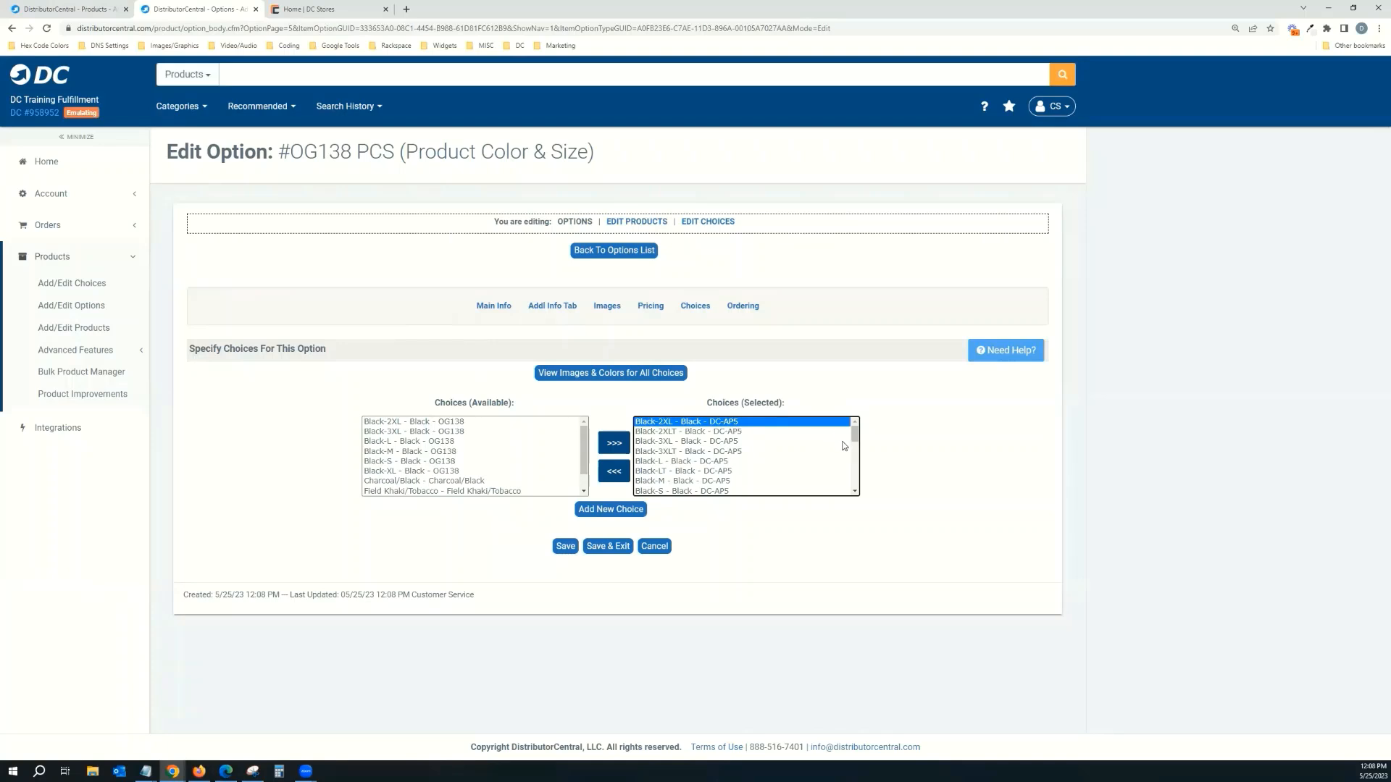
{"action": "scroll", "coordinate": [844, 446], "scroll_direction": "down", "scroll_amount": 10}
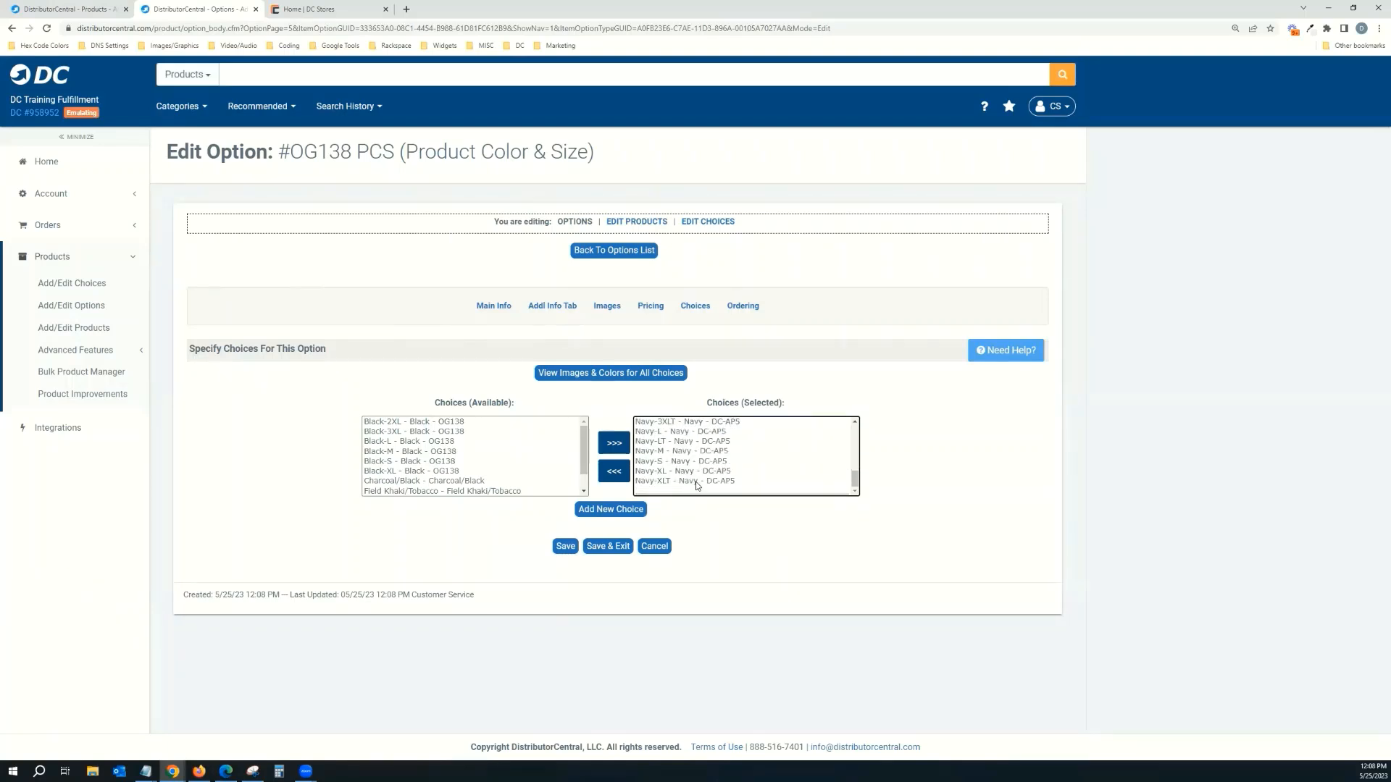
{"action": "left_click", "coordinate": [696, 481], "text": "shift"}
{"action": "left_click", "coordinate": [614, 471]}
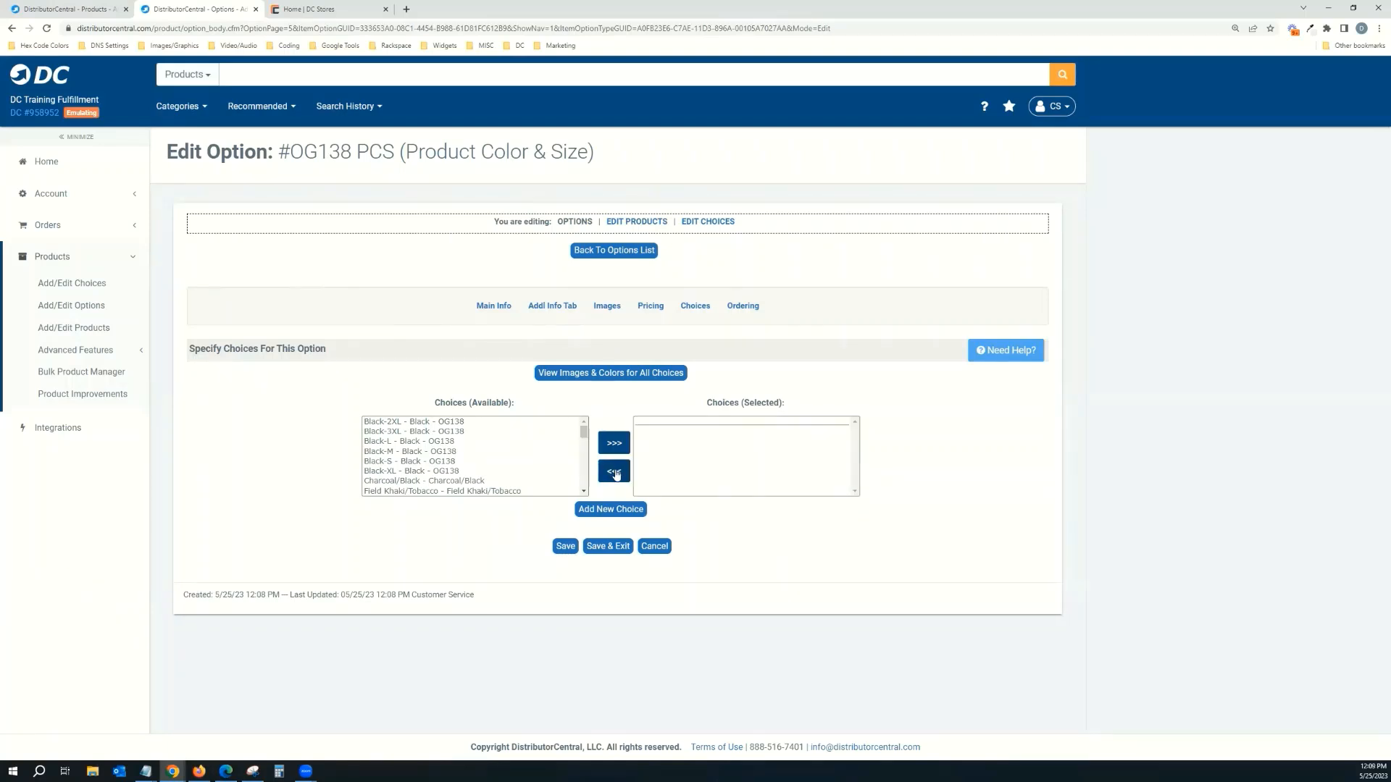
- Assign the six Black OG138 choices and Royal-S to the OG138 PCS option and save it
{"action": "left_click", "coordinate": [456, 423]}
{"action": "left_click", "coordinate": [457, 472], "text": "shift"}
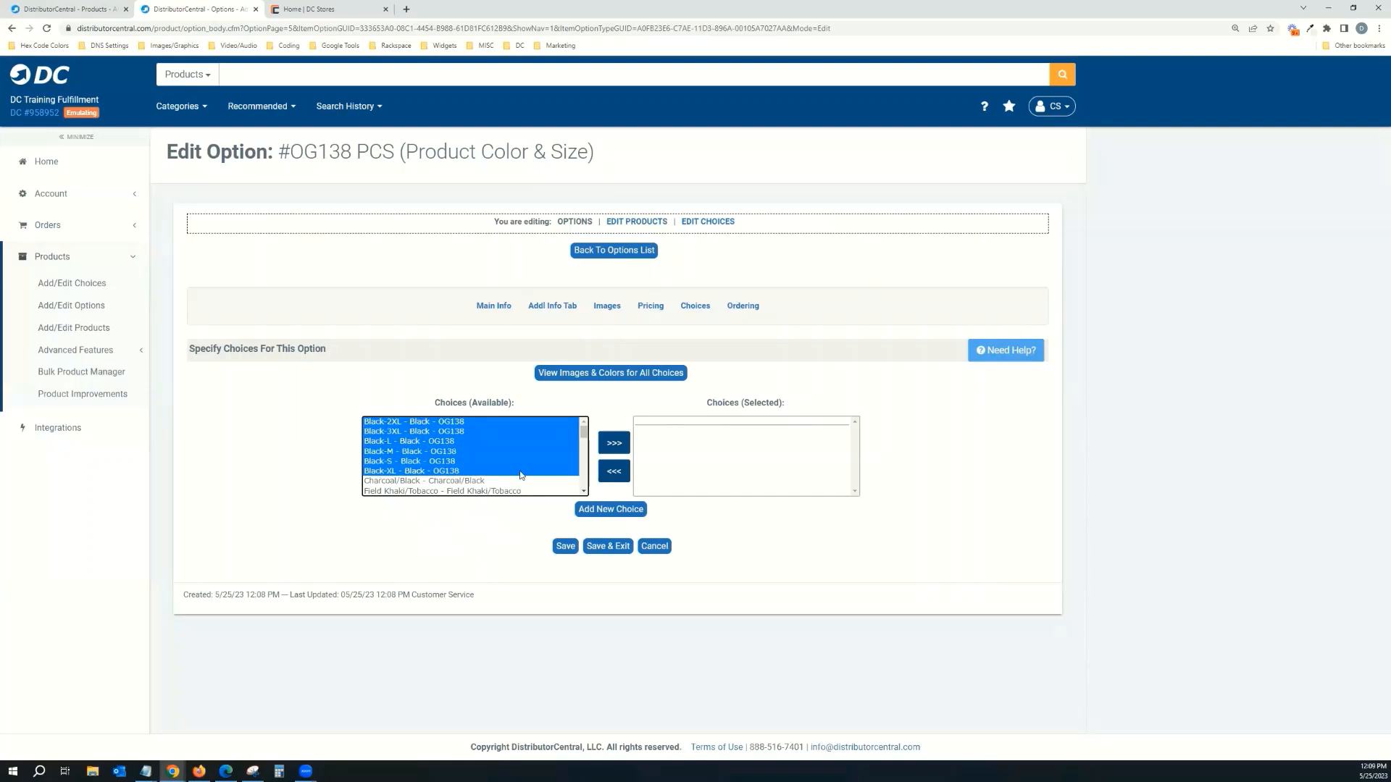
{"action": "left_click", "coordinate": [614, 443]}
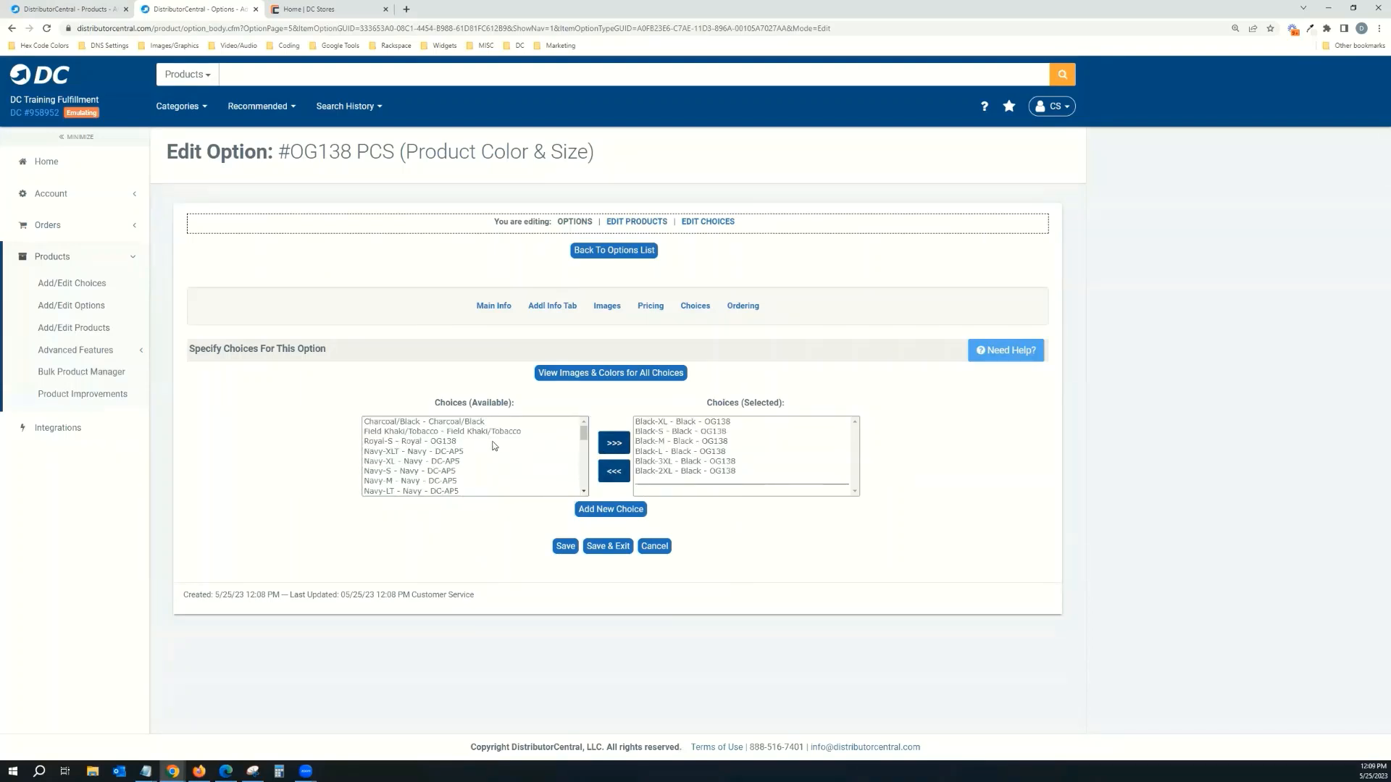
{"action": "scroll", "coordinate": [492, 446], "scroll_direction": "down", "scroll_amount": 10}
{"action": "scroll", "coordinate": [492, 445], "scroll_direction": "up", "scroll_amount": 10}
{"action": "left_click", "coordinate": [444, 442]}
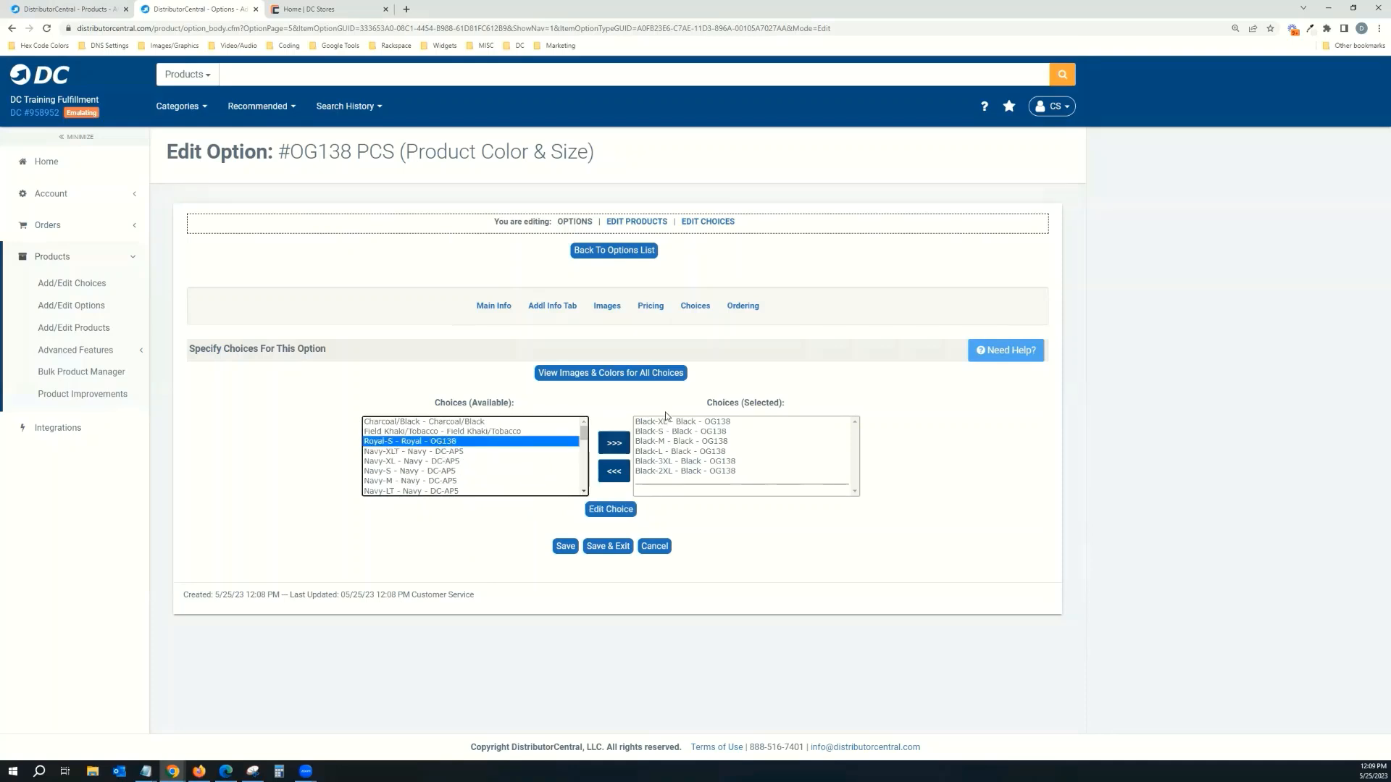
{"action": "left_click", "coordinate": [613, 444]}
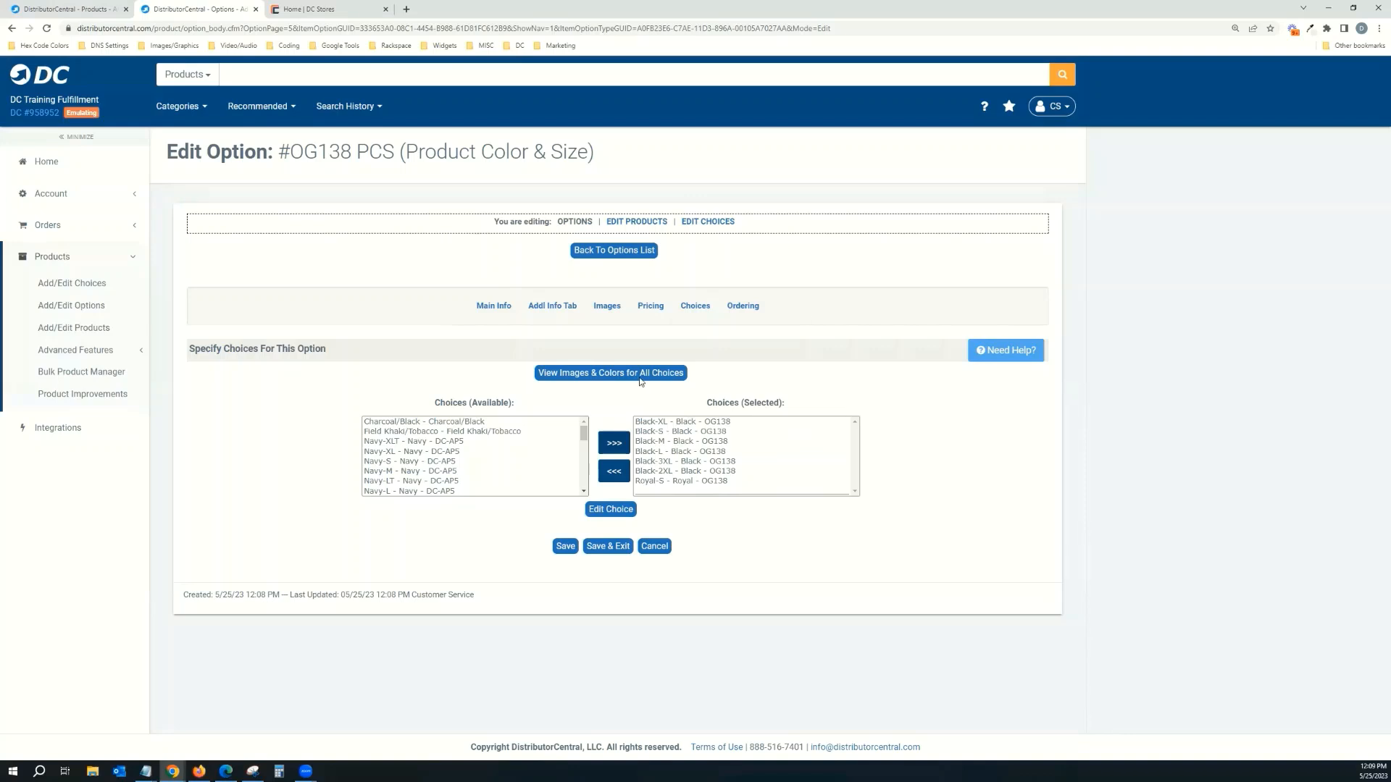
{"action": "left_click", "coordinate": [559, 549]}
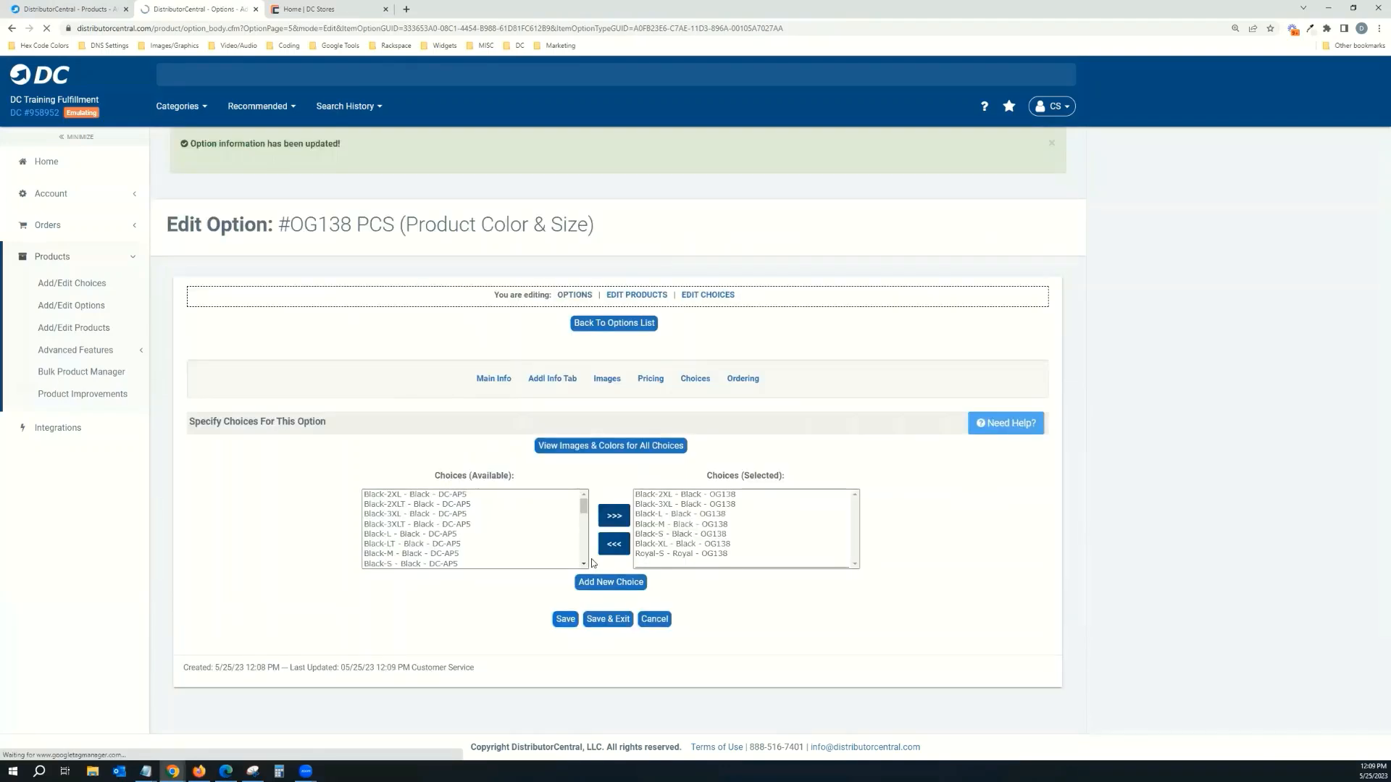
- In the option's ordering information, choose Choice Qty Style Group with Total (Apparel) as the form field type
{"action": "left_click", "coordinate": [738, 379]}
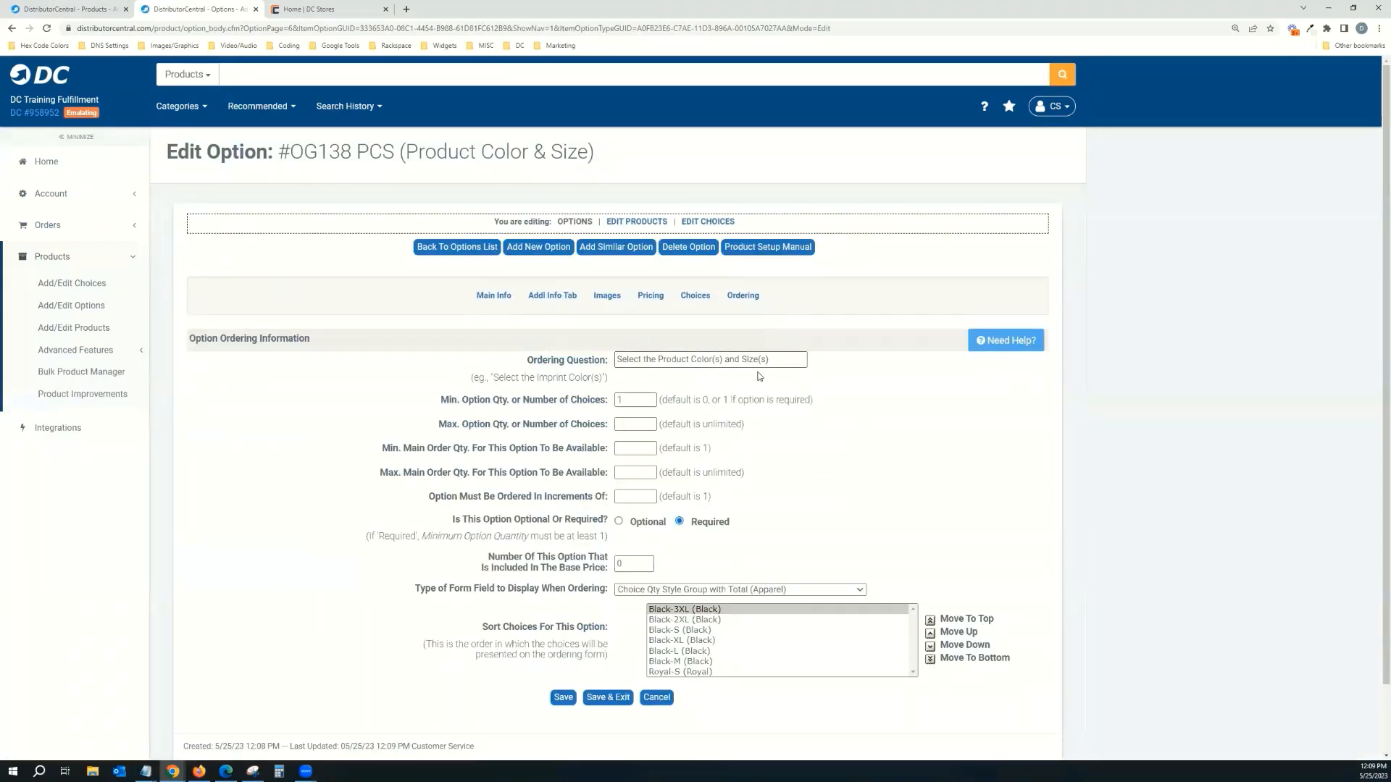
{"action": "scroll", "coordinate": [727, 362], "scroll_direction": "down", "scroll_amount": 1}
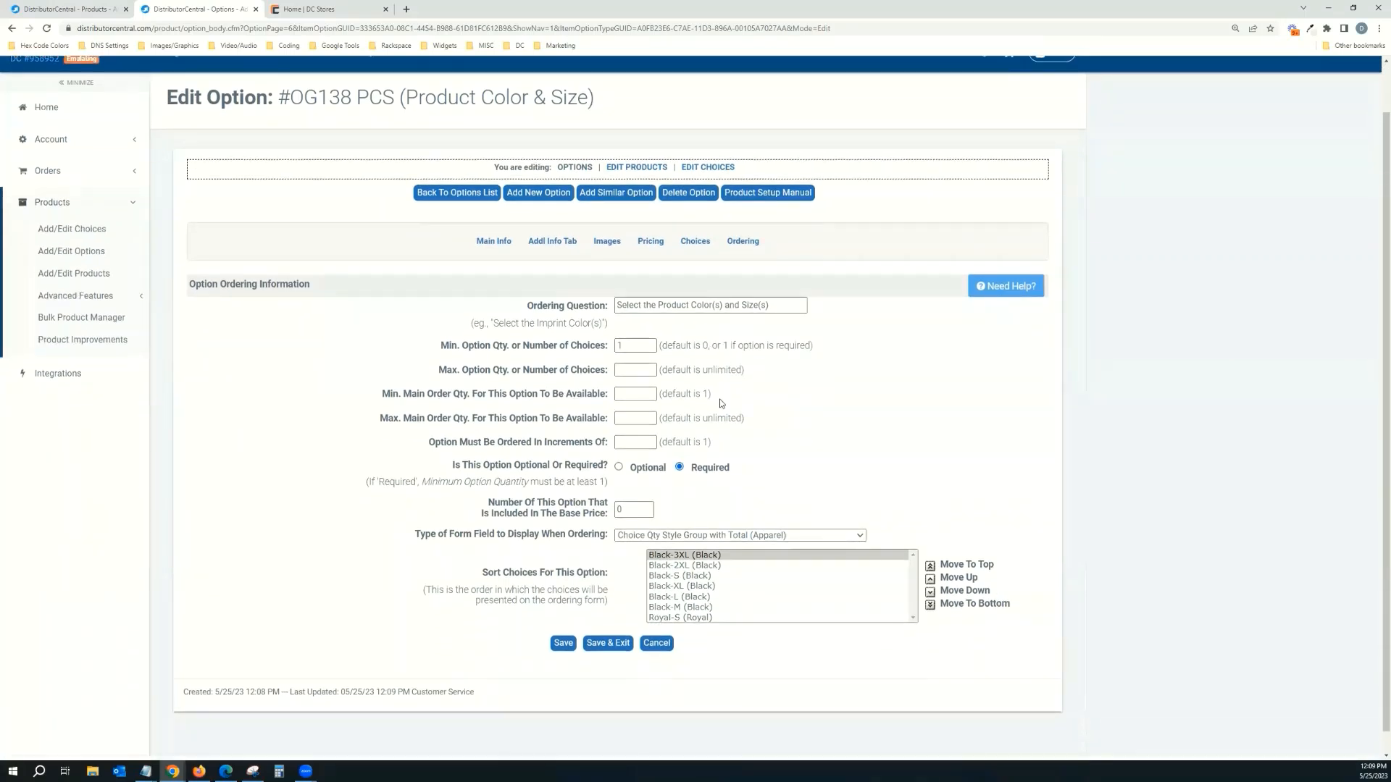
{"action": "scroll", "coordinate": [721, 404], "scroll_direction": "down", "scroll_amount": 1}
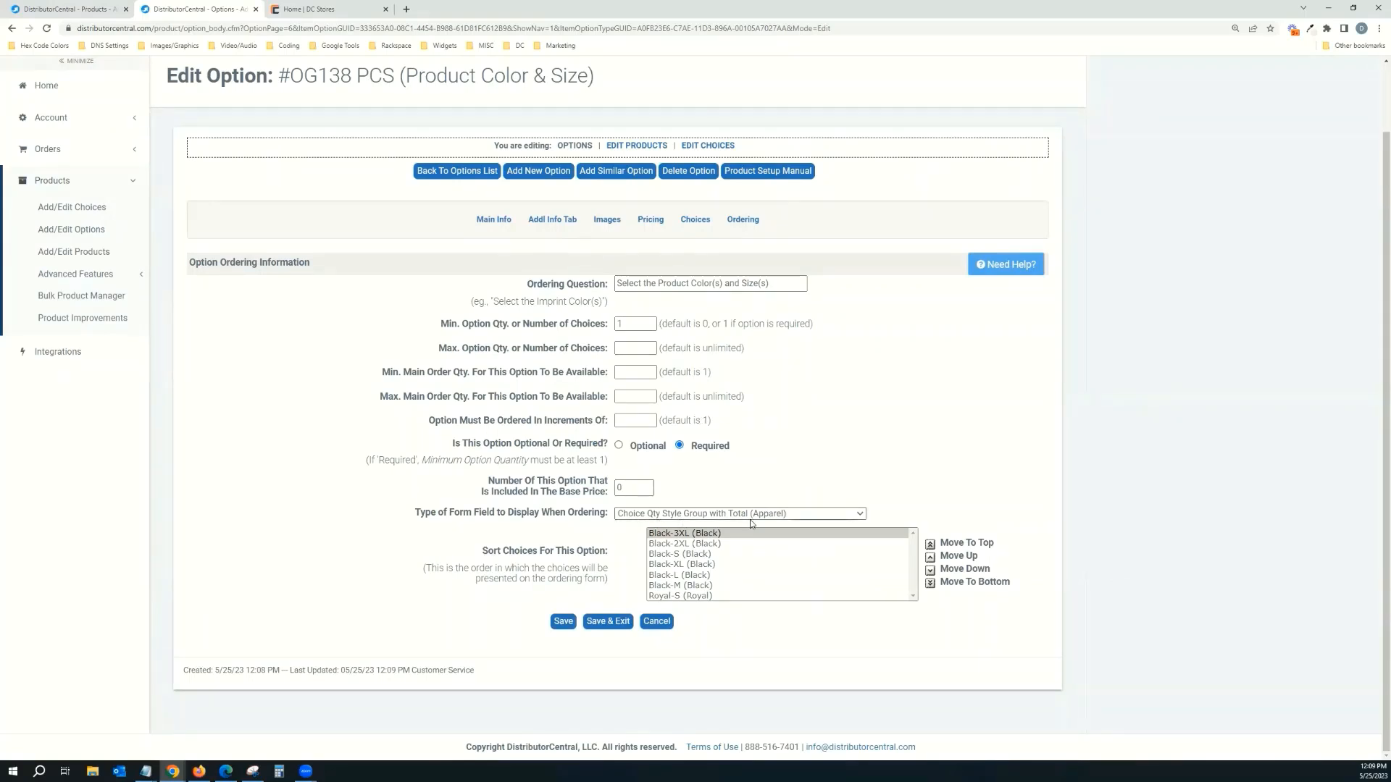
{"action": "left_click", "coordinate": [773, 517]}
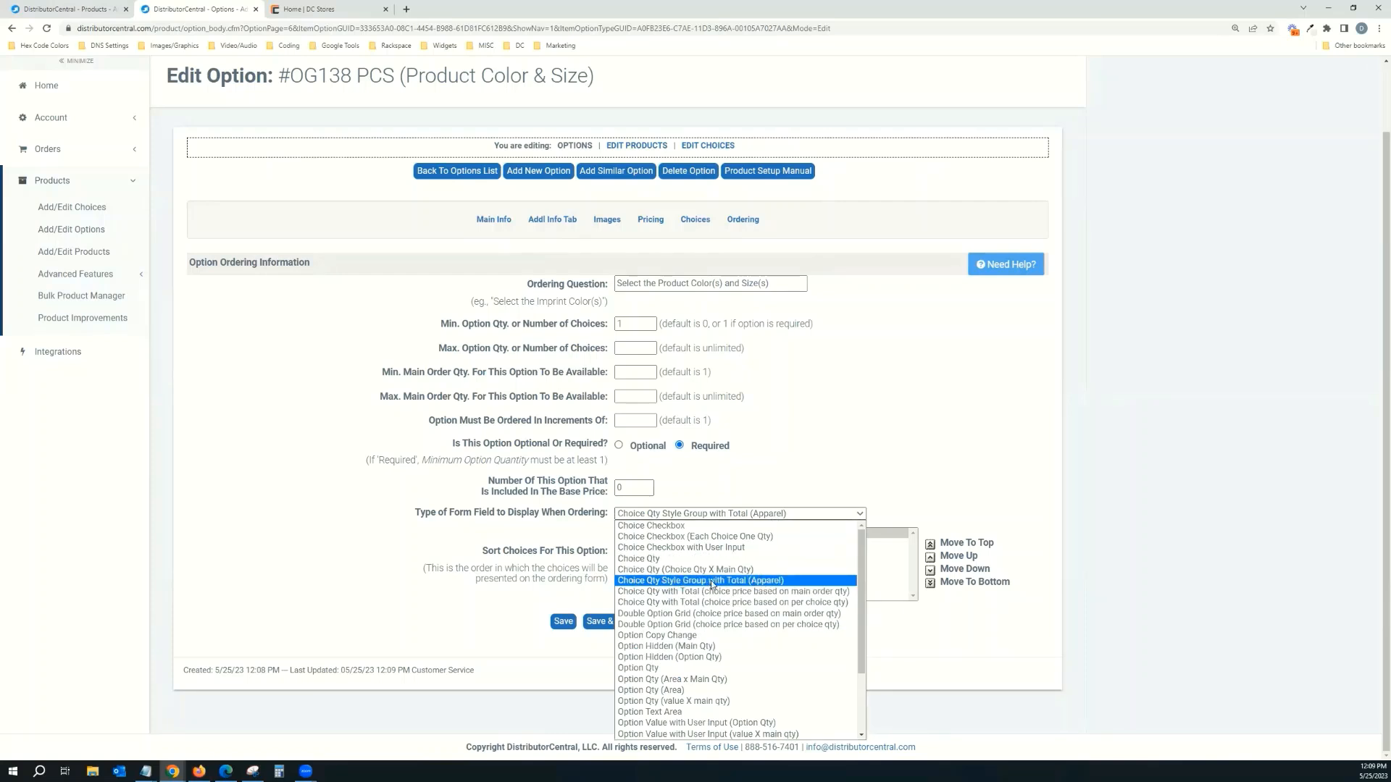
{"action": "left_click", "coordinate": [752, 581]}
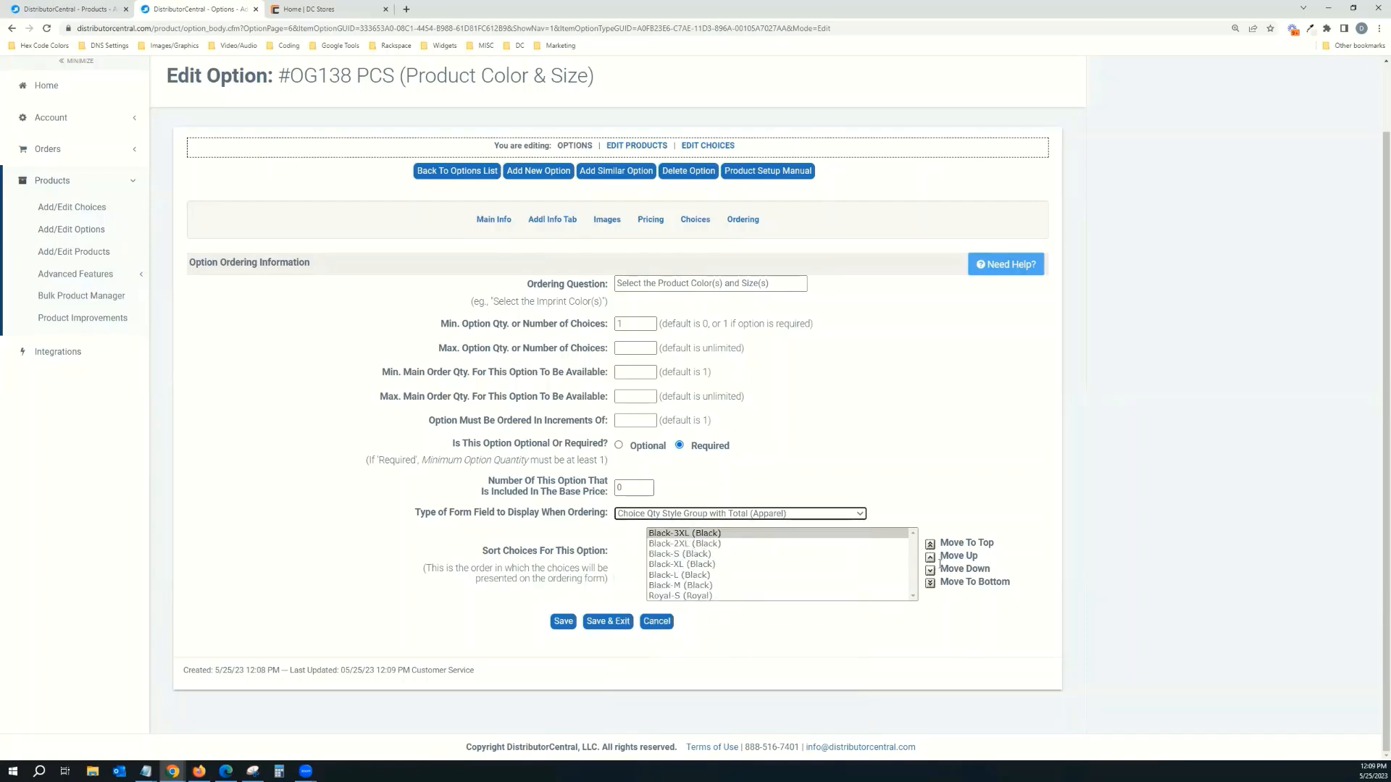
- Move Black-3XL, Black-2XL and Royal-S to the end of the option's choice sort order
{"action": "left_click", "coordinate": [713, 534]}
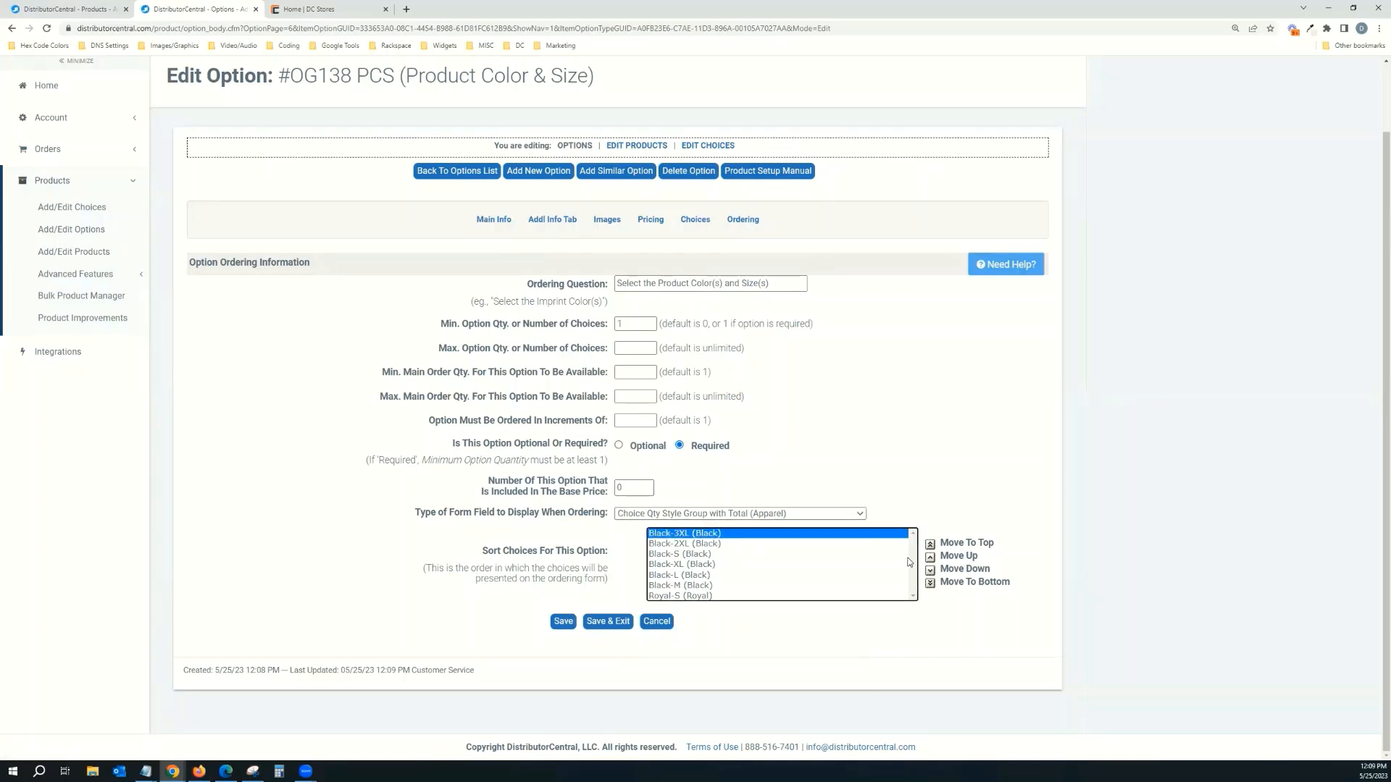
{"action": "left_click", "coordinate": [930, 583]}
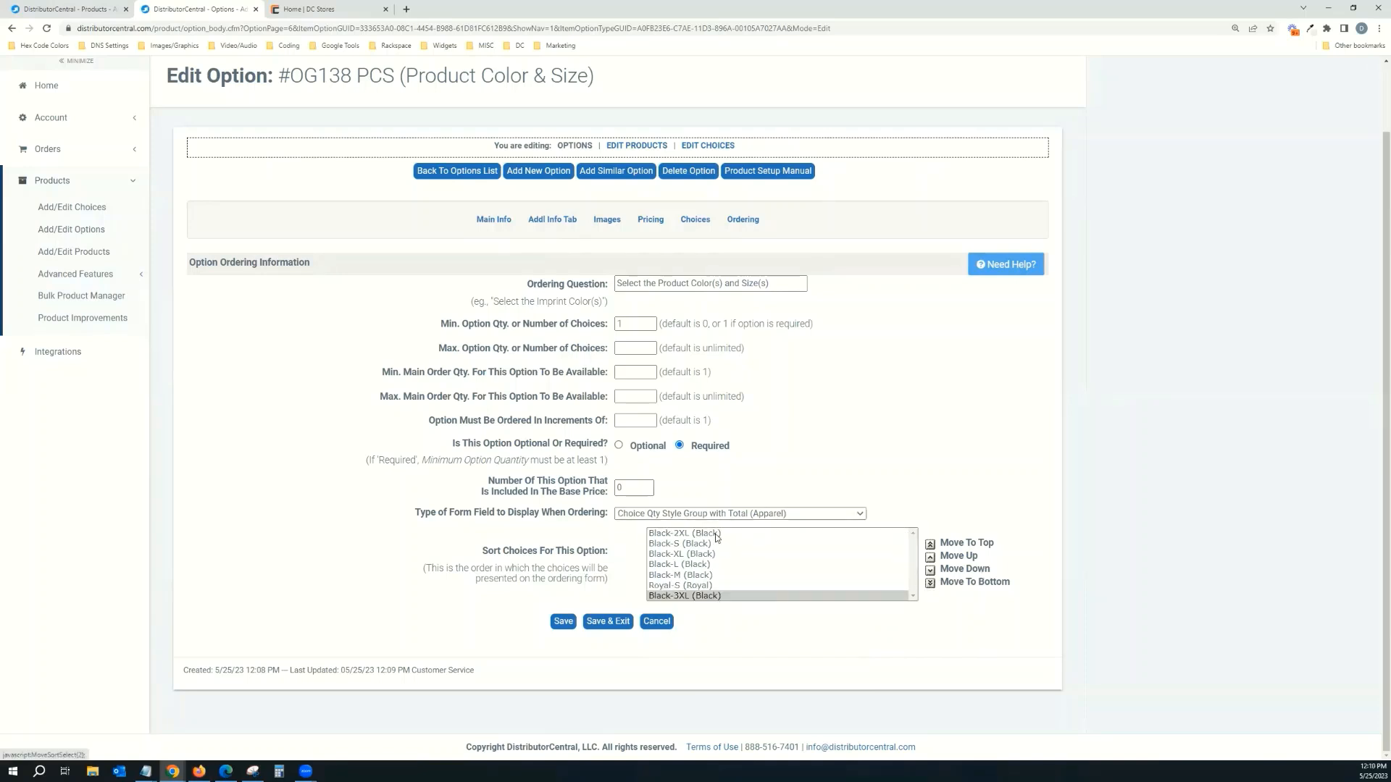
{"action": "left_click", "coordinate": [930, 583]}
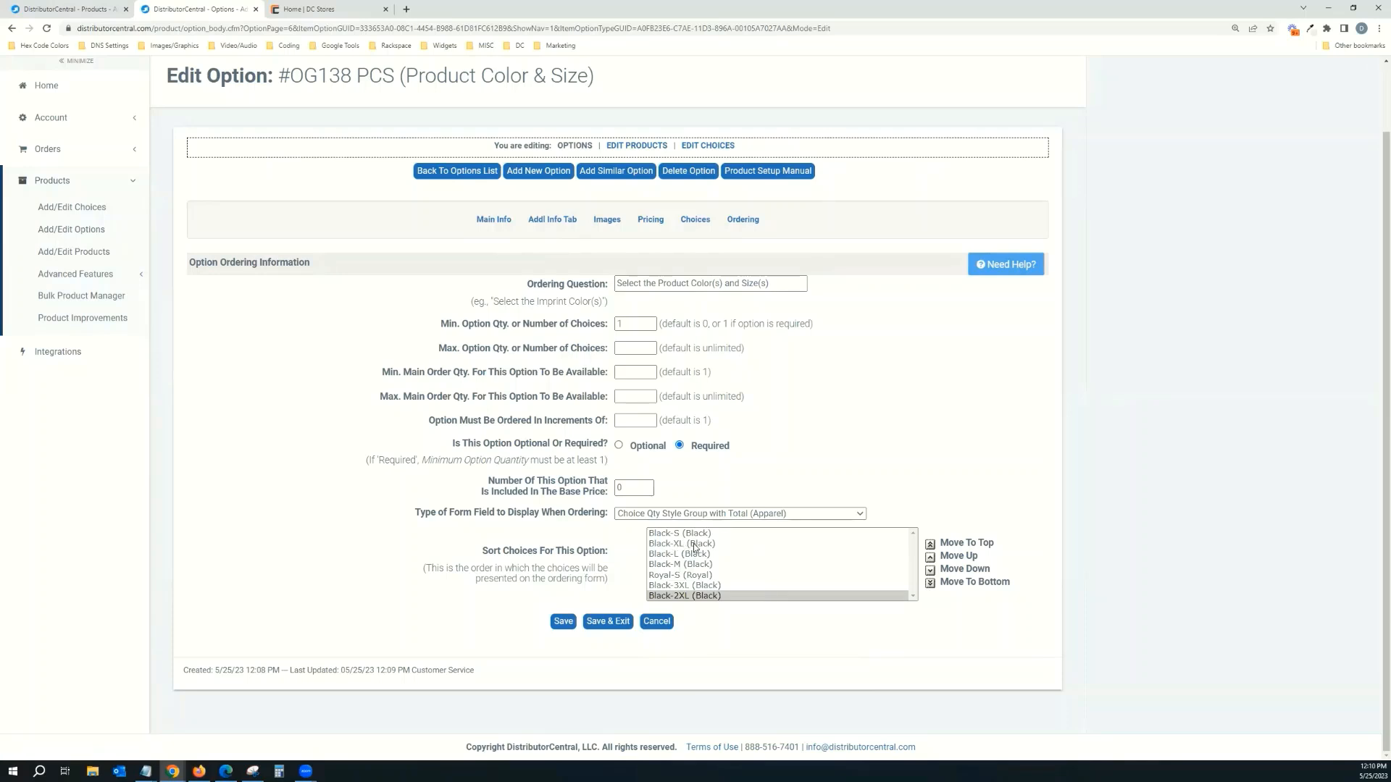
{"action": "left_click", "coordinate": [710, 576]}
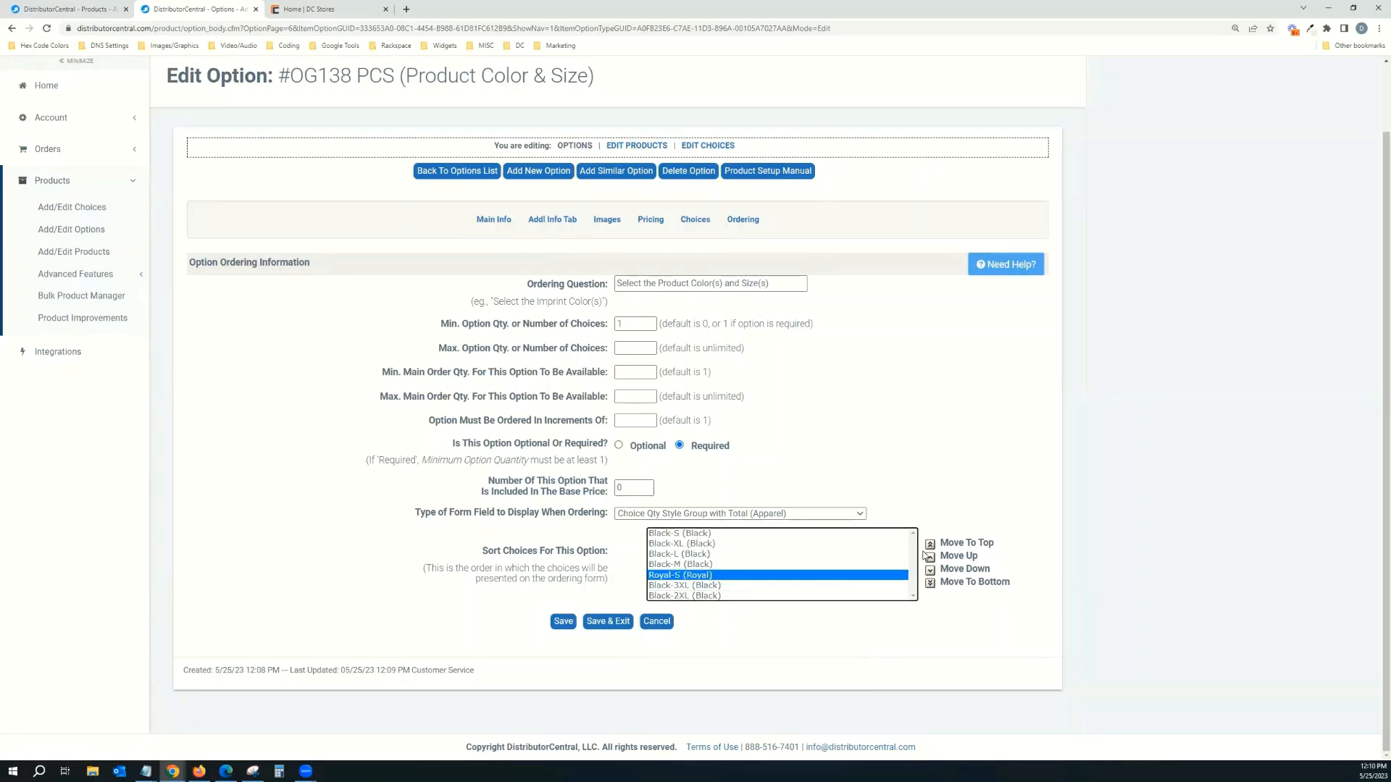
{"action": "left_click", "coordinate": [930, 583]}
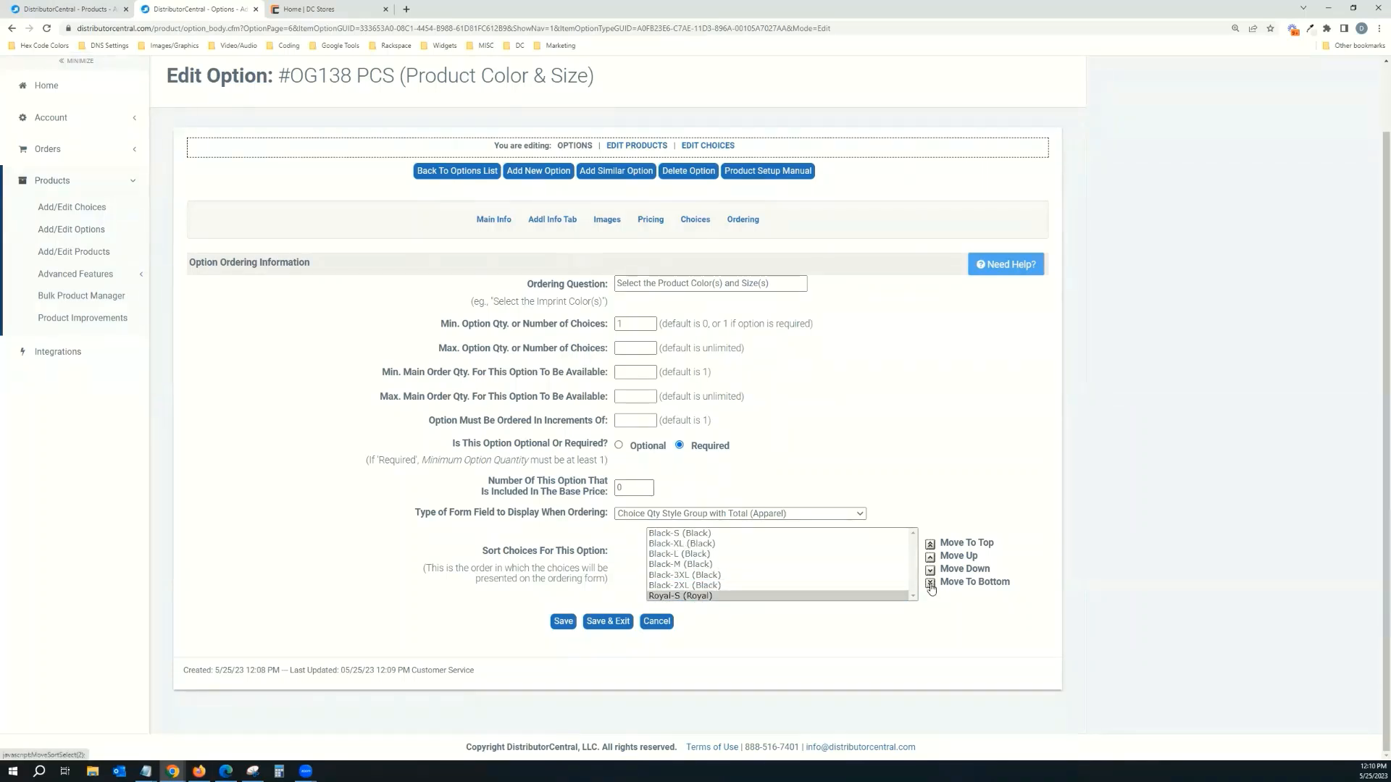
- Sort the Black choices as S, M, L, XL, 2XL, 3XL, save the option, and open the products list
{"action": "left_click", "coordinate": [698, 565]}
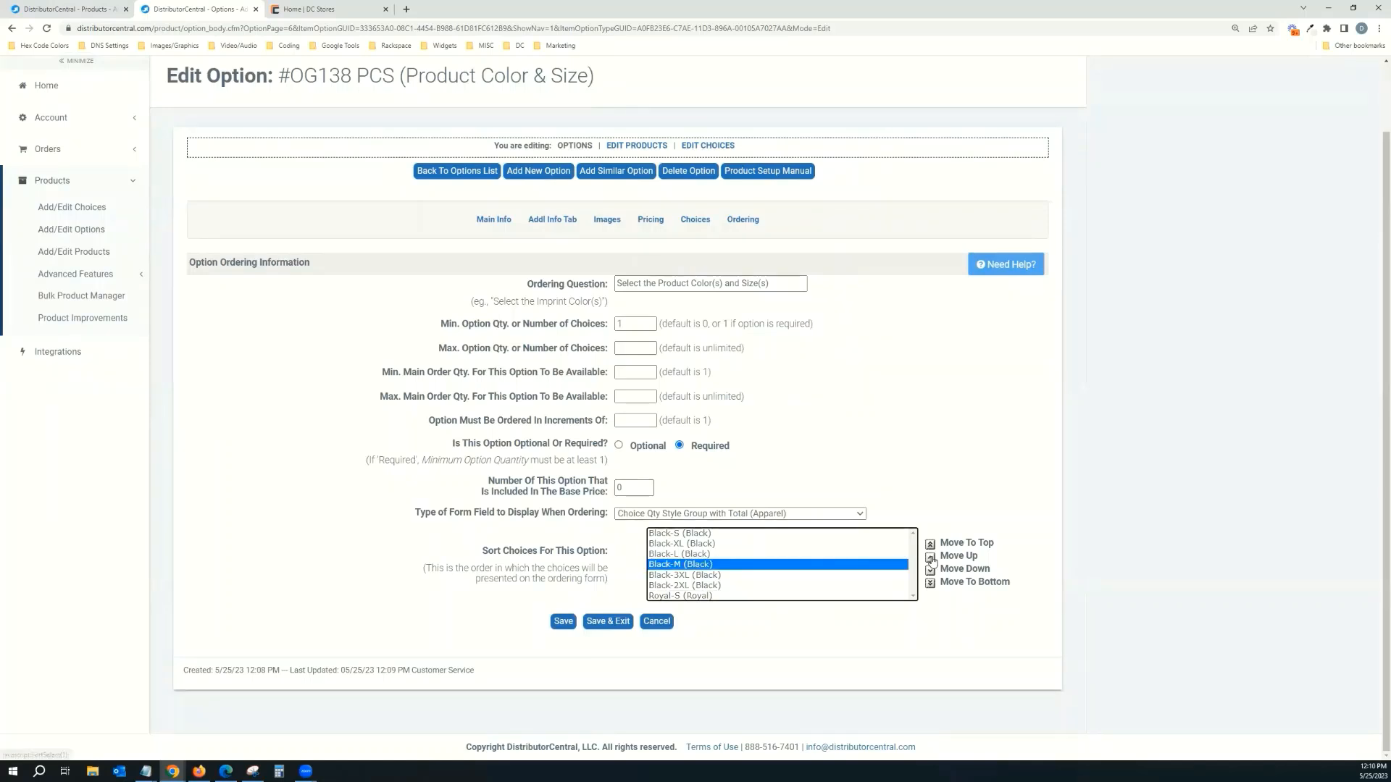
{"action": "left_click", "coordinate": [931, 558]}
{"action": "left_click", "coordinate": [931, 557]}
{"action": "left_click", "coordinate": [723, 565]}
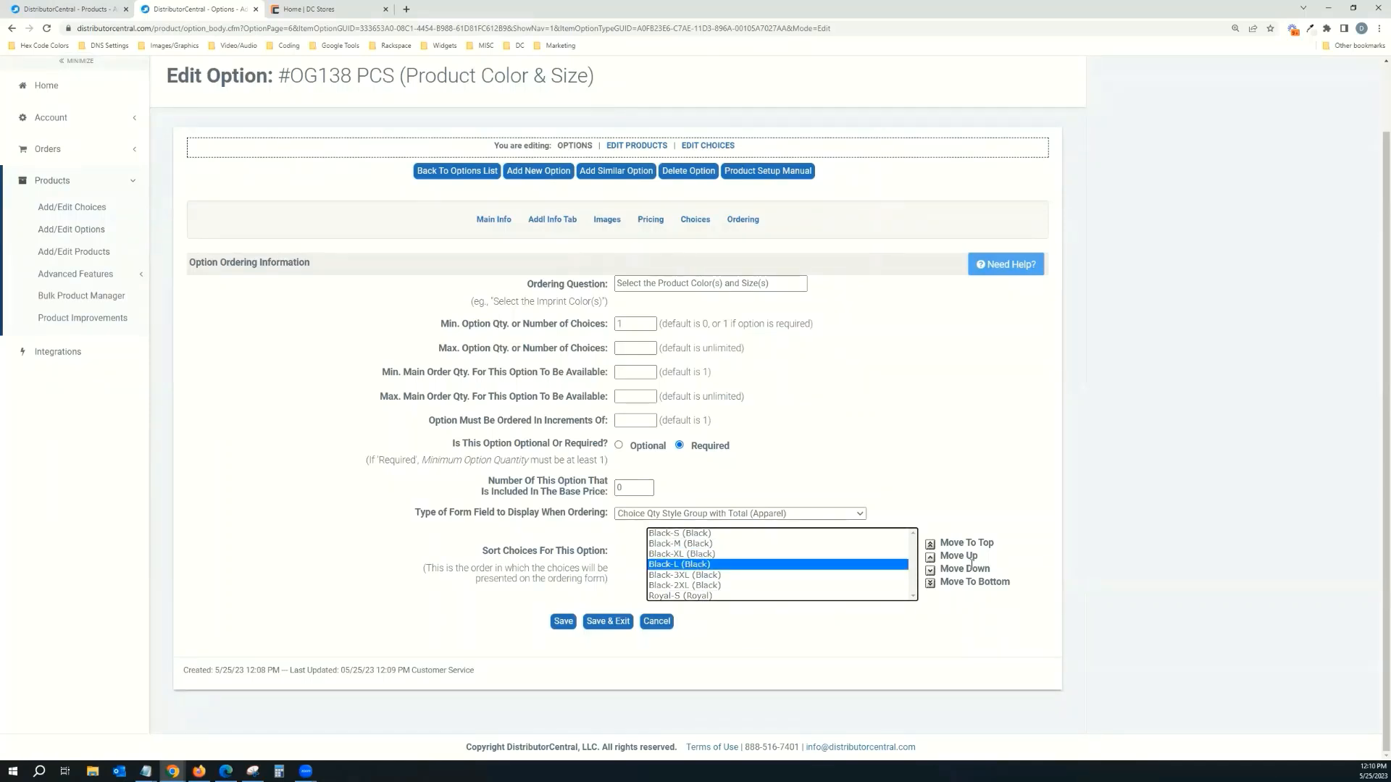
{"action": "left_click", "coordinate": [930, 557]}
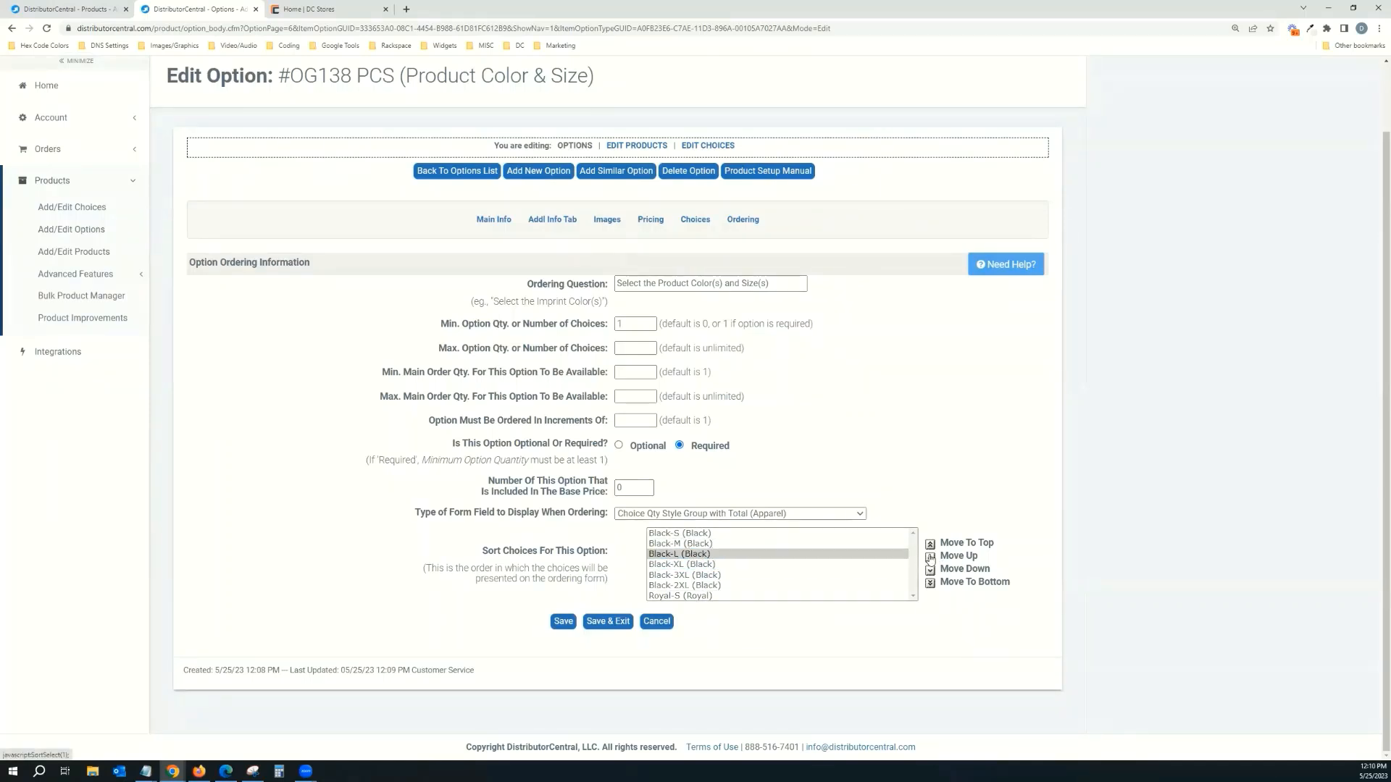
{"action": "left_click", "coordinate": [714, 587]}
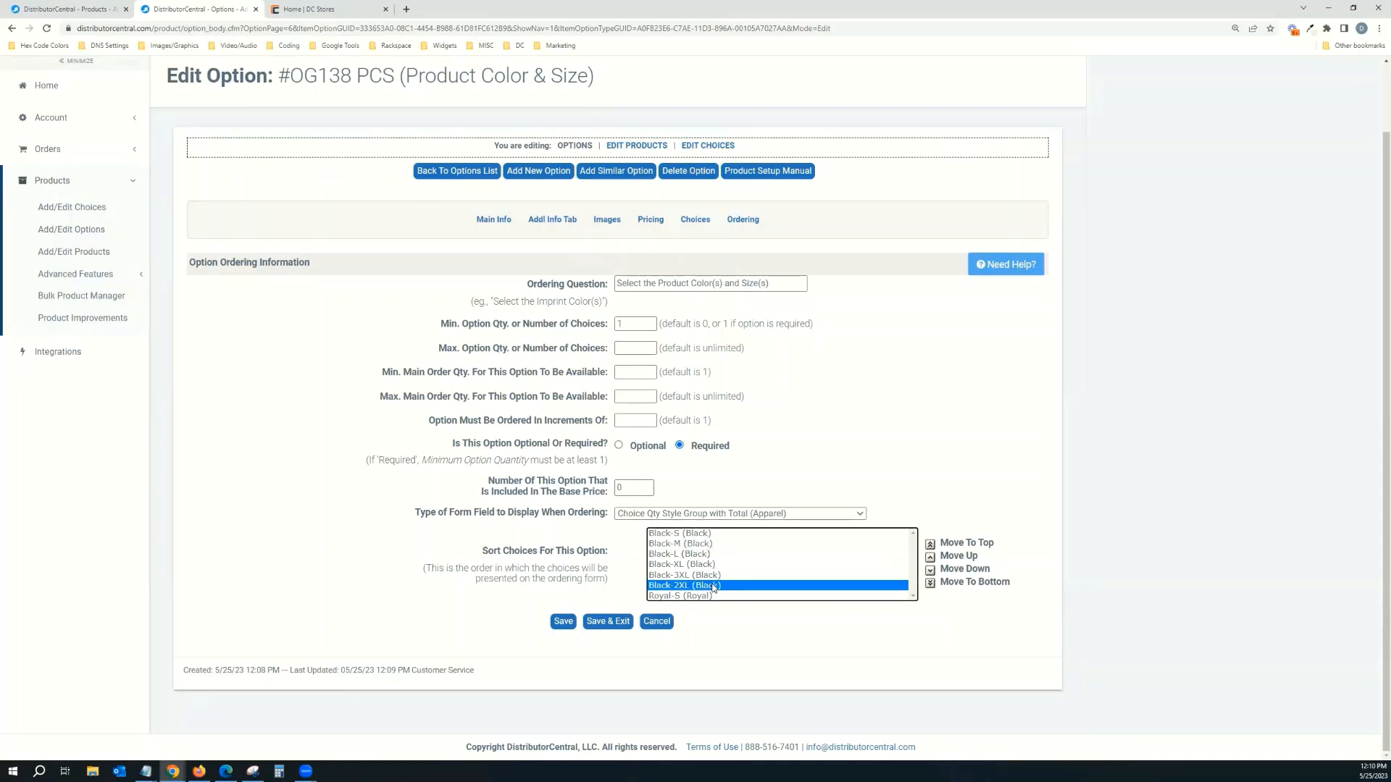
{"action": "left_click", "coordinate": [930, 558]}
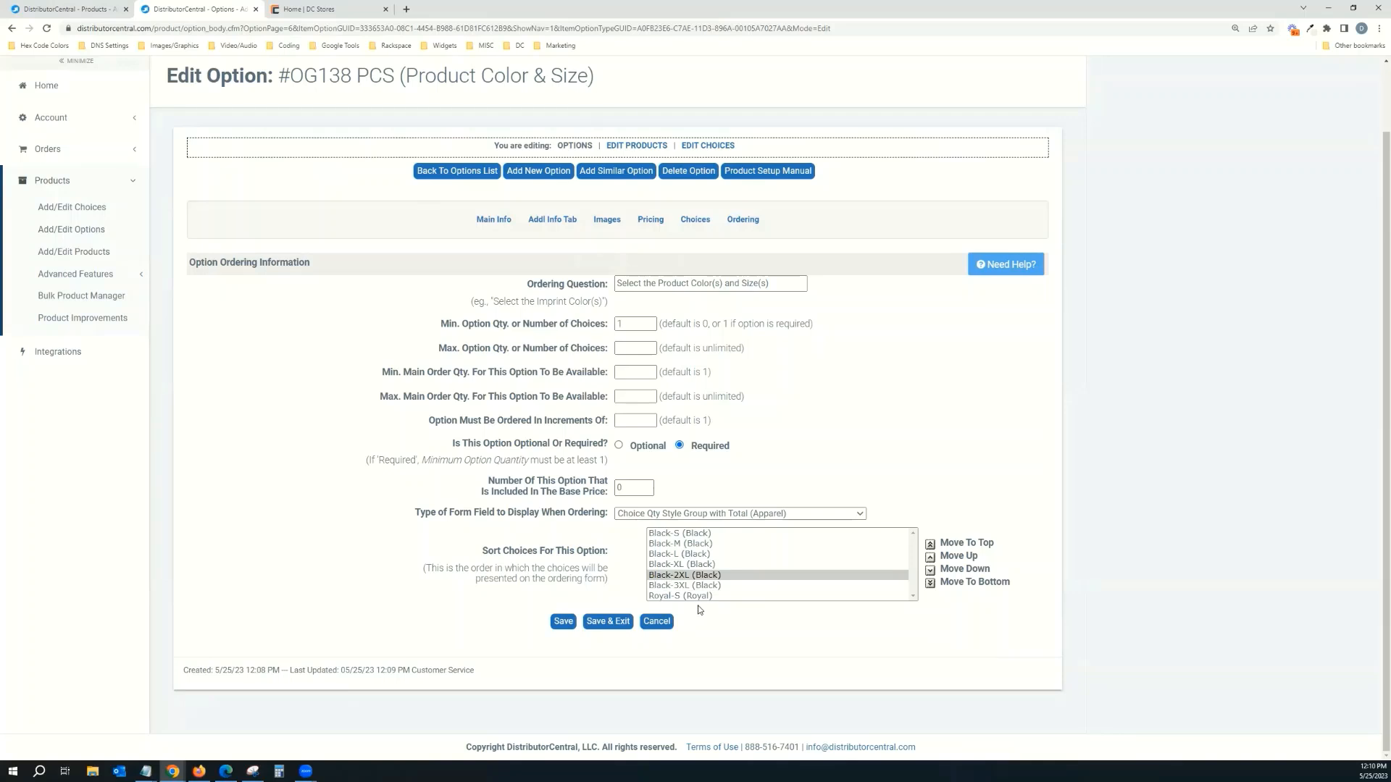
{"action": "left_click", "coordinate": [563, 622]}
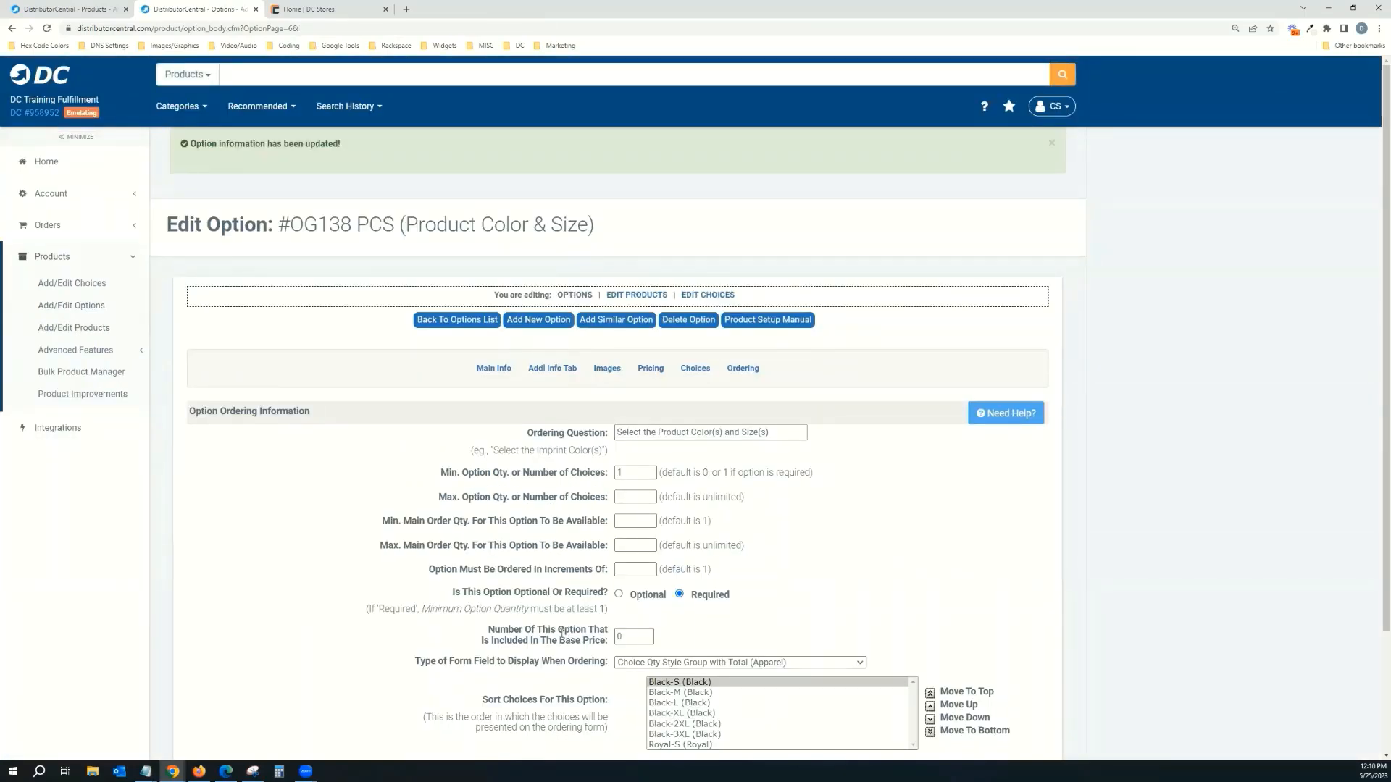
{"action": "left_click", "coordinate": [629, 295]}
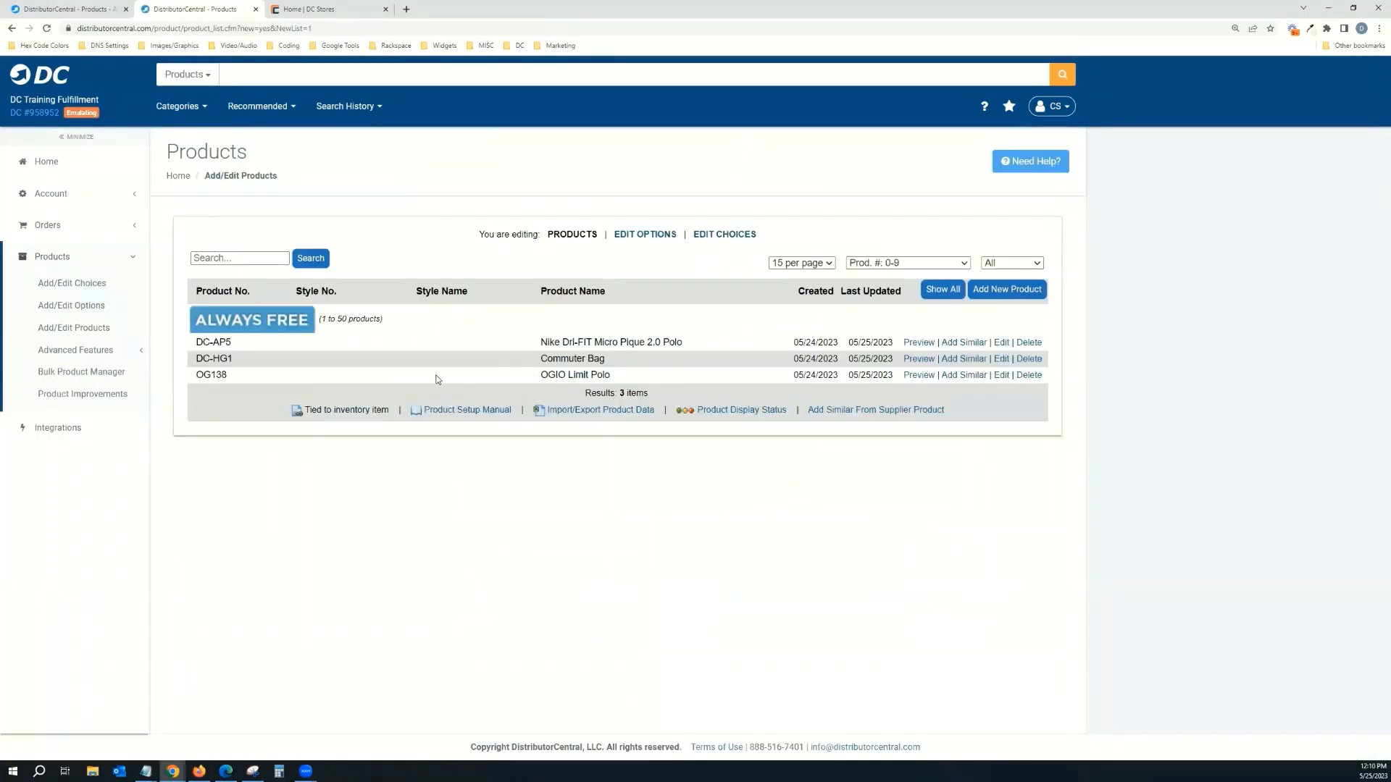
- Assign the OG138 PCS - Product Color & Size option to the OGIO Limit Polo product and save it
{"action": "left_click", "coordinate": [1001, 375]}
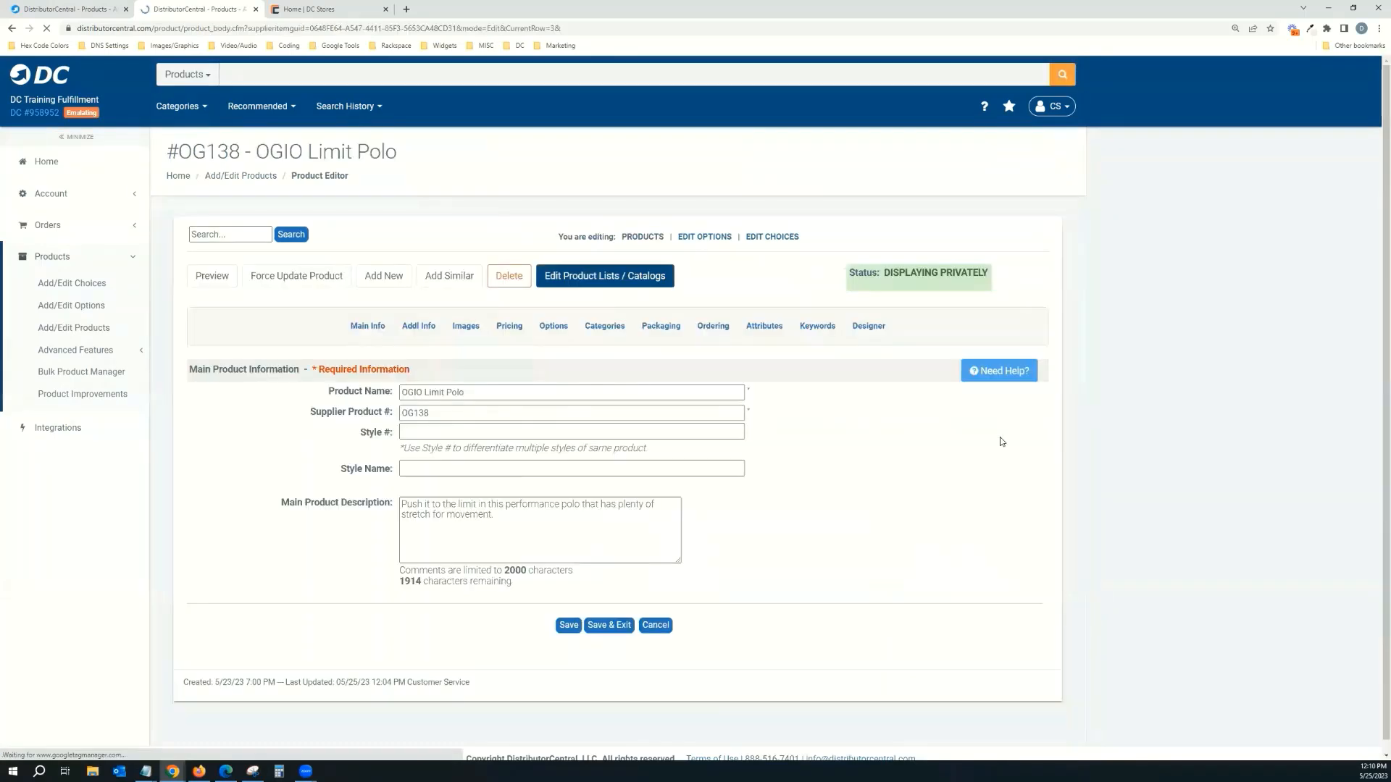
{"action": "left_click", "coordinate": [545, 327]}
{"action": "scroll", "coordinate": [487, 623], "scroll_direction": "down", "scroll_amount": 2}
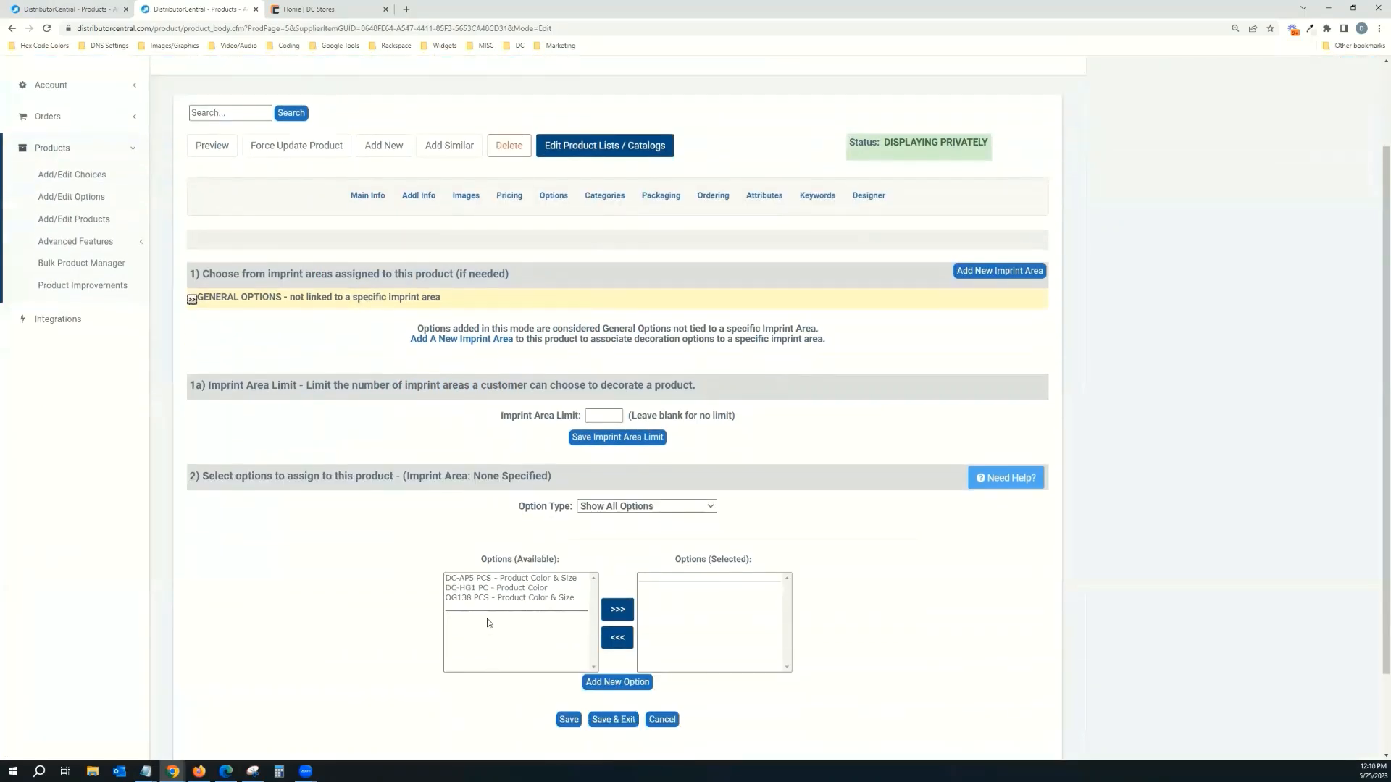
{"action": "left_click", "coordinate": [478, 598]}
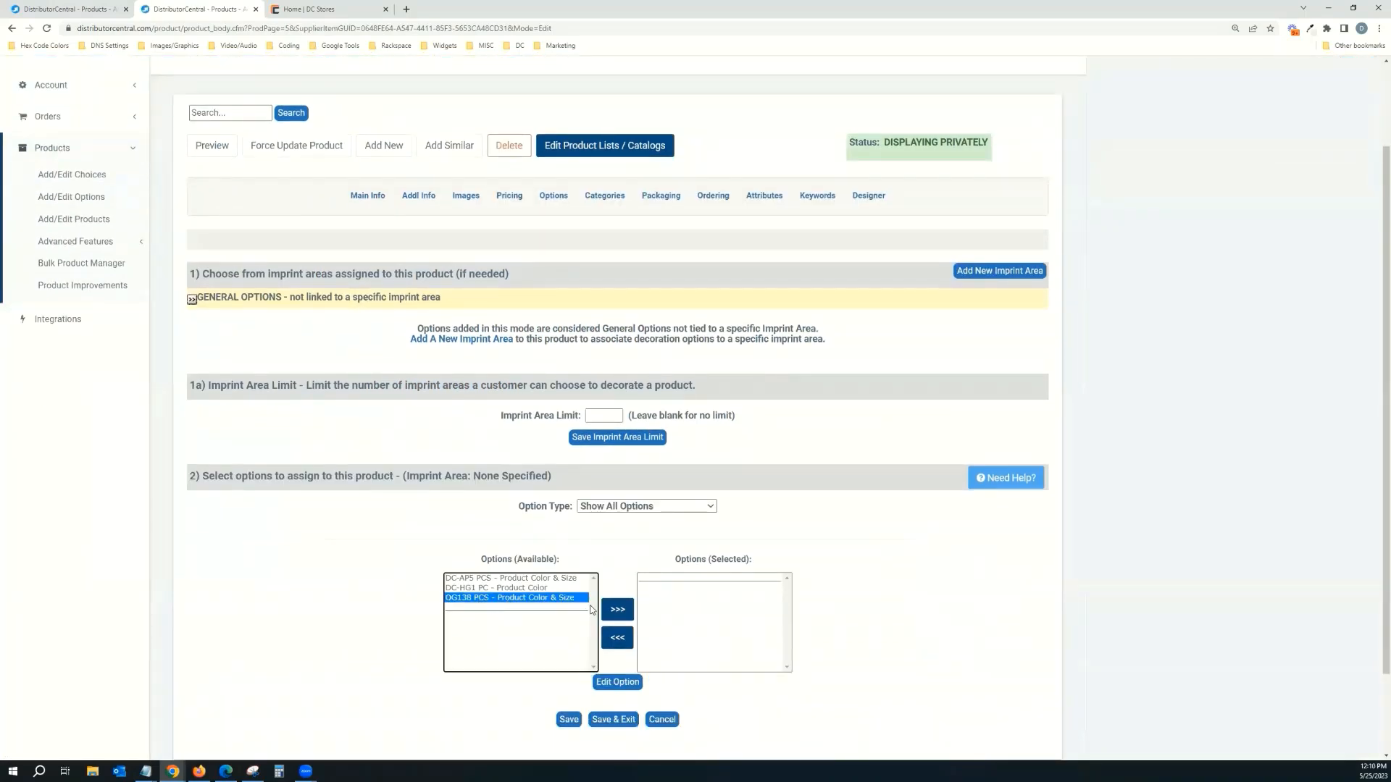
{"action": "left_click", "coordinate": [617, 613]}
{"action": "left_click", "coordinate": [569, 720]}
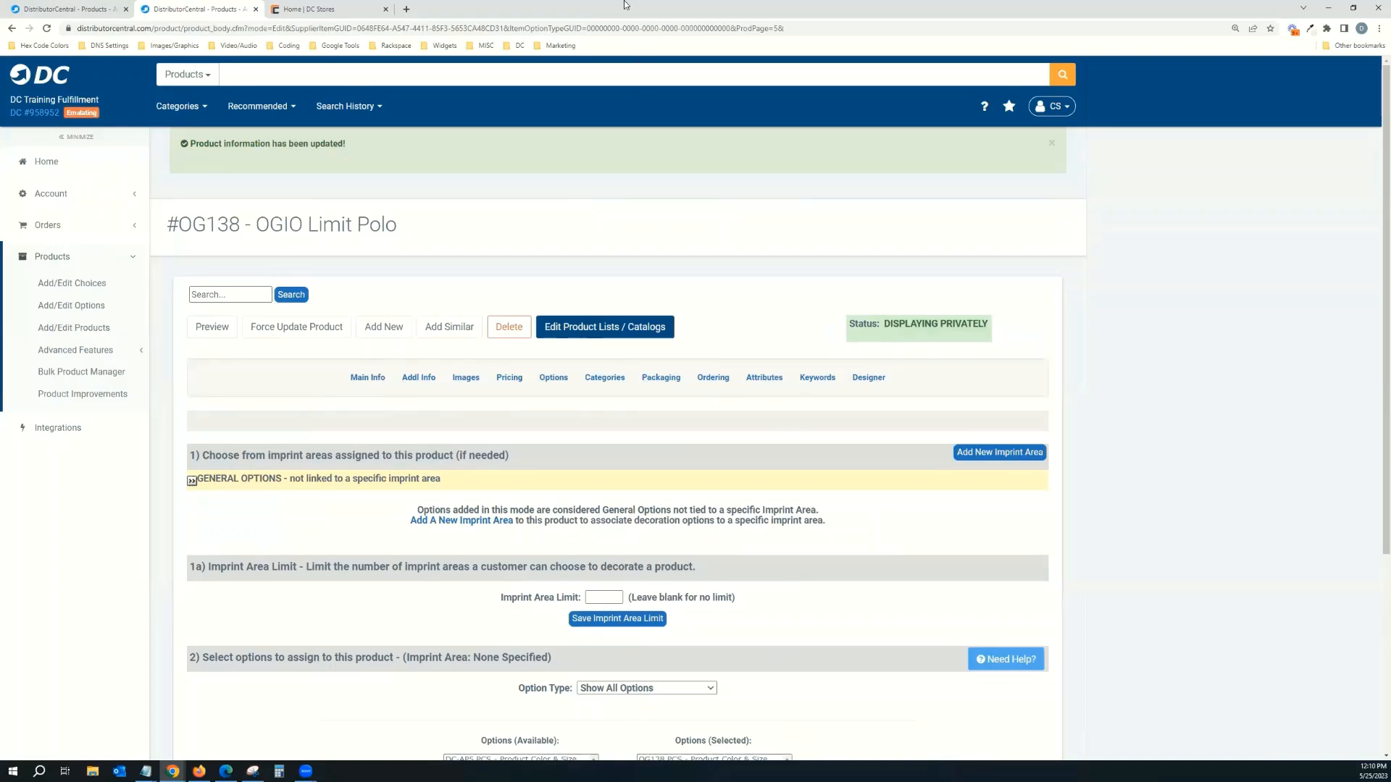
- Look over the product listings on the Company Store site and return to the product editor
{"action": "key", "text": "ctrl+Tab"}
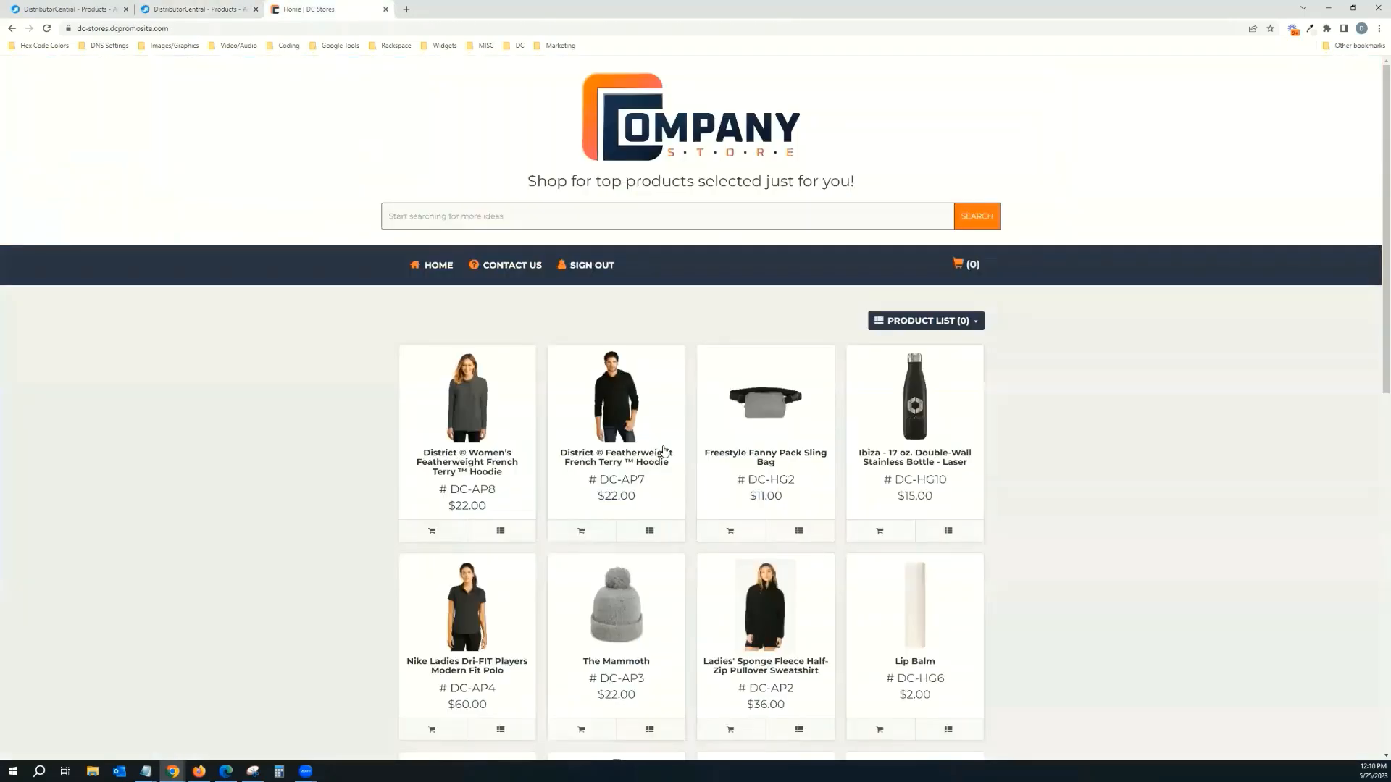
{"action": "scroll", "coordinate": [664, 453], "scroll_direction": "down", "scroll_amount": 3}
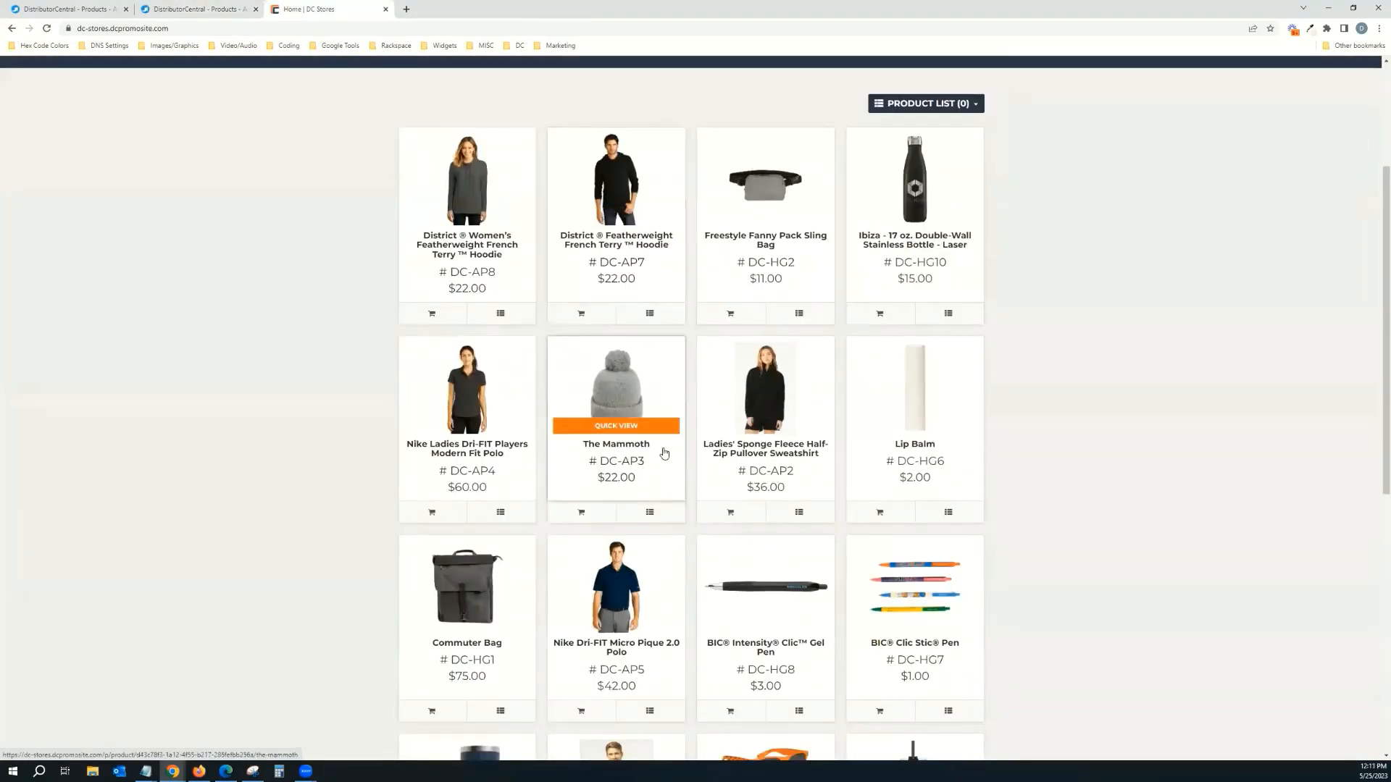
{"action": "scroll", "coordinate": [663, 453], "scroll_direction": "up", "scroll_amount": 2}
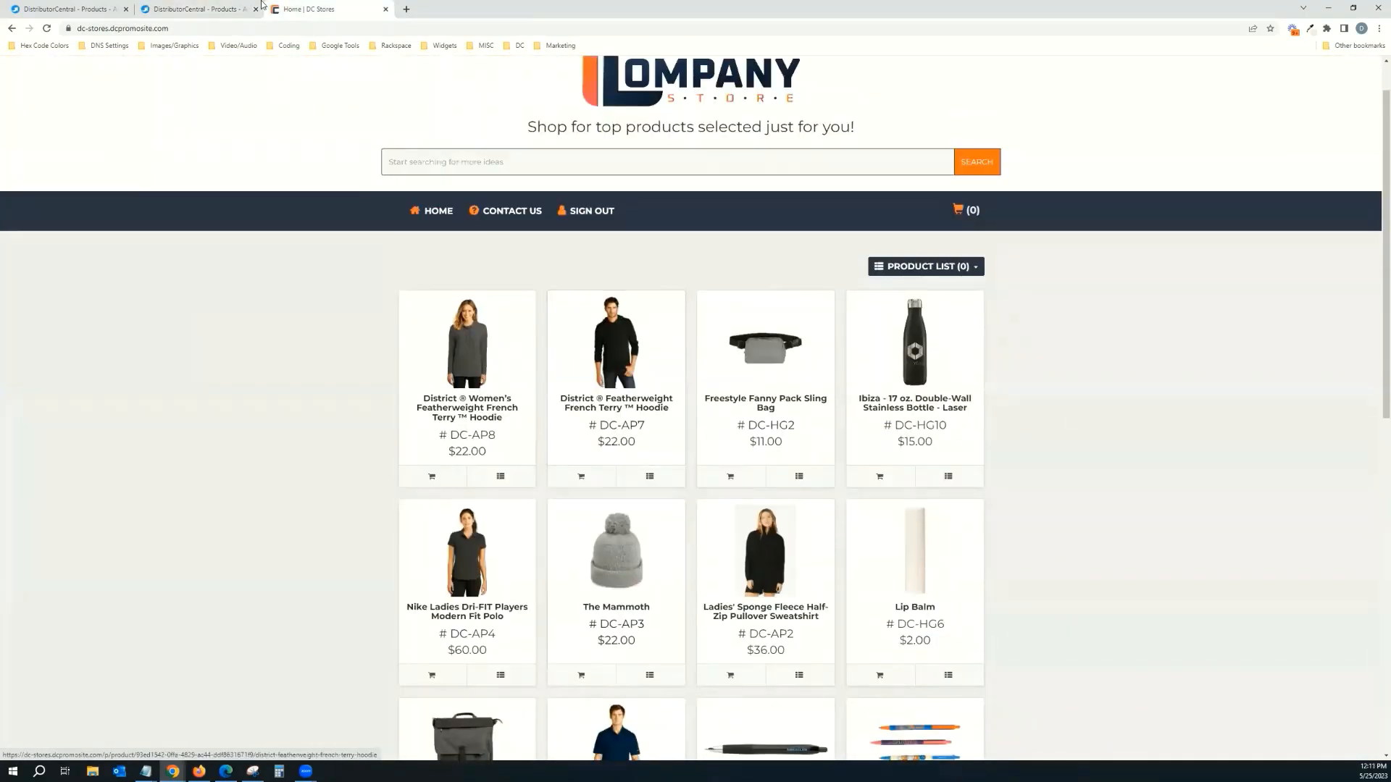
{"action": "key", "text": "ctrl+shift+Tab"}
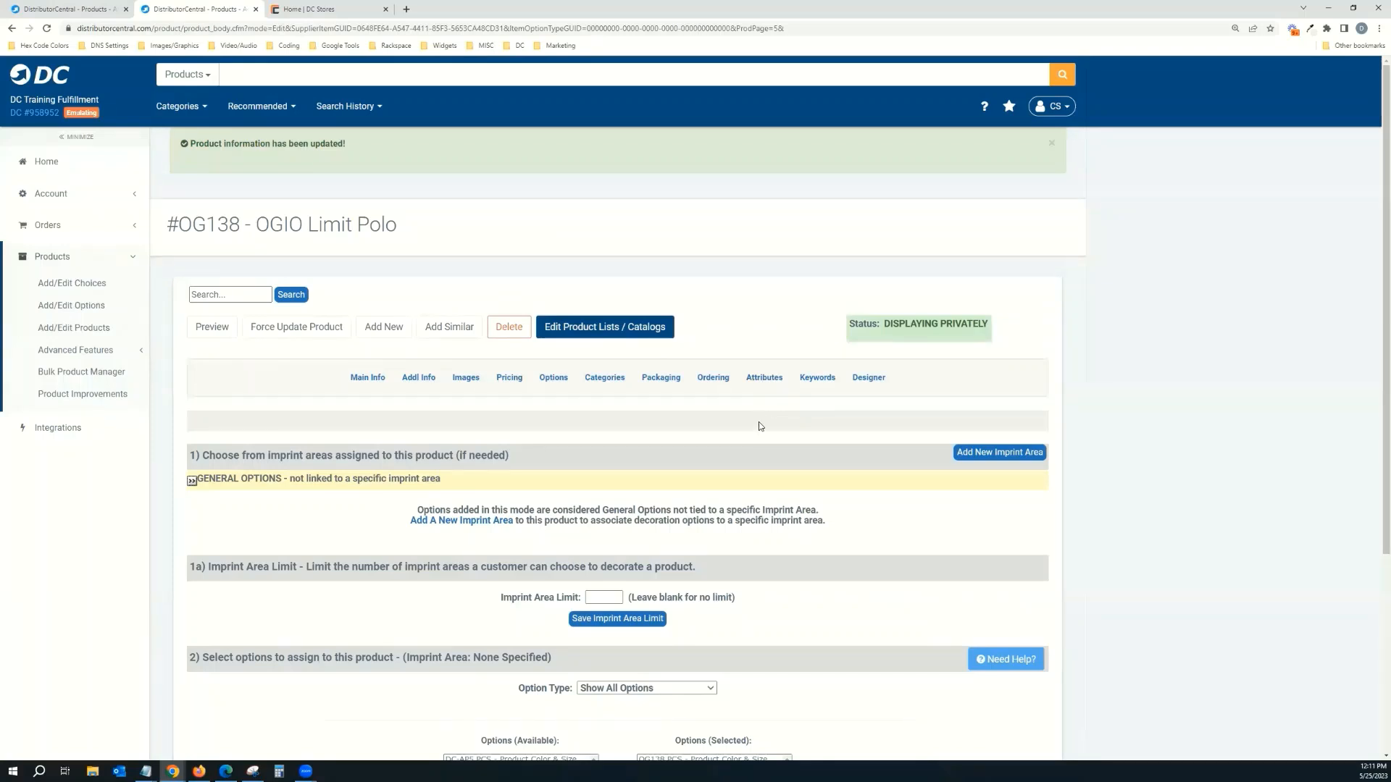
- Add and save a new product named Polo Shirt with supplier number PS and description "Check out this awesome polo shirt!"
{"action": "left_click", "coordinate": [45, 164]}
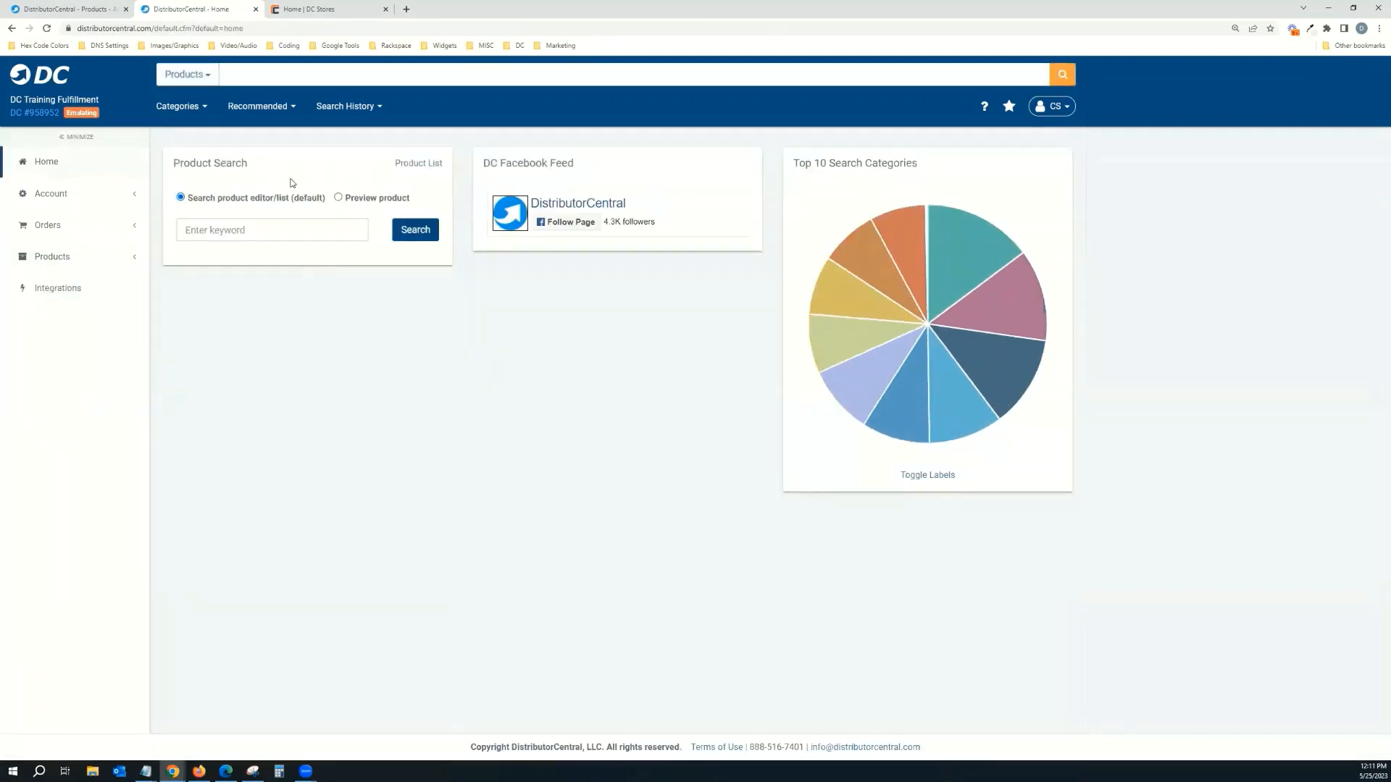
{"action": "left_click", "coordinate": [419, 163]}
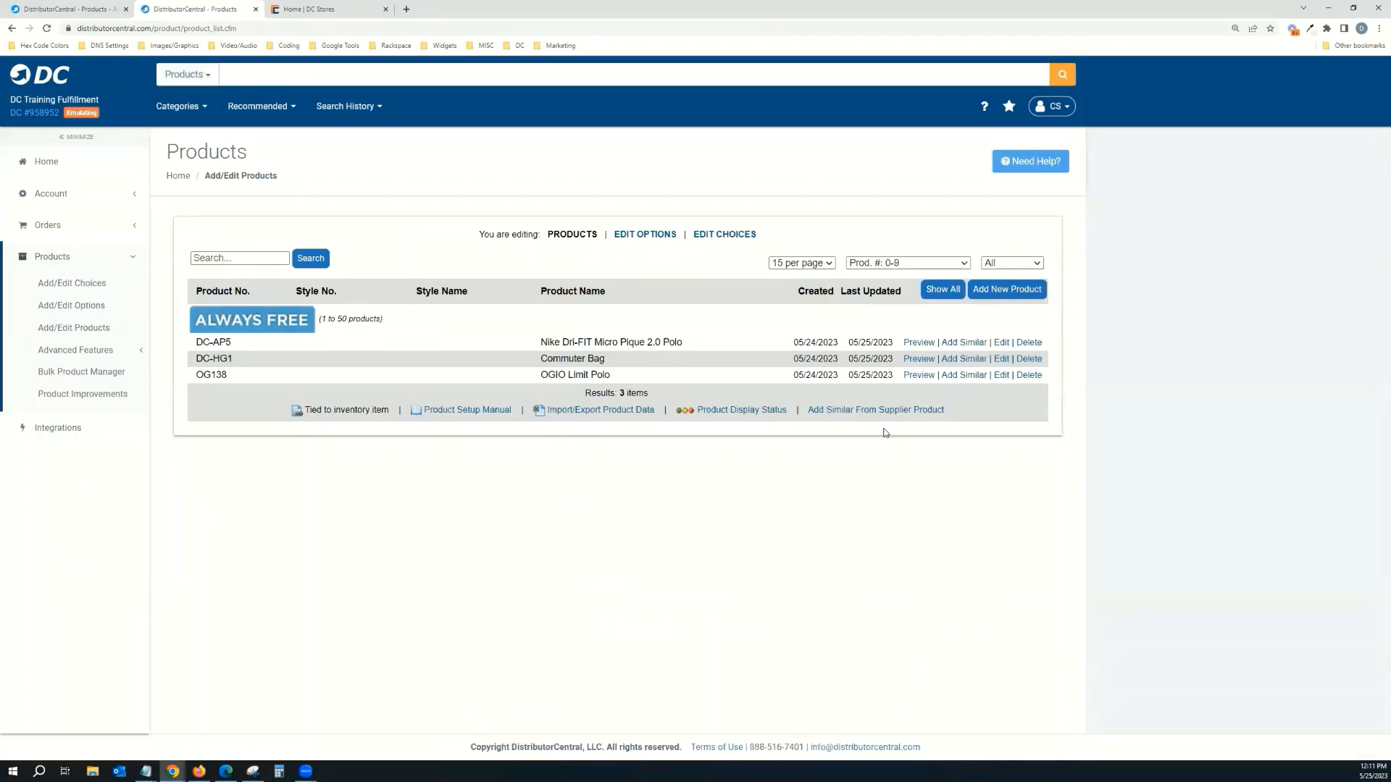
{"action": "left_click", "coordinate": [1002, 289]}
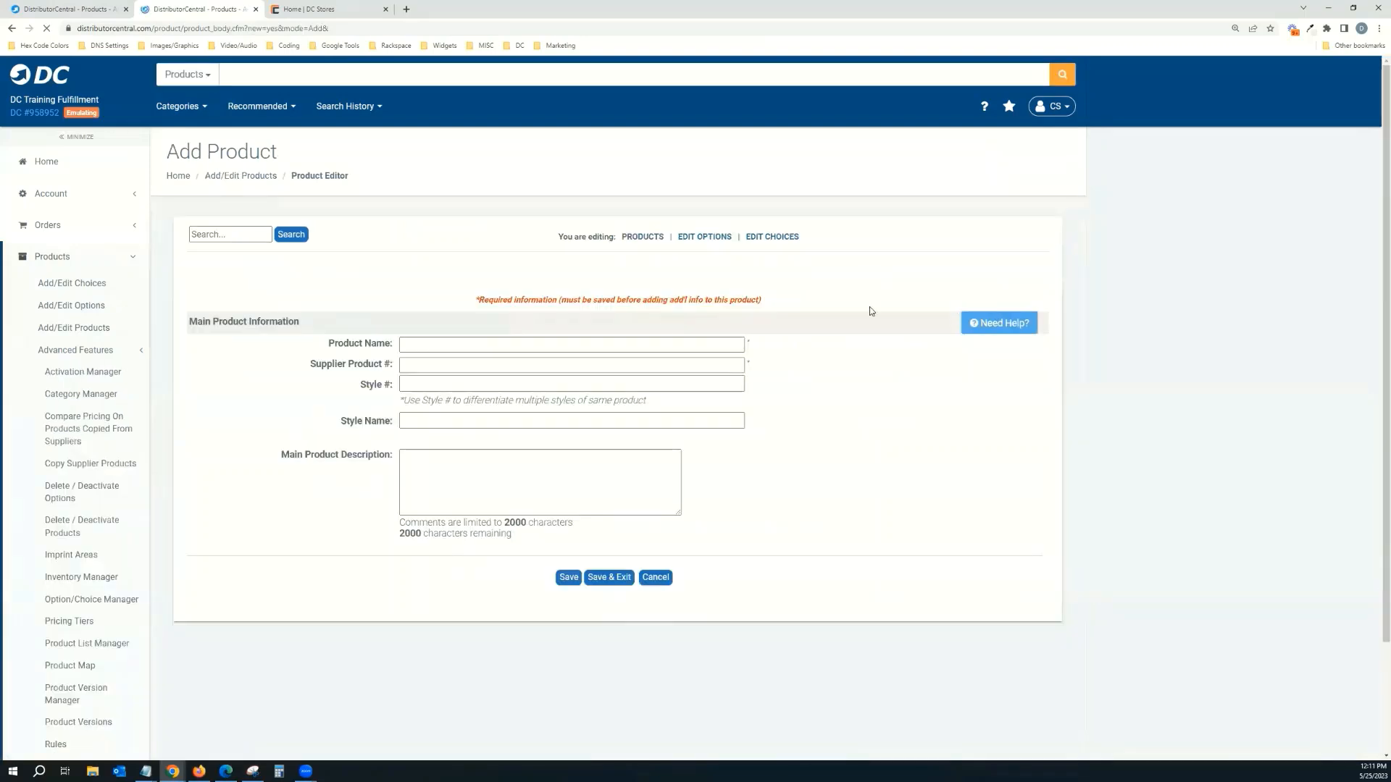
{"action": "left_click", "coordinate": [459, 346]}
{"action": "left_click", "coordinate": [458, 346]}
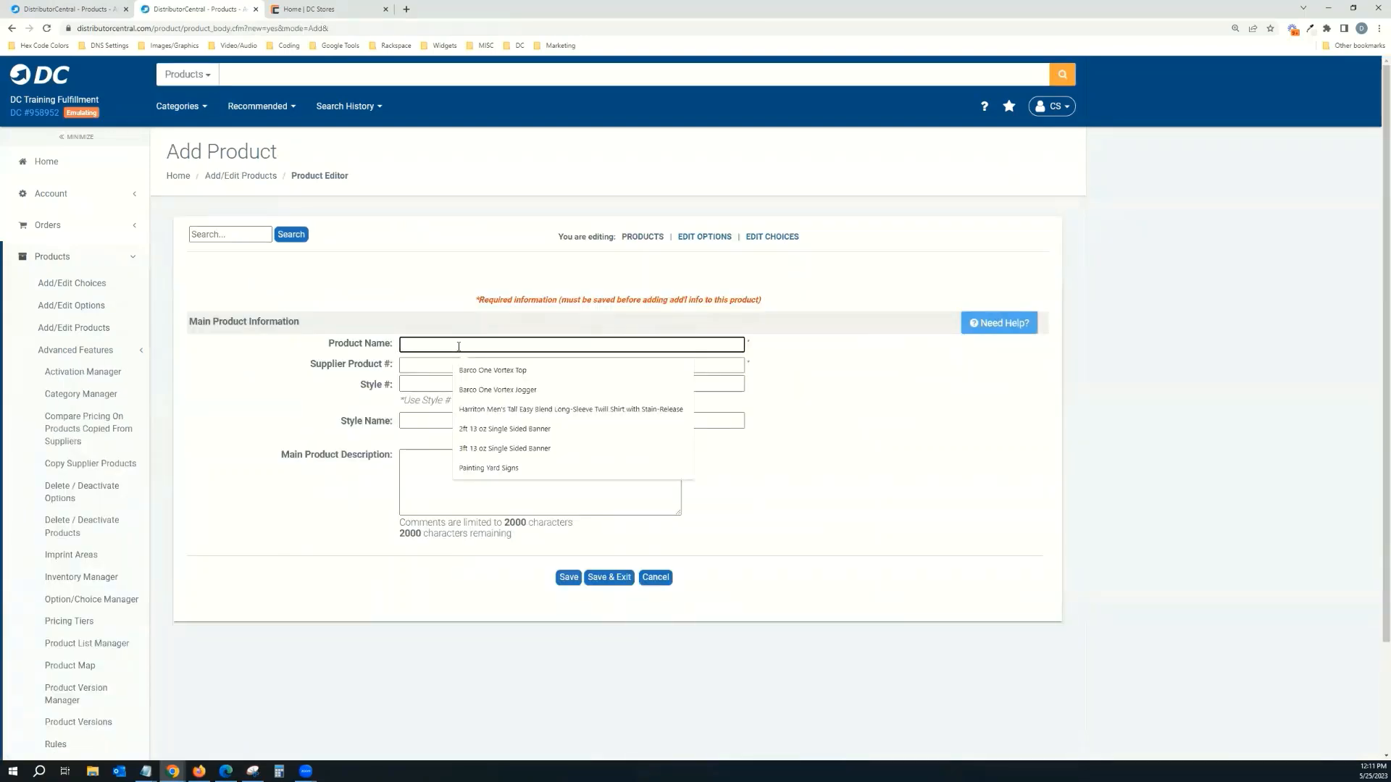
{"action": "type", "text": "Polo"}
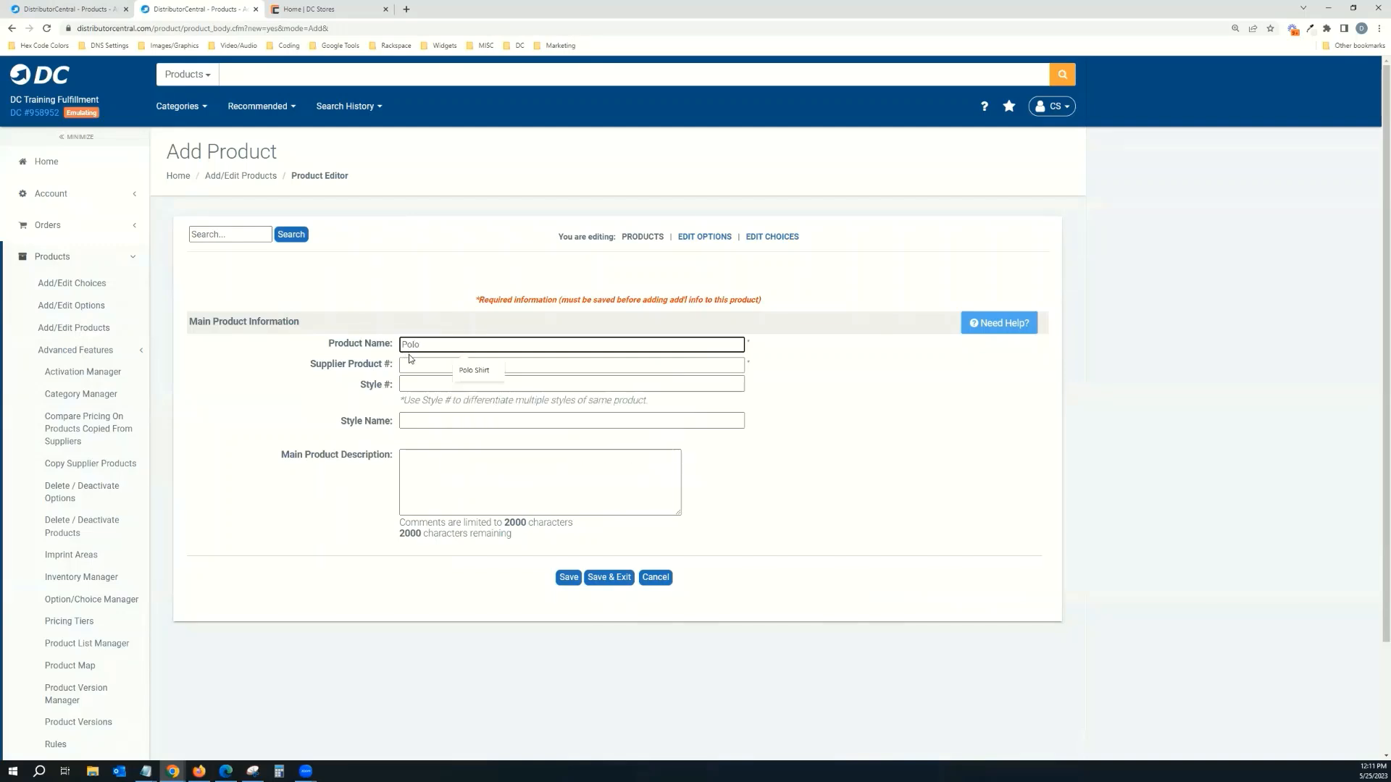
{"action": "type", "text": "Shirt"}
{"action": "left_click", "coordinate": [433, 366]}
{"action": "type", "text": "PS"}
{"action": "left_click", "coordinate": [513, 473]}
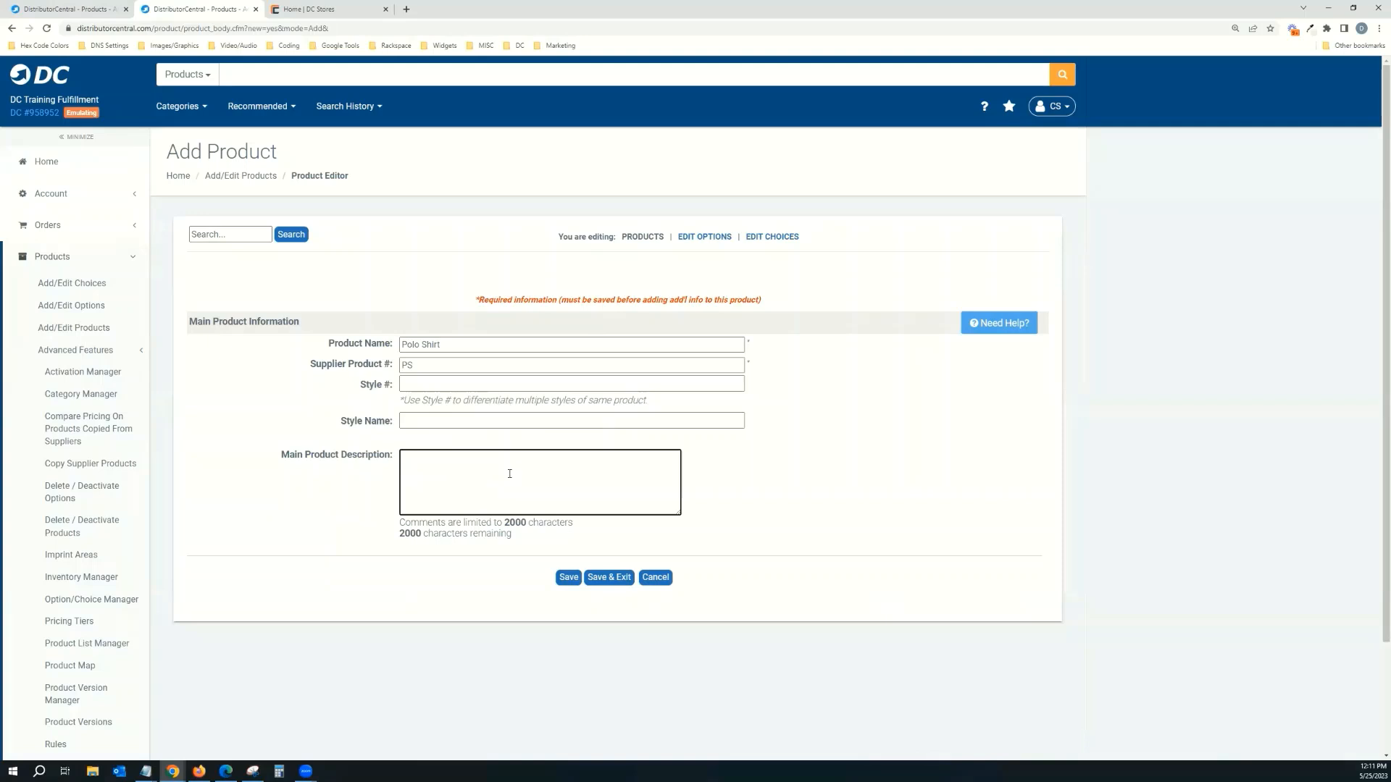
{"action": "type", "text": "Check out this awesome polo shirt!"}
{"action": "left_click", "coordinate": [569, 577]}
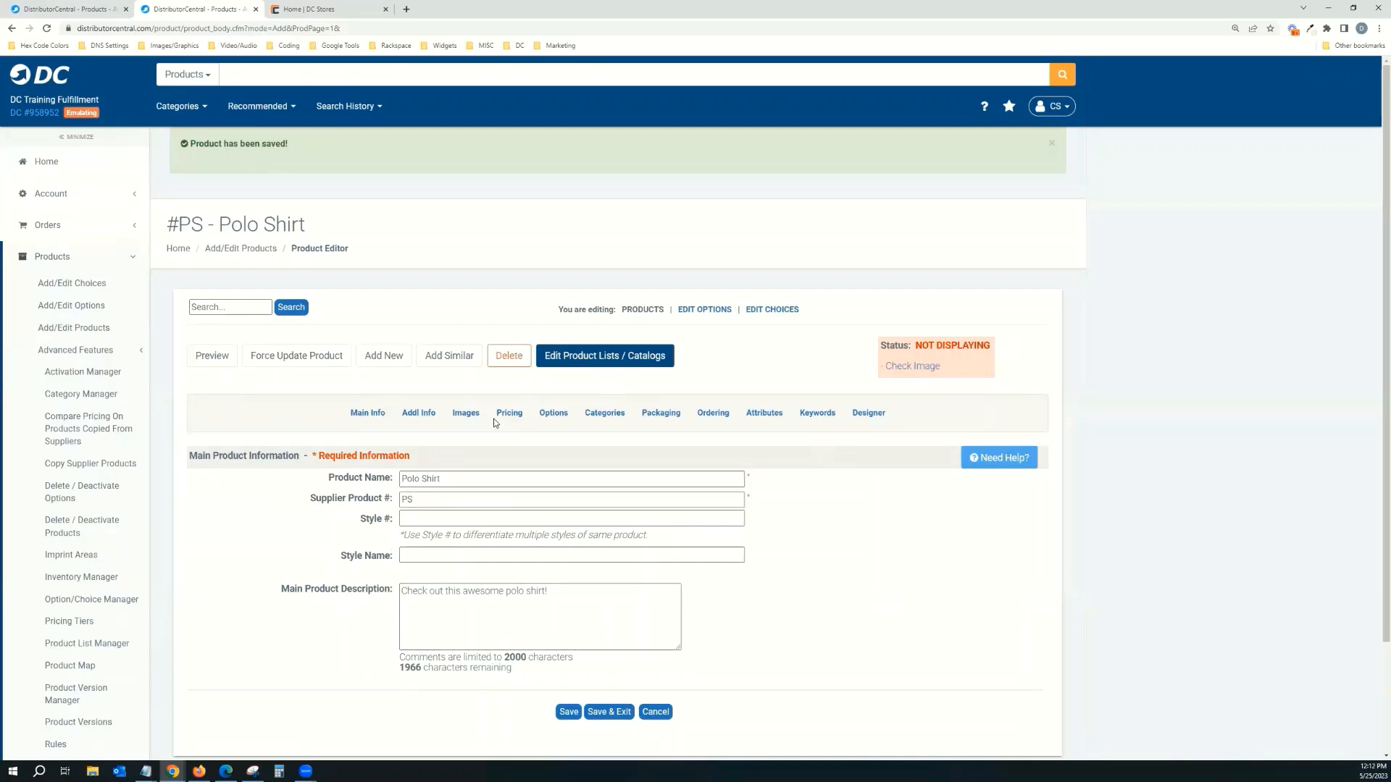
- Upload Black Polo.jpg as the Polo Shirt product's main image
{"action": "left_click", "coordinate": [467, 416]}
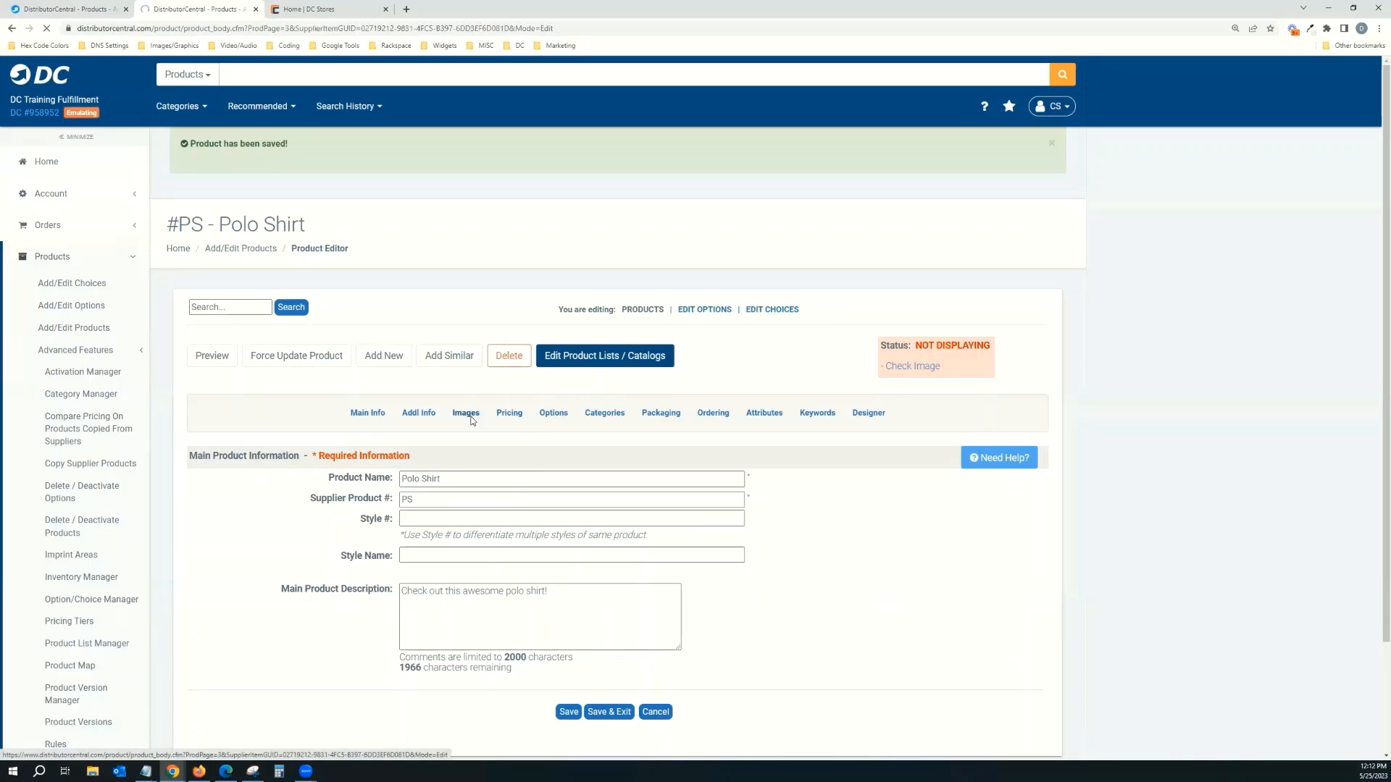
{"action": "scroll", "coordinate": [471, 435], "scroll_direction": "down", "scroll_amount": 2}
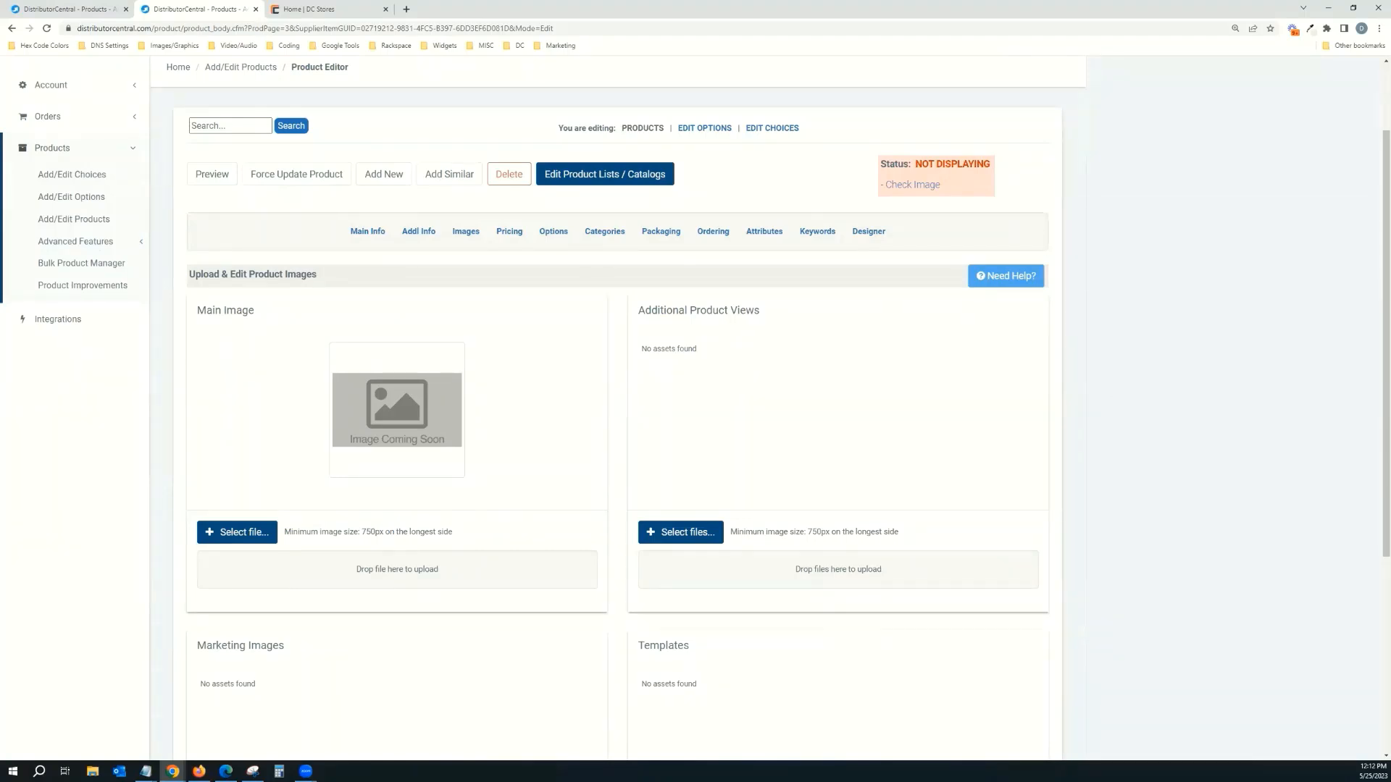
{"action": "key", "text": "alt+Tab"}
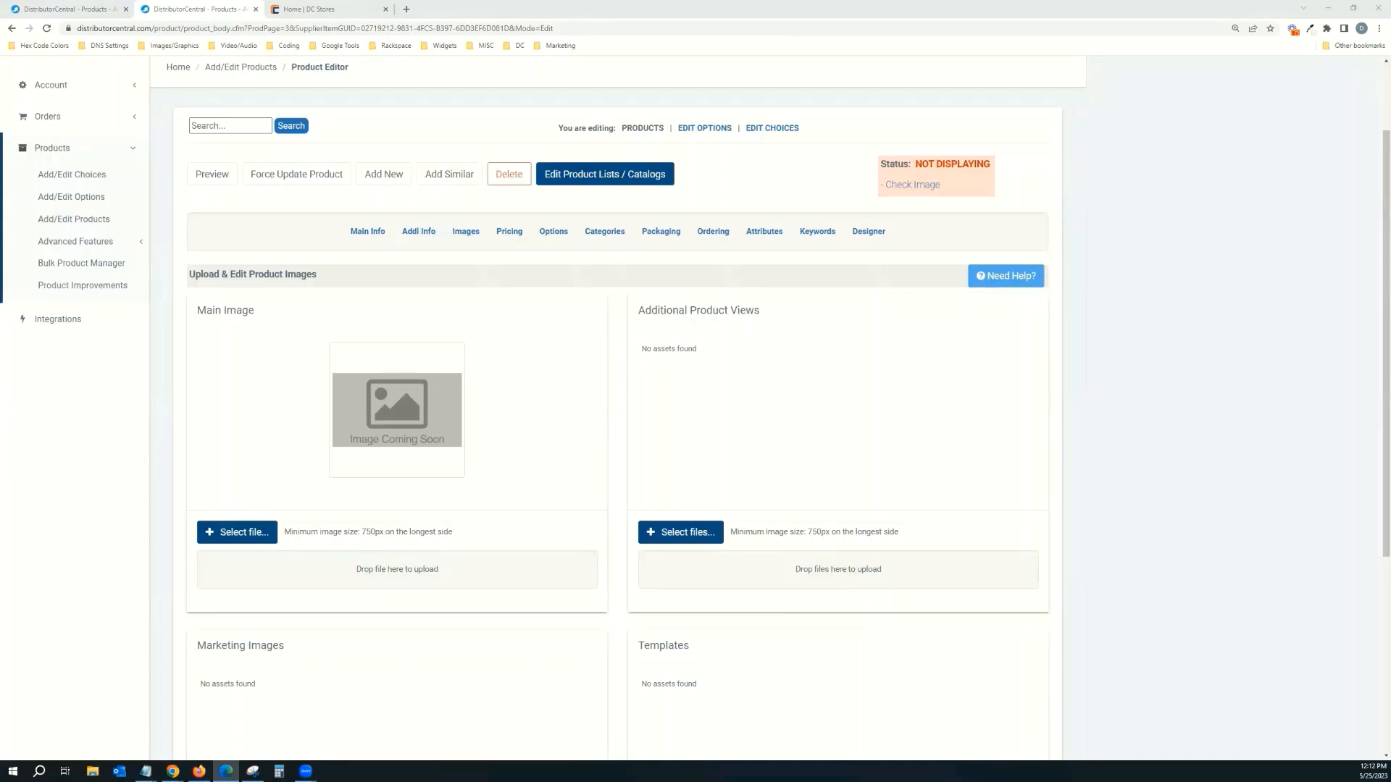
{"action": "left_click", "coordinate": [266, 540]}
{"action": "left_click", "coordinate": [537, 500]}
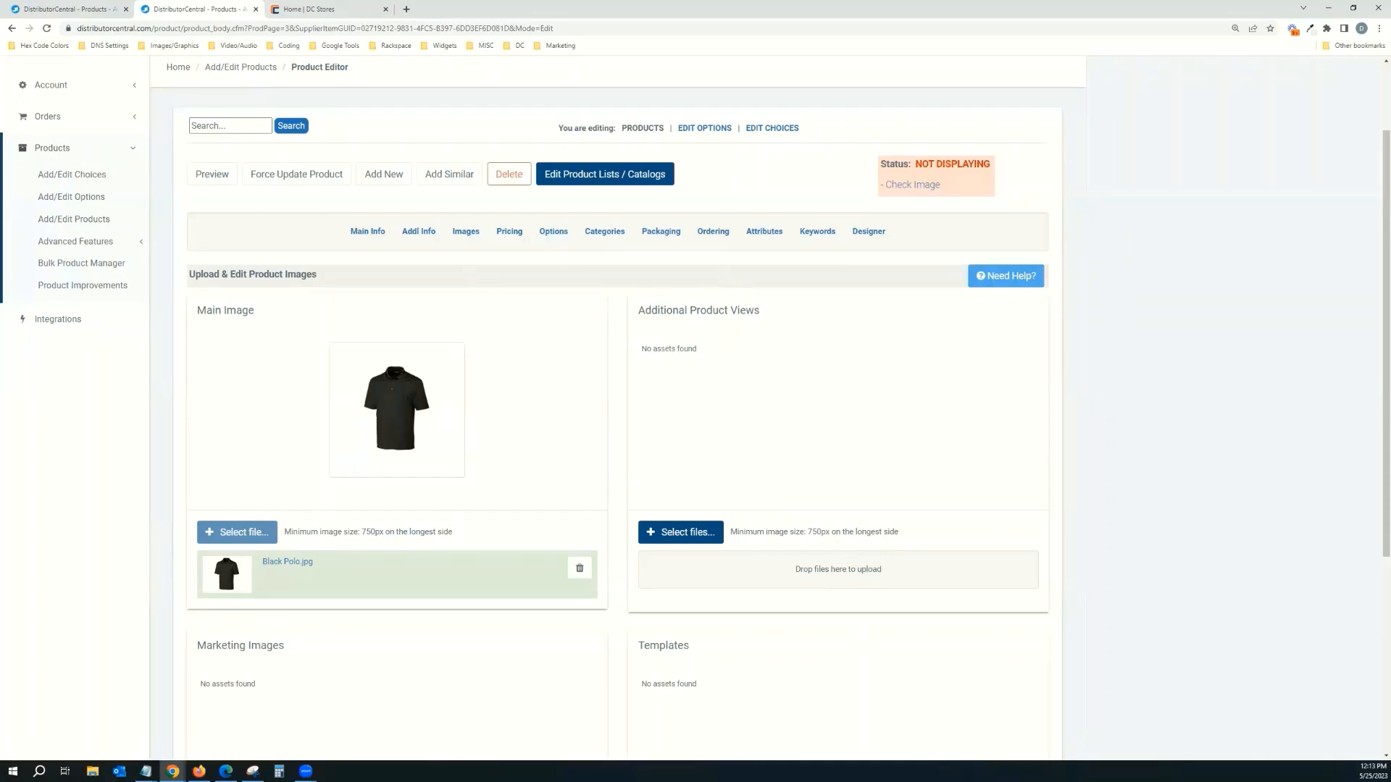
{"action": "key", "text": "alt+Tab"}
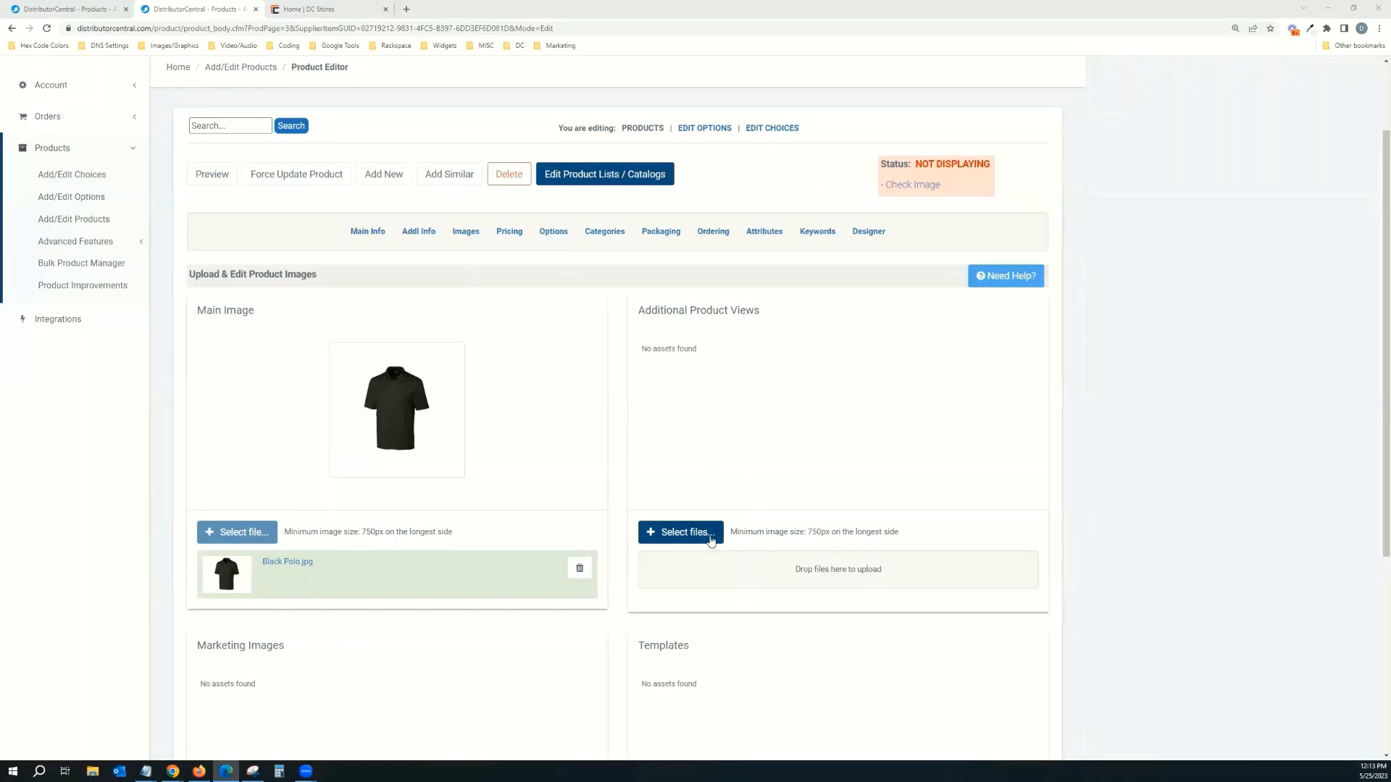
{"action": "scroll", "coordinate": [422, 461], "scroll_direction": "up", "scroll_amount": 1}
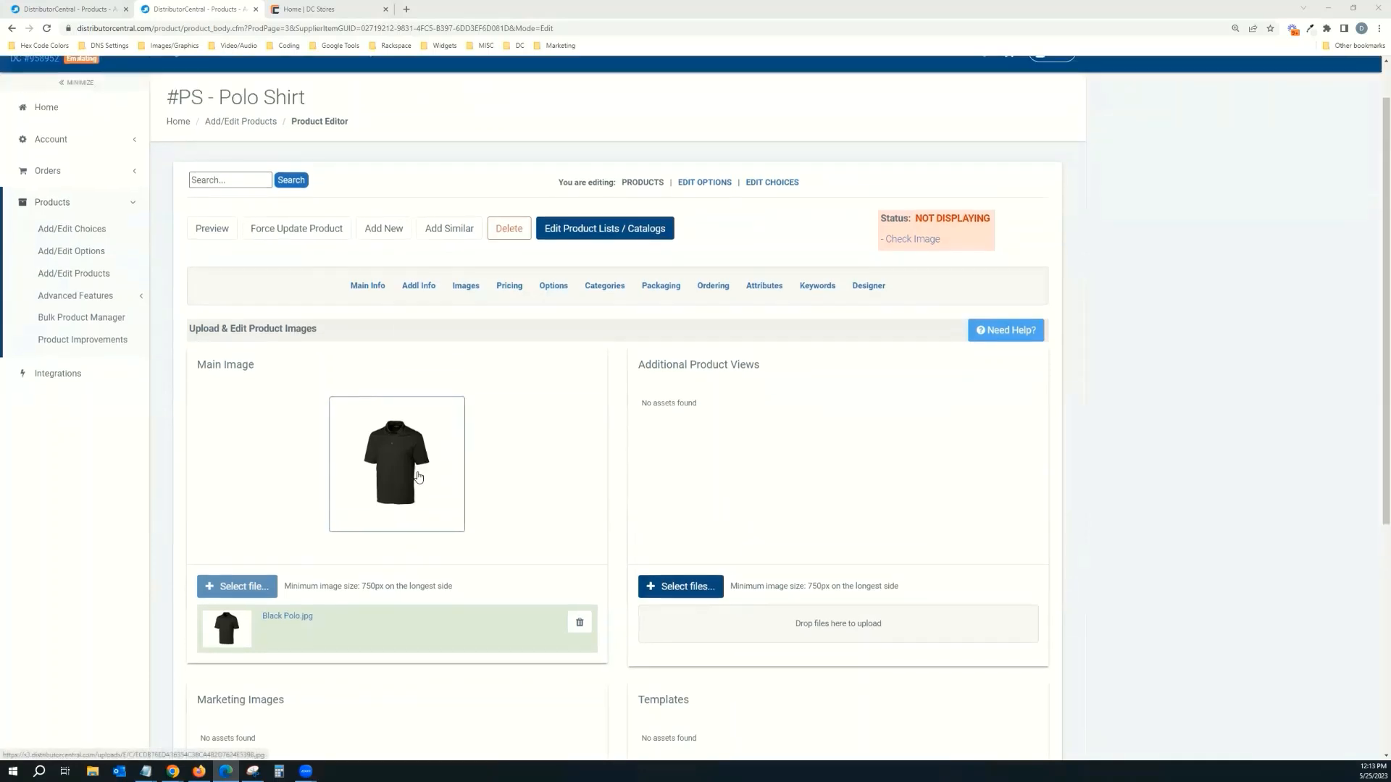
- Start a new option choice with Product Color Information as its option type
{"action": "left_click", "coordinate": [552, 287]}
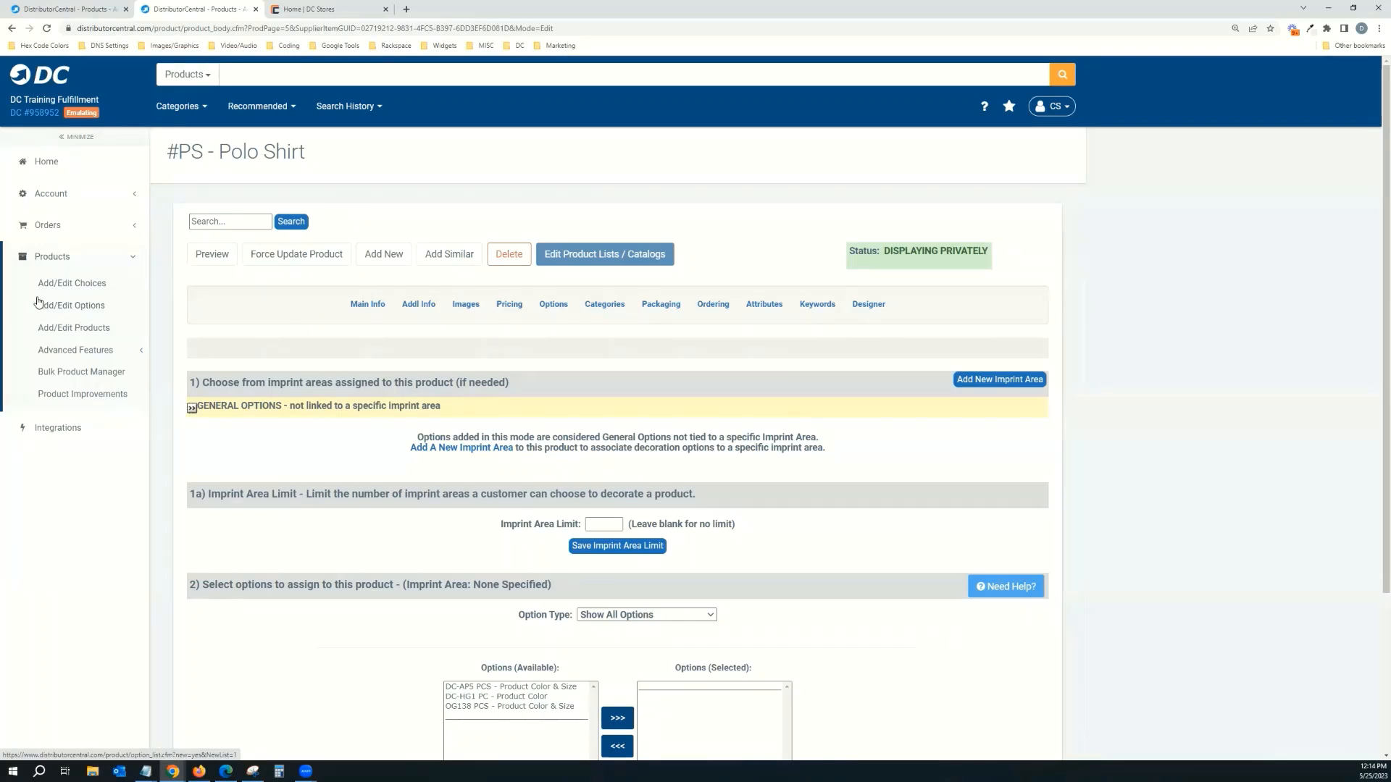
{"action": "left_click", "coordinate": [88, 285]}
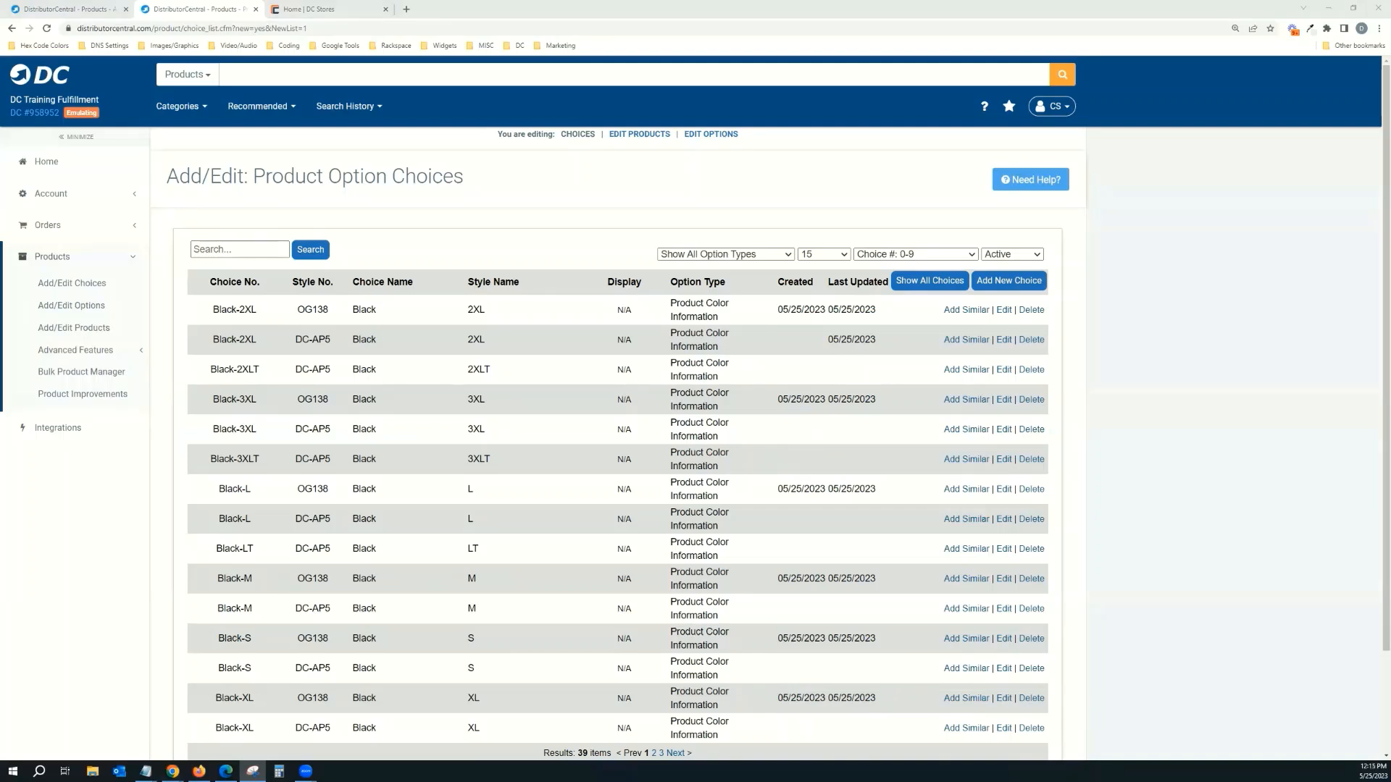
{"action": "left_click", "coordinate": [1008, 283]}
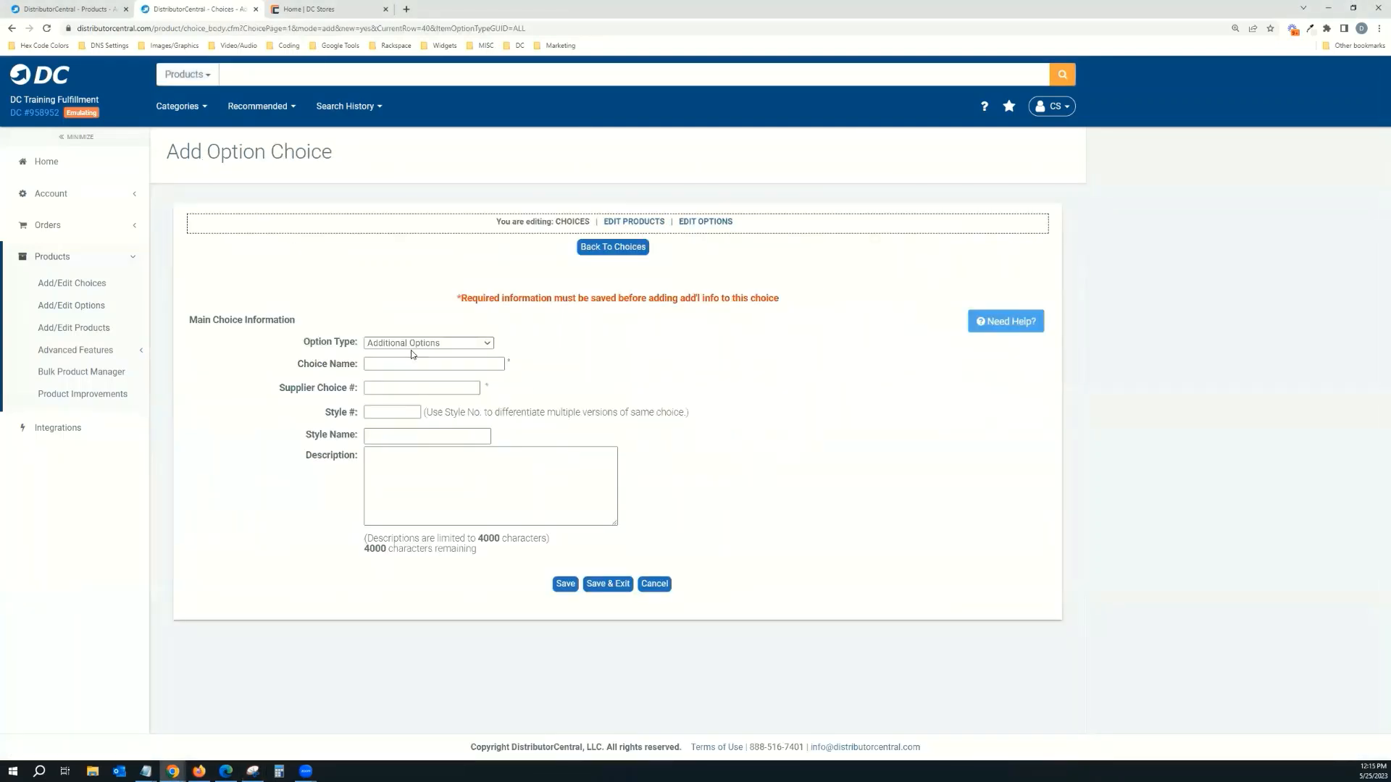
{"action": "left_click", "coordinate": [479, 344]}
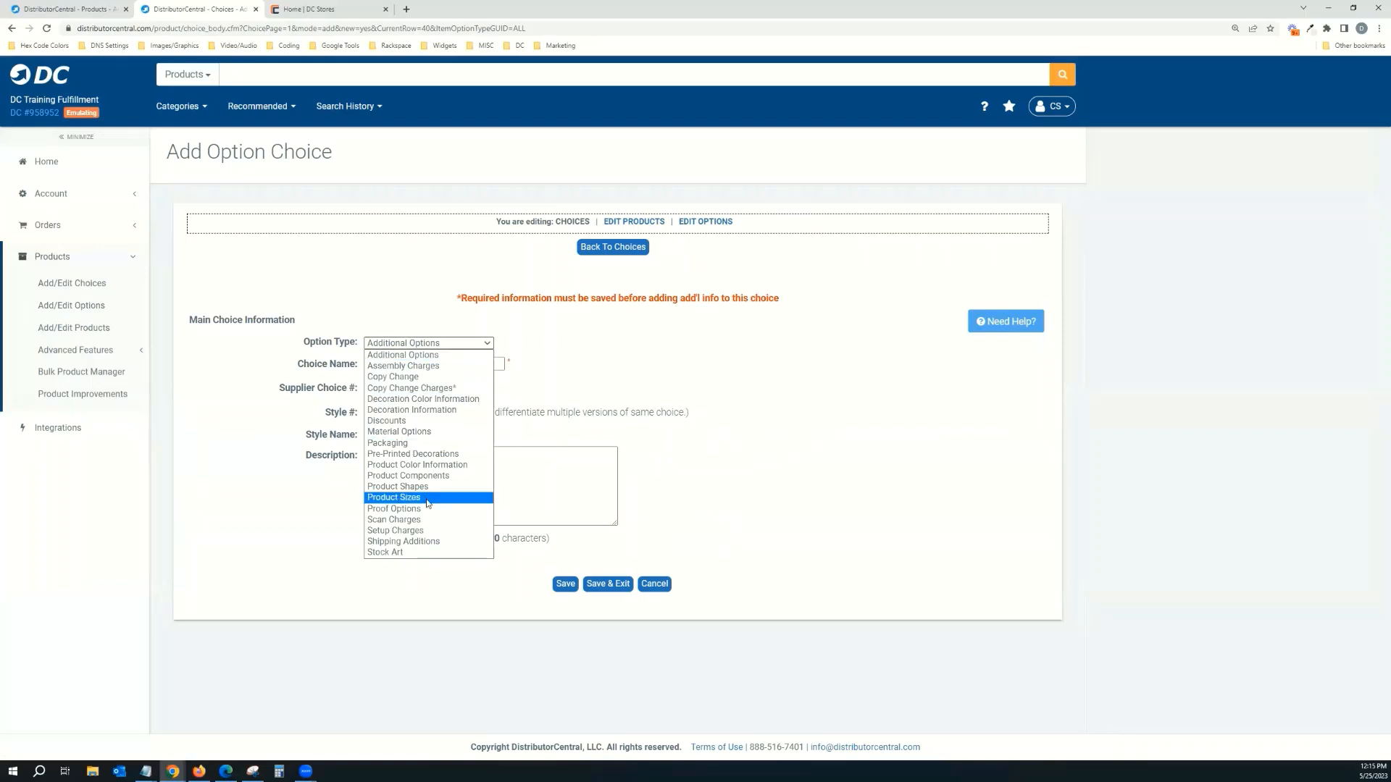
{"action": "left_click", "coordinate": [433, 465]}
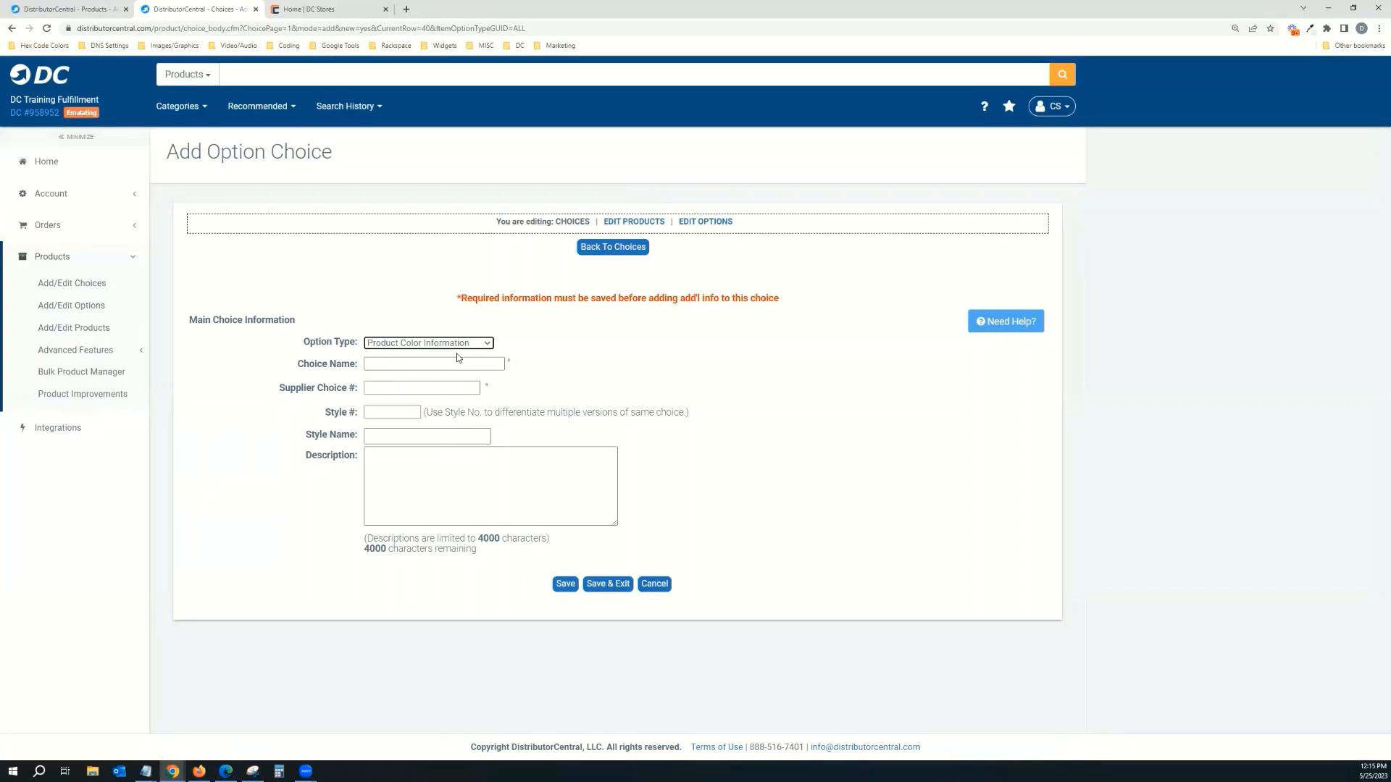
- Name the choice Black with supplier choice number Black-S, style number PS and style name S, and save it
{"action": "left_click", "coordinate": [394, 365]}
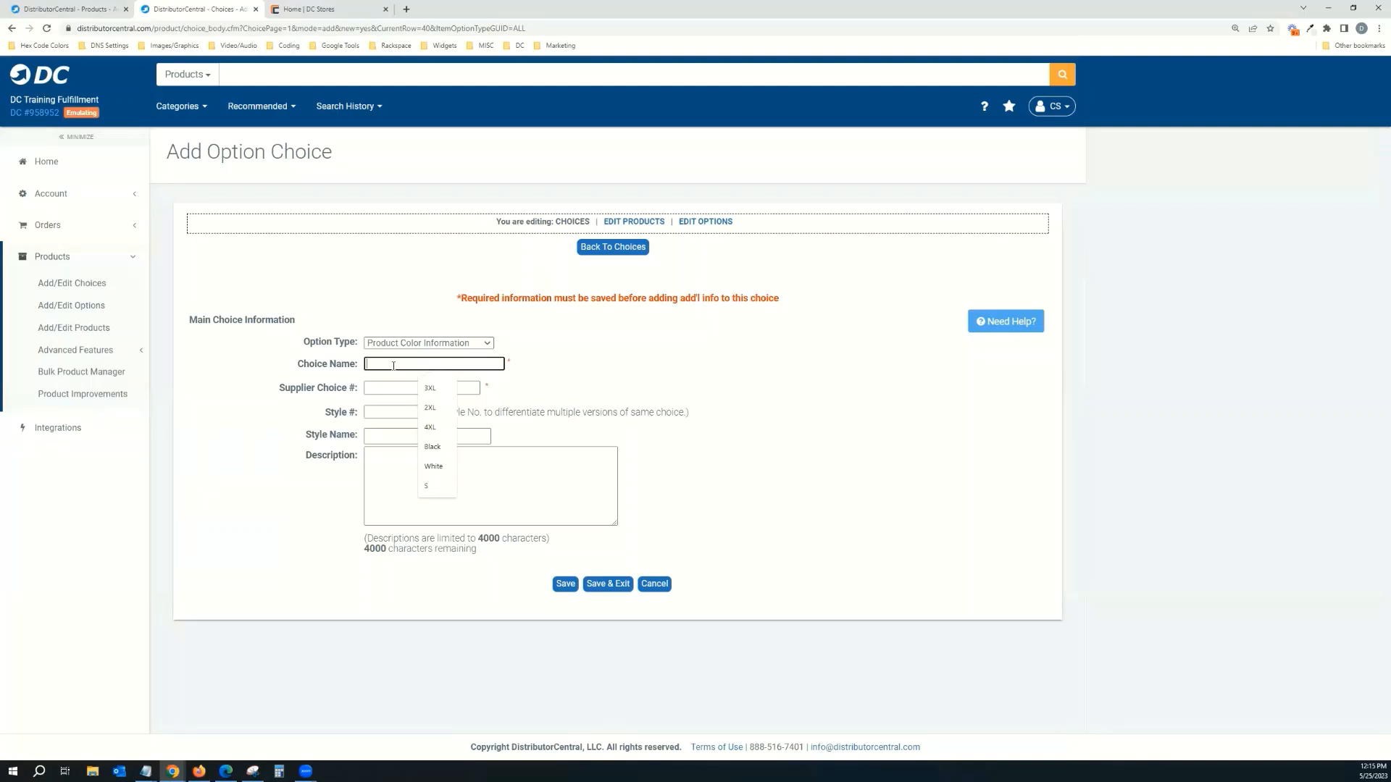
{"action": "type", "text": "Black"}
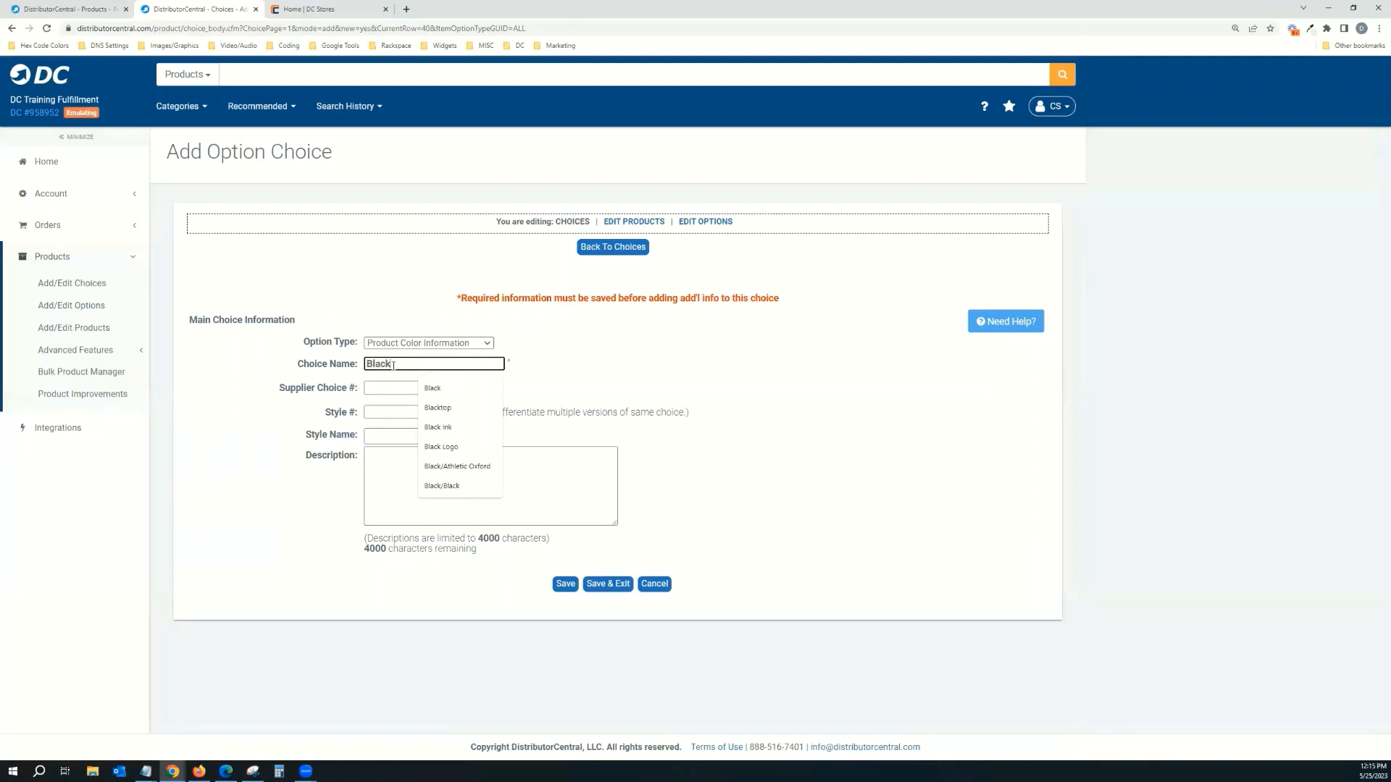
{"action": "key", "text": "Tab"}
{"action": "type", "text": "Black-S"}
{"action": "left_click", "coordinate": [396, 413]}
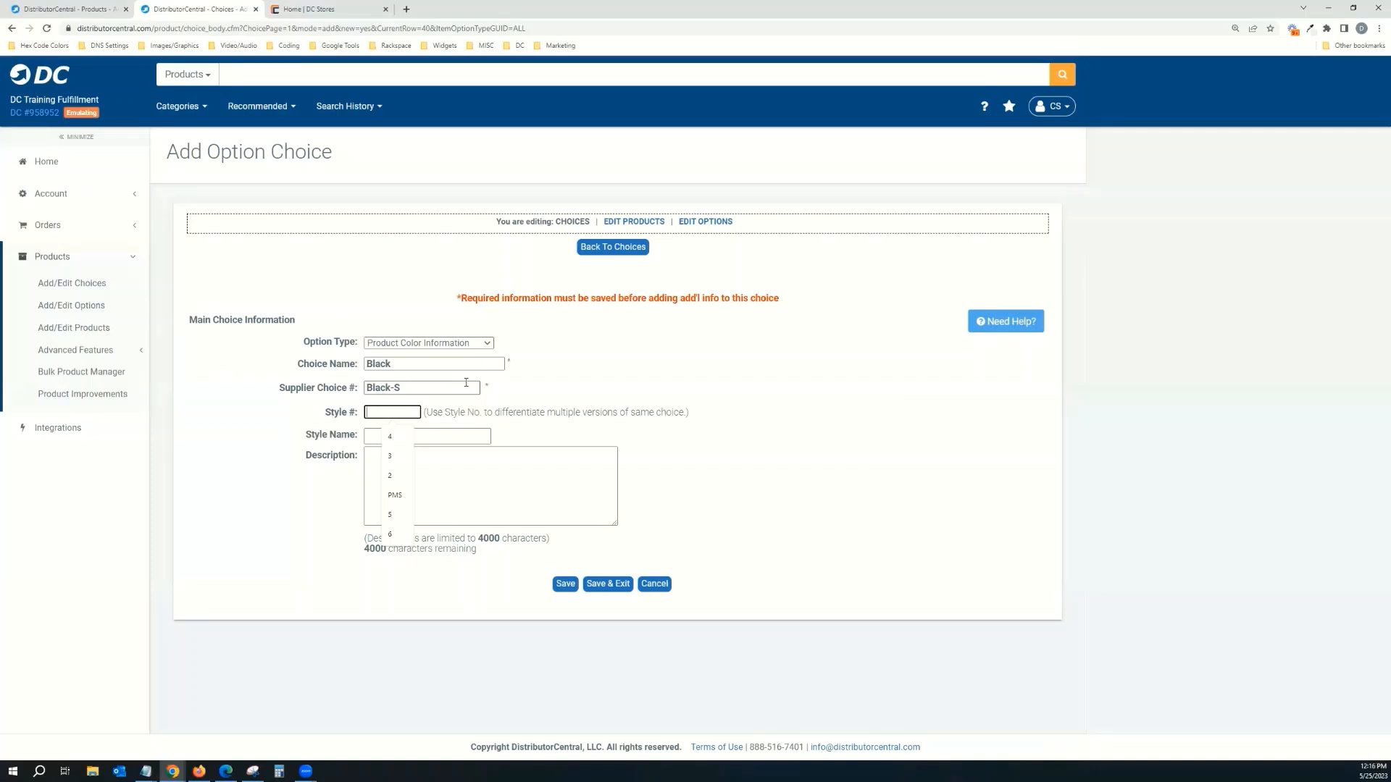
{"action": "type", "text": "PS"}
{"action": "left_click", "coordinate": [442, 437]}
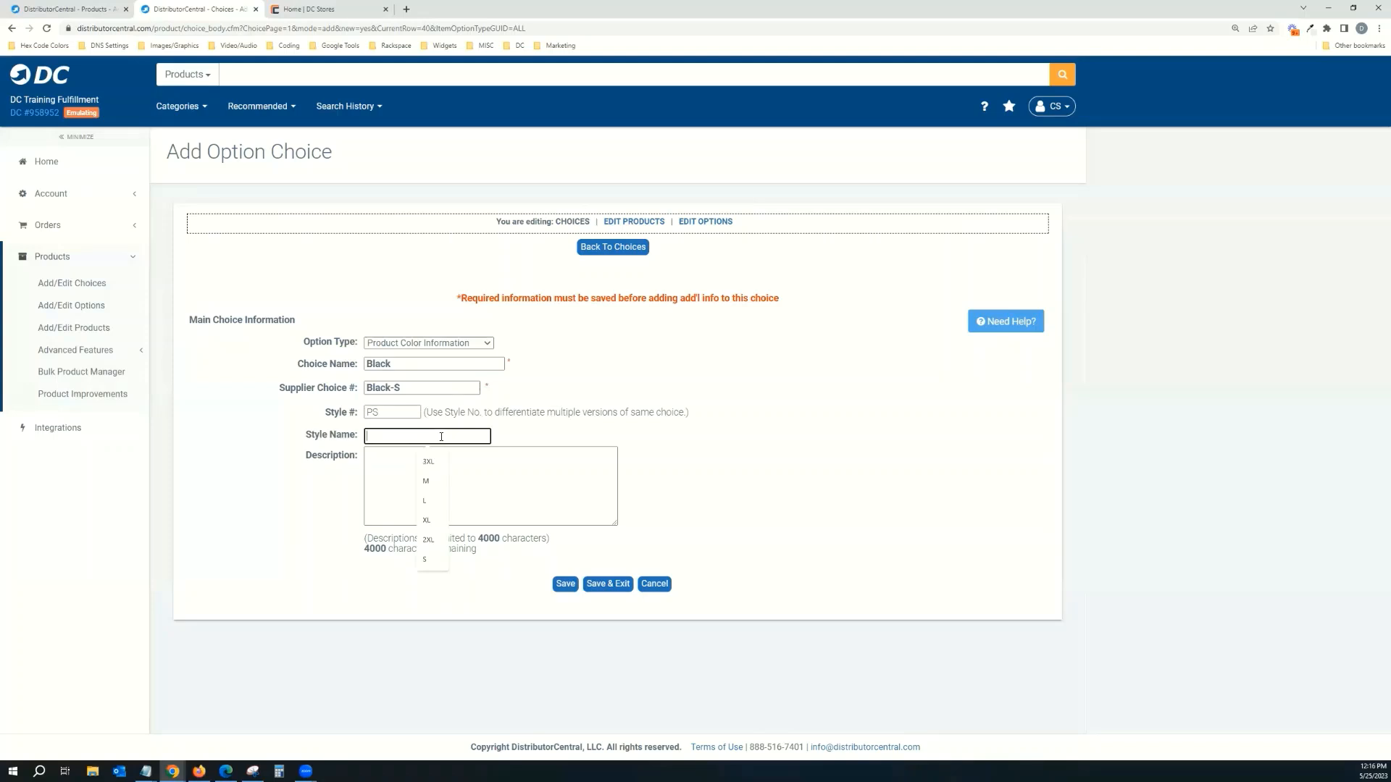
{"action": "type", "text": "S"}
{"action": "left_click", "coordinate": [566, 584]}
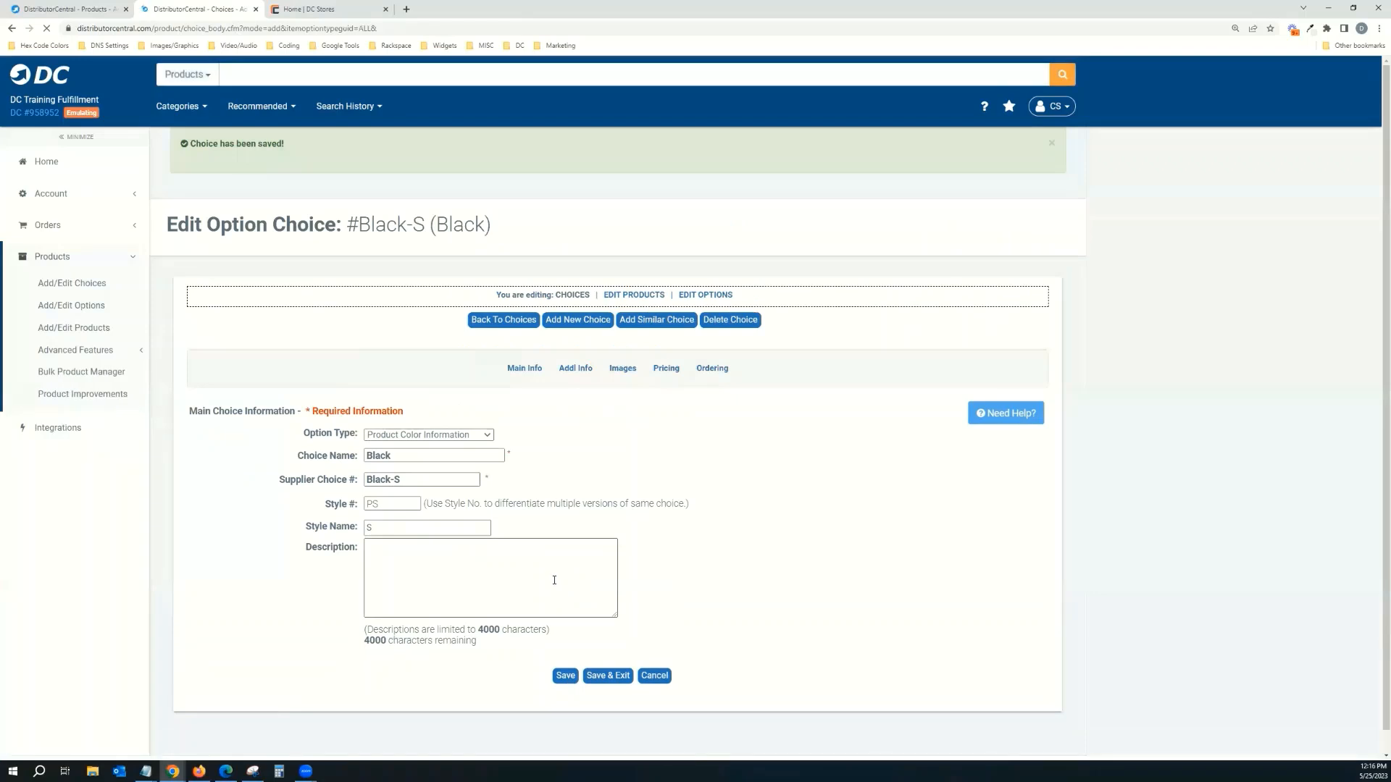
- Price the Black-S choice at 40.00 retail for quantity 1, display the price to customers, and save it
{"action": "left_click", "coordinate": [665, 378]}
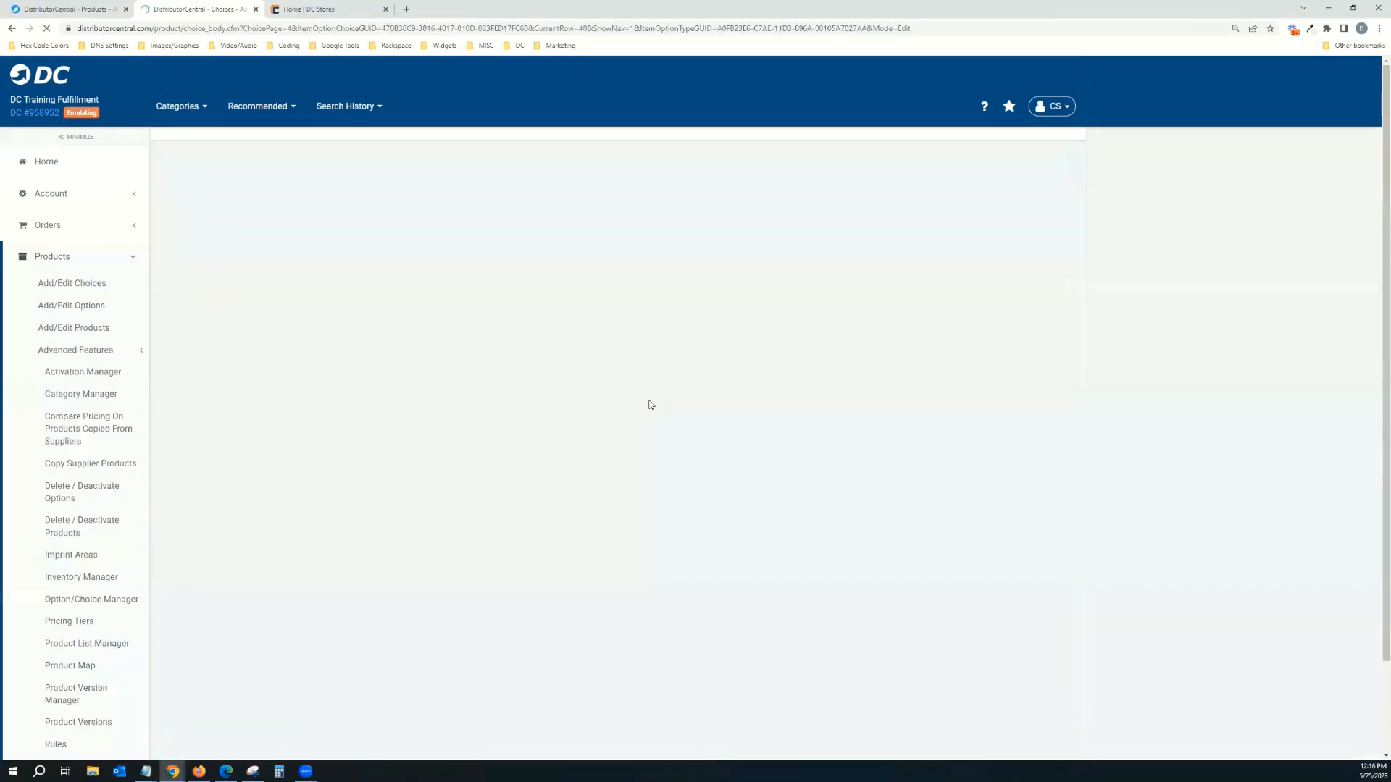
{"action": "type", "text": "1"}
{"action": "left_click", "coordinate": [496, 483]}
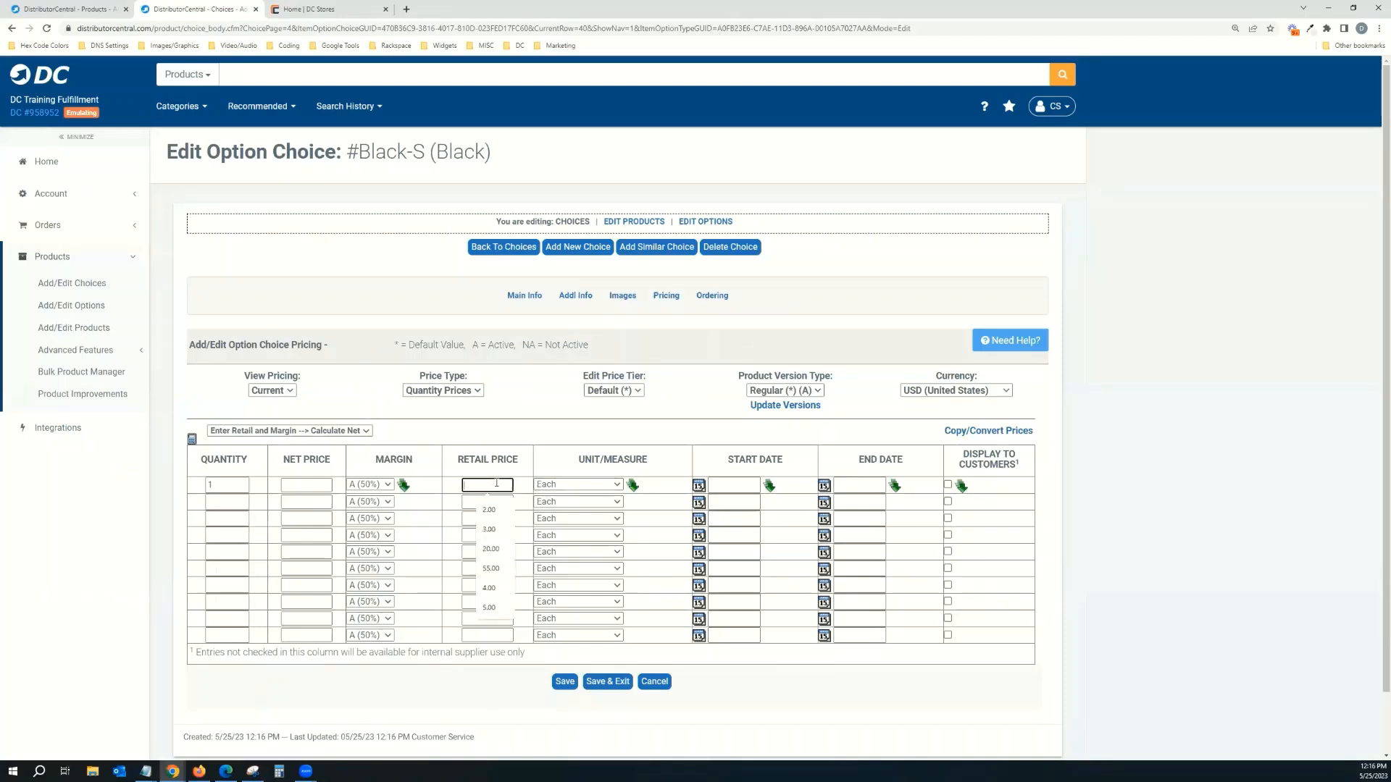
{"action": "type", "text": "40.00"}
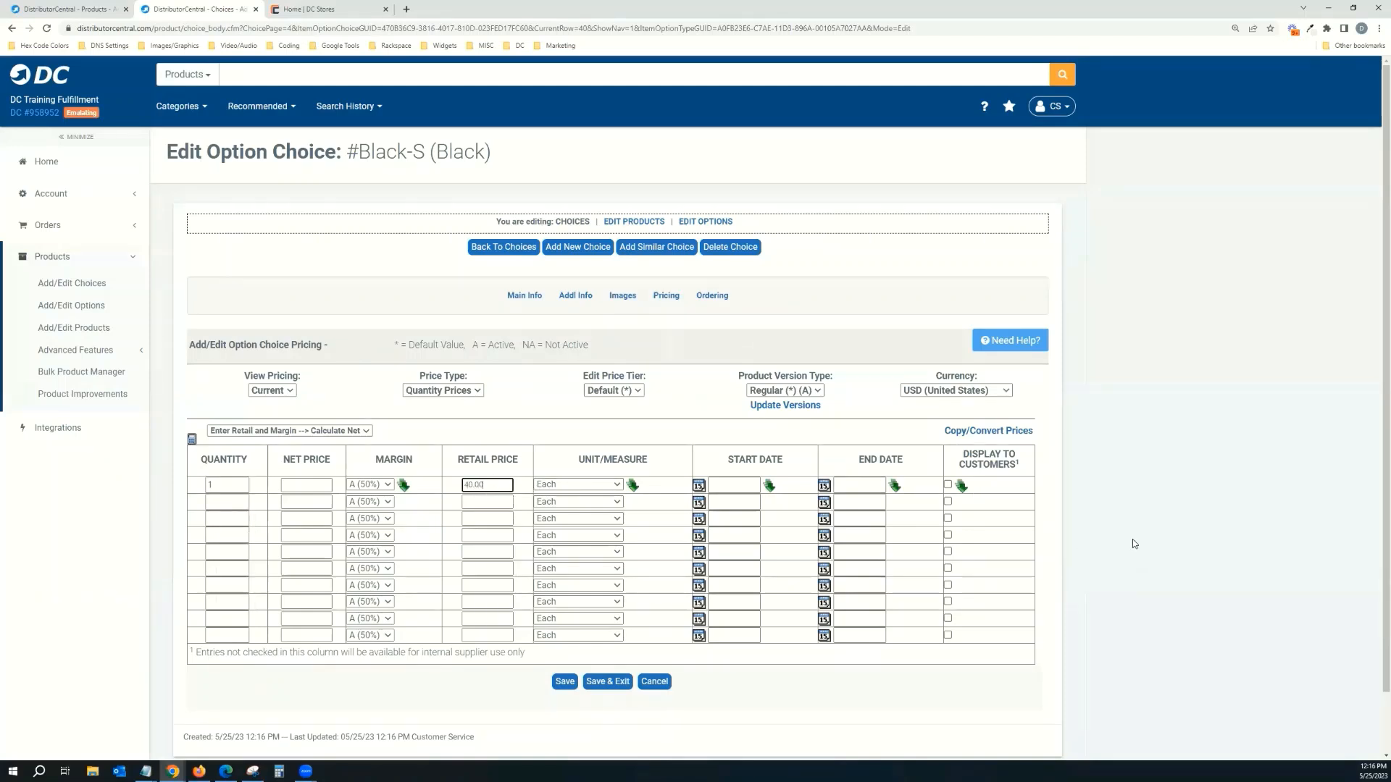
{"action": "left_click", "coordinate": [948, 484]}
{"action": "left_click", "coordinate": [565, 683]}
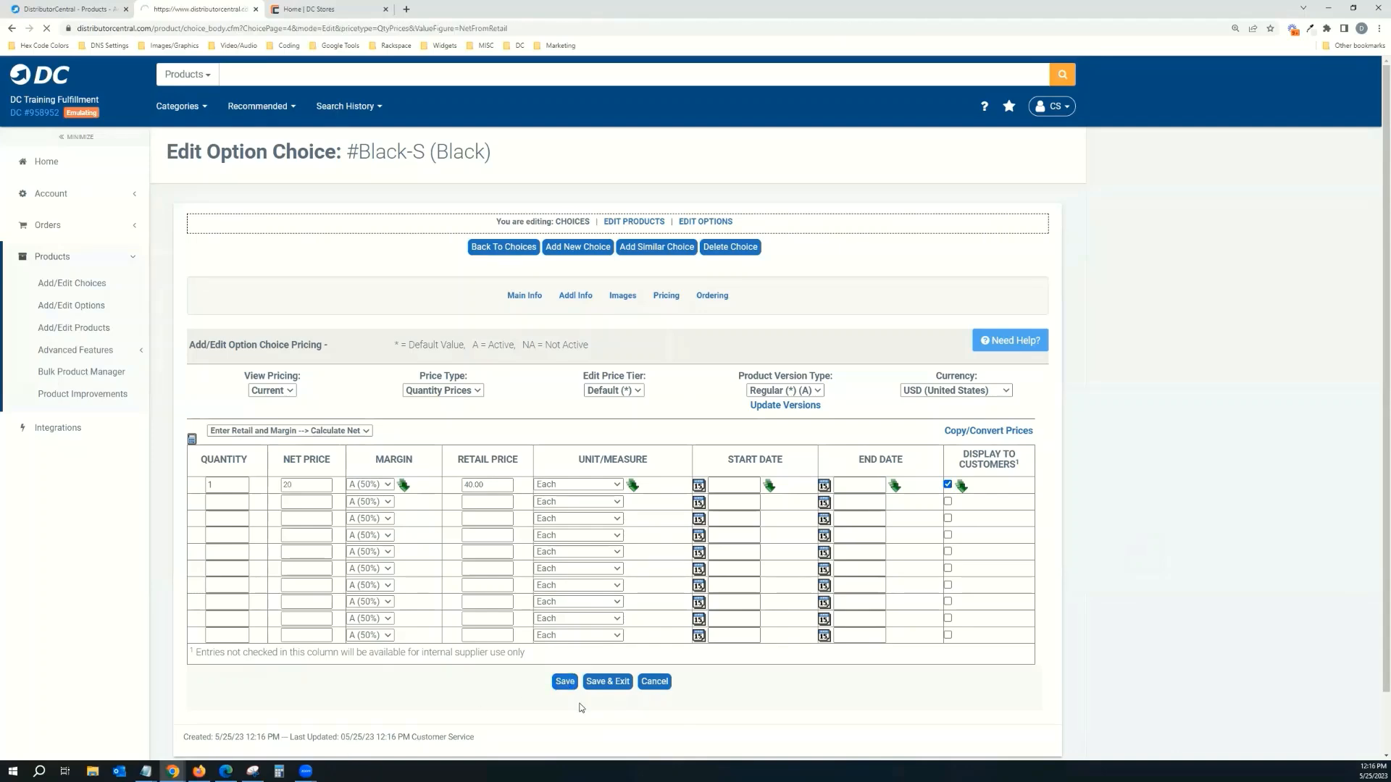
- Return to the option choices list and search it for PS
{"action": "left_click", "coordinate": [507, 319]}
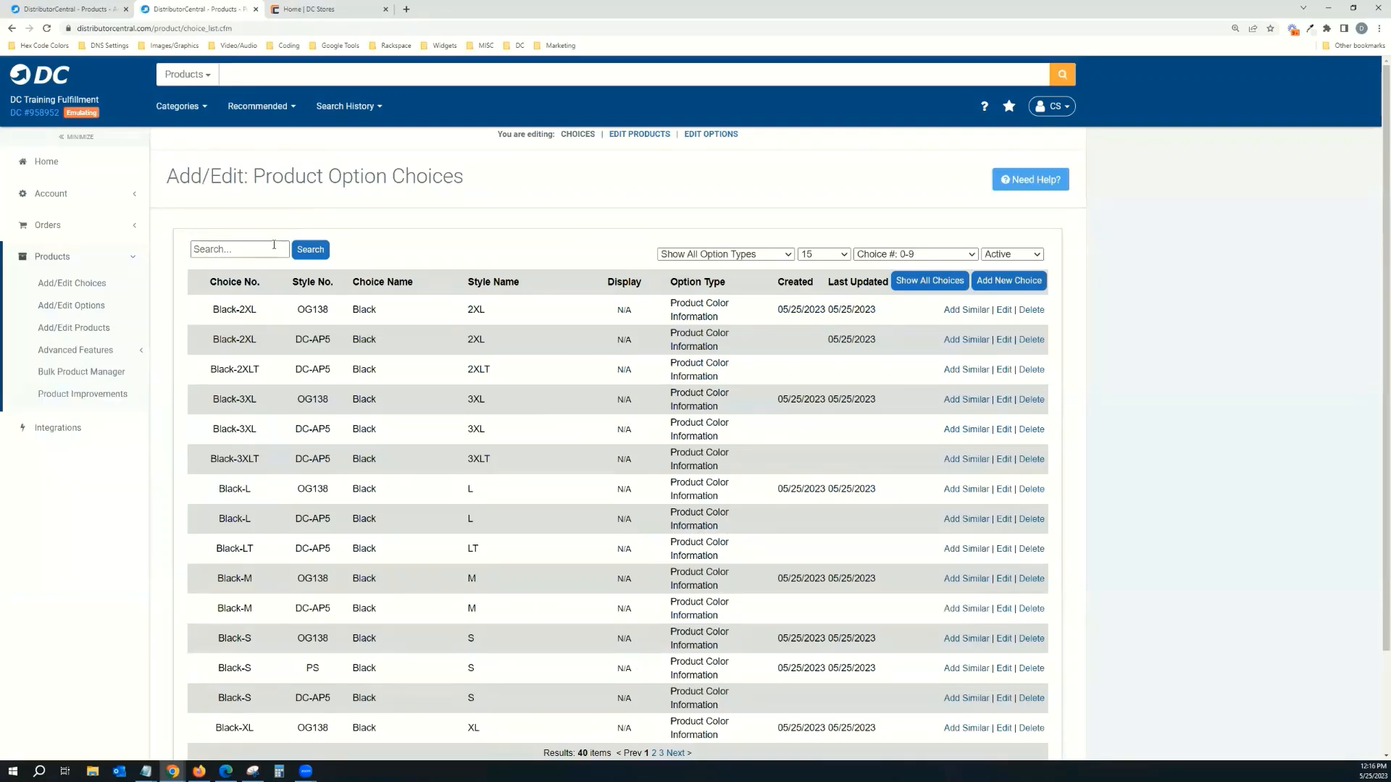
{"action": "left_click", "coordinate": [273, 247]}
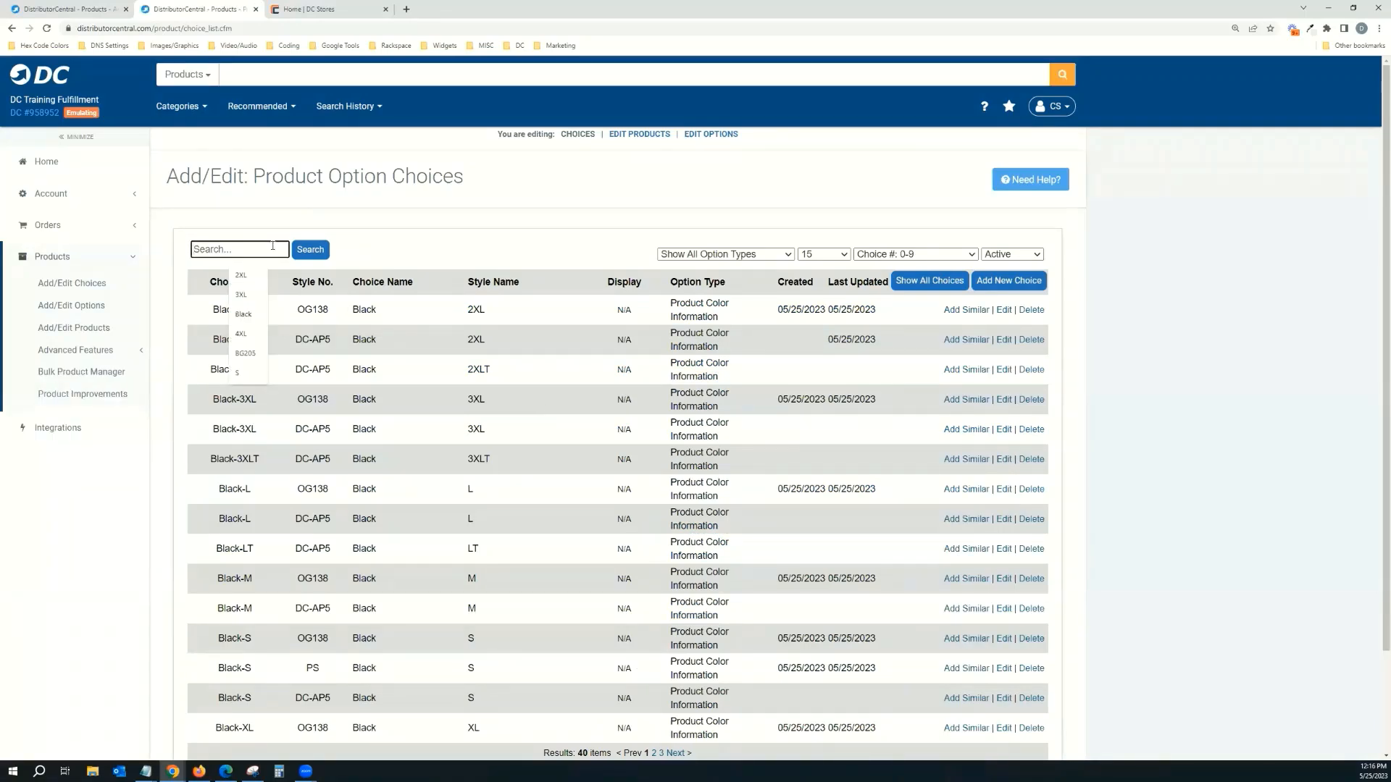
{"action": "type", "text": "PS"}
{"action": "key", "text": "Return"}
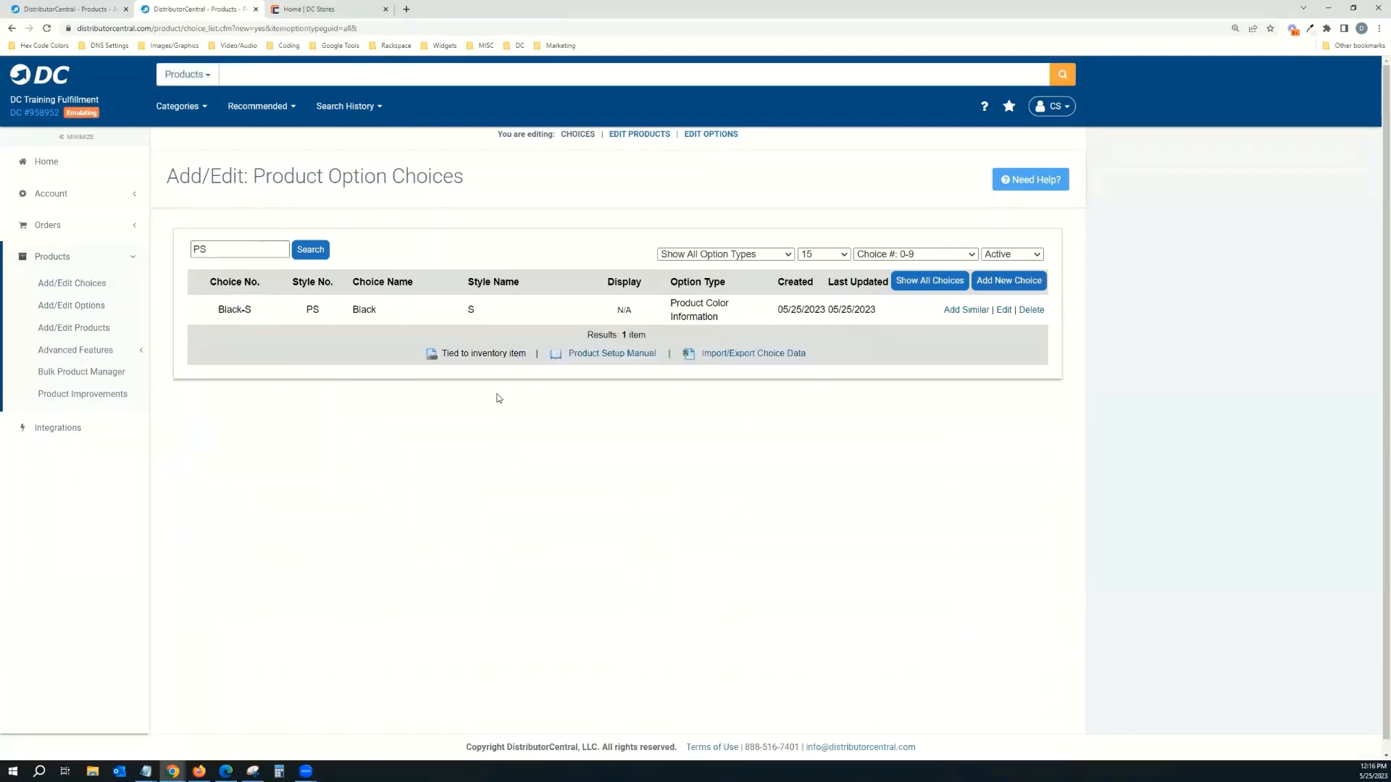
- Create a choice similar to Black-S with supplier choice number Black-M and style name M, and save it
{"action": "left_click", "coordinate": [971, 311]}
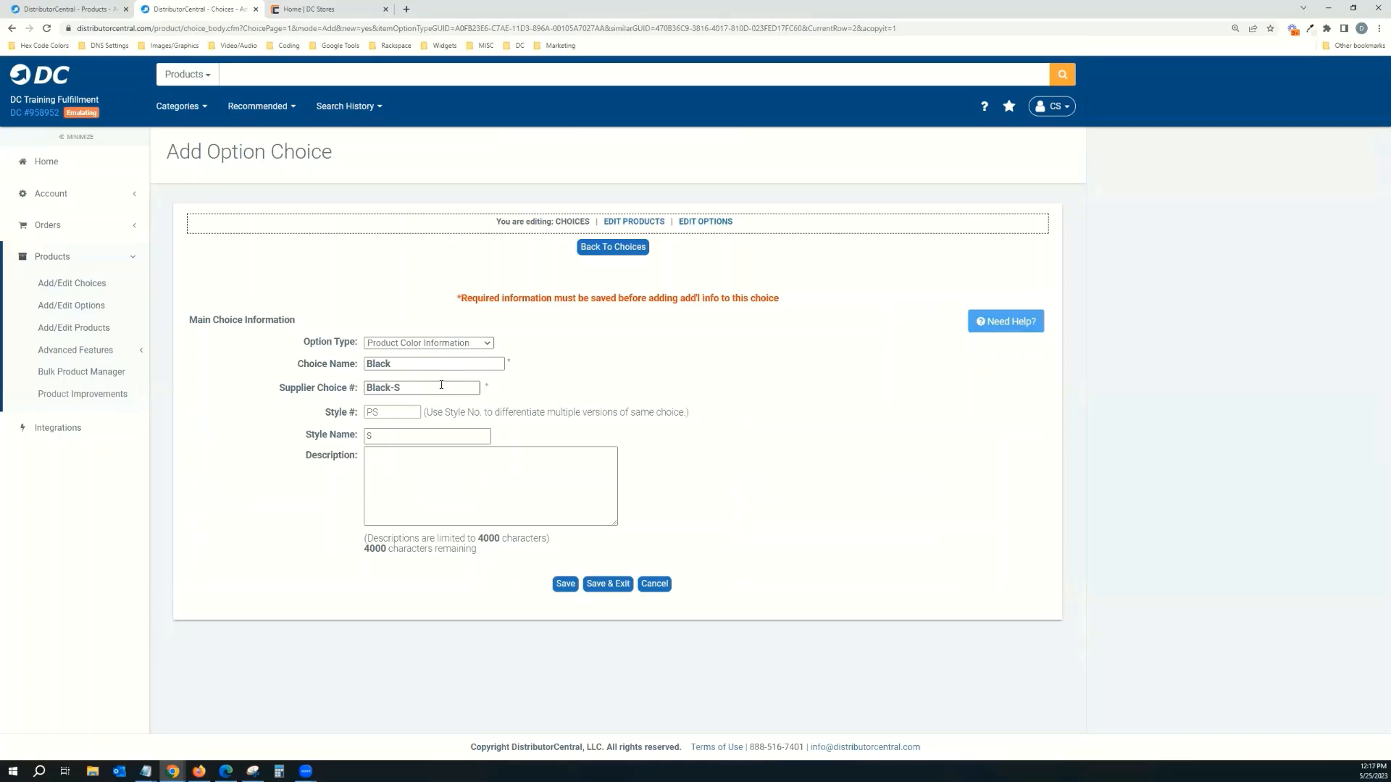
{"action": "left_click", "coordinate": [418, 389]}
{"action": "key", "text": "BackSpace"}
{"action": "type", "text": "M"}
{"action": "left_click", "coordinate": [405, 432]}
{"action": "type", "text": "M"}
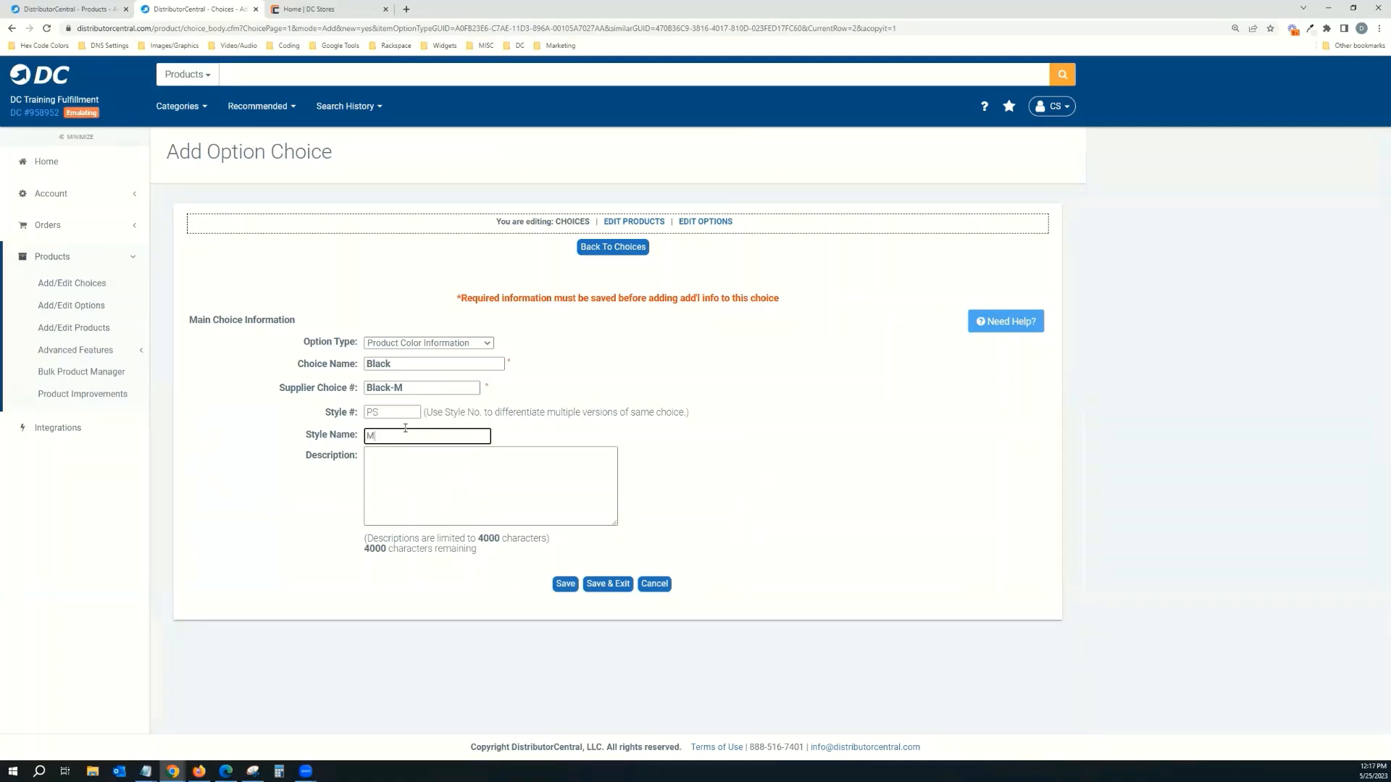
{"action": "left_click", "coordinate": [573, 589]}
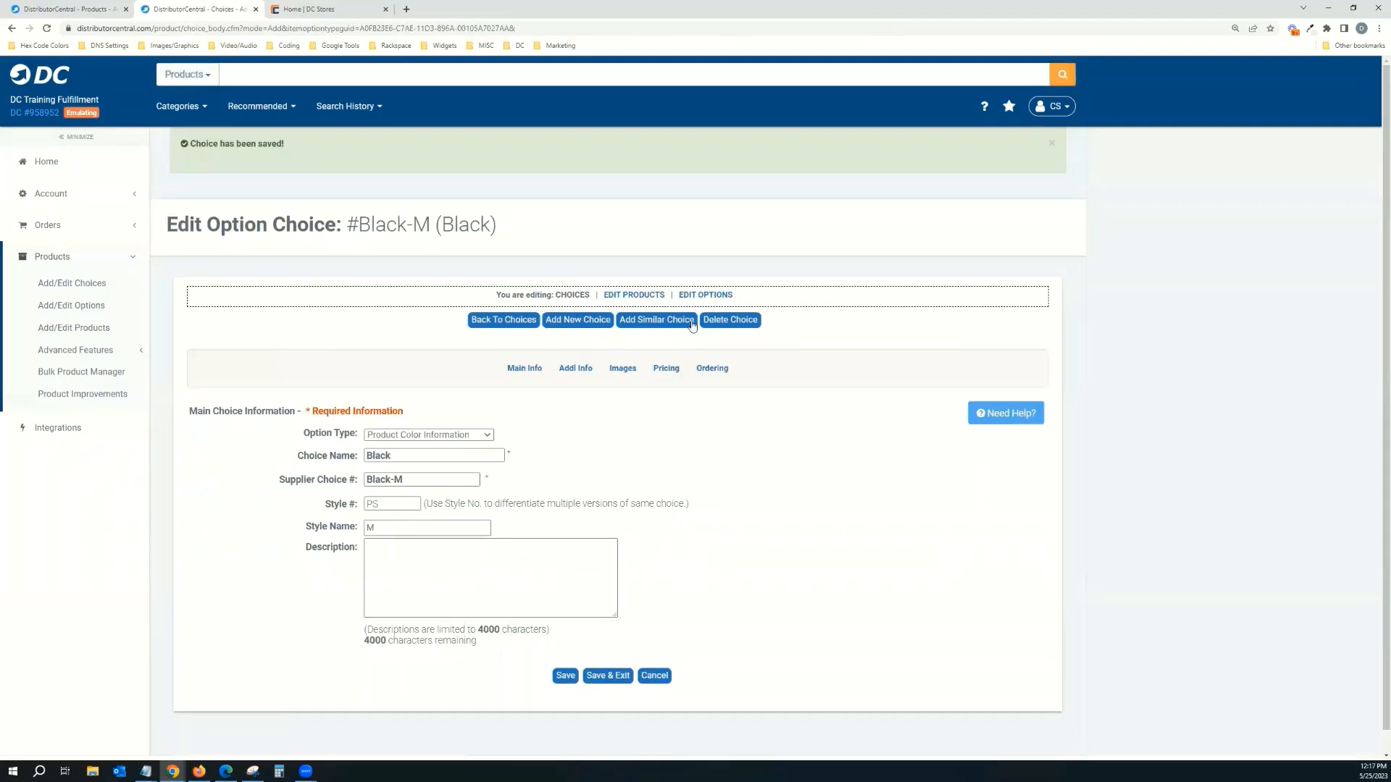
- Create a similar choice from Black-M with supplier choice number Black-L and style name L, and save it
{"action": "left_click", "coordinate": [653, 327]}
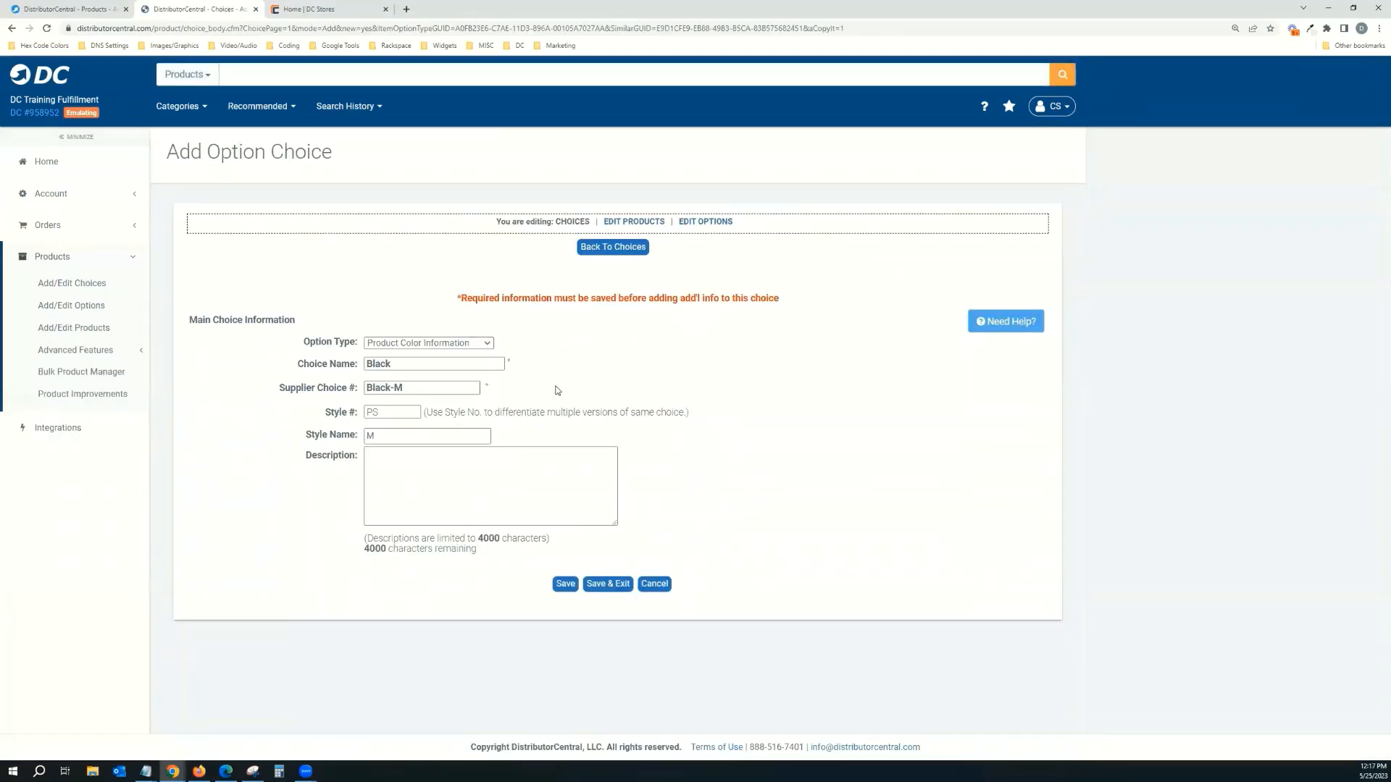
{"action": "left_click", "coordinate": [420, 387]}
{"action": "key", "text": "BackSpace"}
{"action": "type", "text": "L"}
{"action": "left_click", "coordinate": [402, 436]}
{"action": "type", "text": "L"}
{"action": "left_click", "coordinate": [575, 589]}
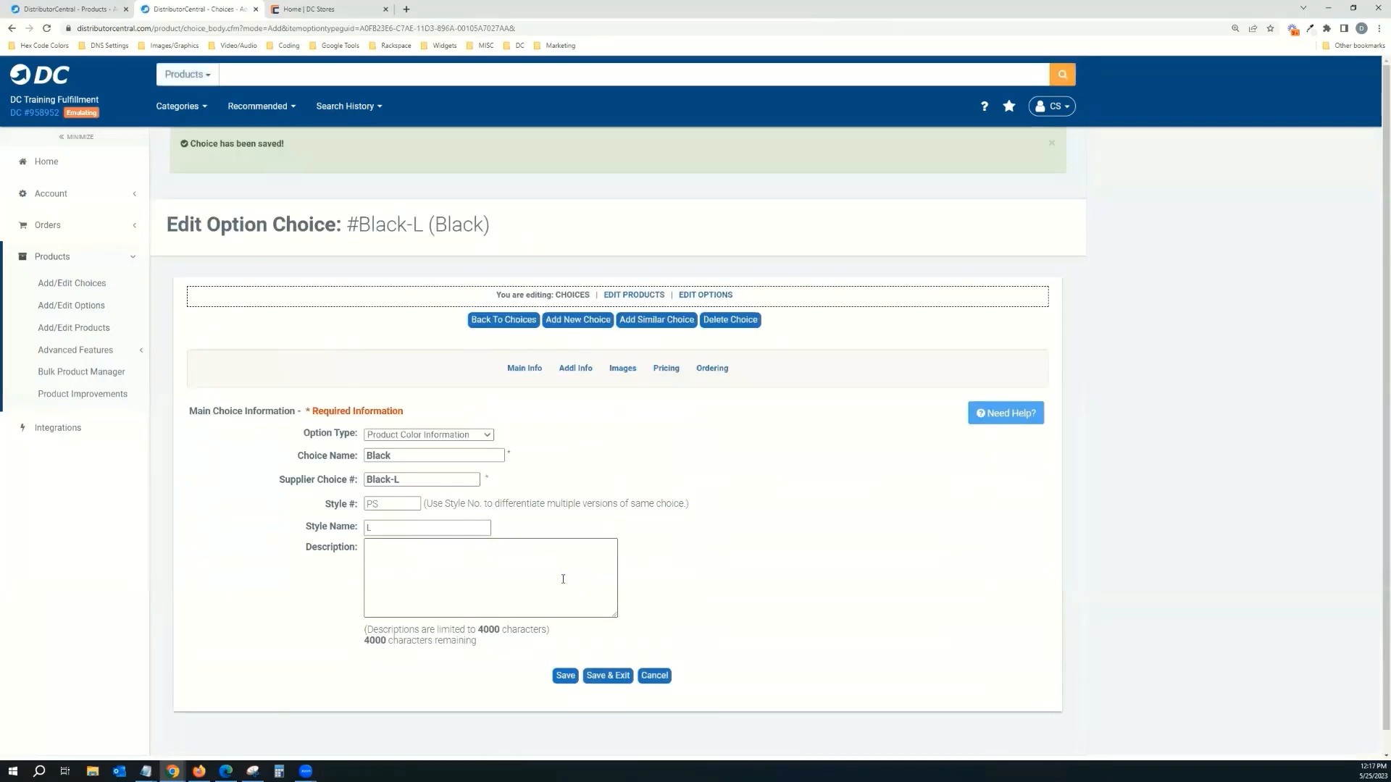
- Create a similar choice from Black-L with supplier choice number Black-XL and style name XL, and save it
{"action": "left_click", "coordinate": [670, 317]}
{"action": "left_click", "coordinate": [423, 390]}
{"action": "key", "text": "BackSpace"}
{"action": "type", "text": "XL"}
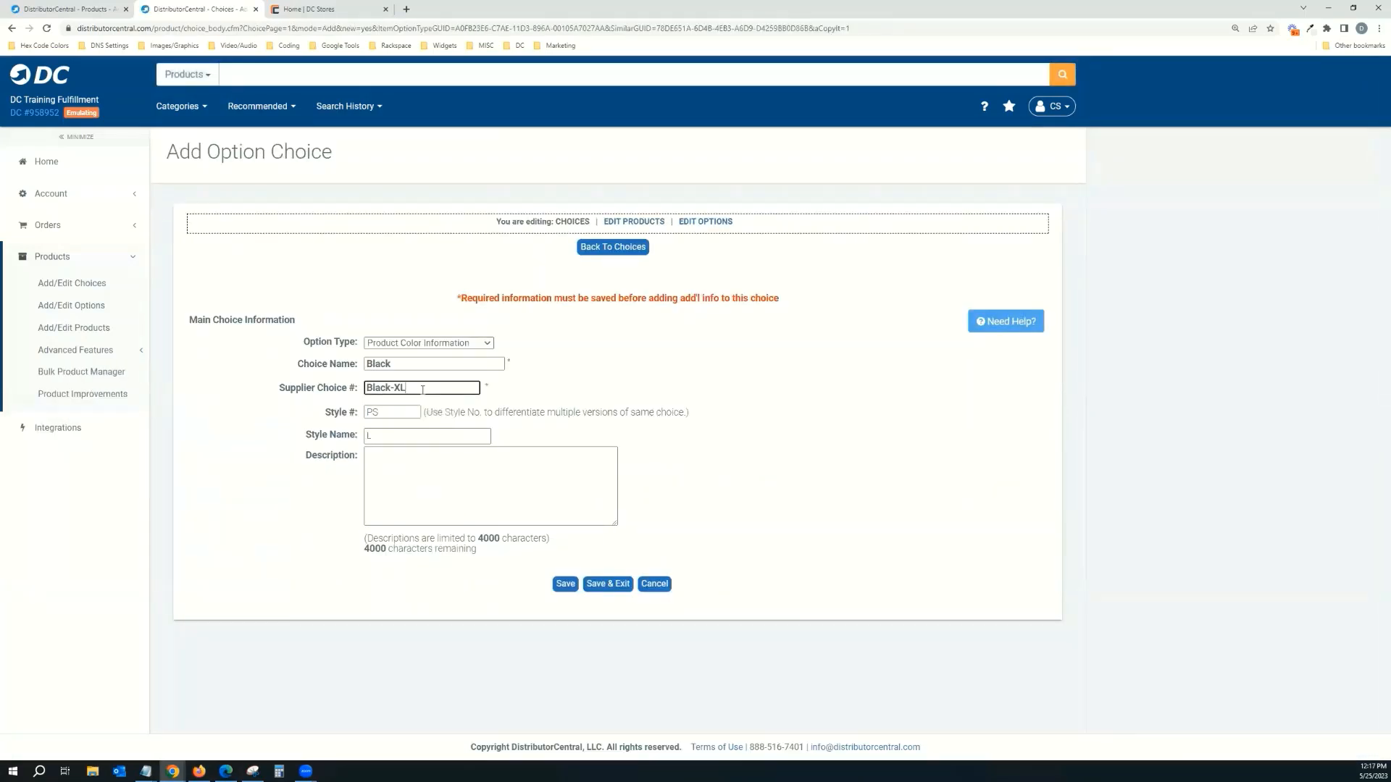
{"action": "left_click", "coordinate": [368, 435]}
{"action": "type", "text": "XL"}
{"action": "left_click", "coordinate": [566, 585]}
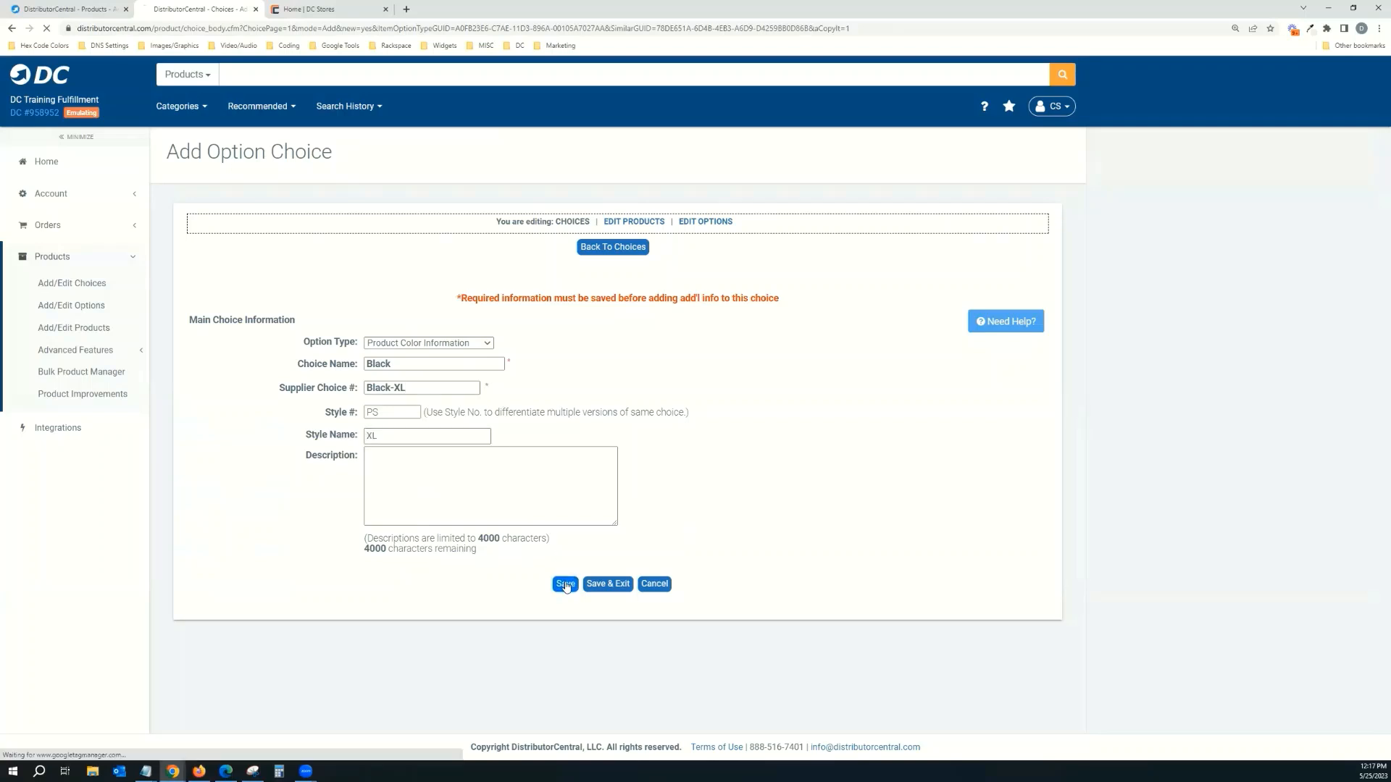
- Create a similar choice numbered Black-2XL with style name 2XL, and save it with a retail price of 42.00
{"action": "left_click", "coordinate": [656, 320]}
{"action": "left_click", "coordinate": [397, 387]}
{"action": "type", "text": "2"}
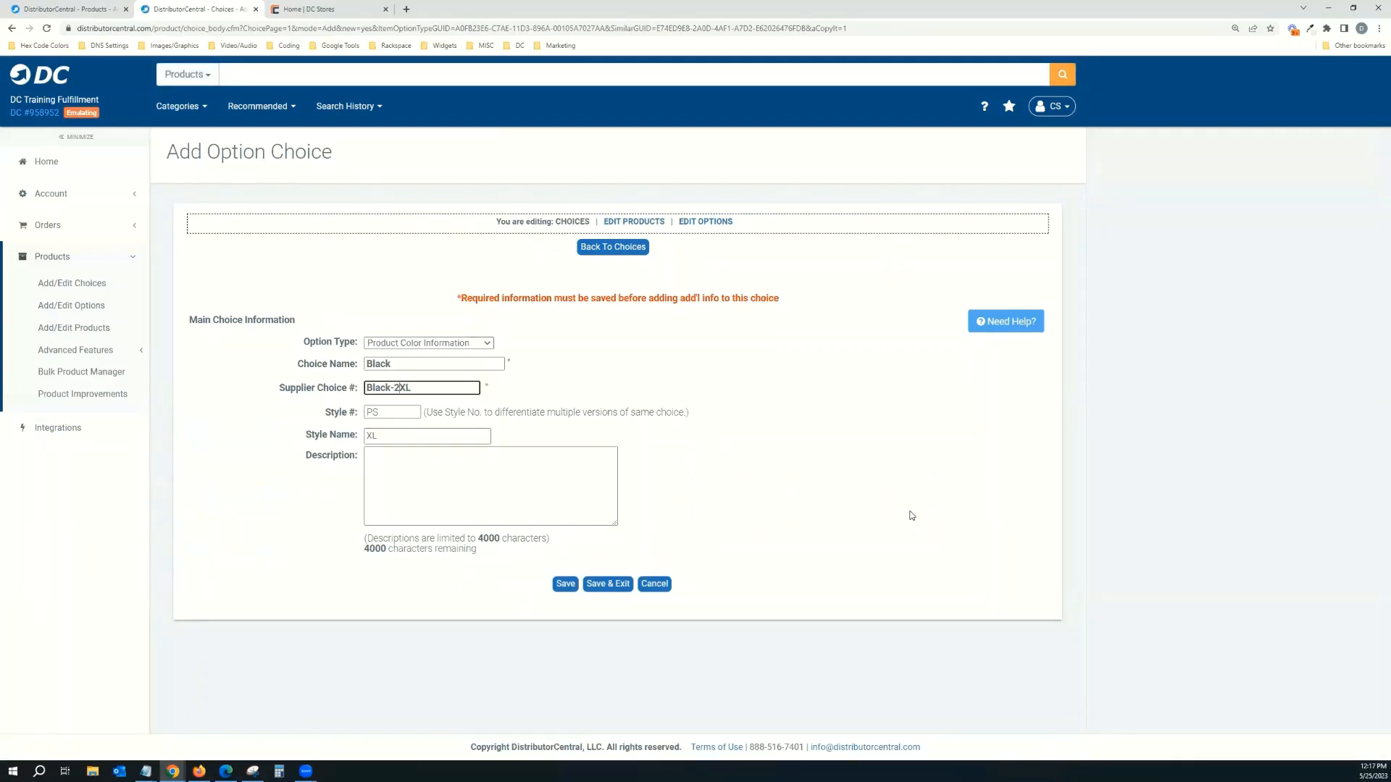
{"action": "left_click", "coordinate": [370, 436]}
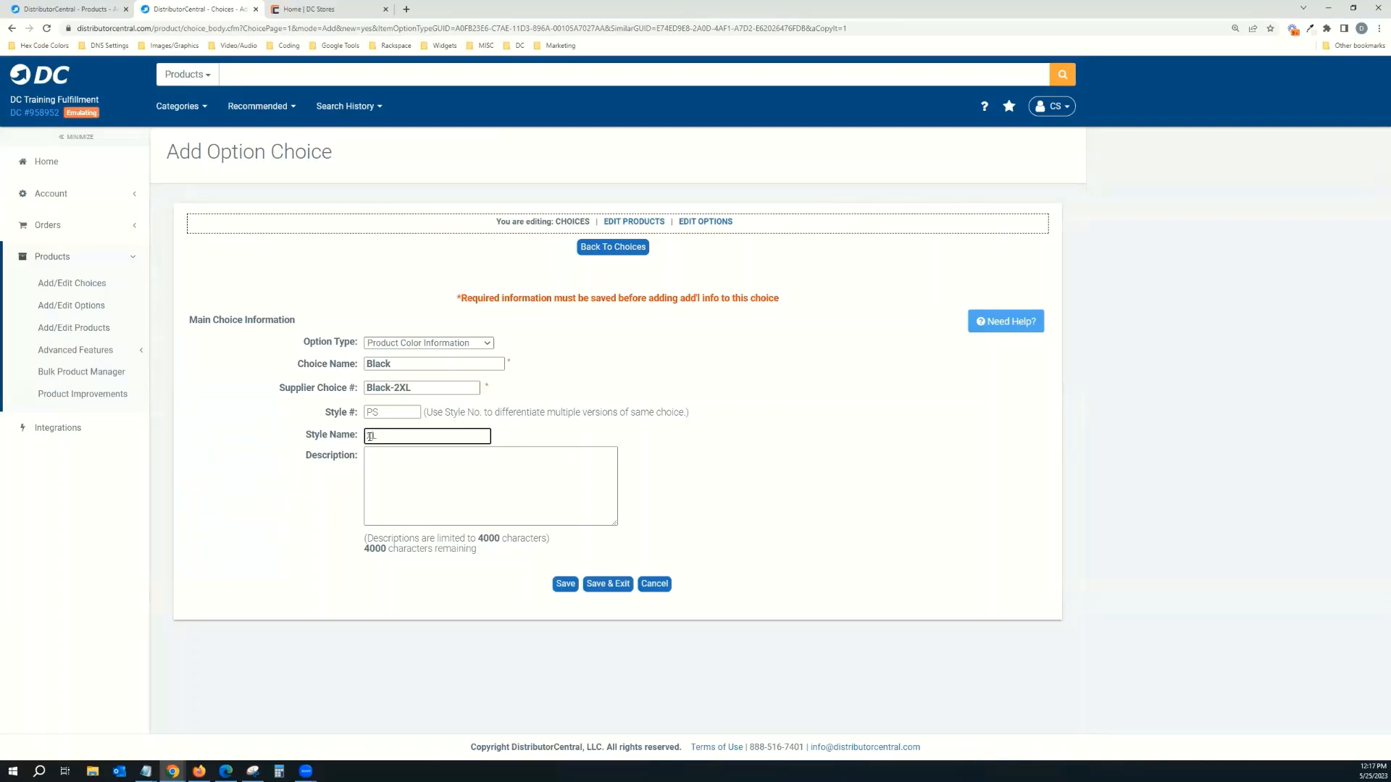
{"action": "type", "text": "2"}
{"action": "left_click", "coordinate": [568, 585]}
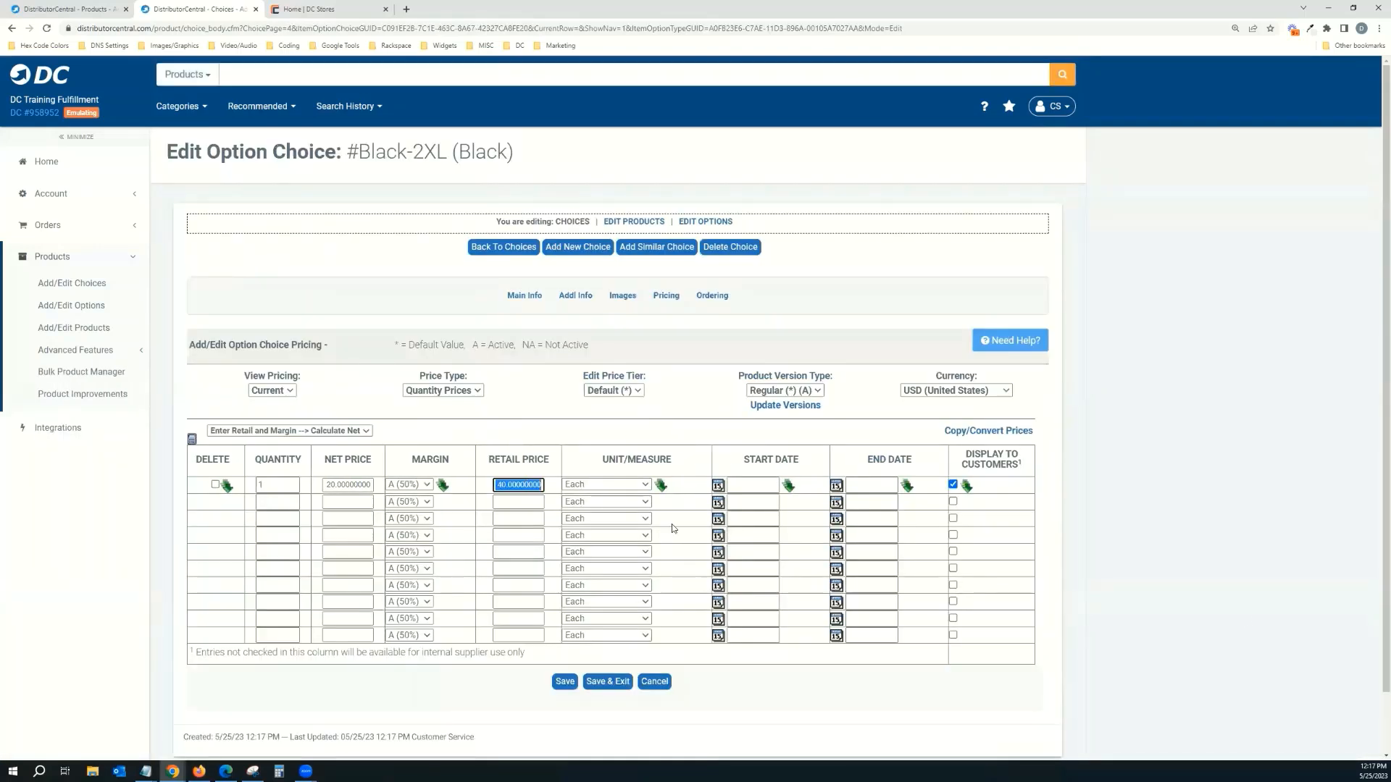
{"action": "type", "text": "42.00"}
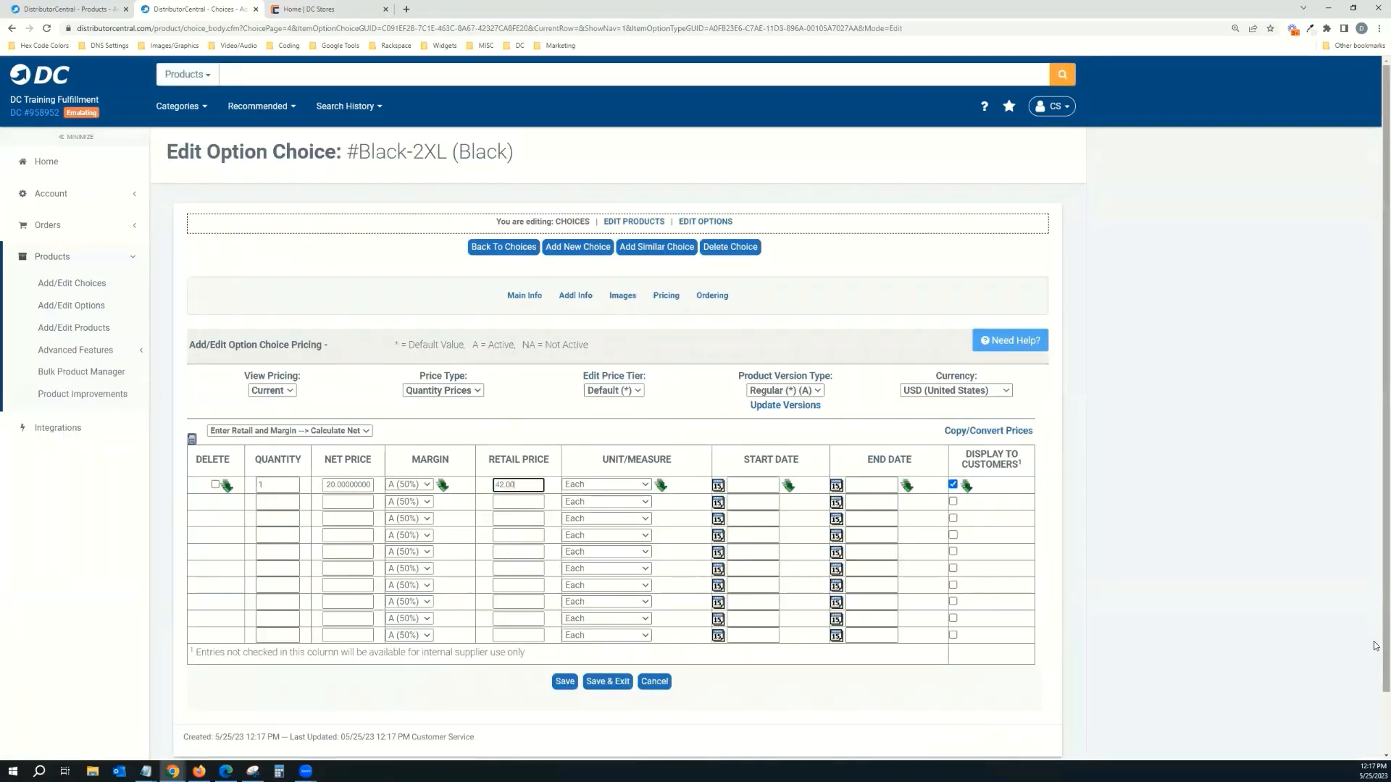
{"action": "left_click", "coordinate": [572, 681]}
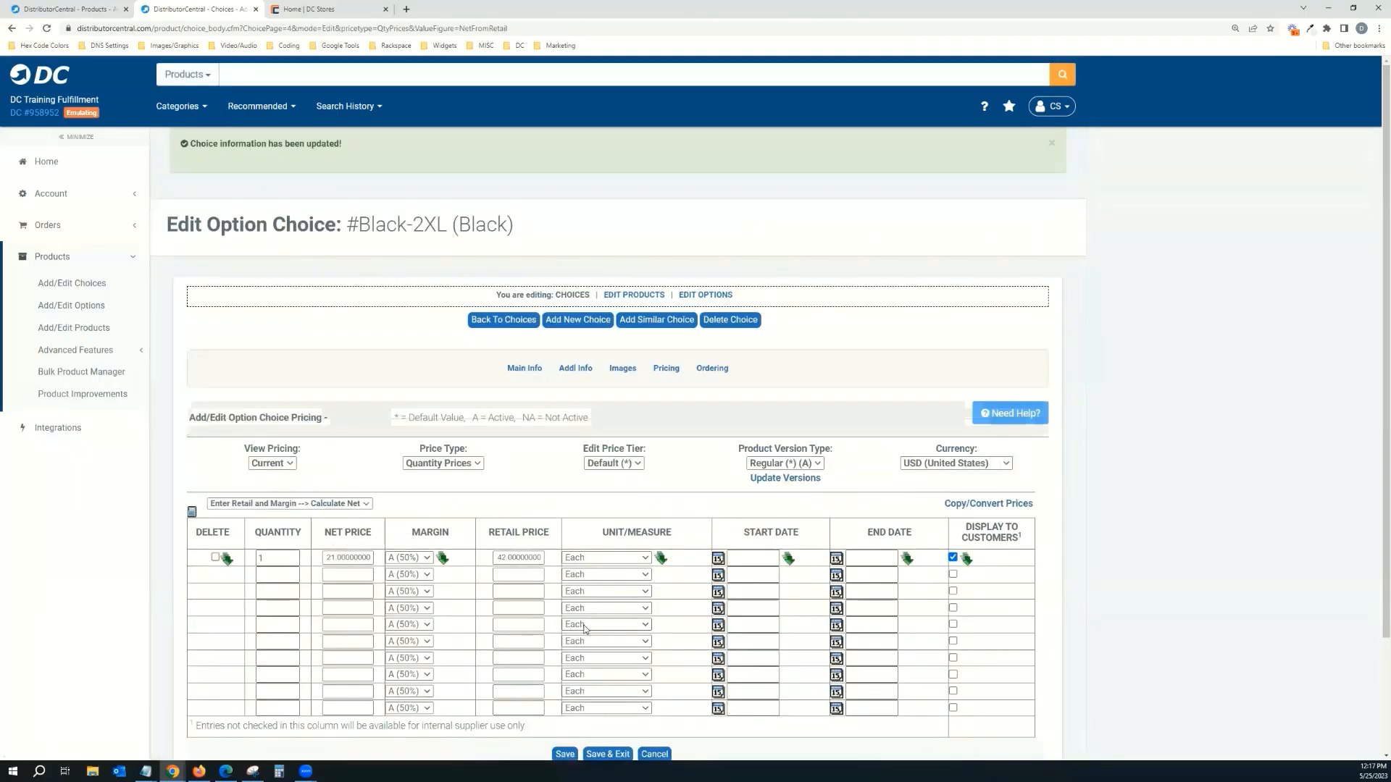
- Start a new product option with Product Color Information as its option type
{"action": "left_click", "coordinate": [725, 293]}
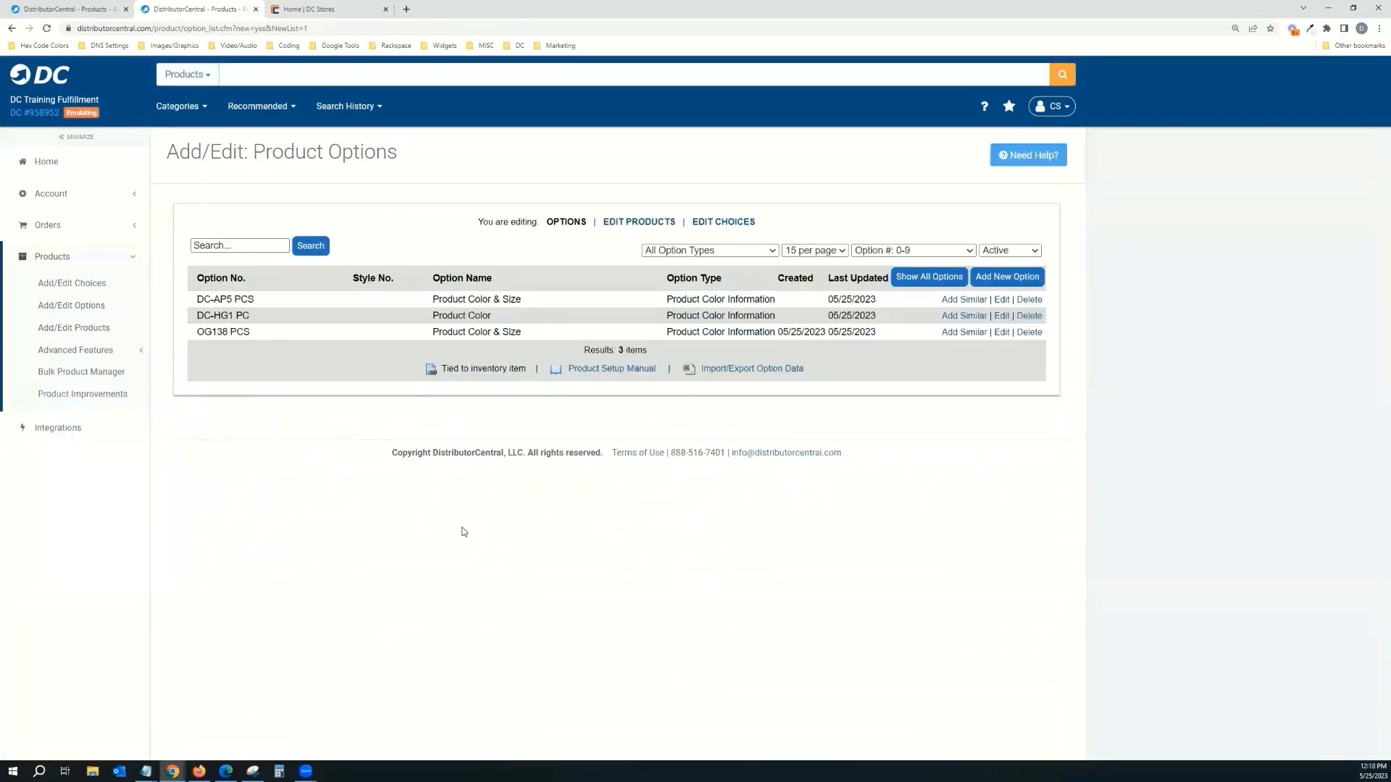
{"action": "left_click", "coordinate": [1008, 278]}
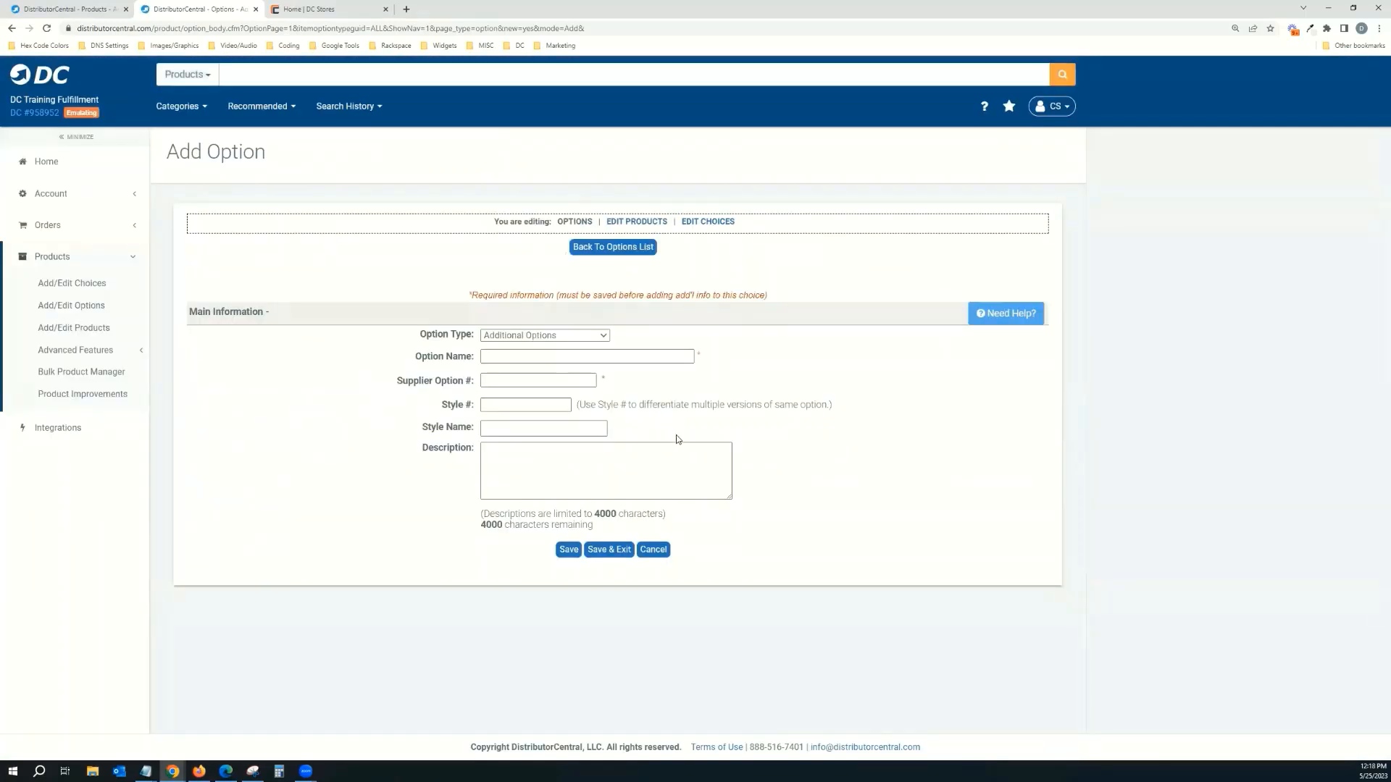
{"action": "left_click", "coordinate": [577, 338]}
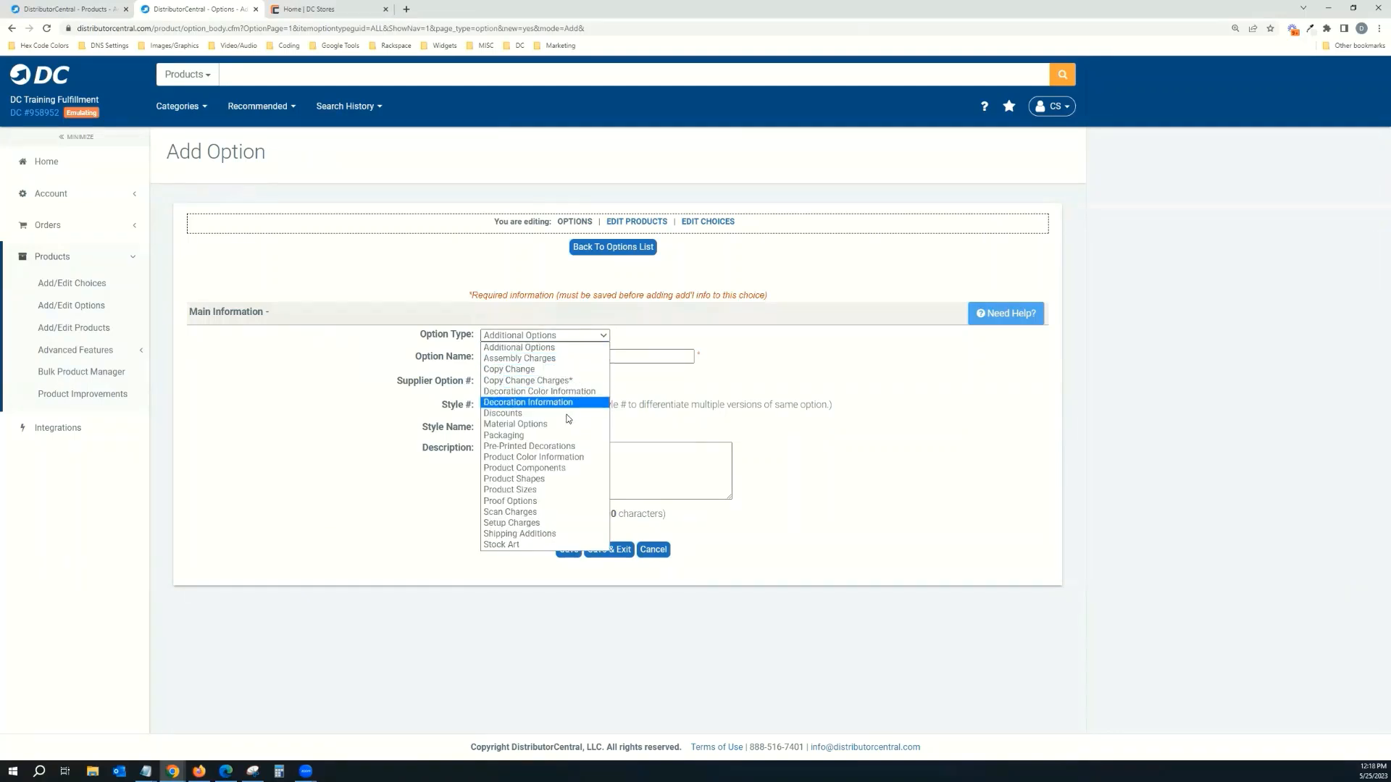
{"action": "left_click", "coordinate": [572, 457]}
- Name the option Product Color & Size with supplier option number PS PCS, and save it
{"action": "left_click", "coordinate": [565, 357]}
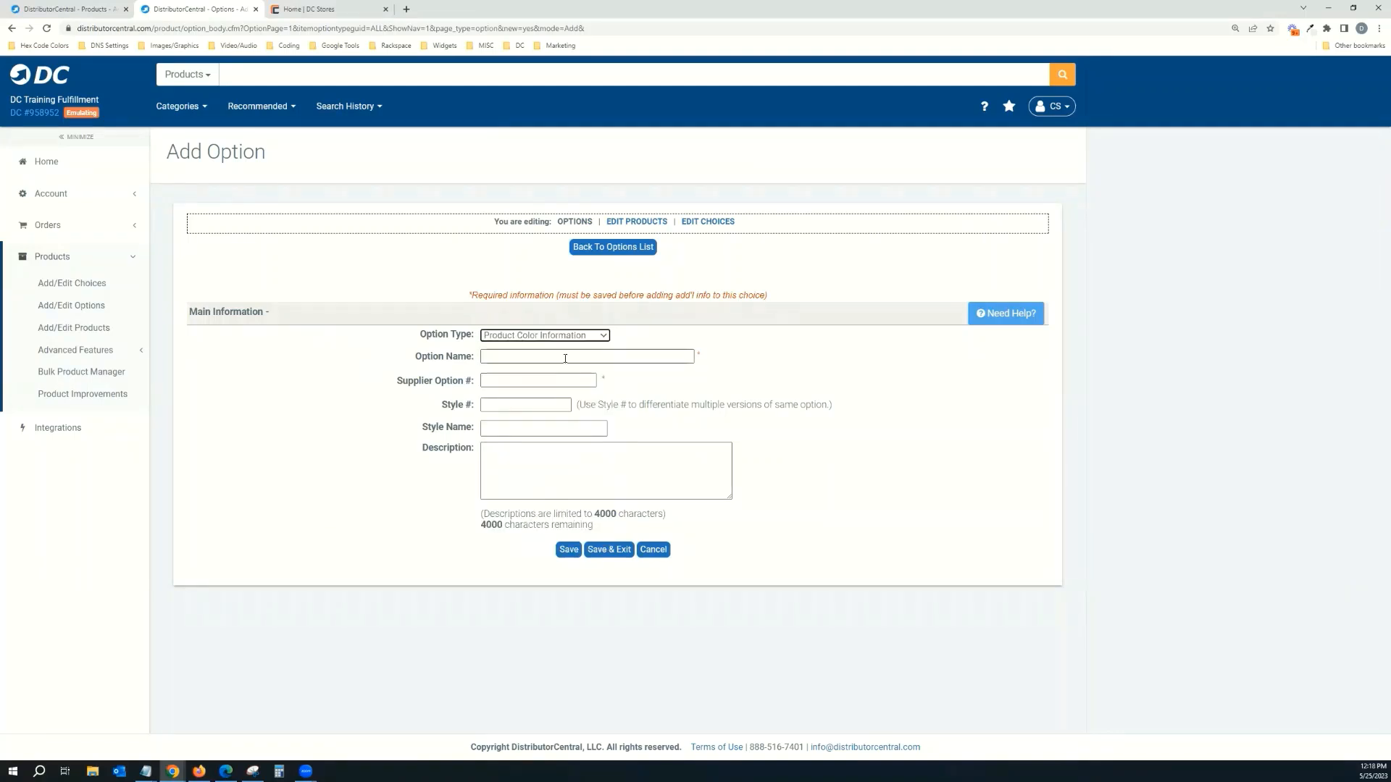
{"action": "type", "text": "Pro"}
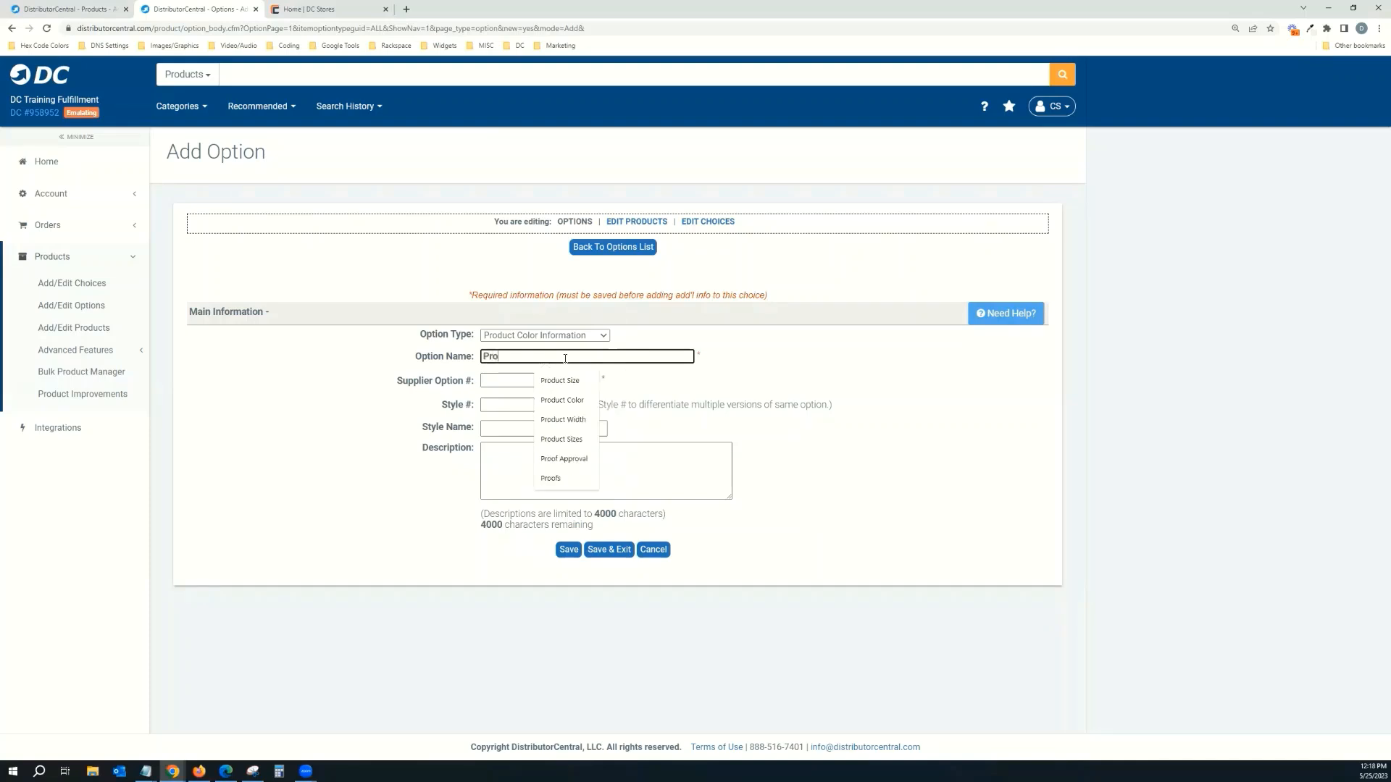
{"action": "type", "text": "duct Color and"}
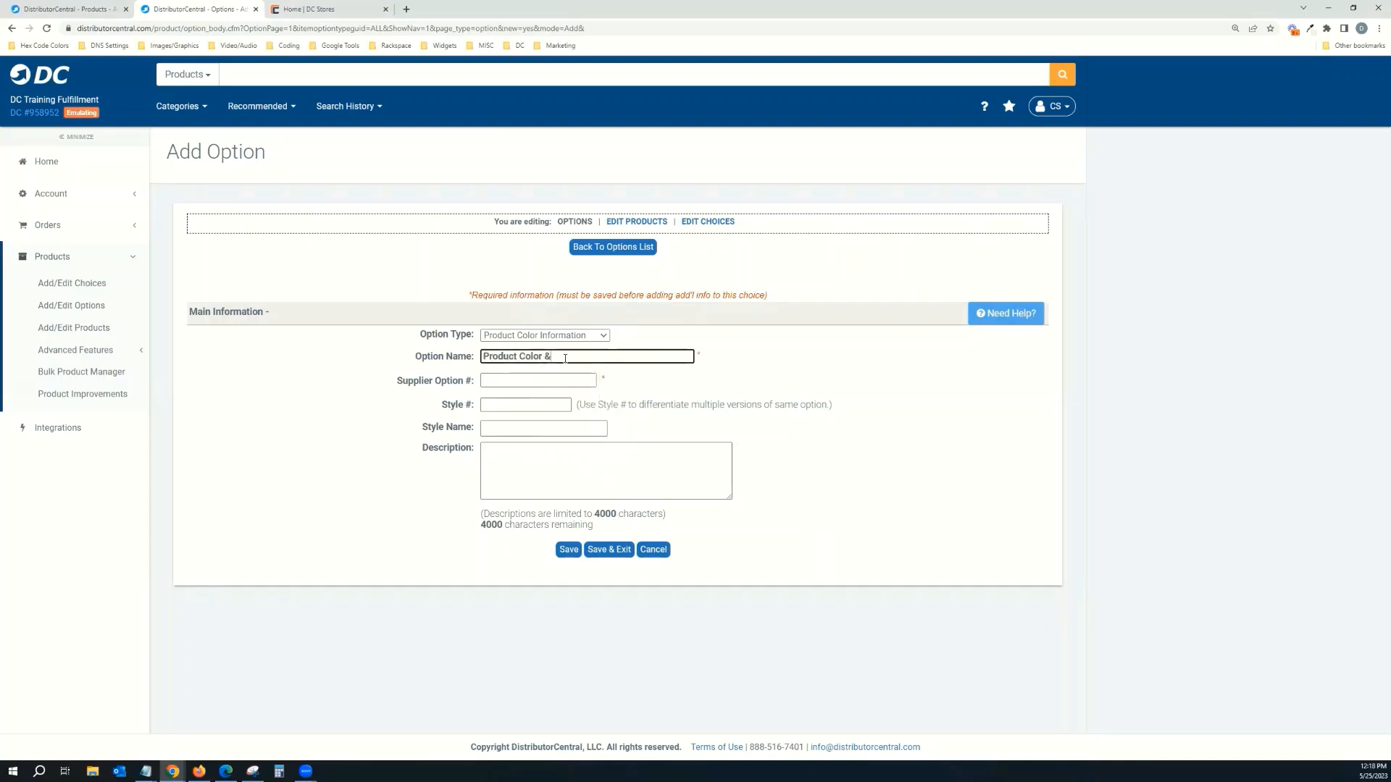
{"action": "left_click", "coordinate": [558, 378]}
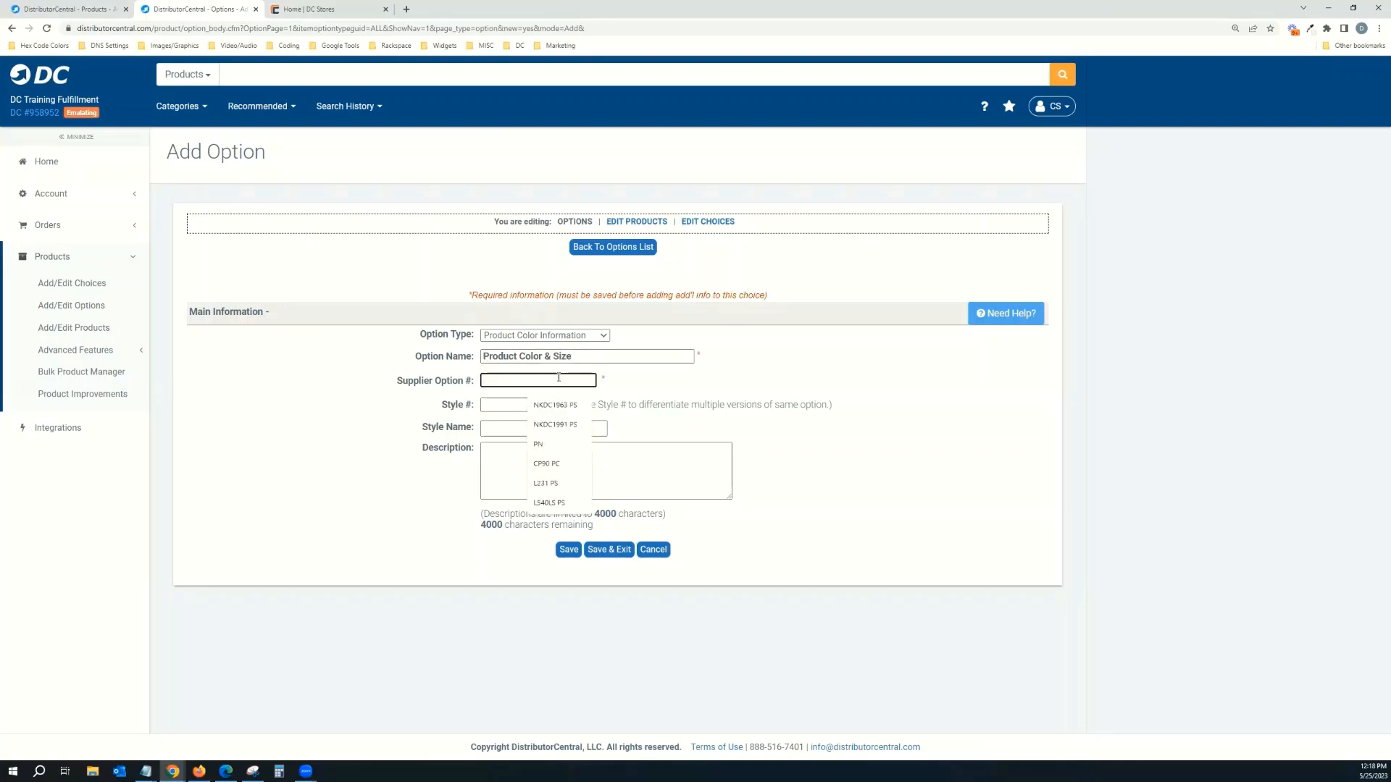
{"action": "type", "text": "PS"}
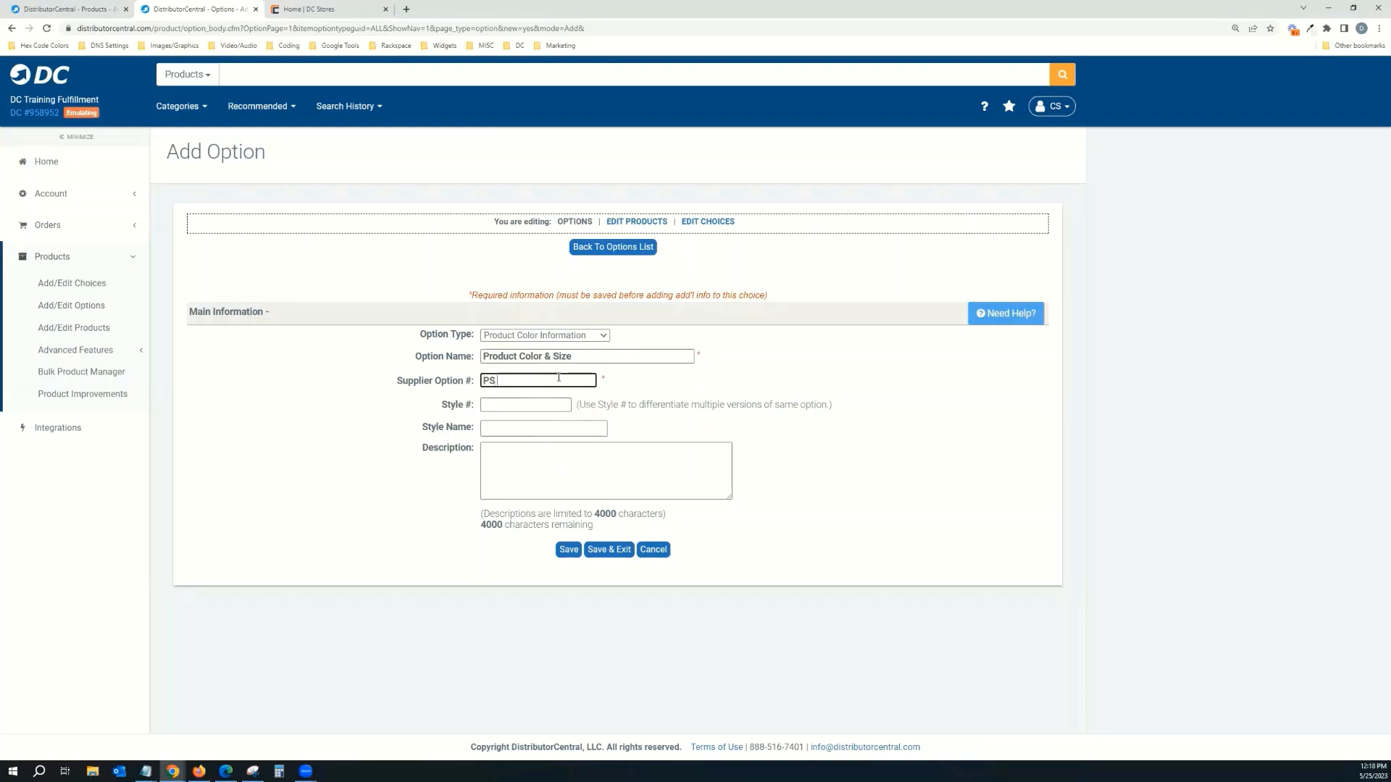
{"action": "type", "text": " PCS"}
{"action": "left_click", "coordinate": [570, 551]}
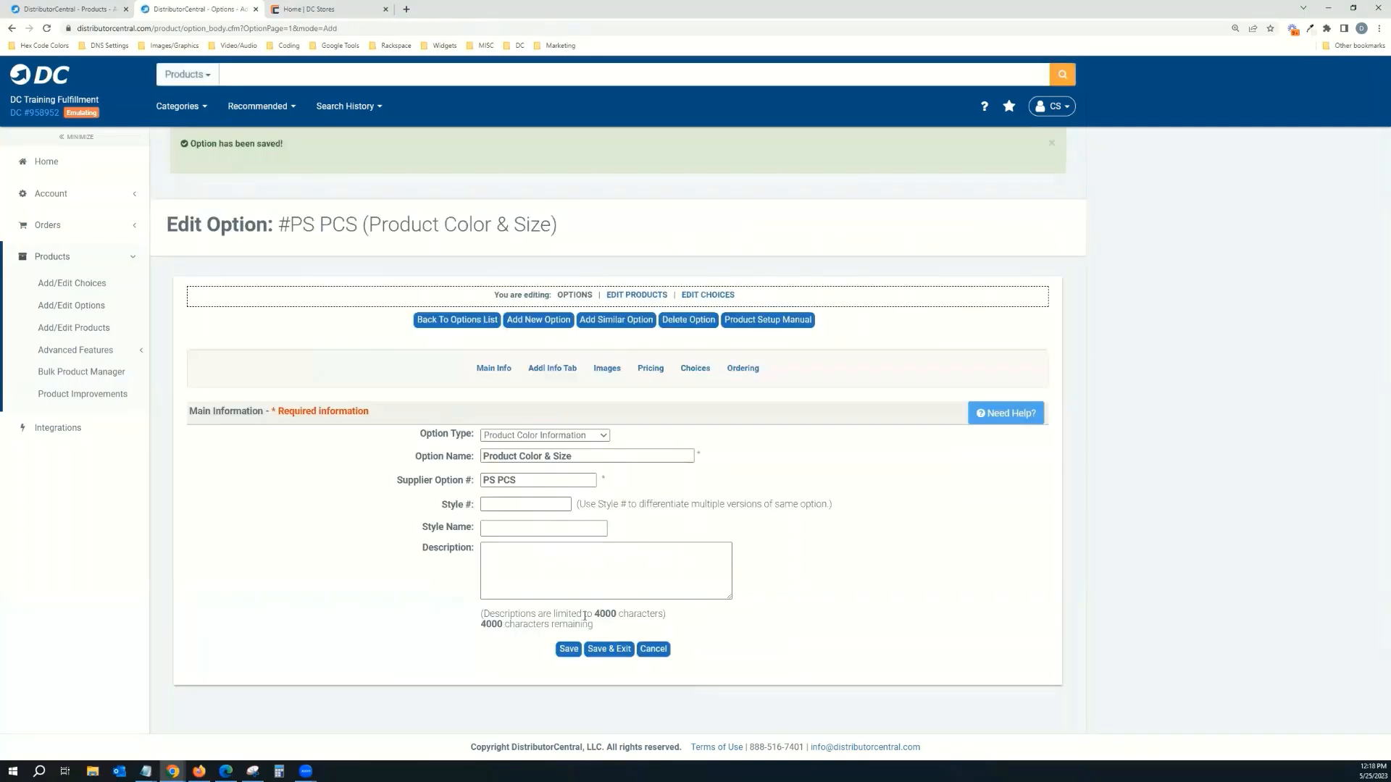
- Open the PS PCS option's choice assignment, select the Black-2XL PS choice and find the other PS entries on the page
{"action": "left_click", "coordinate": [695, 369]}
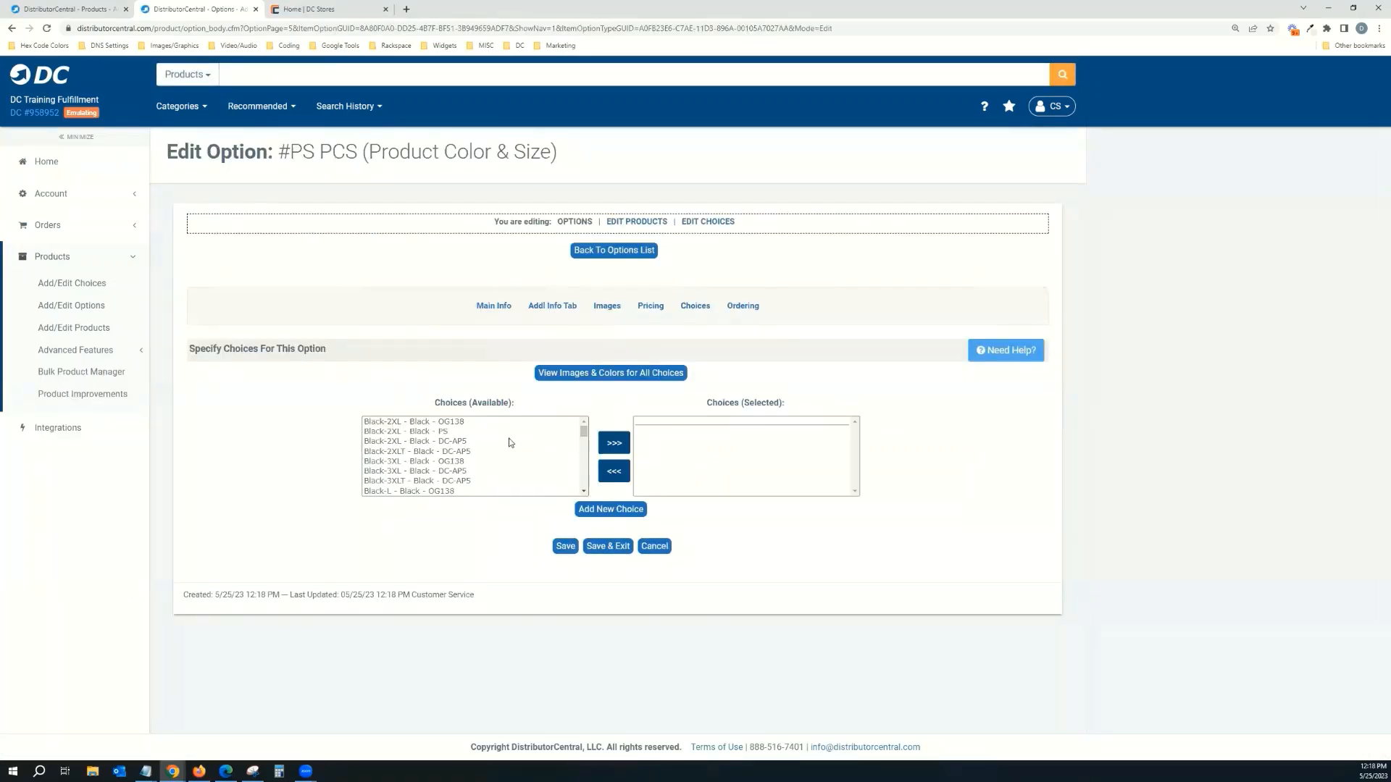
{"action": "left_click", "coordinate": [464, 431]}
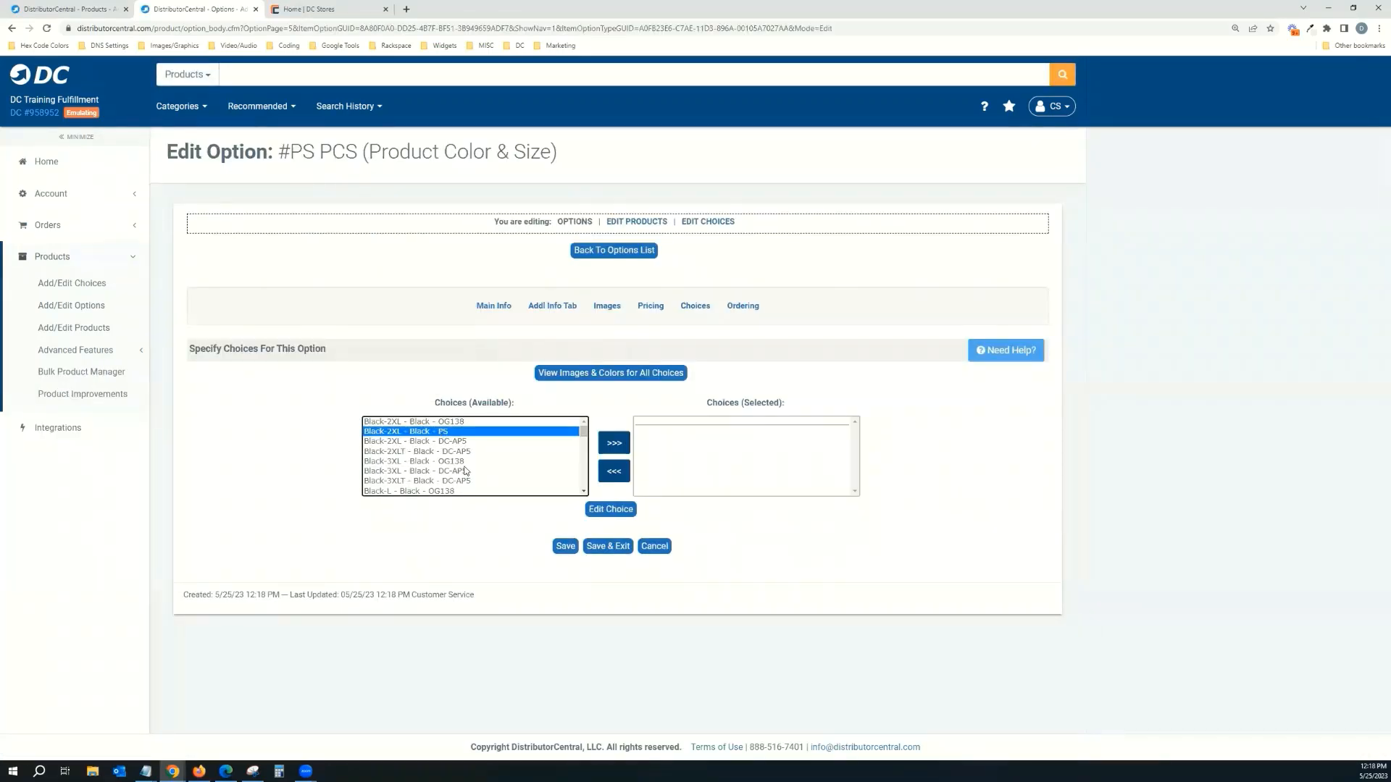
{"action": "scroll", "coordinate": [475, 454], "scroll_direction": "down", "scroll_amount": 2}
{"action": "scroll", "coordinate": [476, 448], "scroll_direction": "up", "scroll_amount": 2}
{"action": "left_click", "coordinate": [1120, 251]}
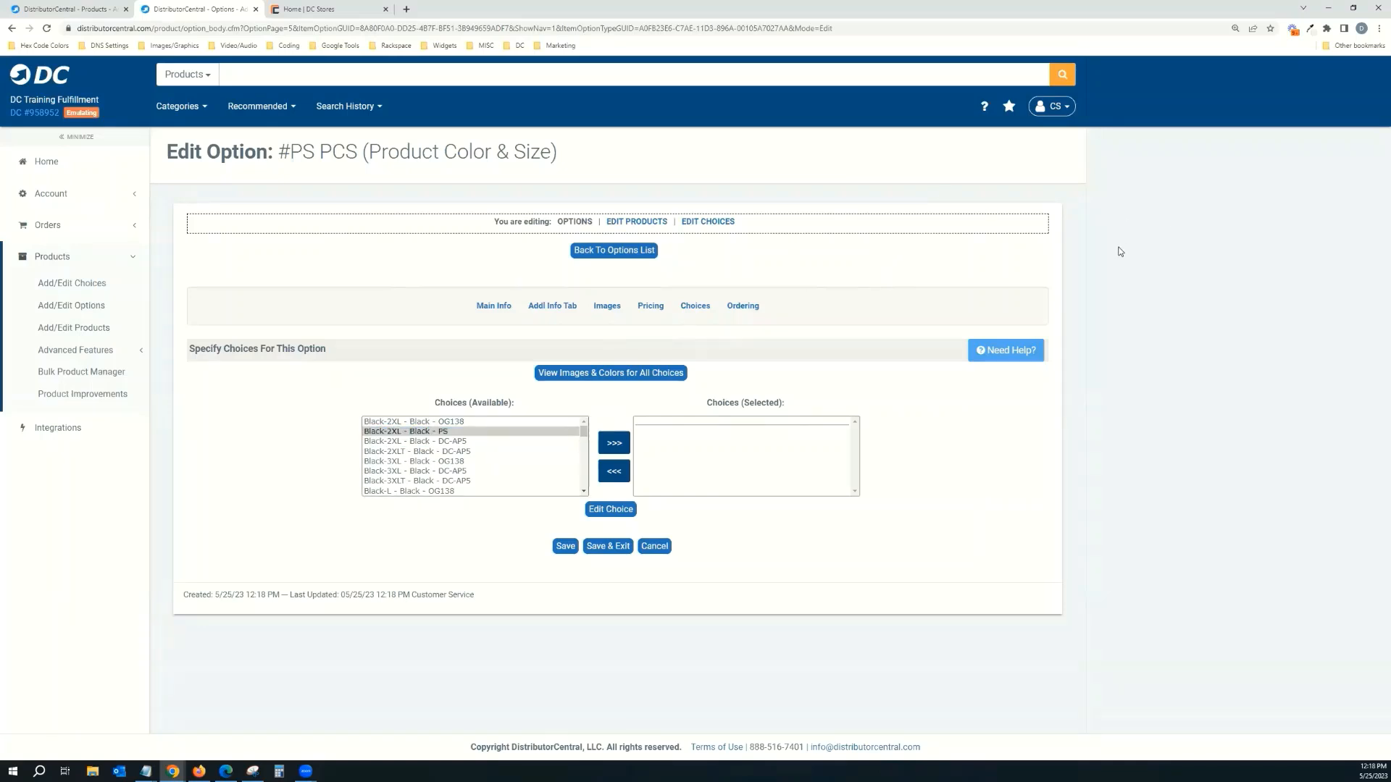
{"action": "key", "text": "ctrl+f"}
{"action": "type", "text": "PS"}
{"action": "scroll", "coordinate": [491, 448], "scroll_direction": "down", "scroll_amount": 1}
{"action": "scroll", "coordinate": [481, 439], "scroll_direction": "up", "scroll_amount": 1}
{"action": "scroll", "coordinate": [481, 440], "scroll_direction": "down", "scroll_amount": 2}
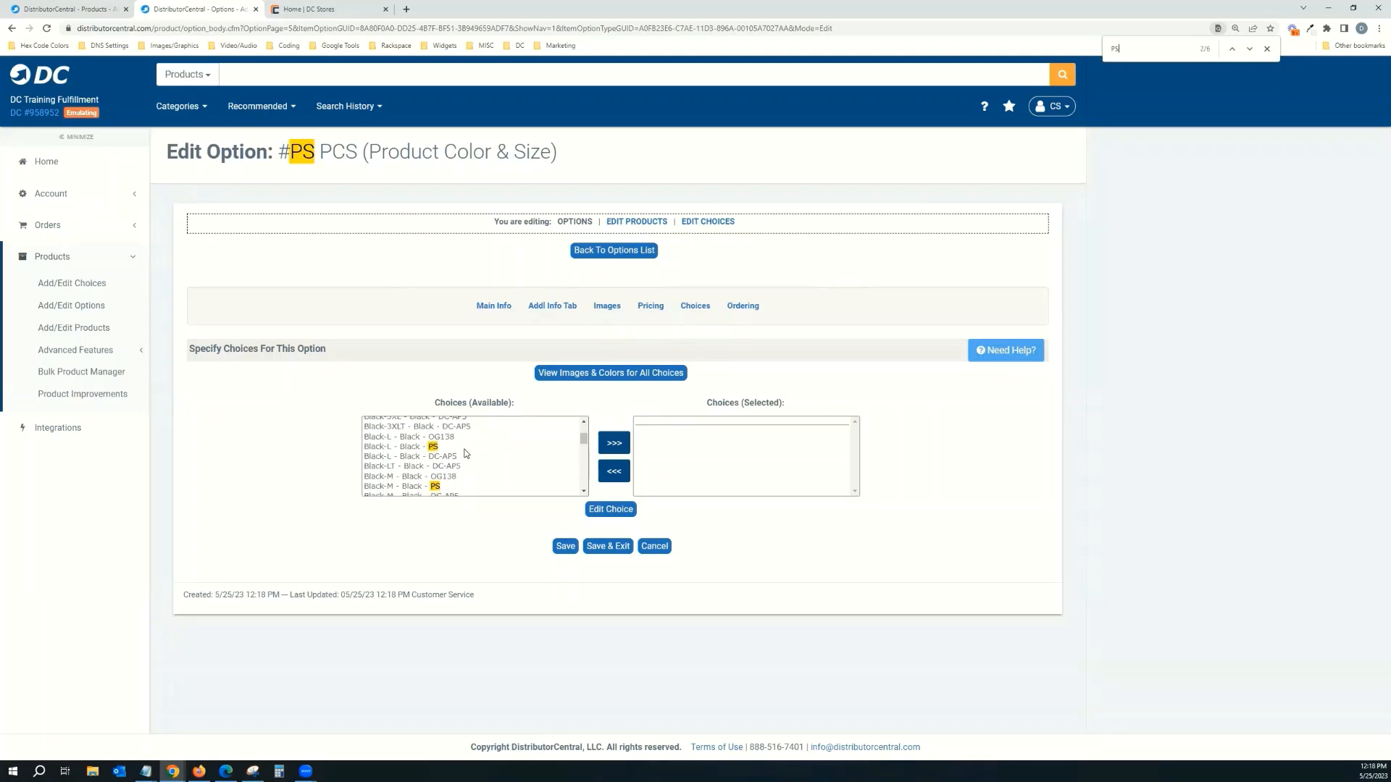
- Assign the PS choices Black-S, Black-M, Black-L, Black-XL and Black-2XL to the PS PCS option and save
{"action": "left_click", "coordinate": [463, 449]}
{"action": "scroll", "coordinate": [457, 456], "scroll_direction": "down", "scroll_amount": 2}
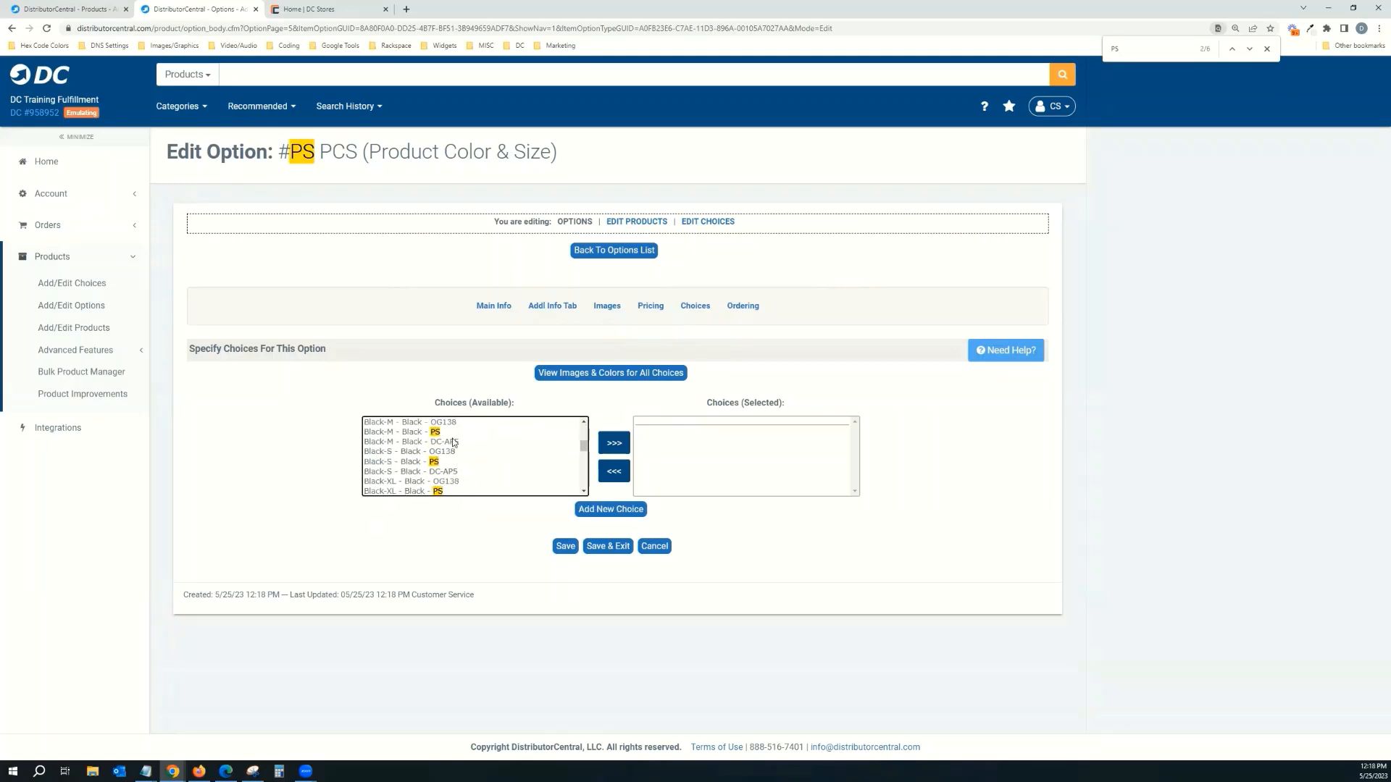
{"action": "left_click", "coordinate": [450, 434]}
{"action": "left_click", "coordinate": [451, 463], "text": "ctrl"}
{"action": "scroll", "coordinate": [446, 443], "scroll_direction": "down", "scroll_amount": 2}
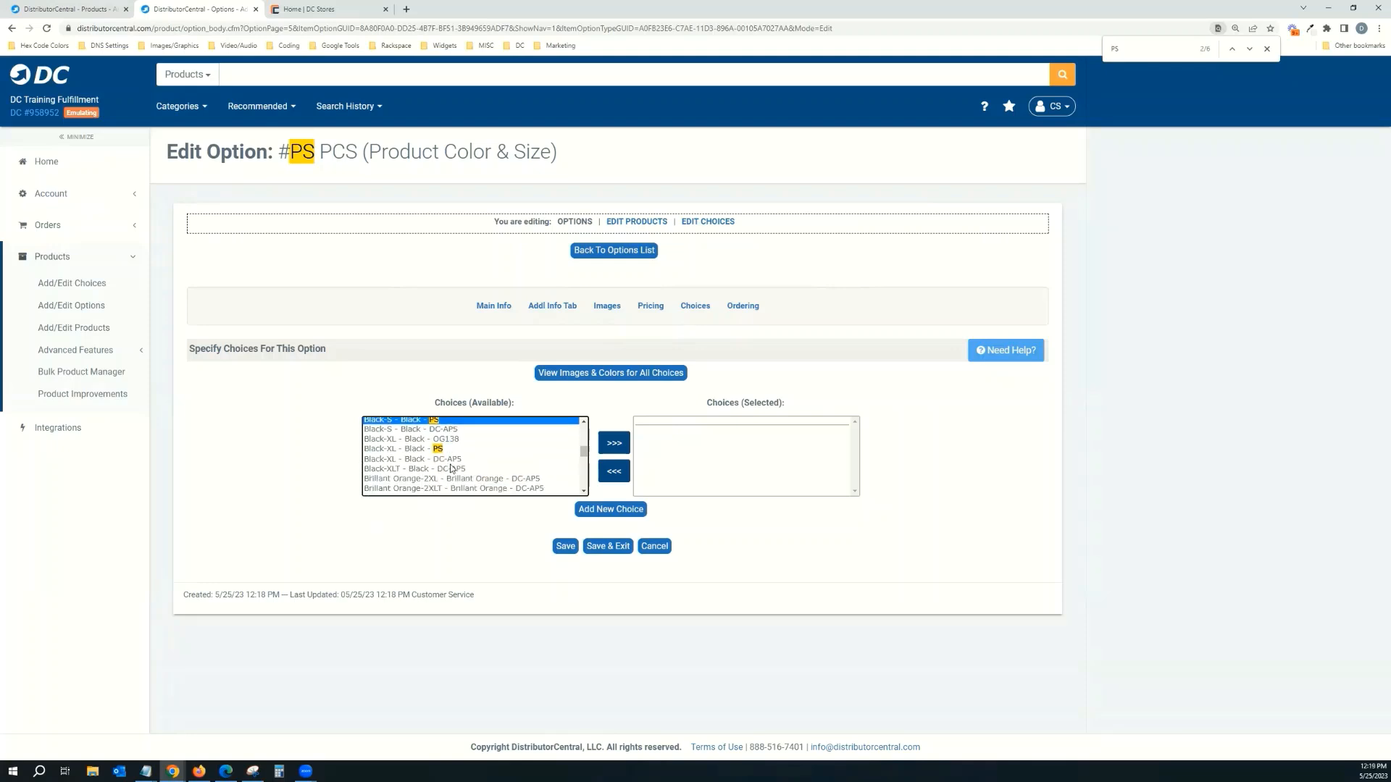
{"action": "left_click", "coordinate": [446, 439], "text": "ctrl"}
{"action": "scroll", "coordinate": [532, 476], "scroll_direction": "down", "scroll_amount": 10}
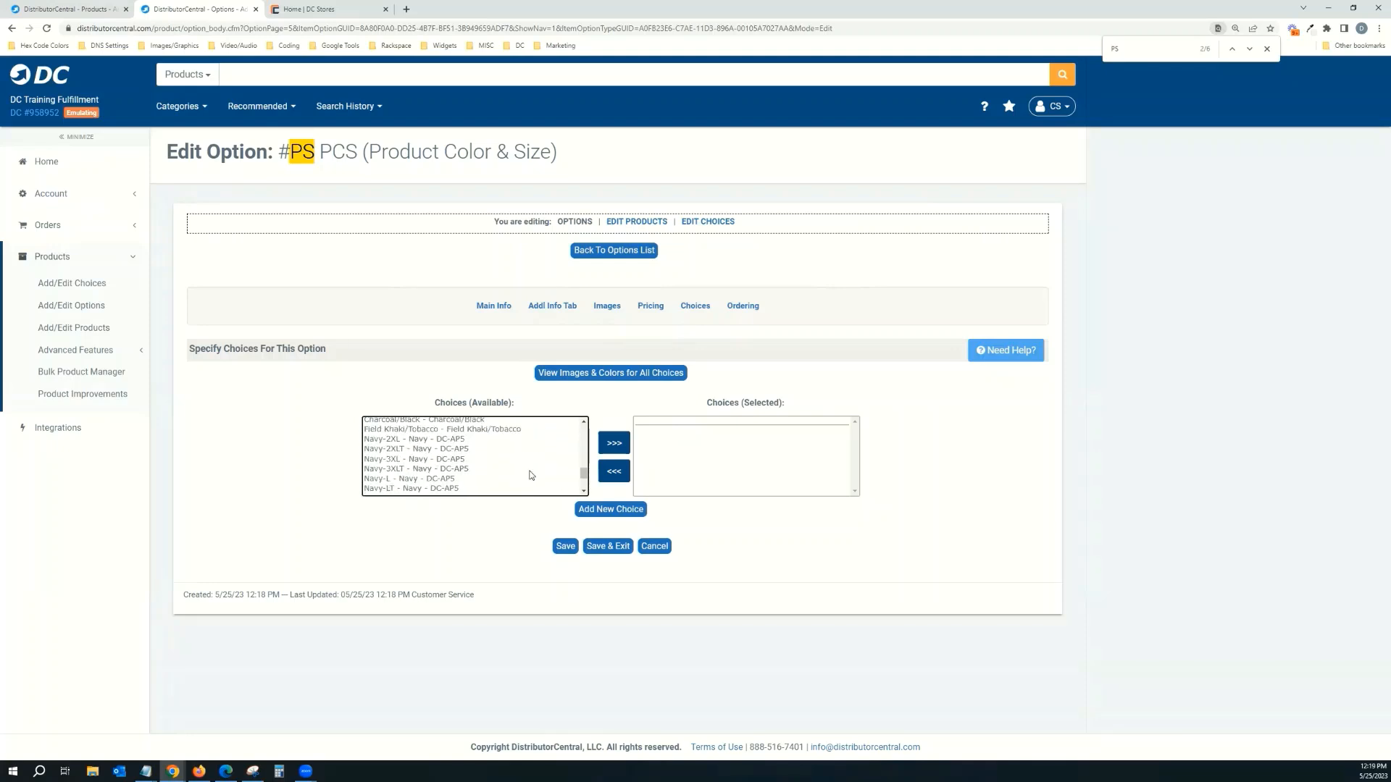
{"action": "scroll", "coordinate": [531, 475], "scroll_direction": "up", "scroll_amount": 8}
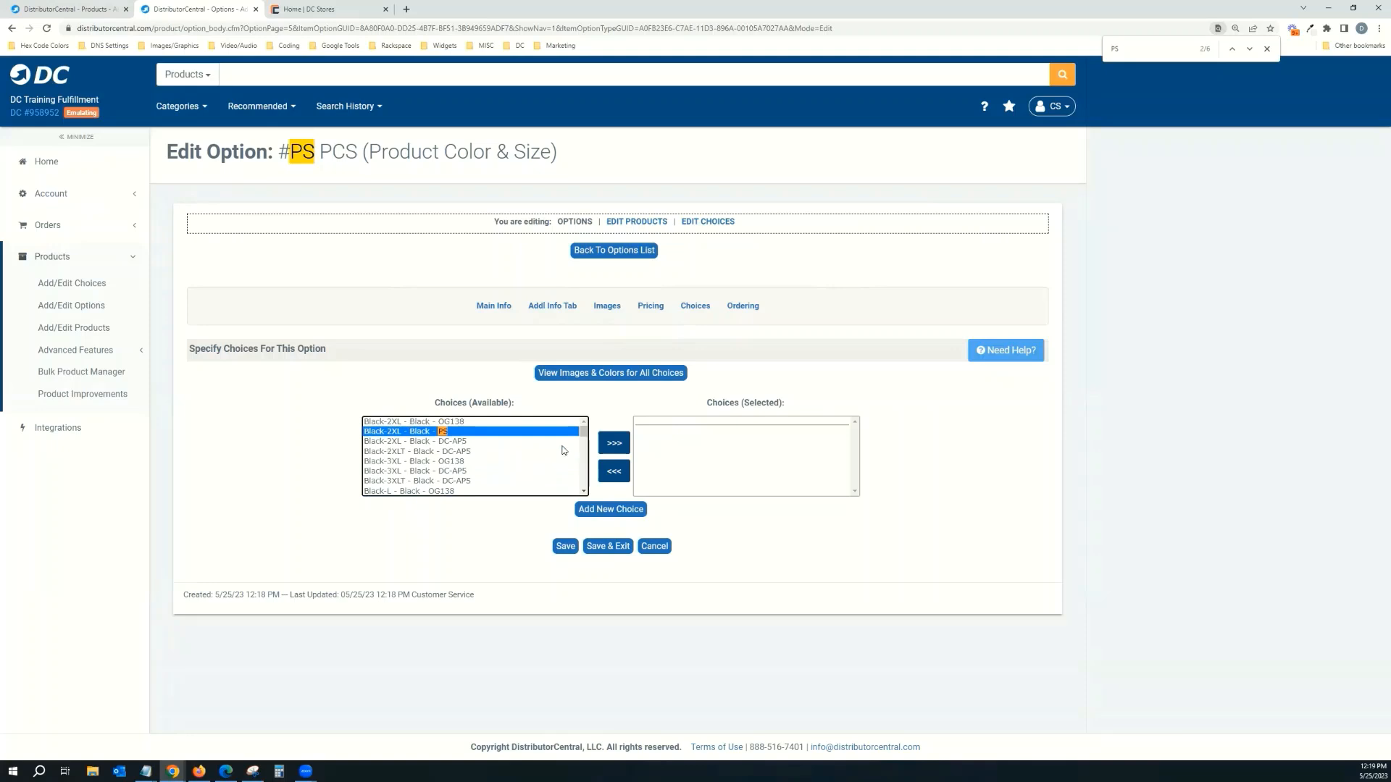
{"action": "left_click", "coordinate": [621, 444]}
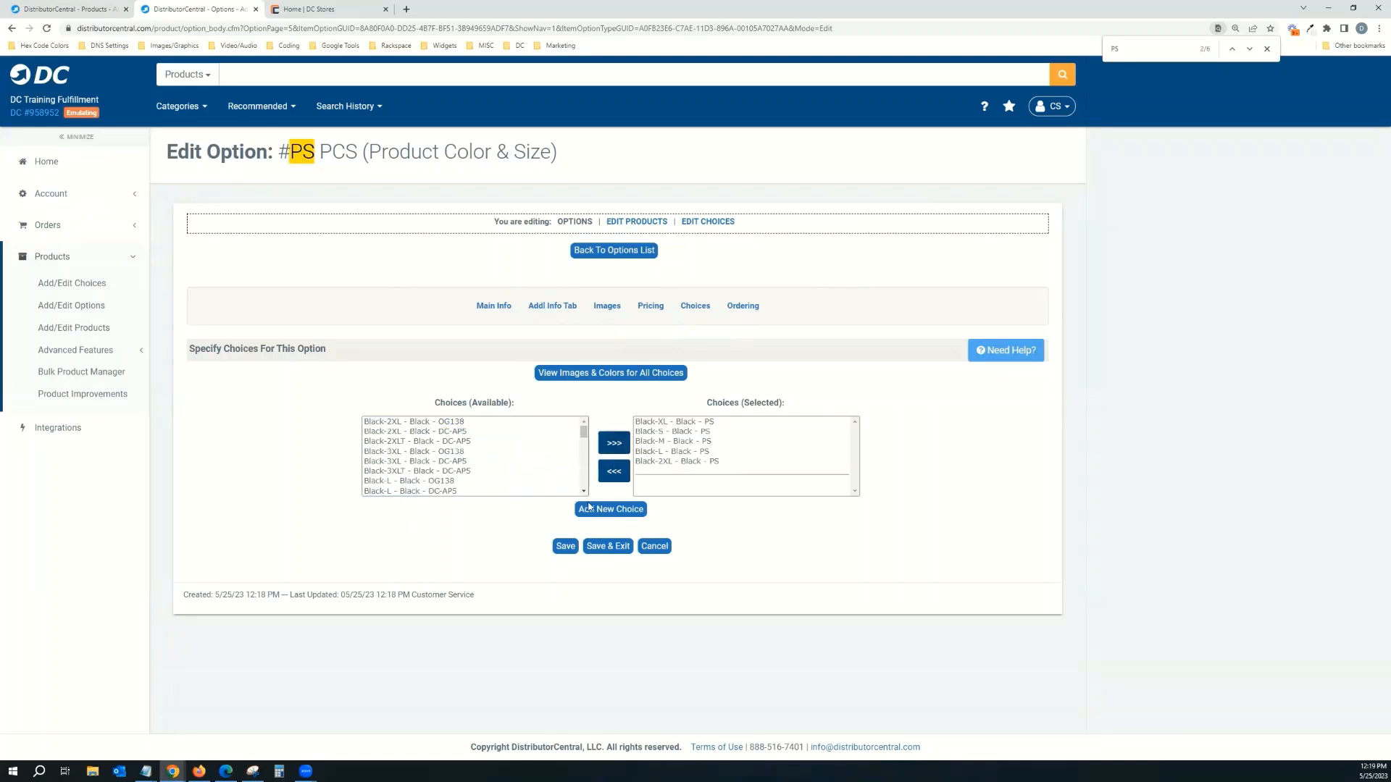
{"action": "left_click", "coordinate": [566, 548]}
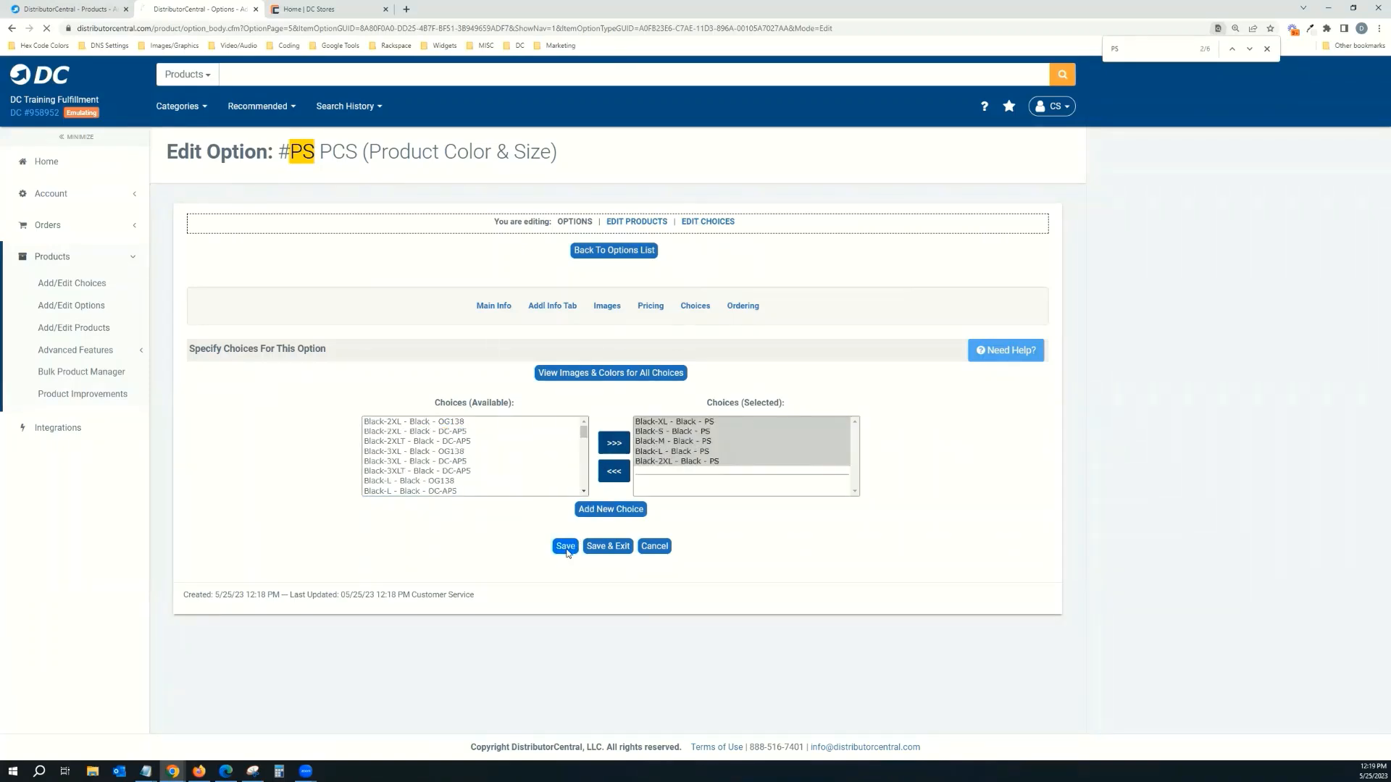
- In the PS PCS option's ordering settings, make the option required and set its form field type to Choice Qty Style Group with Total (Apparel)
{"action": "left_click", "coordinate": [742, 379]}
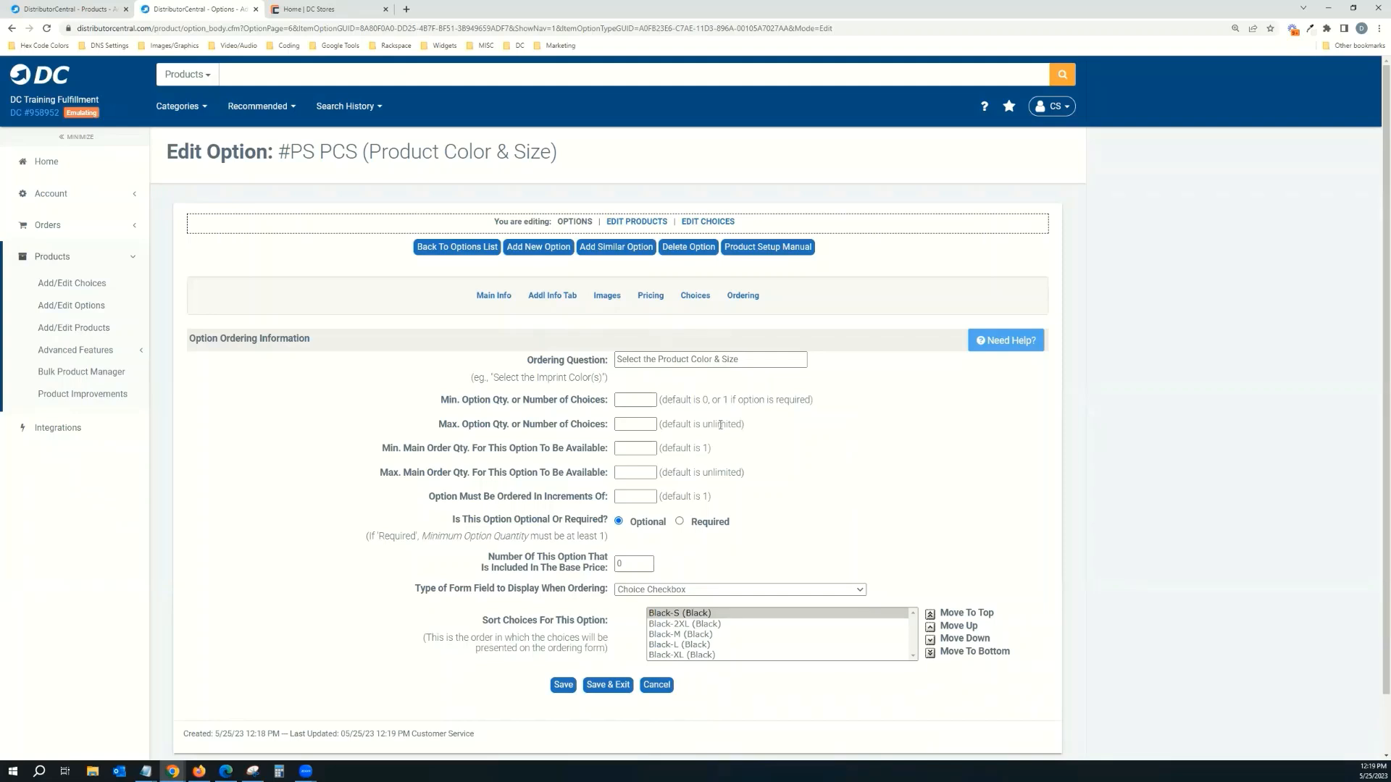
{"action": "left_click", "coordinate": [679, 521]}
{"action": "left_click_drag", "start_coordinate": [415, 591], "coordinate": [540, 590]}
{"action": "left_click", "coordinate": [814, 590]}
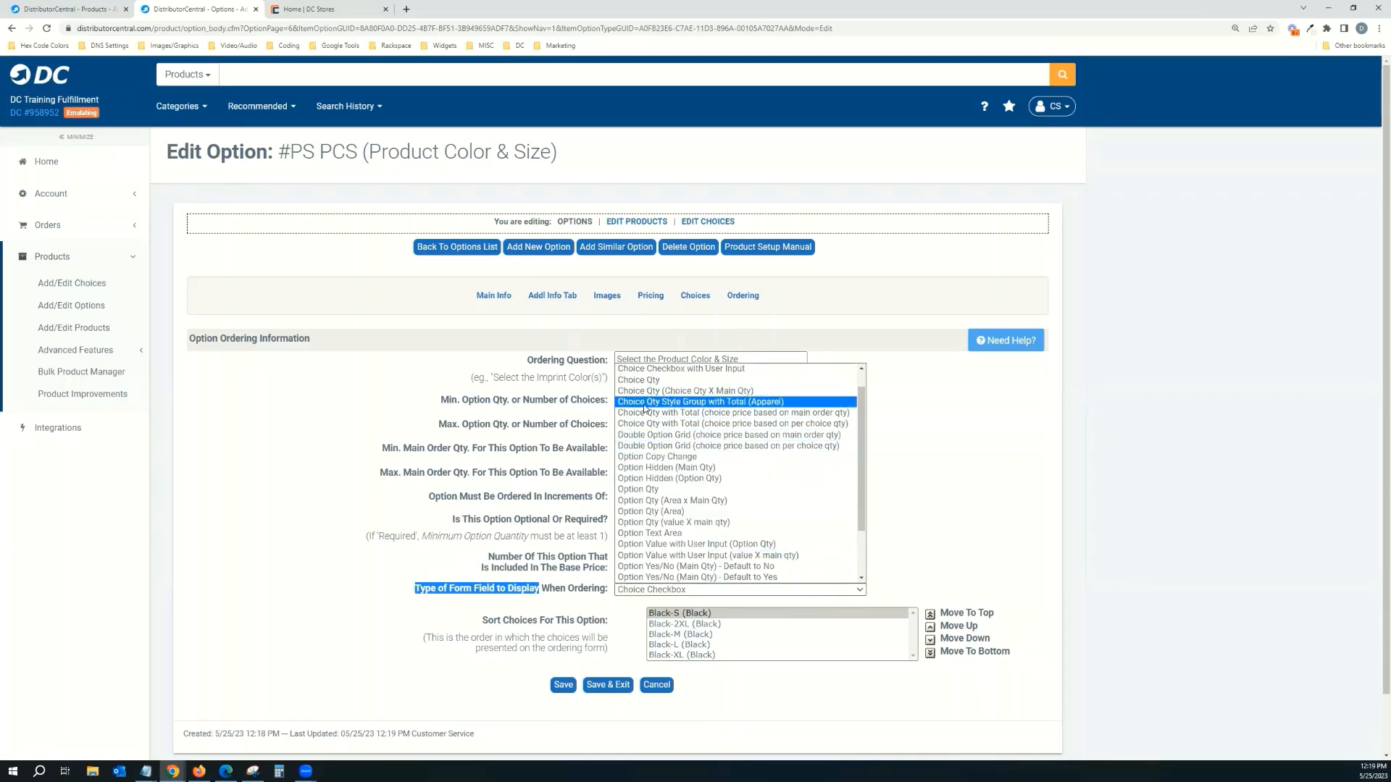
{"action": "left_click", "coordinate": [721, 403]}
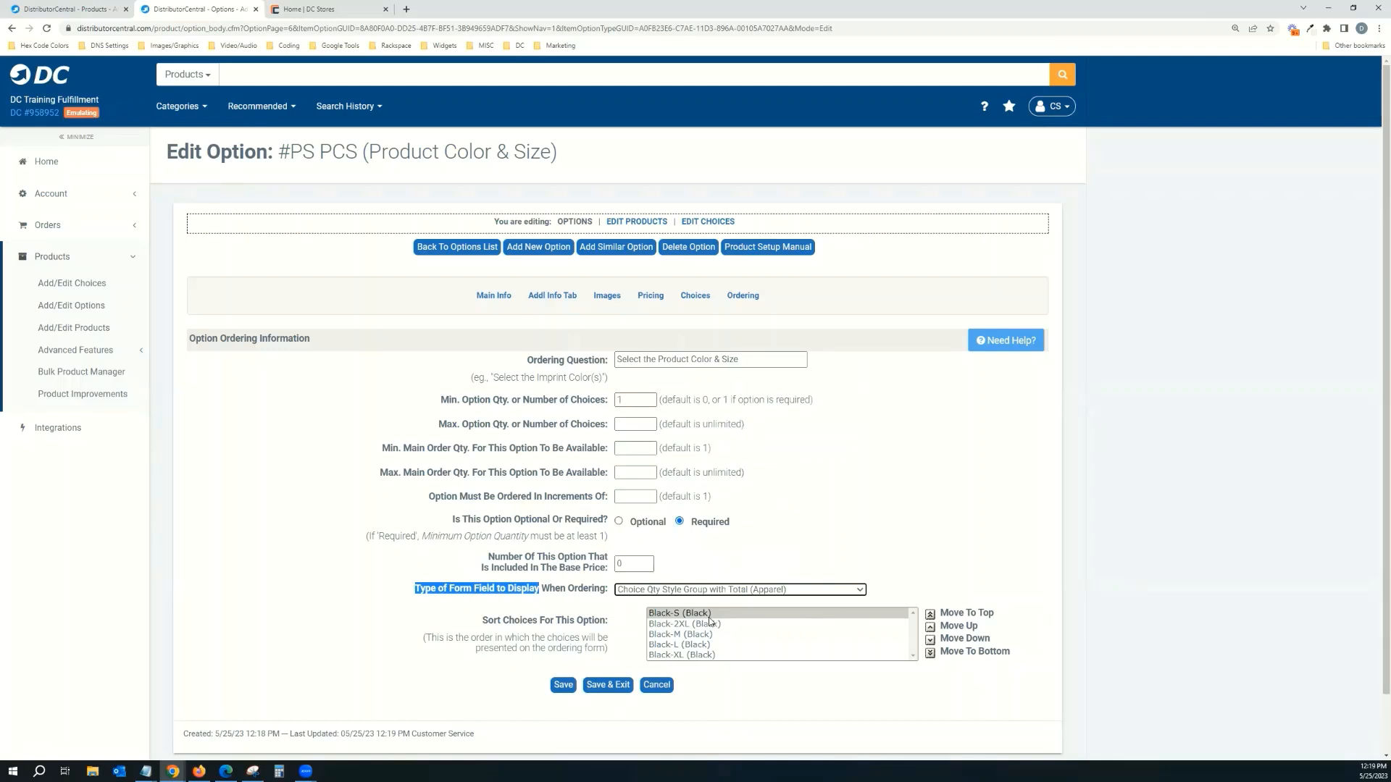
- Sort the option's choices in the order Black-S, Black-M, Black-L, Black-XL, Black-2XL and save the ordering settings
{"action": "left_click", "coordinate": [836, 644]}
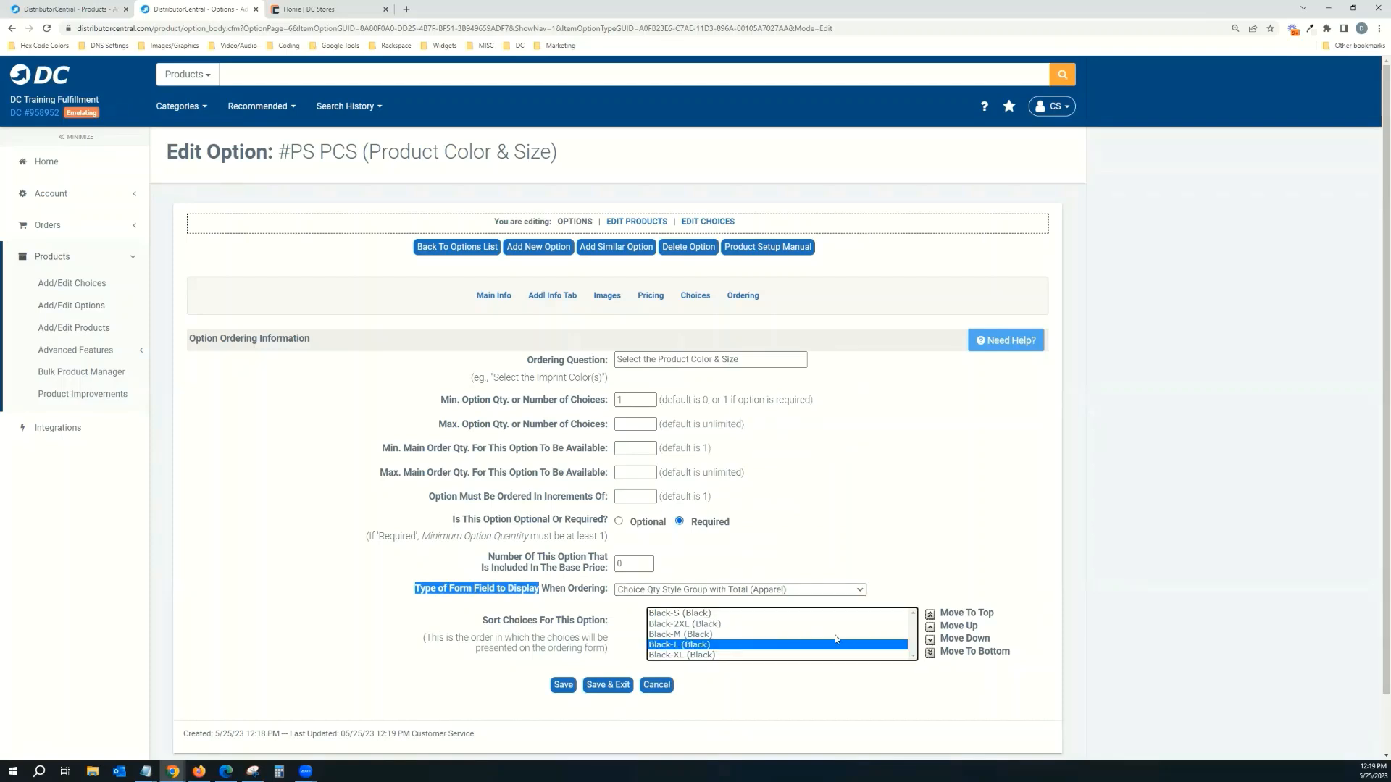
{"action": "left_click", "coordinate": [789, 634]}
{"action": "left_click", "coordinate": [933, 629]}
{"action": "left_click", "coordinate": [932, 628]}
{"action": "left_click", "coordinate": [931, 639]}
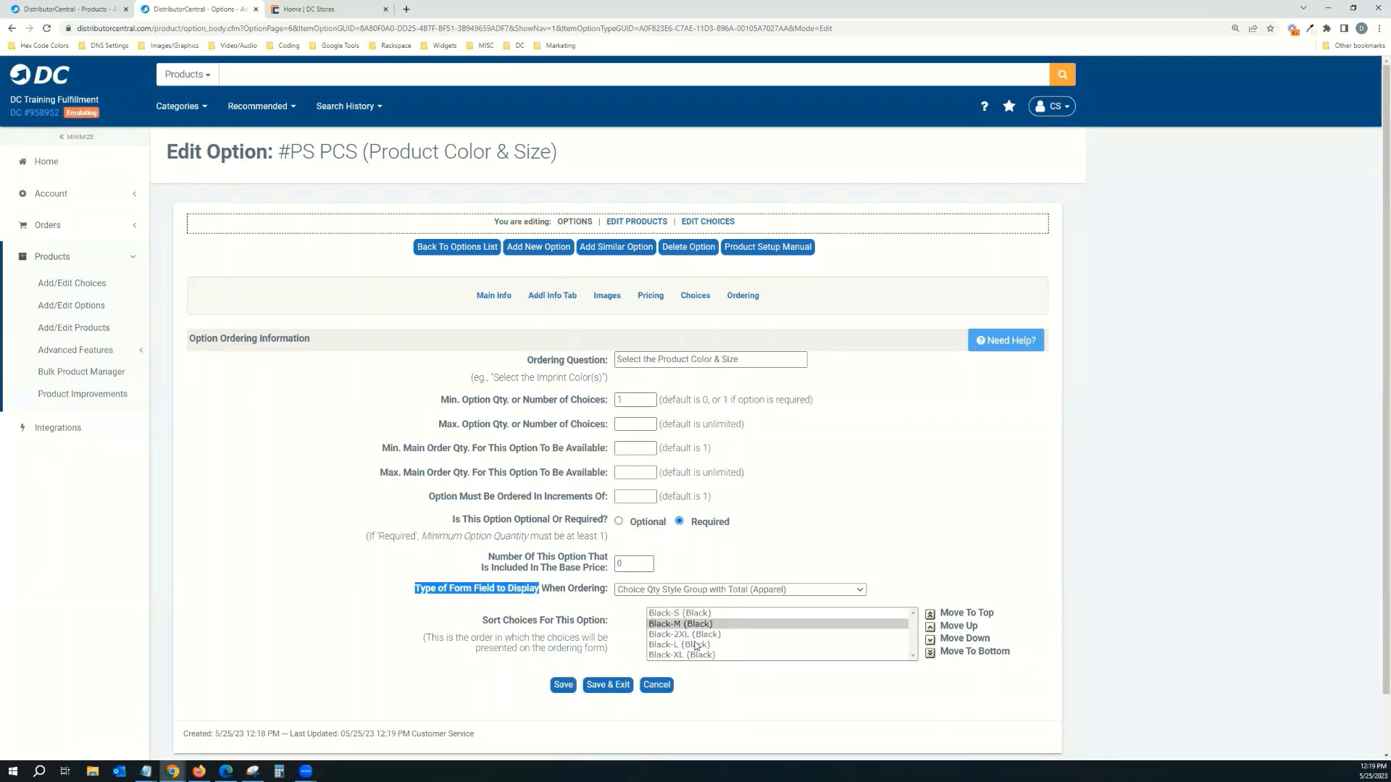
{"action": "left_click", "coordinate": [697, 645]}
{"action": "left_click", "coordinate": [930, 627]}
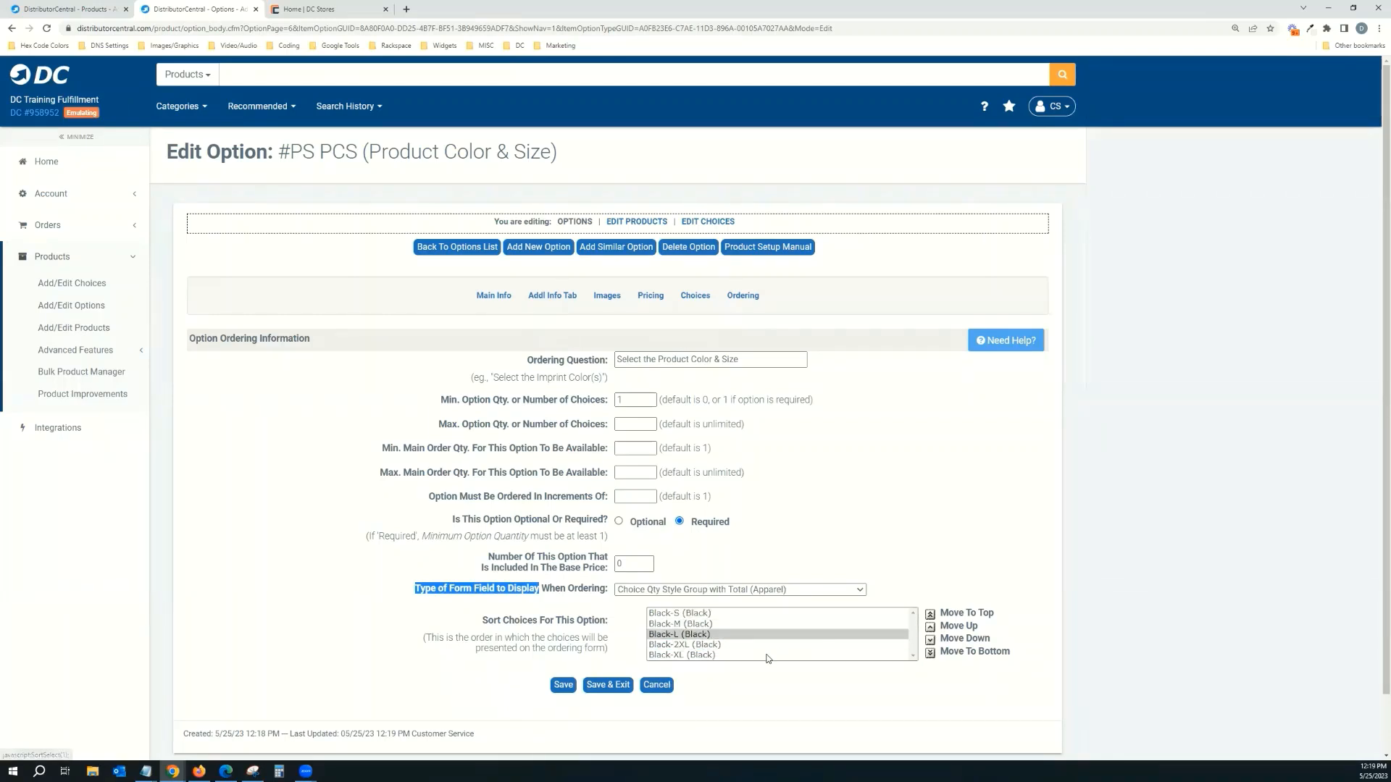
{"action": "left_click", "coordinate": [714, 655]}
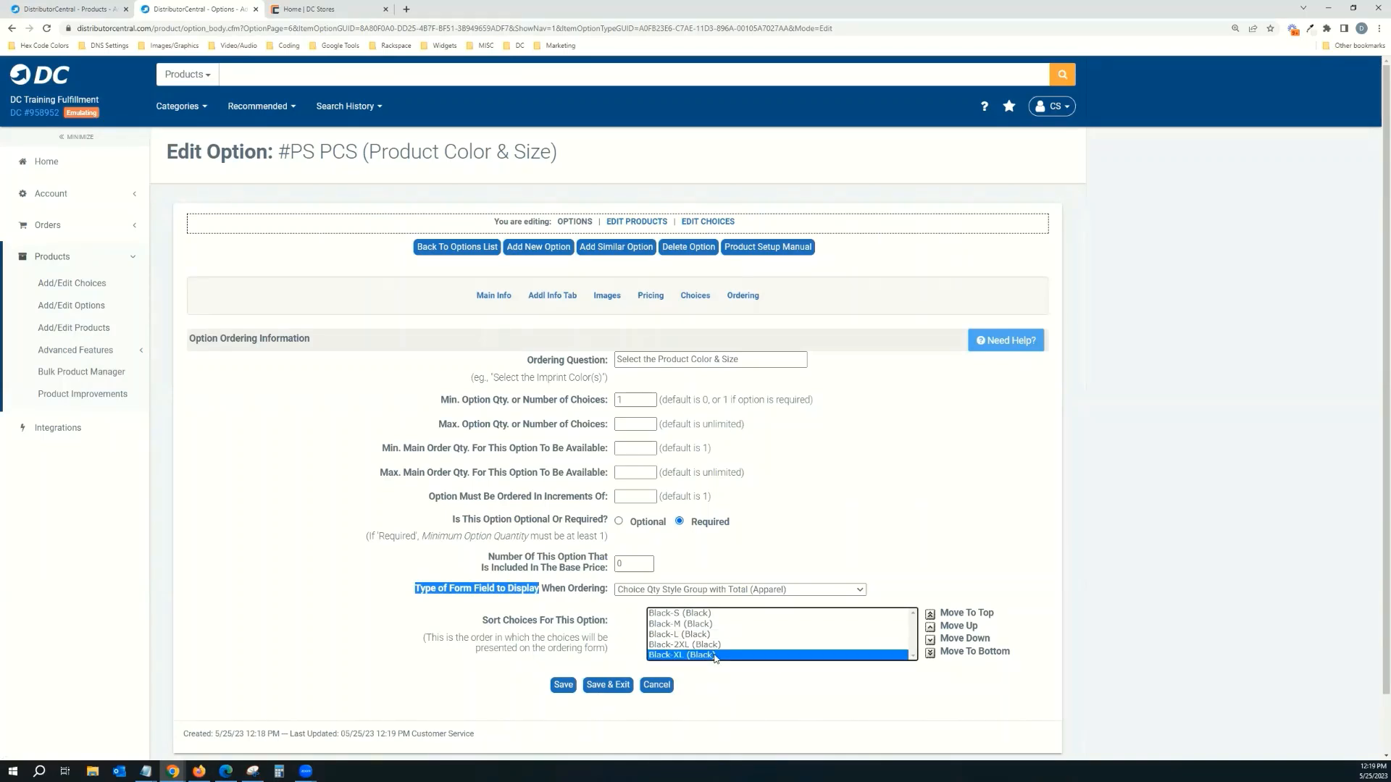
{"action": "left_click", "coordinate": [930, 627]}
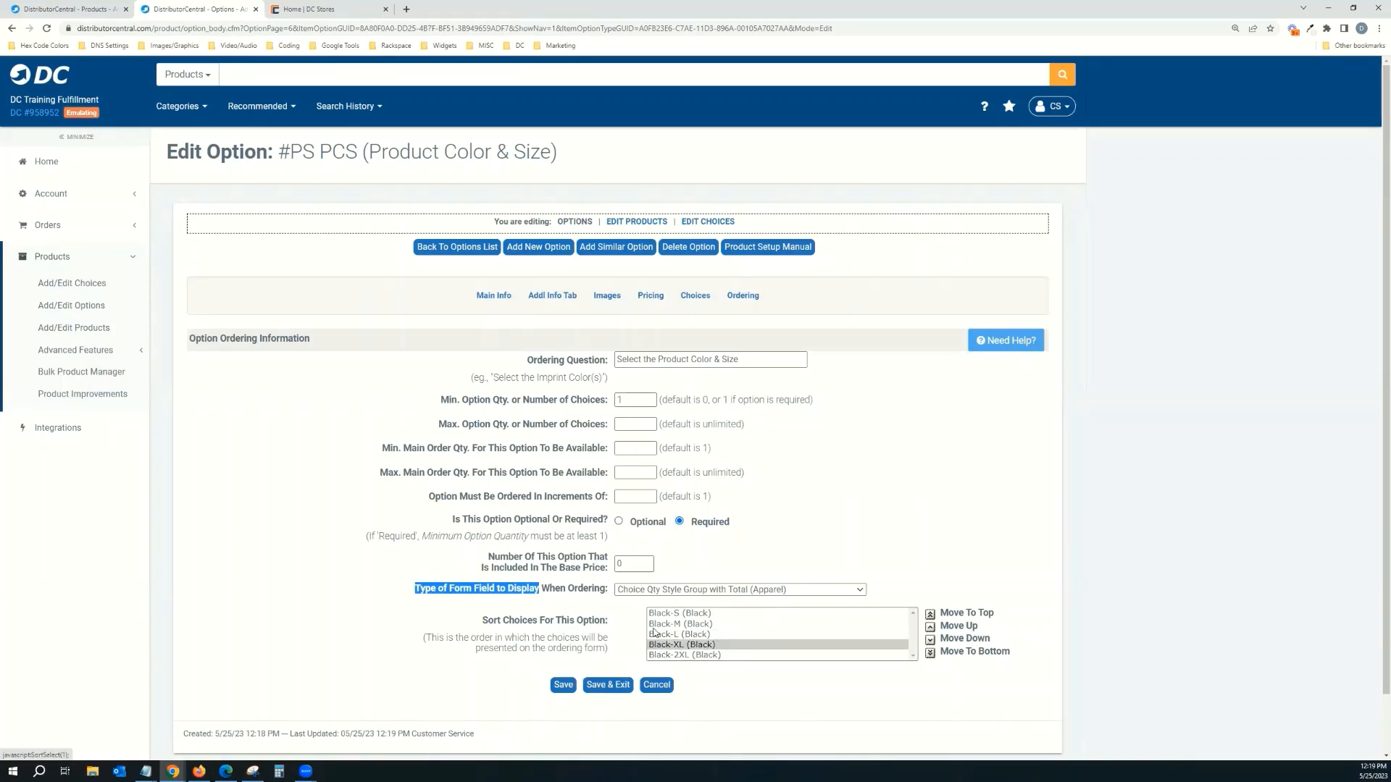
{"action": "left_click", "coordinate": [563, 686]}
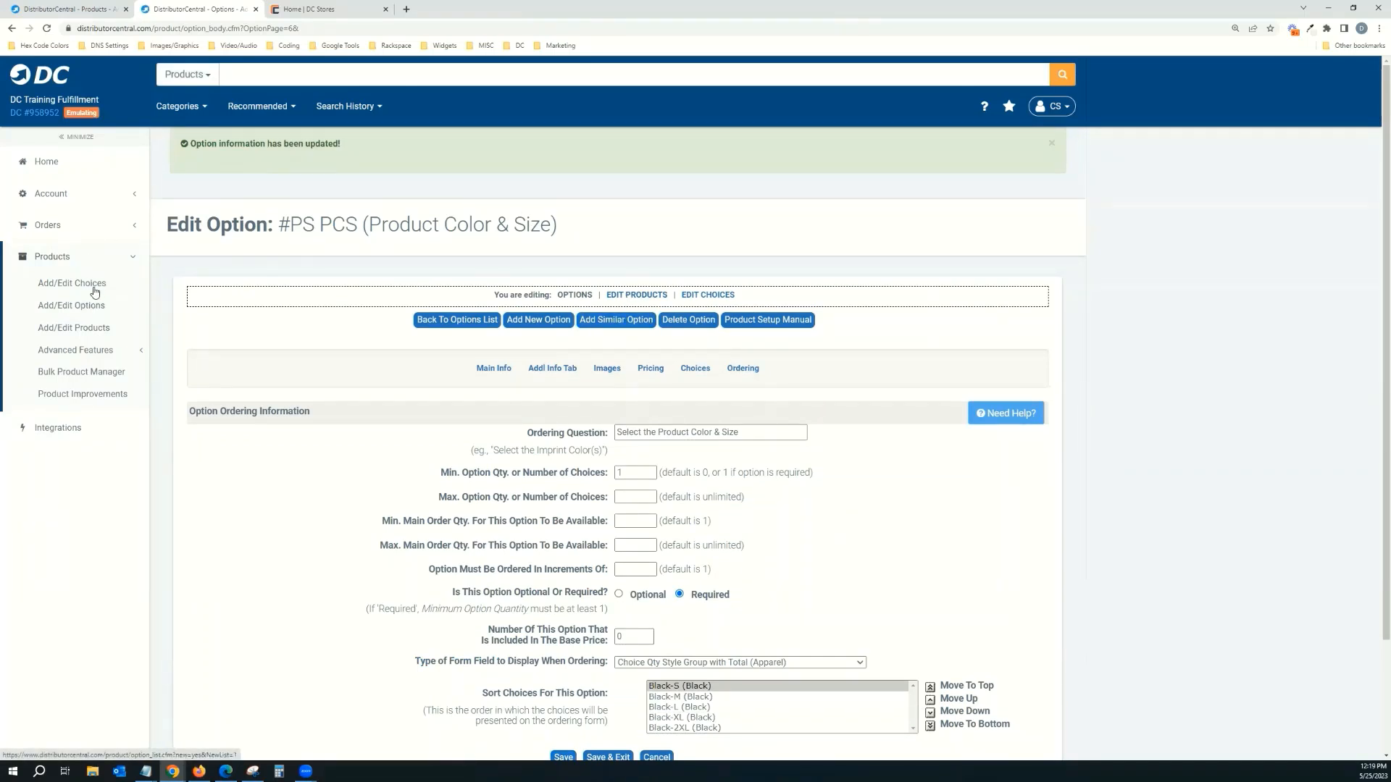
- Open the Polo Shirt (PS) product for editing, assign the PS PCS - Product Color & Size option to it and save
{"action": "left_click", "coordinate": [634, 296]}
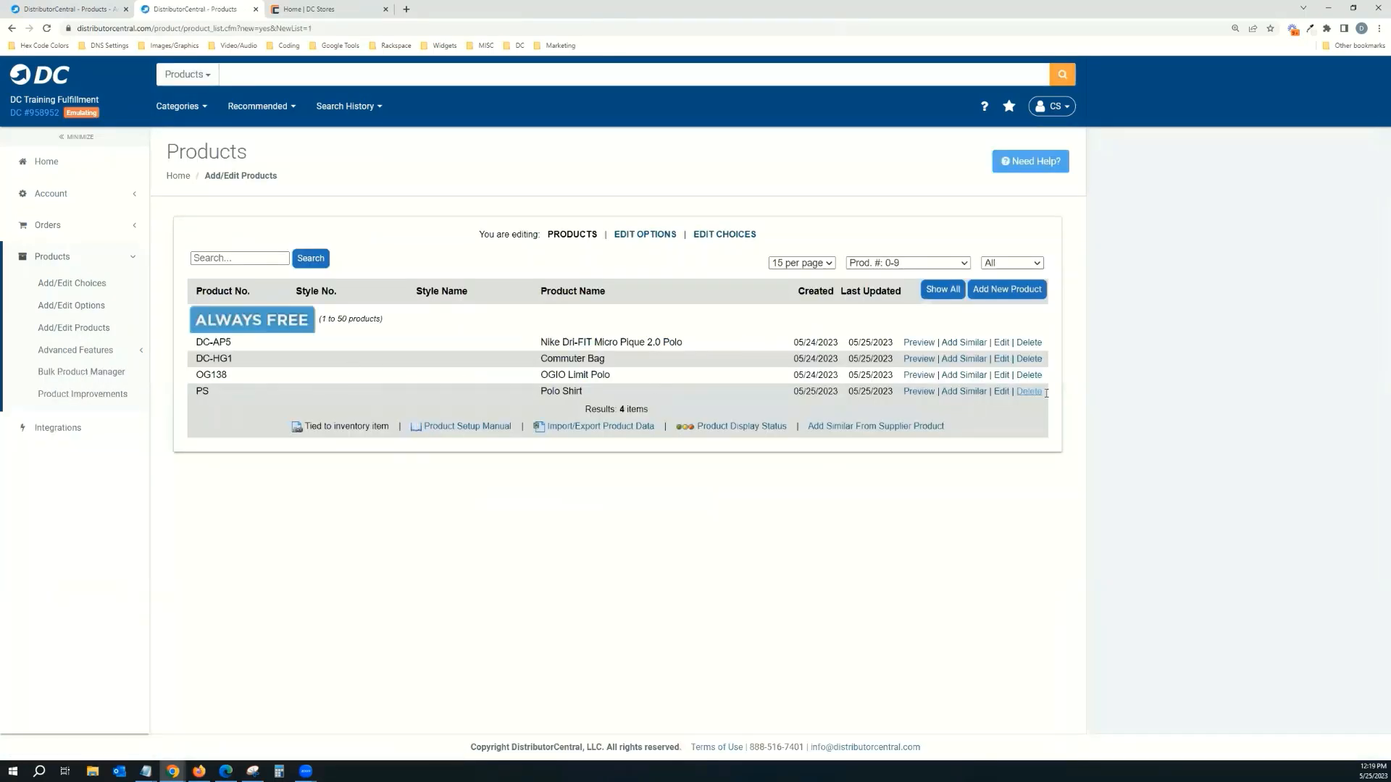
{"action": "left_click", "coordinate": [1003, 392]}
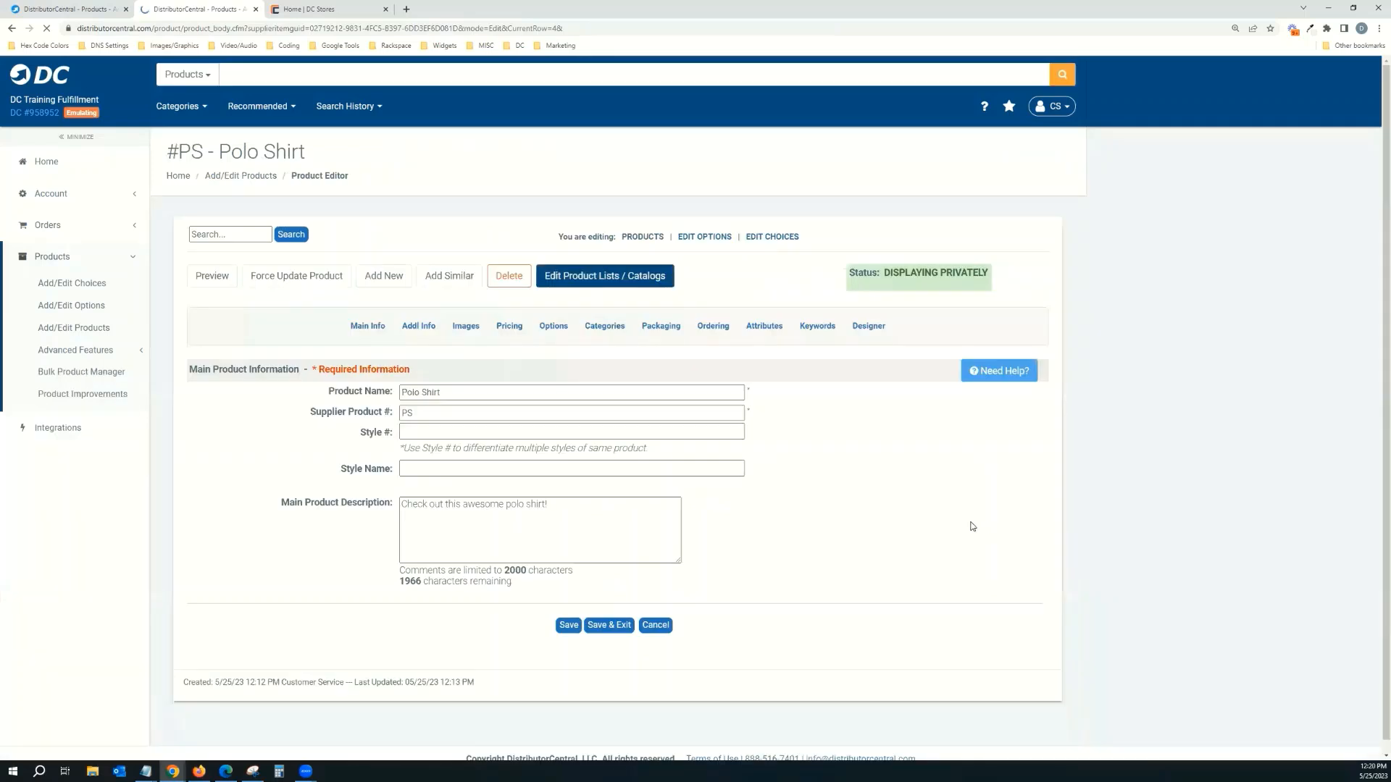
{"action": "left_click", "coordinate": [564, 330]}
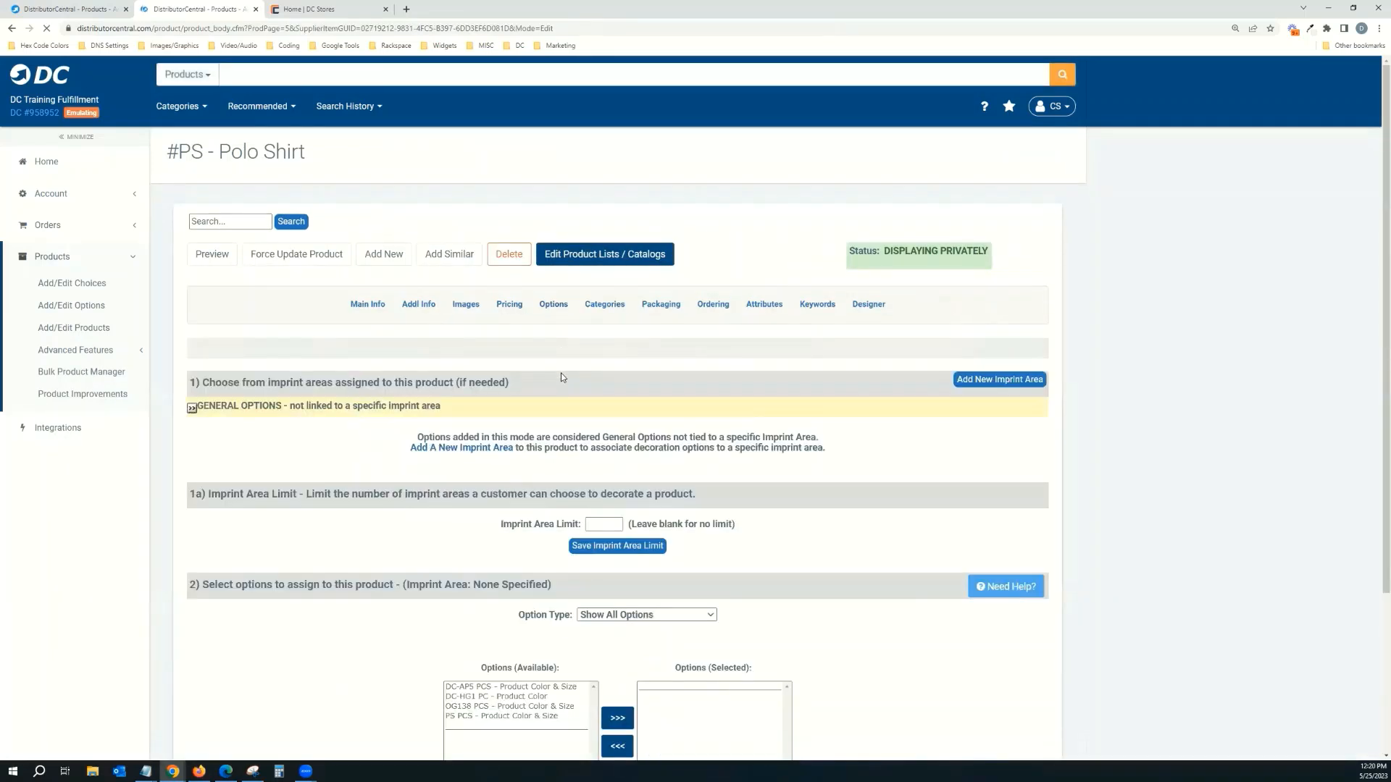
{"action": "scroll", "coordinate": [580, 540], "scroll_direction": "down", "scroll_amount": 2}
{"action": "left_click", "coordinate": [500, 607]}
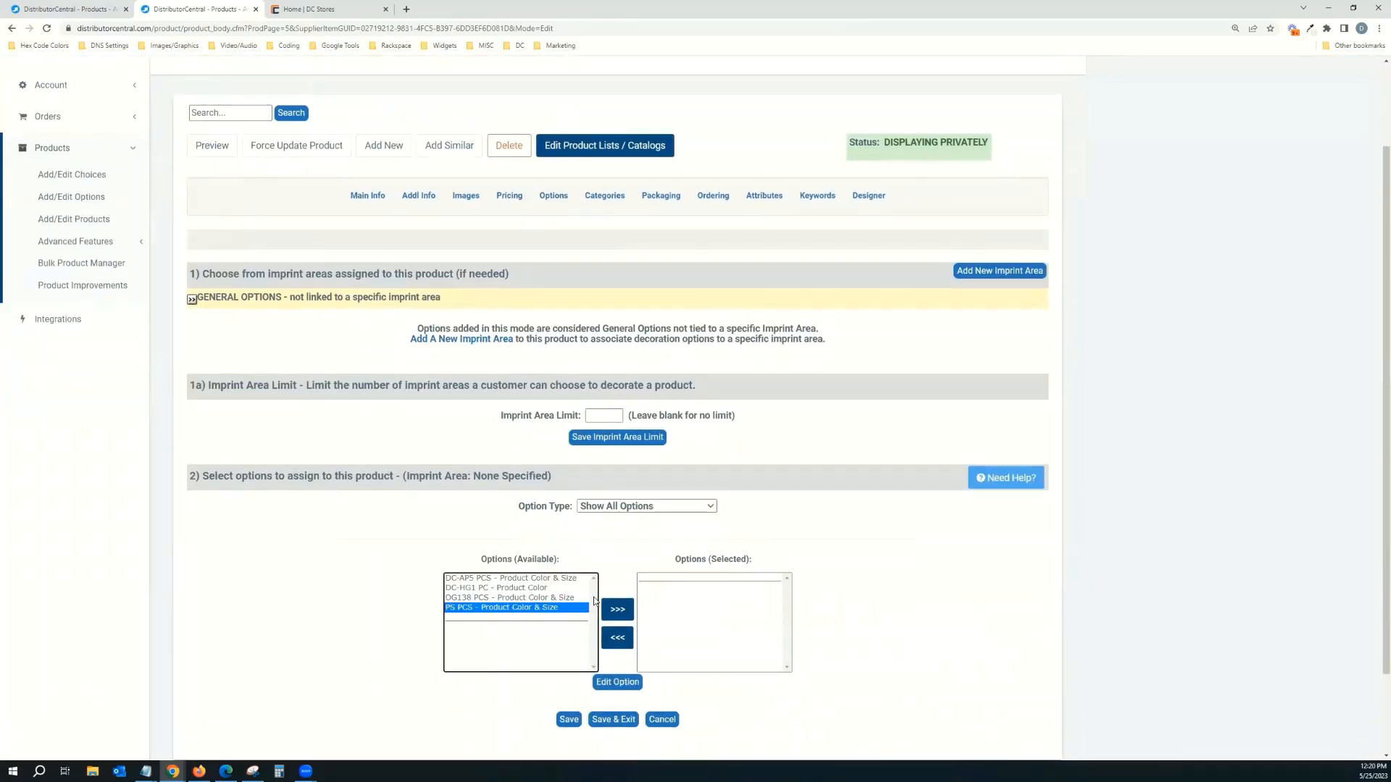
{"action": "left_click", "coordinate": [624, 611]}
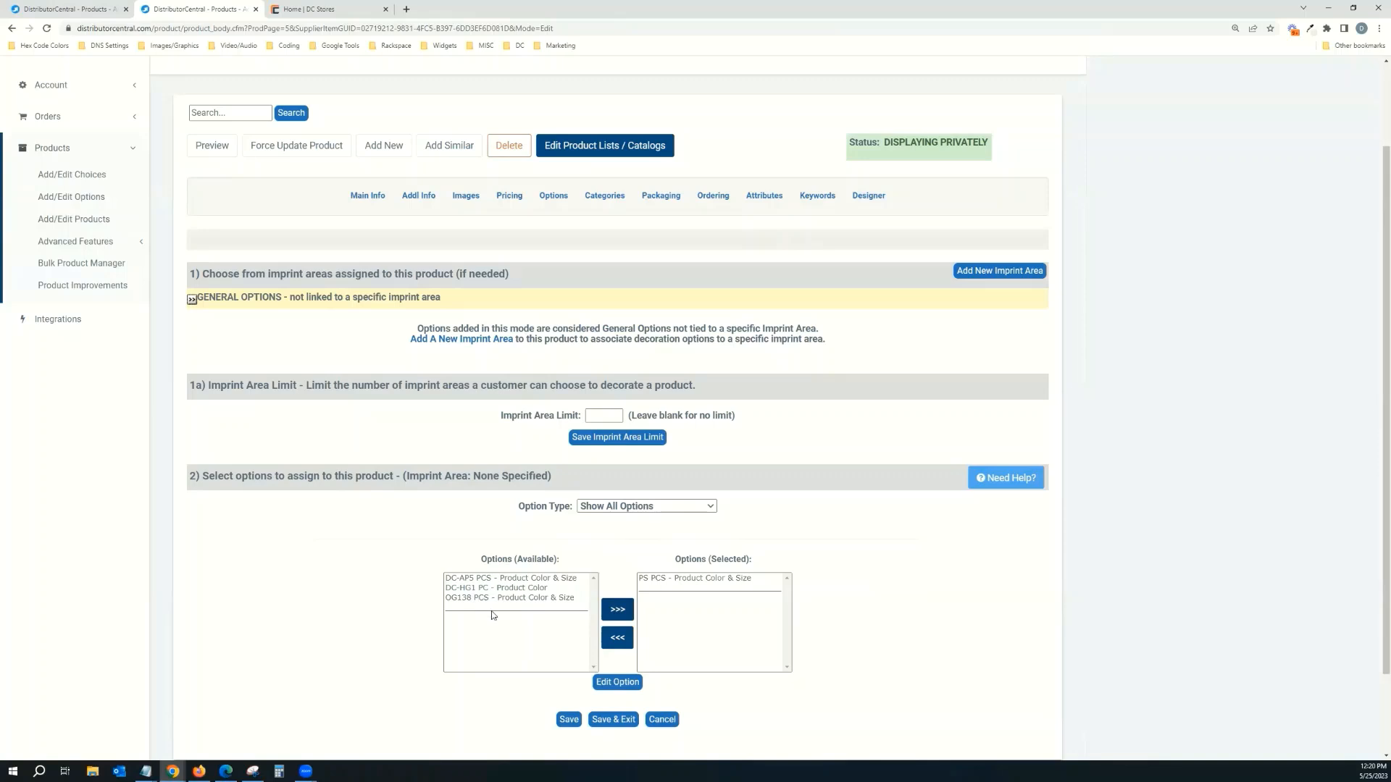
{"action": "left_click", "coordinate": [560, 720]}
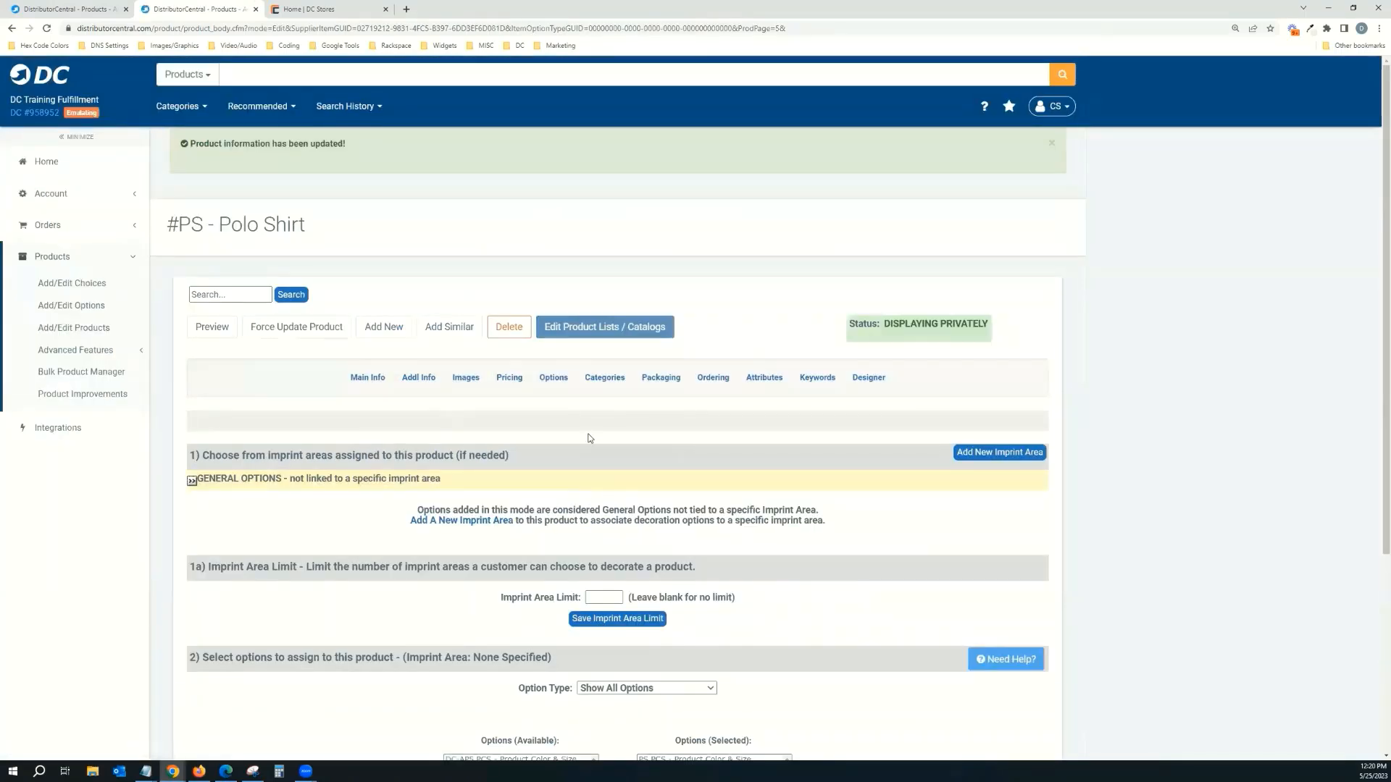
- Assign the Polo Shirt product to the Polos or Knit category and save
{"action": "left_click", "coordinate": [594, 383]}
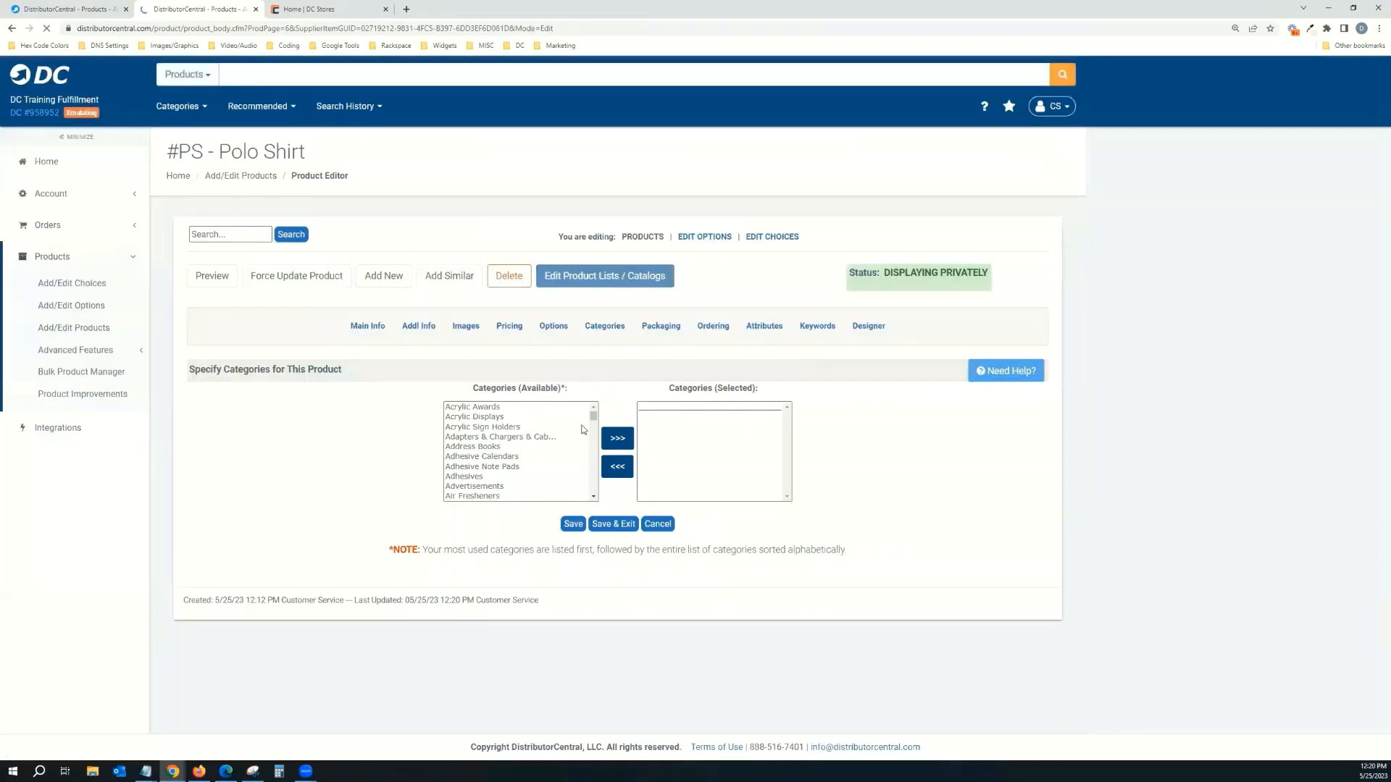
{"action": "left_click", "coordinate": [524, 437]}
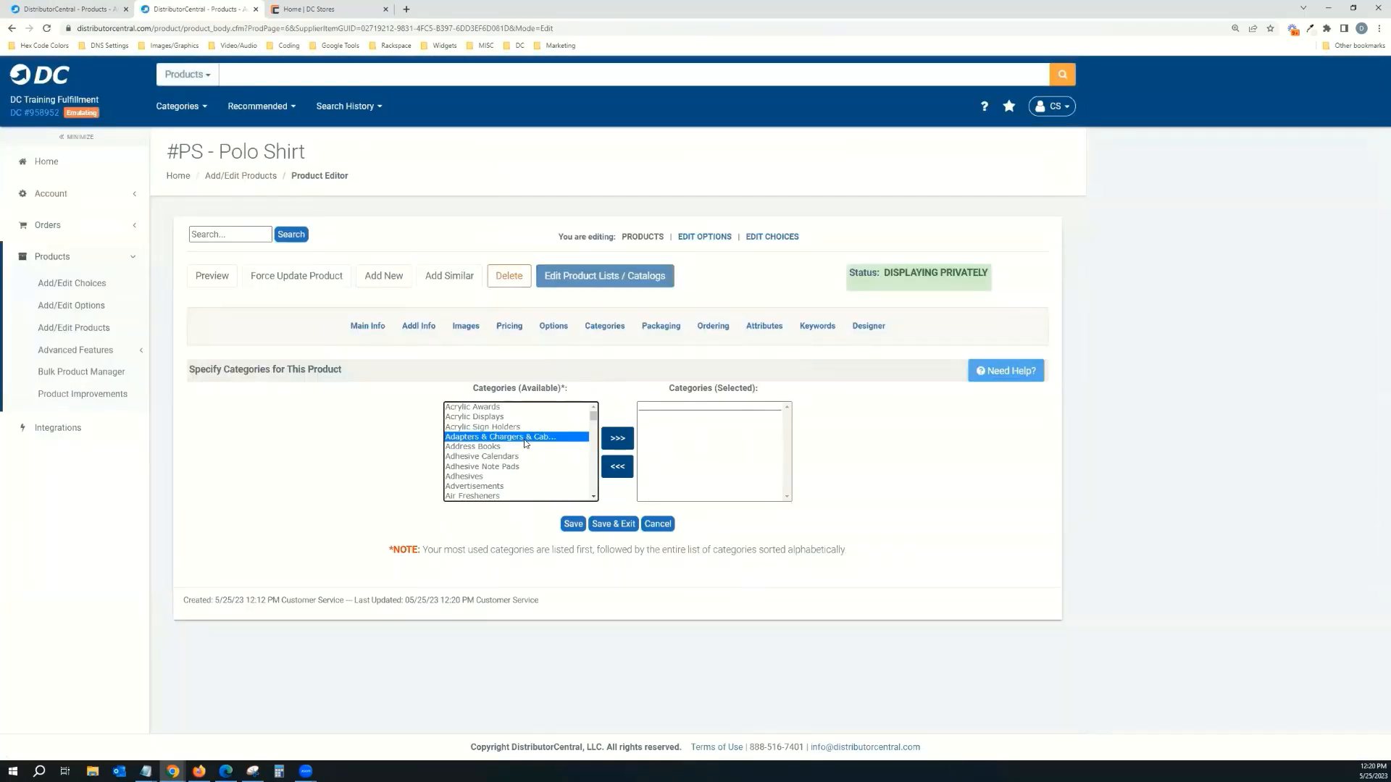
{"action": "type", "text": "polo"}
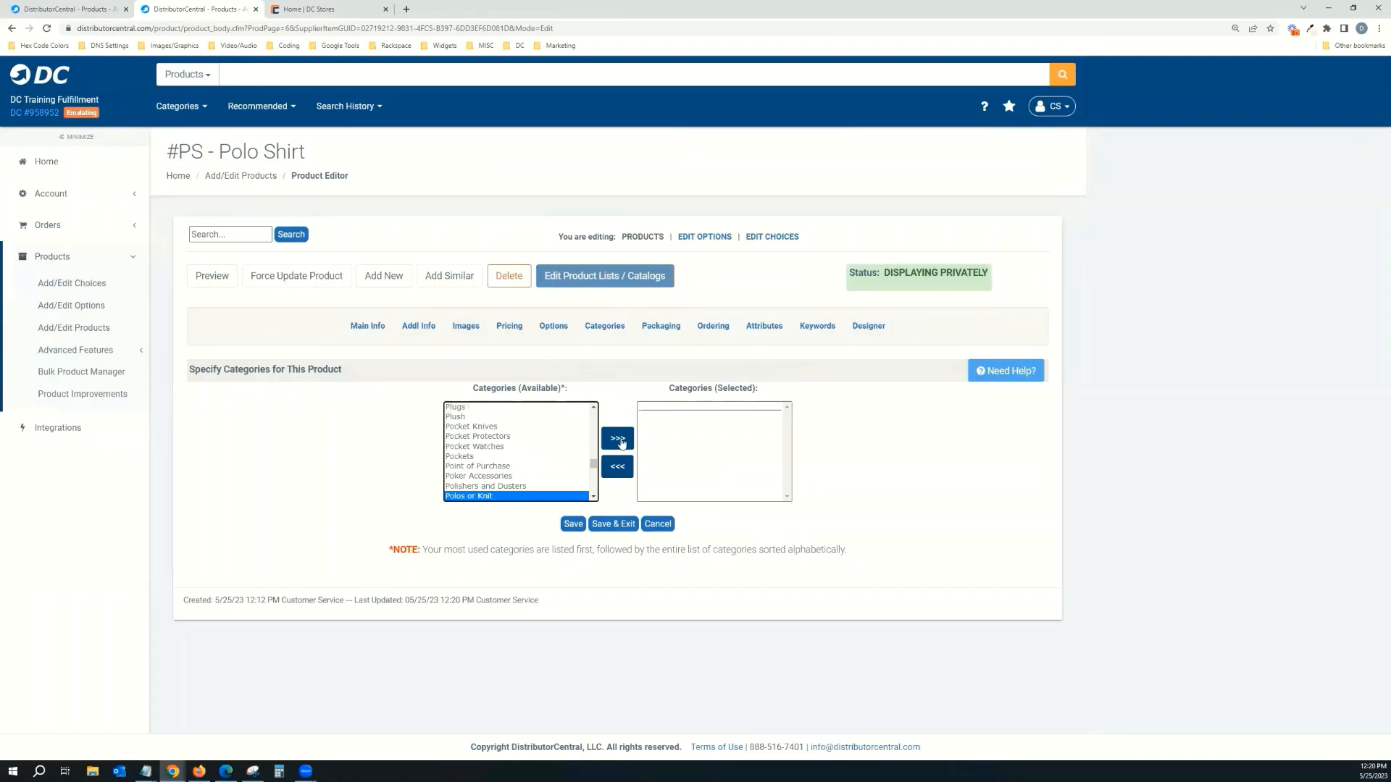
{"action": "left_click", "coordinate": [617, 439]}
{"action": "left_click", "coordinate": [574, 525]}
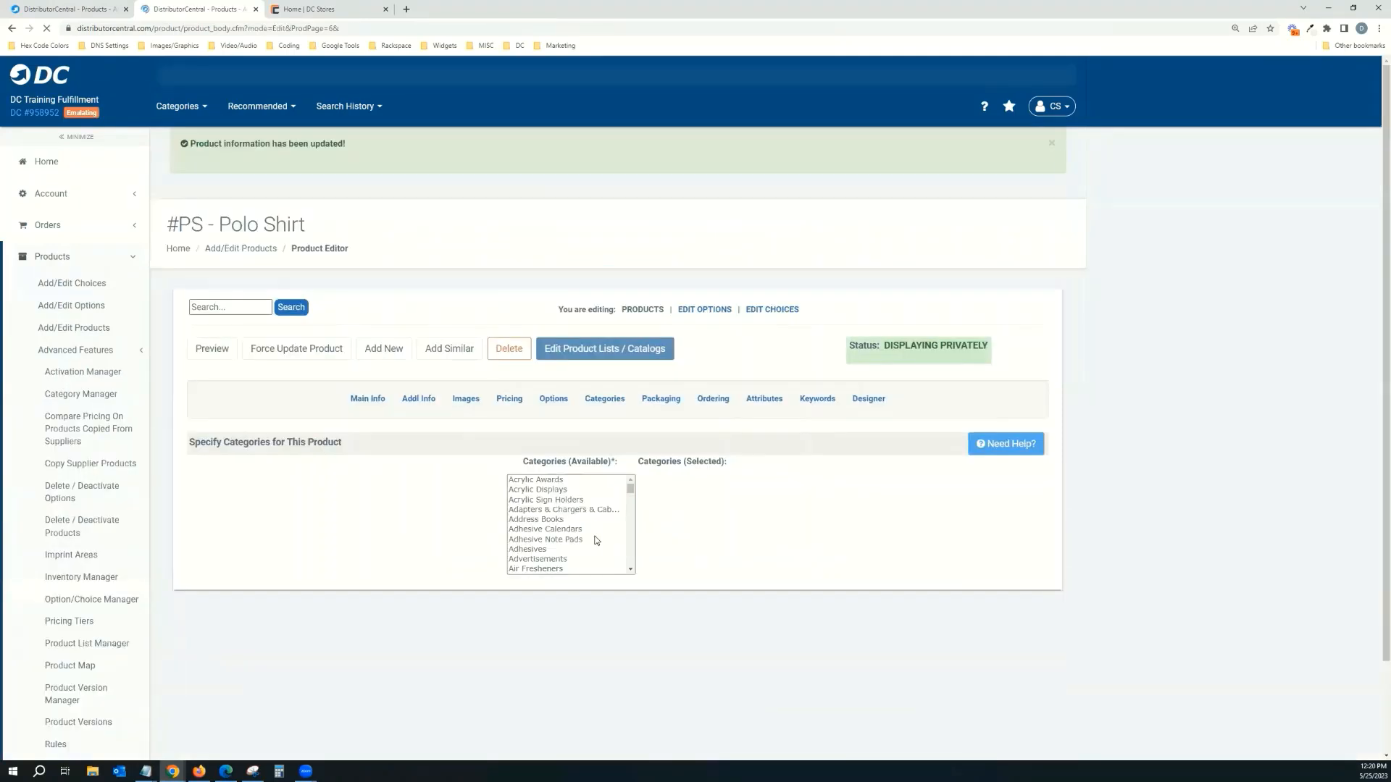
- Set the Polo Shirt's order cart type to Apparel (use with apparel option type) in its ordering information and save
{"action": "left_click", "coordinate": [722, 407]}
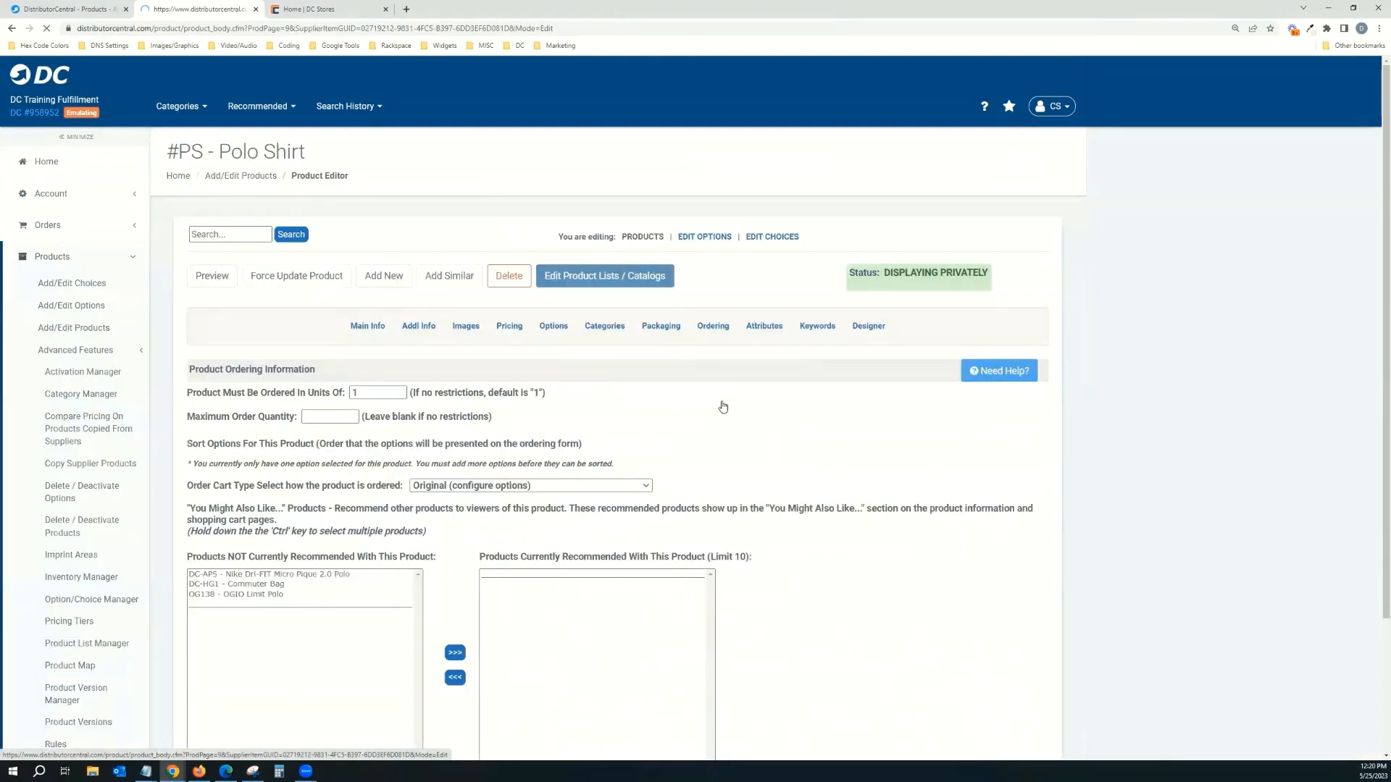
{"action": "left_click_drag", "start_coordinate": [185, 488], "coordinate": [240, 487]}
{"action": "left_click", "coordinate": [330, 497]}
{"action": "left_click", "coordinate": [493, 492]}
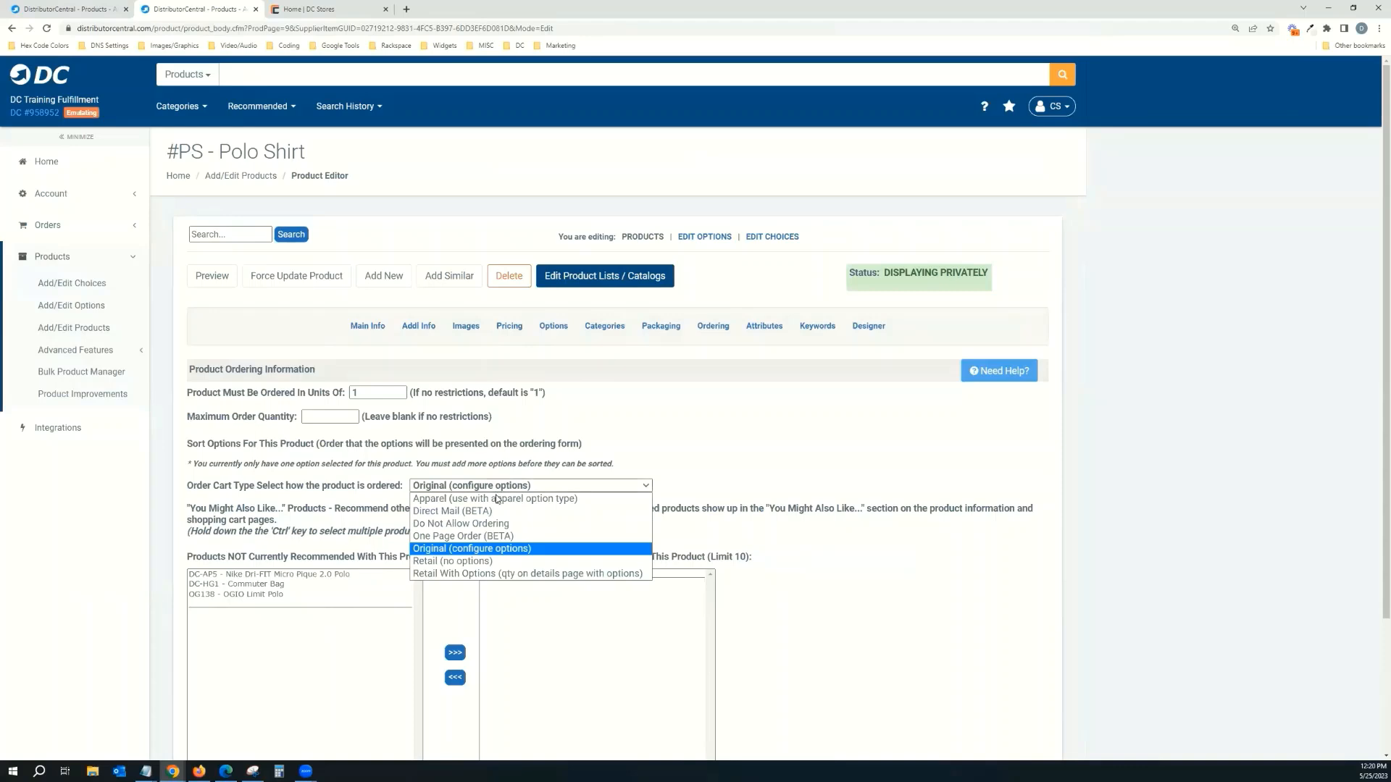
{"action": "left_click", "coordinate": [500, 500]}
{"action": "scroll", "coordinate": [681, 463], "scroll_direction": "down", "scroll_amount": 1}
{"action": "scroll", "coordinate": [681, 463], "scroll_direction": "down", "scroll_amount": 1}
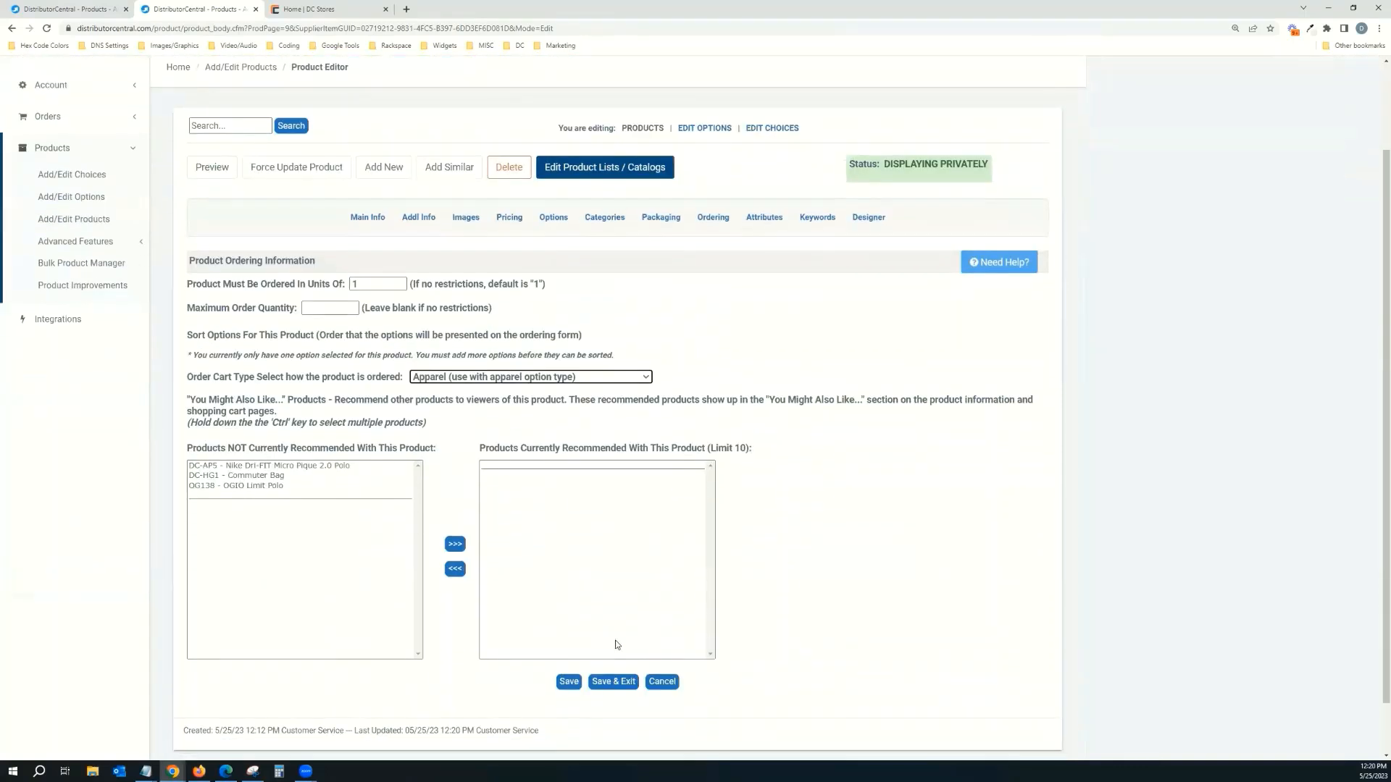
{"action": "left_click", "coordinate": [569, 682]}
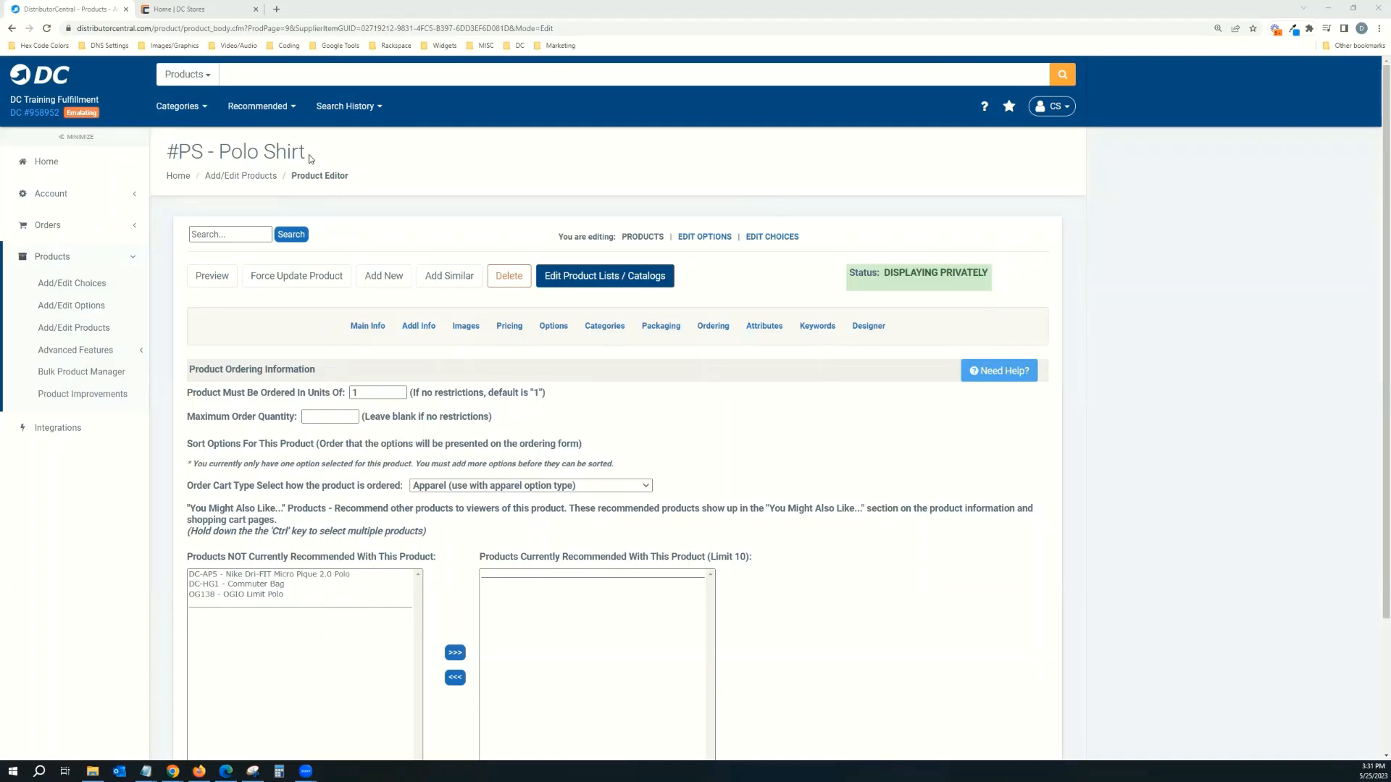
- Create a new product named Backpack with supplier product number BACPK and main description Backpack, and save it
{"action": "left_click", "coordinate": [177, 176]}
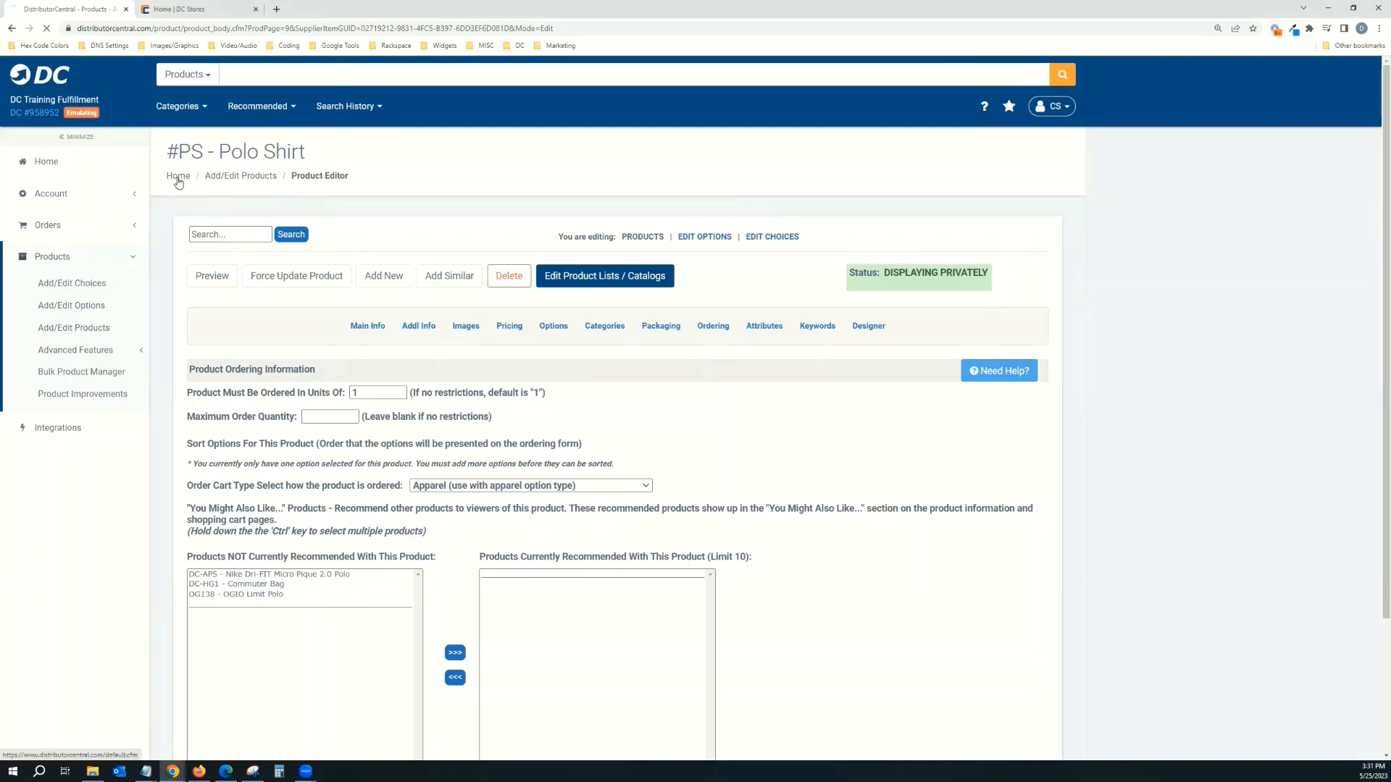
{"action": "left_click", "coordinate": [406, 163]}
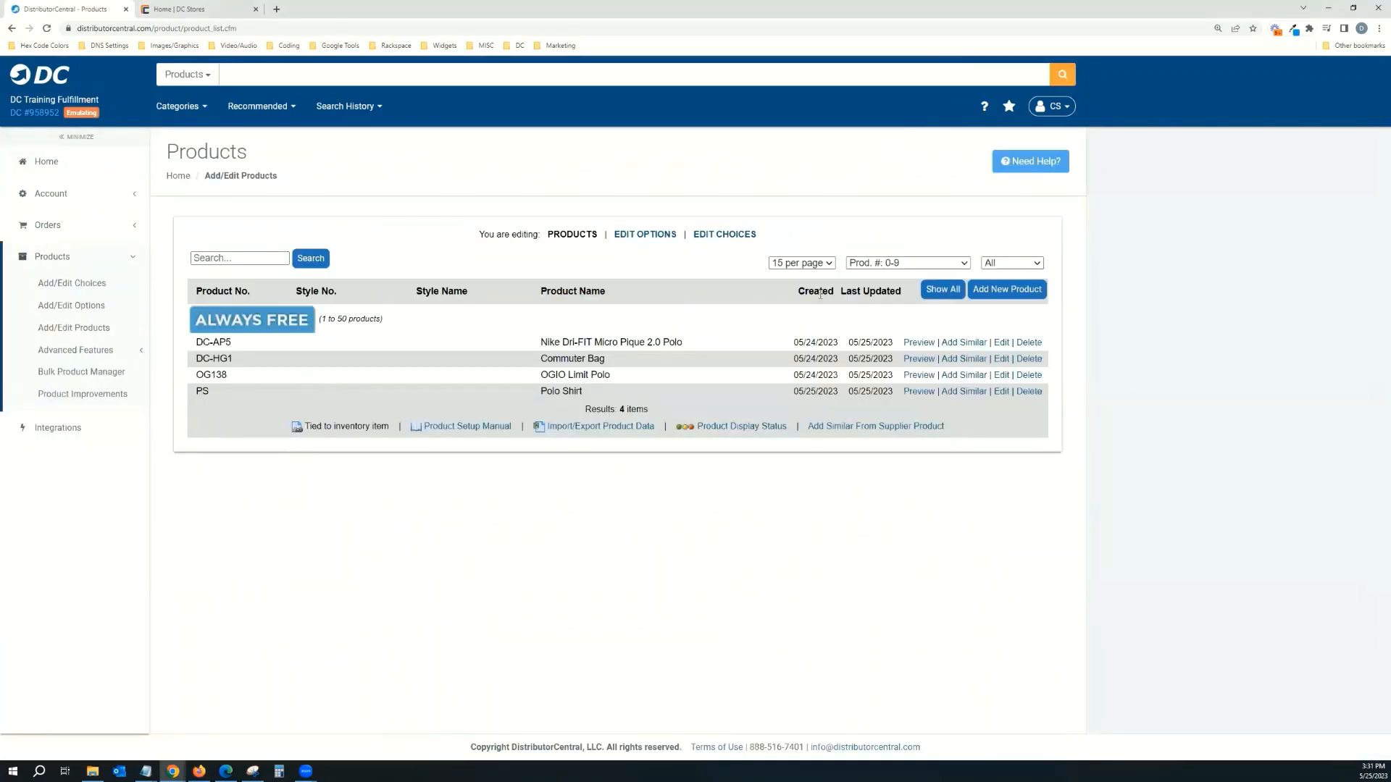
{"action": "left_click", "coordinate": [1013, 297]}
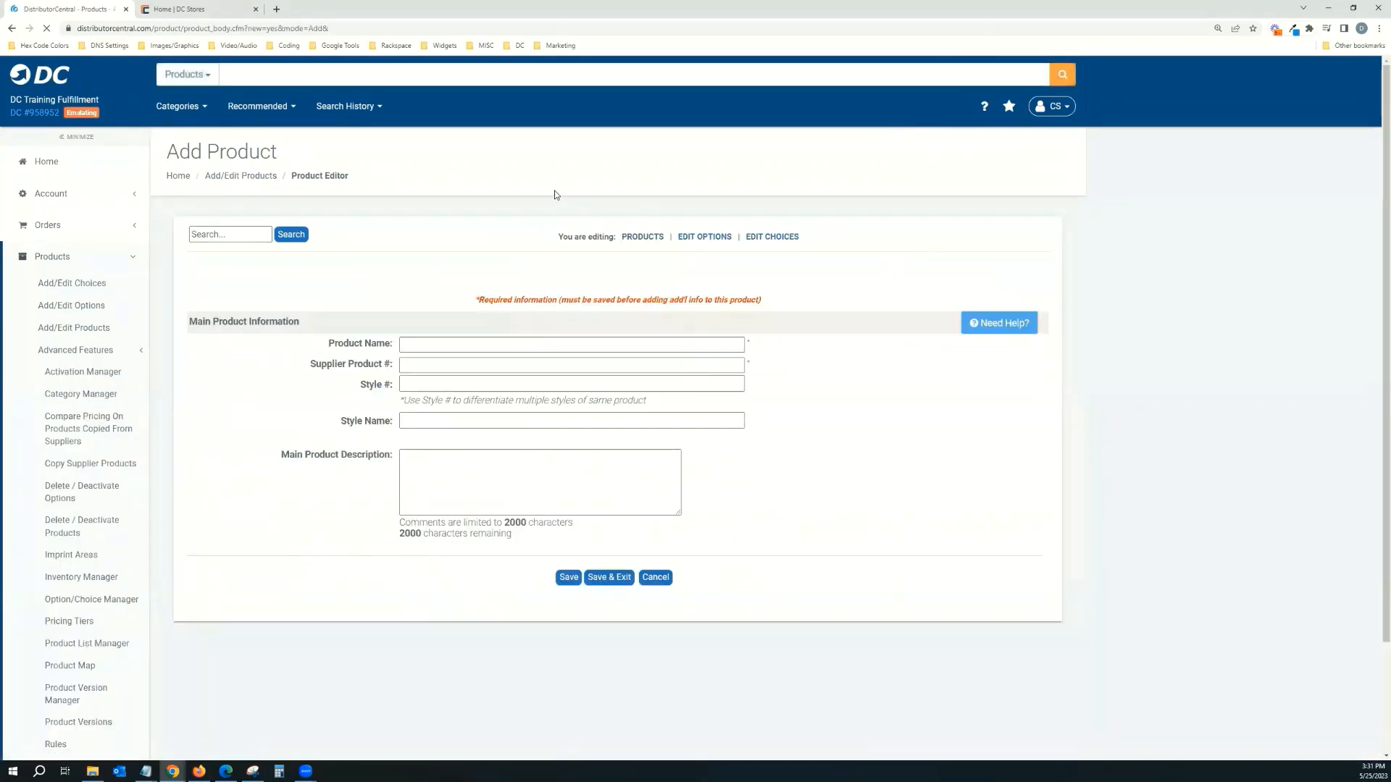
{"action": "left_click", "coordinate": [489, 347]}
{"action": "type", "text": "Backpack"}
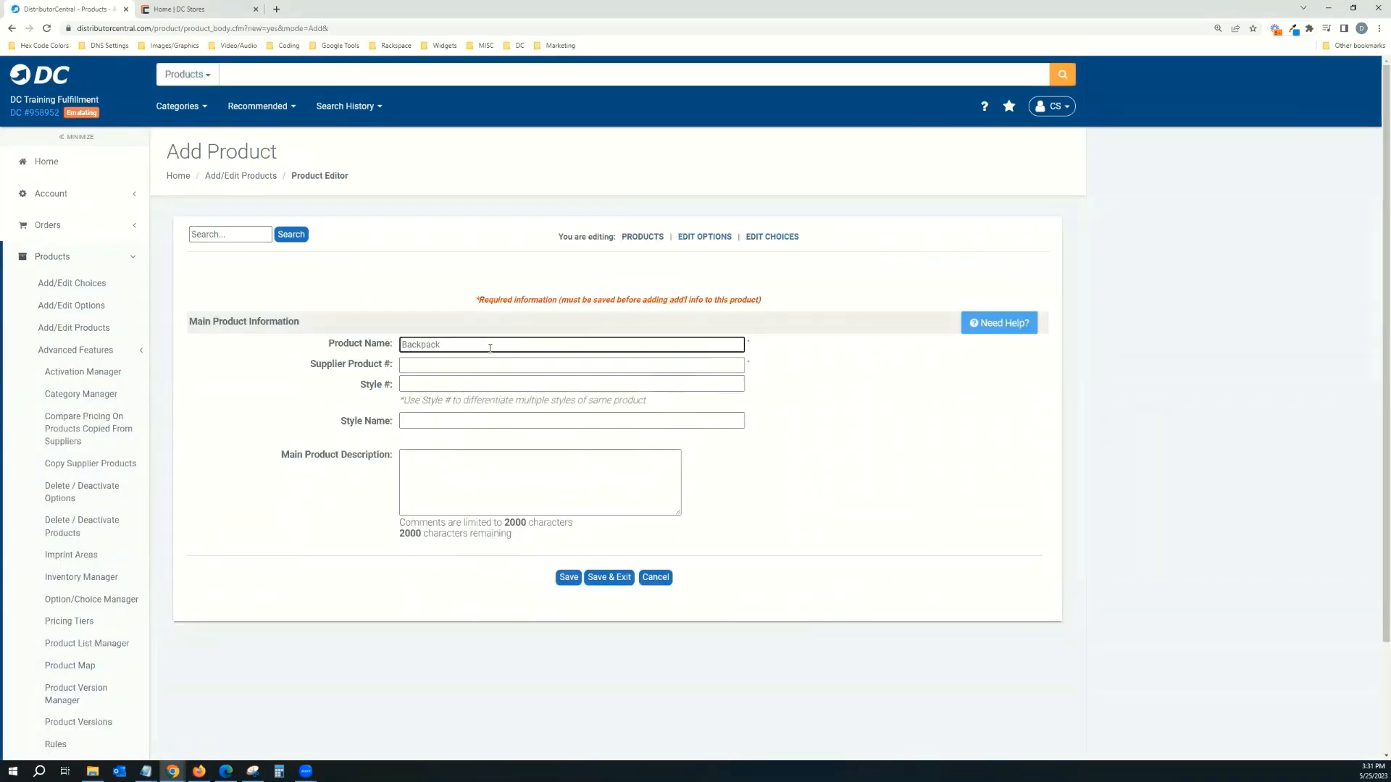
{"action": "left_click", "coordinate": [479, 361]}
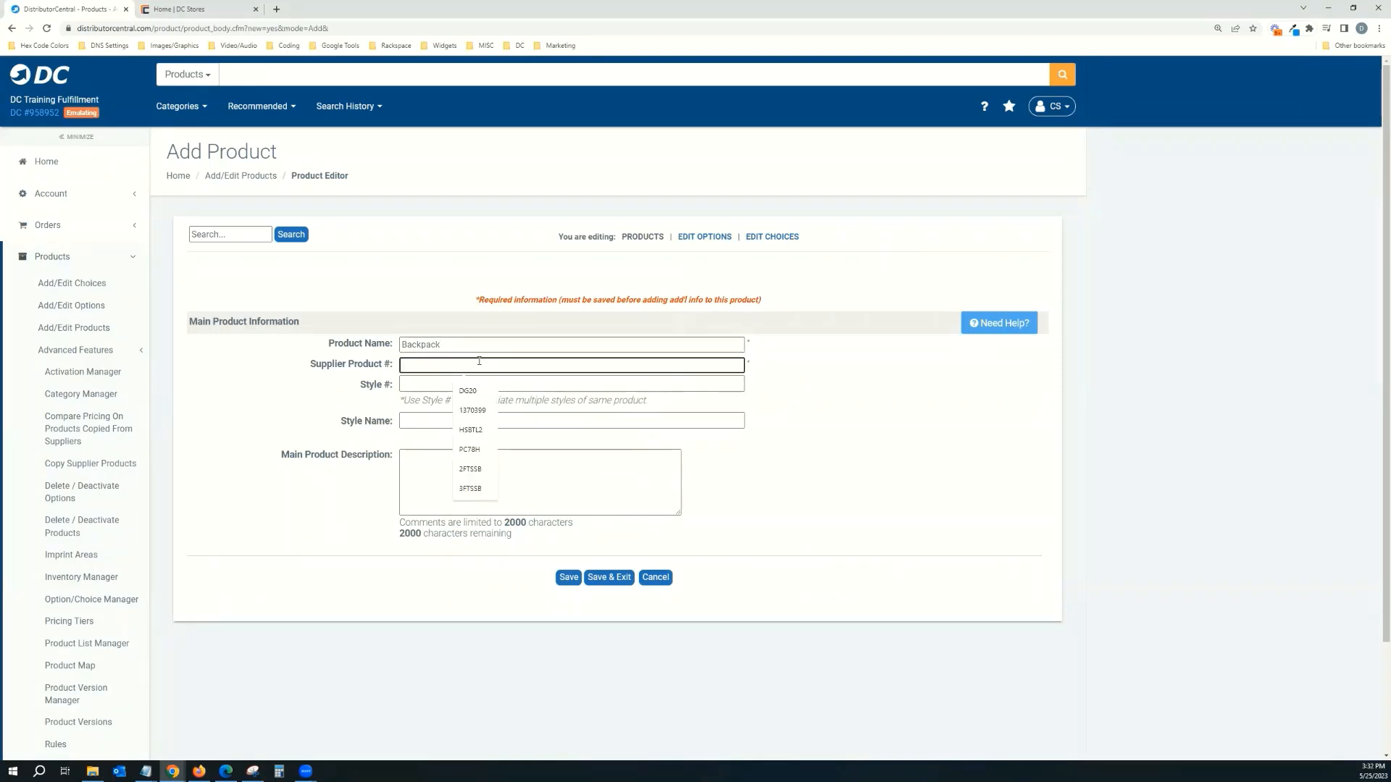
{"action": "type", "text": "BACV"}
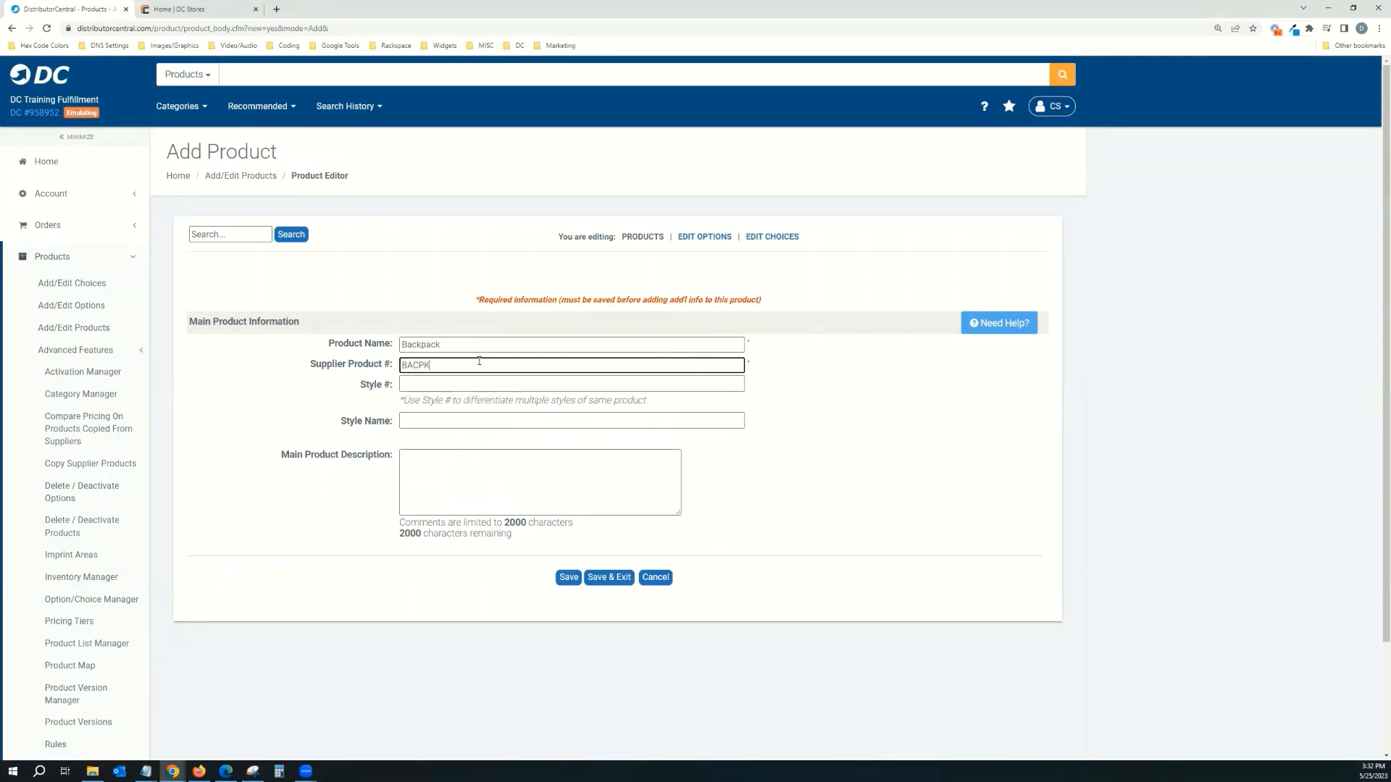
{"action": "type", "text": "K"}
{"action": "left_click", "coordinate": [490, 487]}
{"action": "type", "text": "Back"}
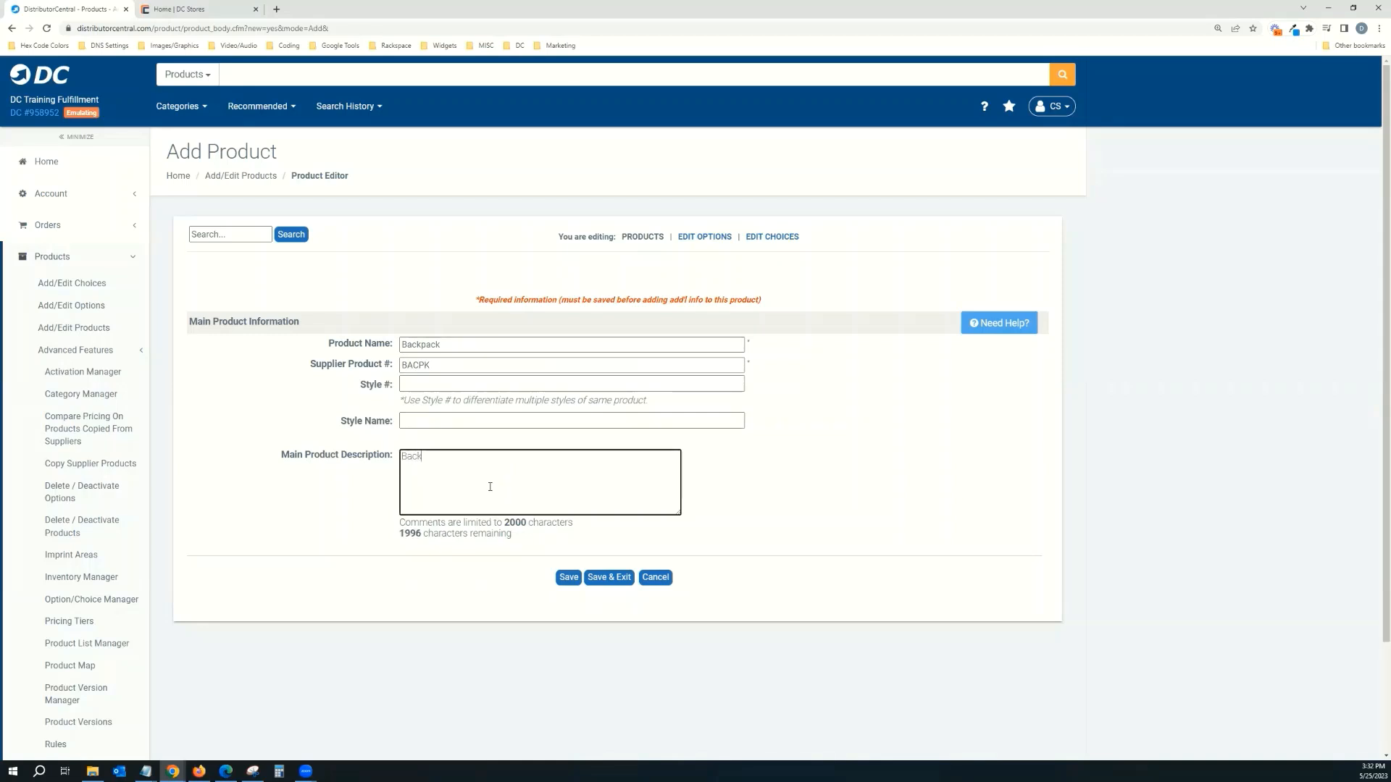
{"action": "type", "text": "pac"}
{"action": "left_click", "coordinate": [570, 577]}
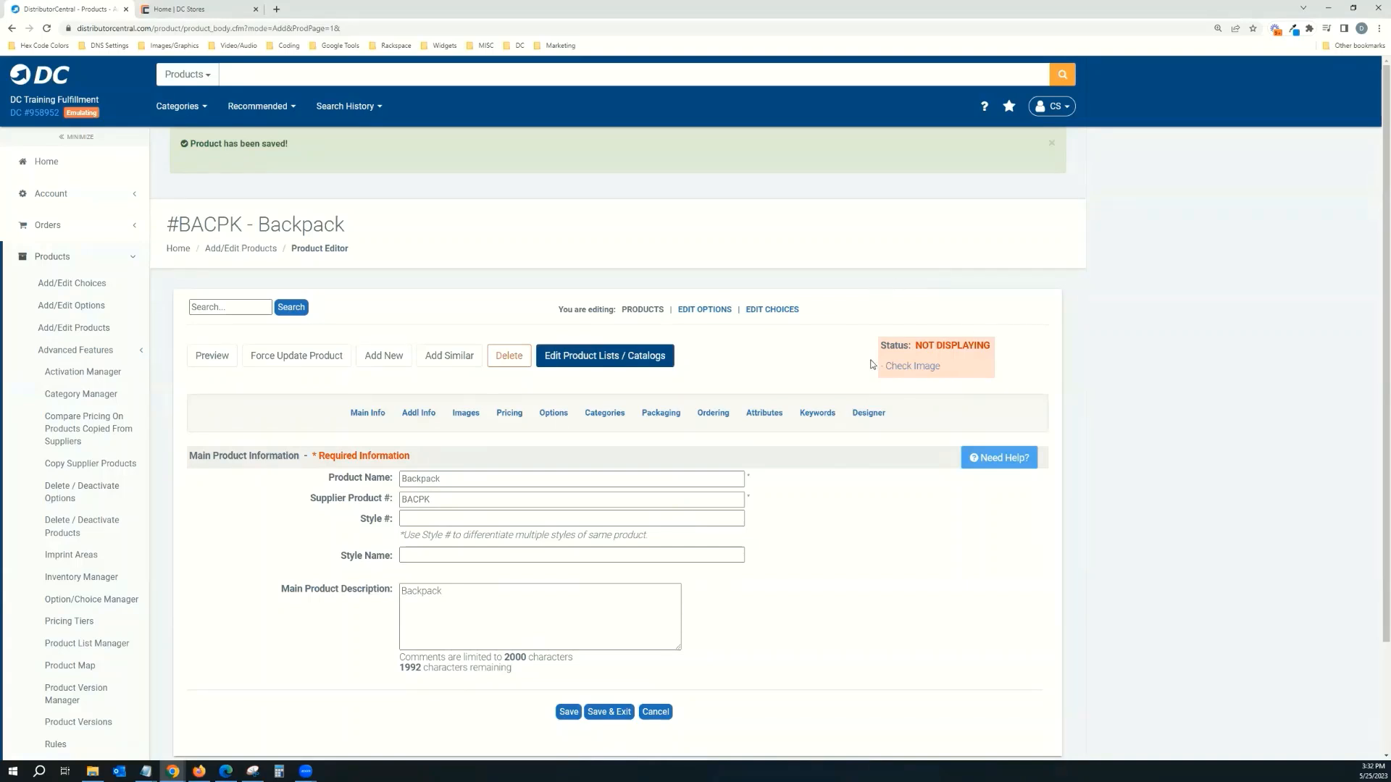
- Review the Backpack's additional product information, and upload Blue.png as its main image
{"action": "left_click", "coordinate": [429, 412]}
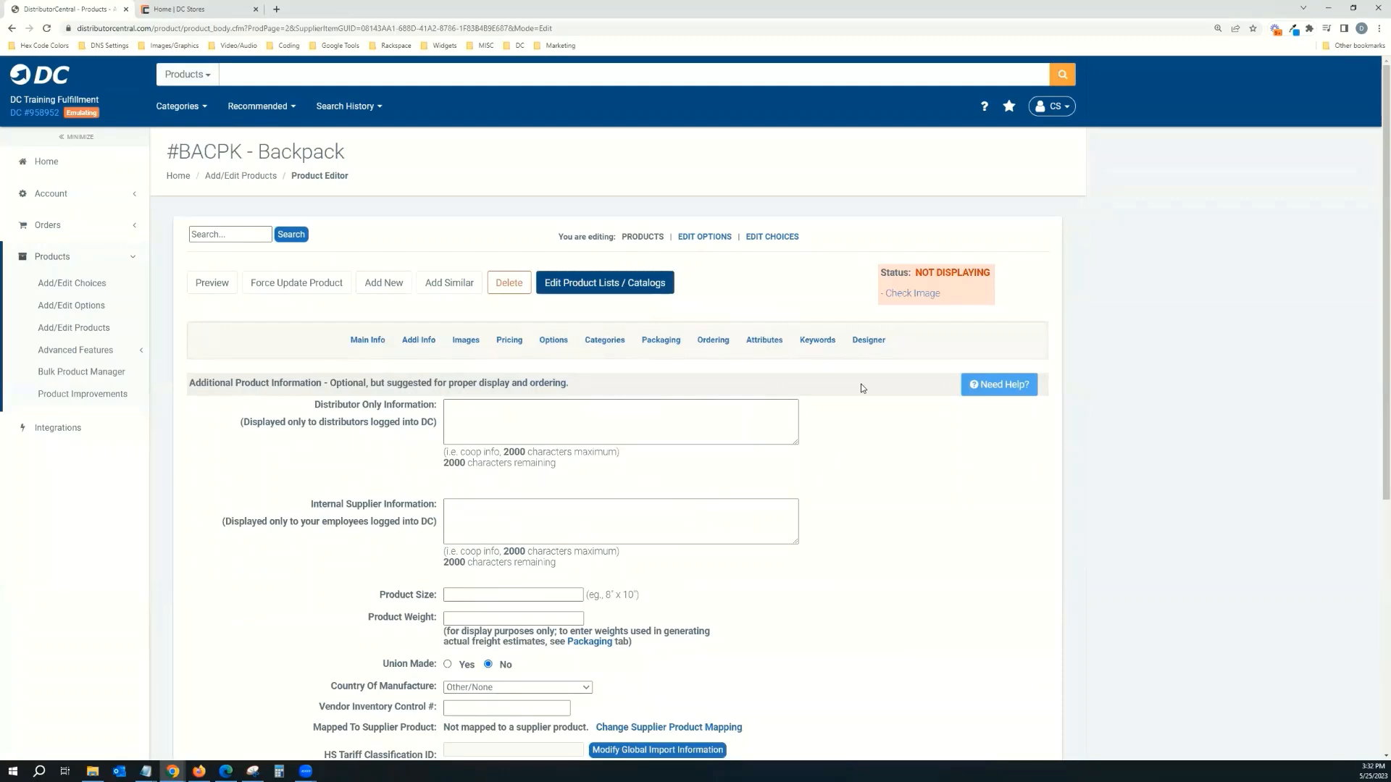
{"action": "scroll", "coordinate": [862, 388], "scroll_direction": "down", "scroll_amount": 2}
{"action": "scroll", "coordinate": [411, 315], "scroll_direction": "up", "scroll_amount": 2}
{"action": "left_click", "coordinate": [467, 341]}
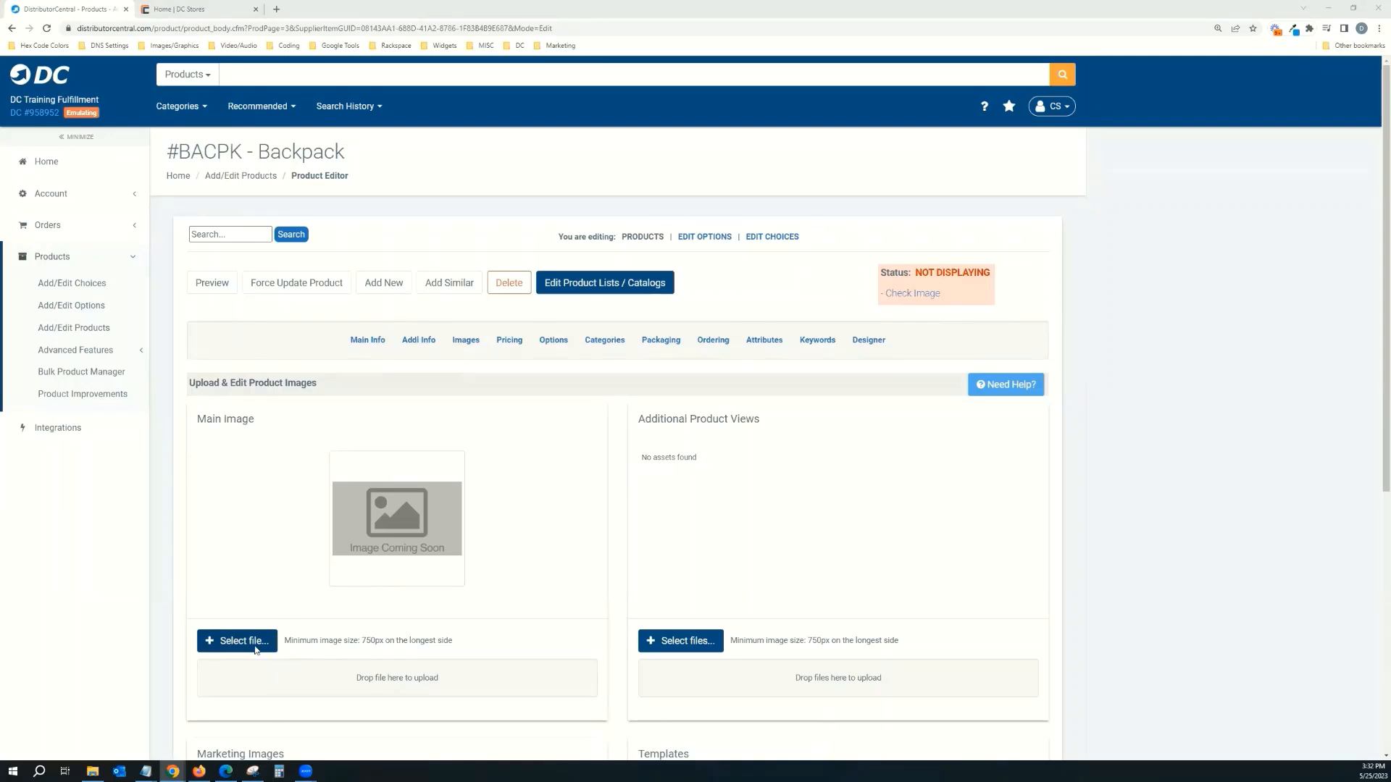
{"action": "key", "text": "Return"}
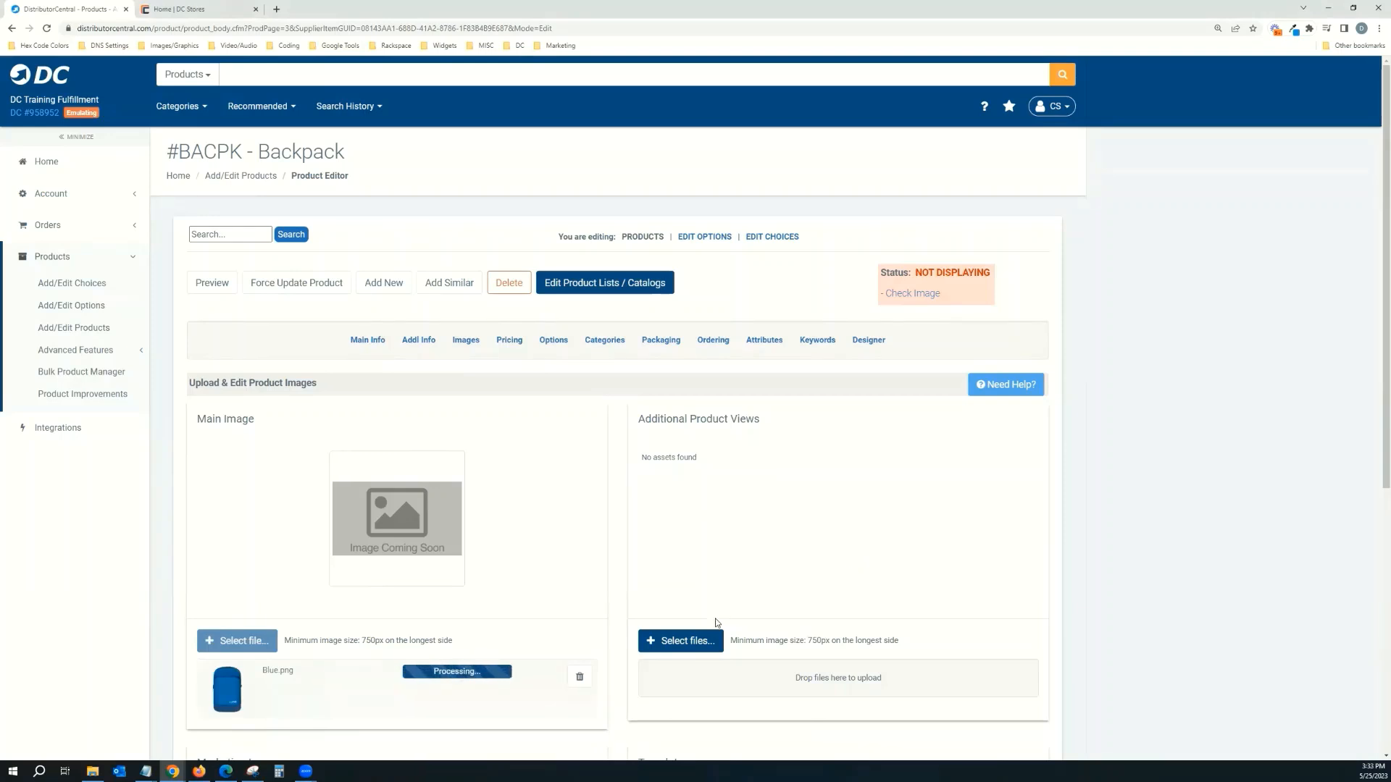
- Upload Black.png and Blue 2.png as additional product views of the Backpack
{"action": "left_click", "coordinate": [685, 642]}
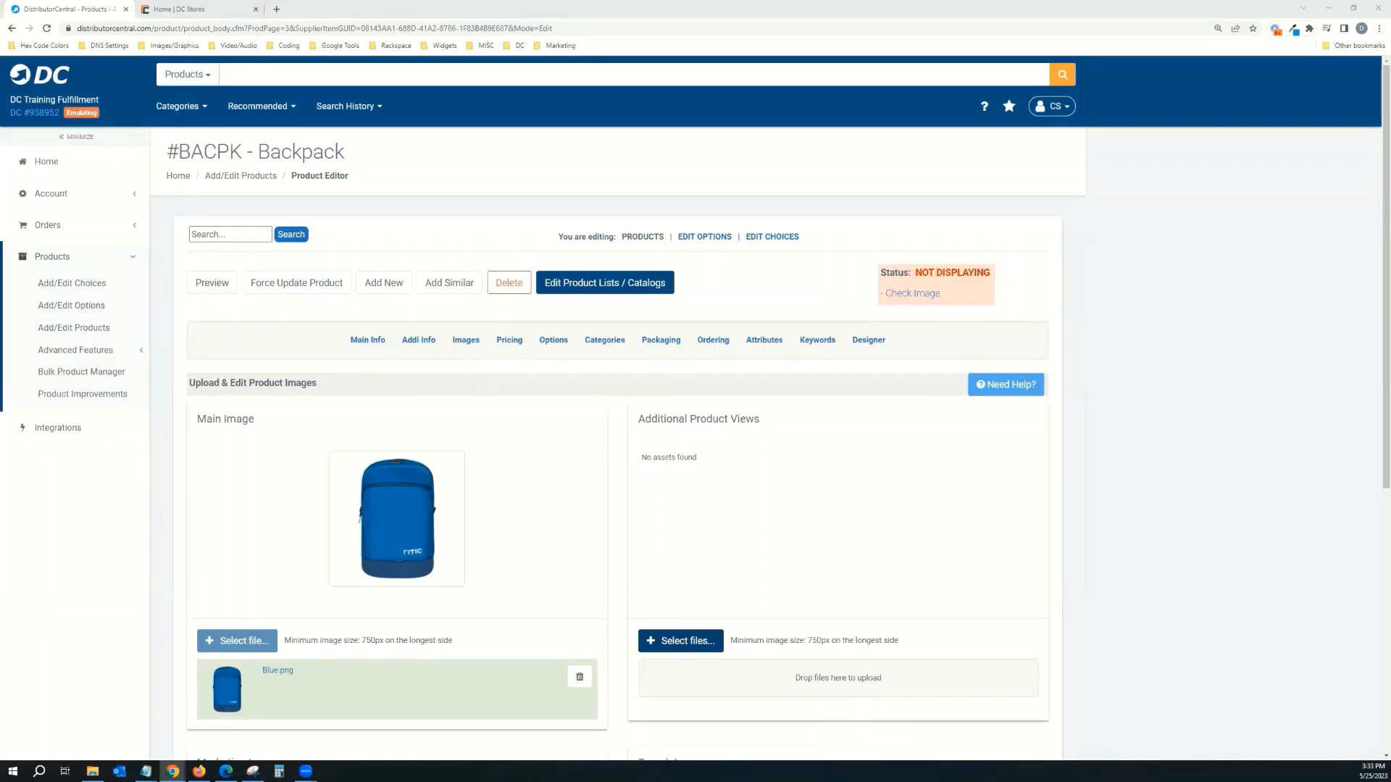
{"action": "key", "text": "Return"}
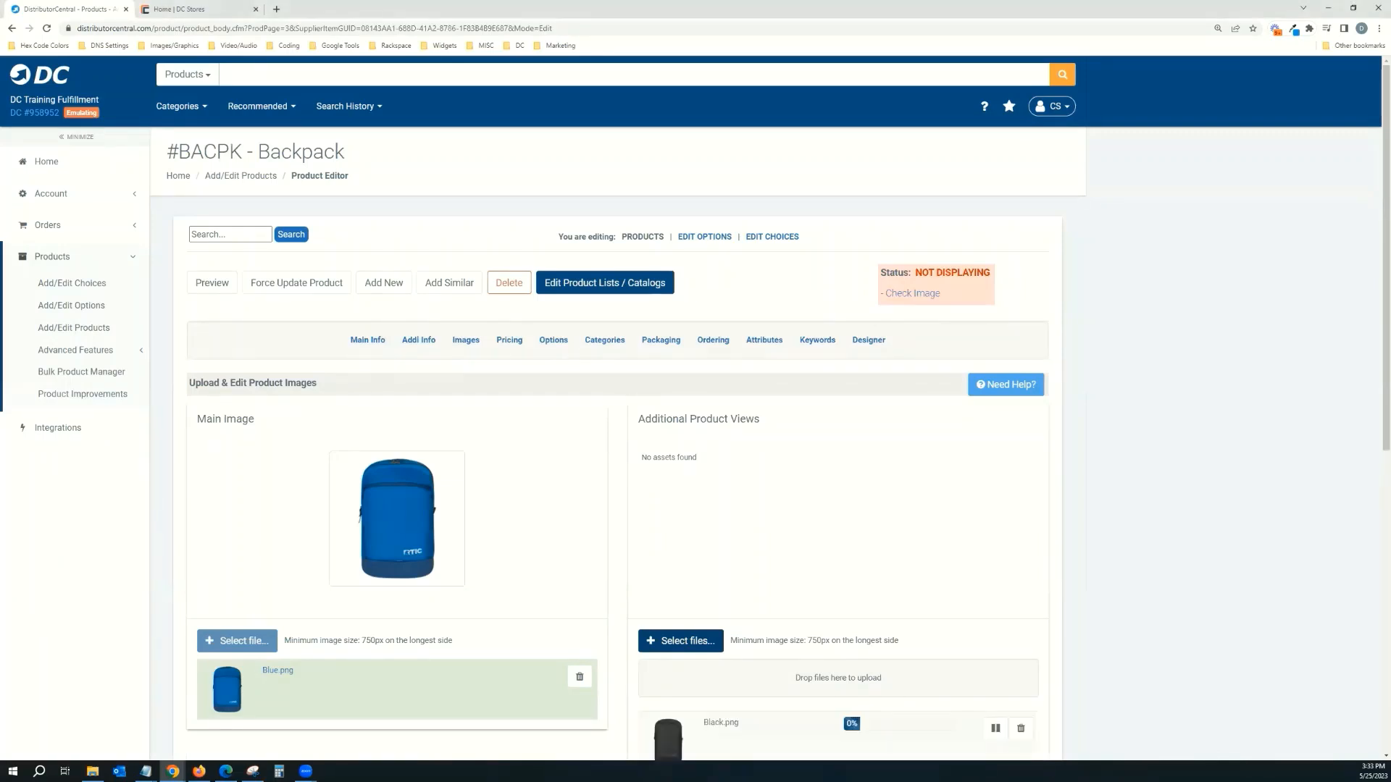
{"action": "scroll", "coordinate": [656, 420], "scroll_direction": "down", "scroll_amount": 2}
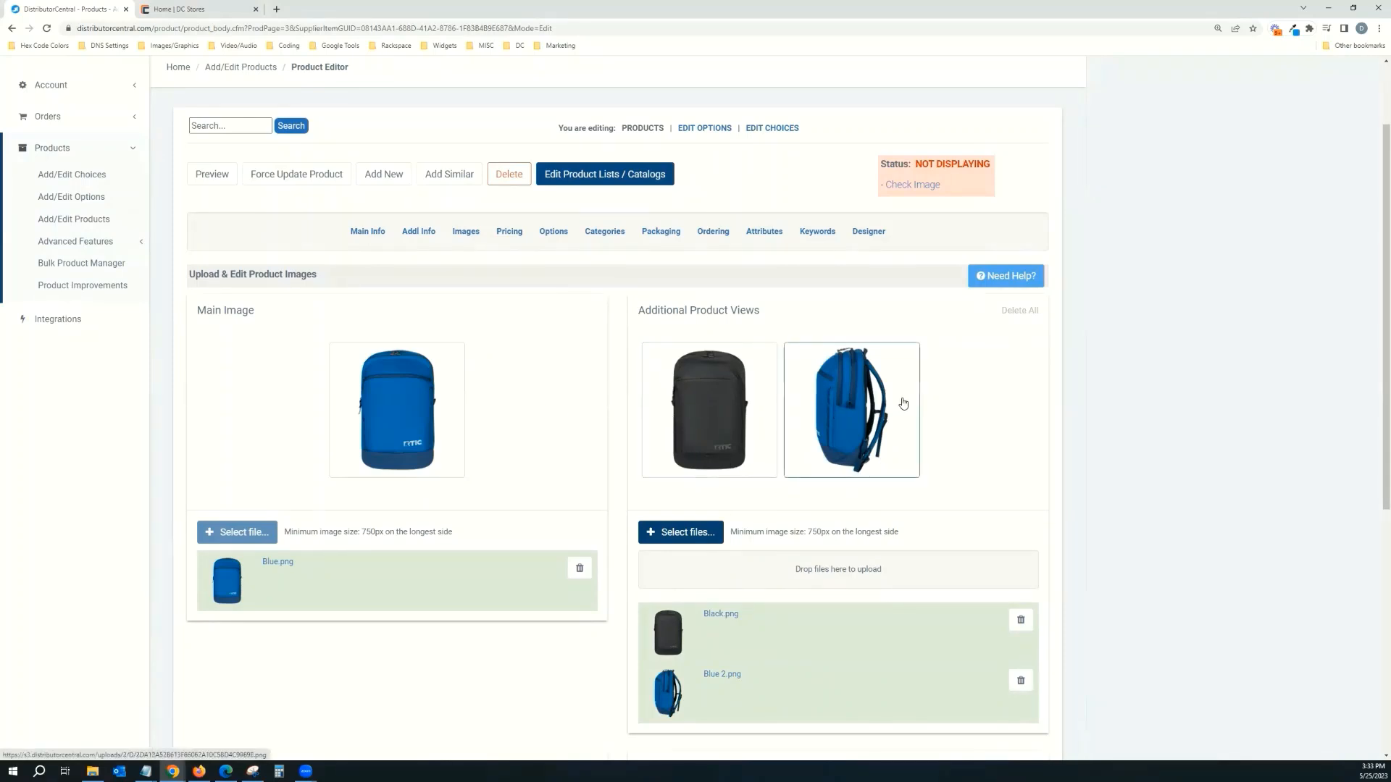
{"action": "scroll", "coordinate": [863, 407], "scroll_direction": "up", "scroll_amount": 1}
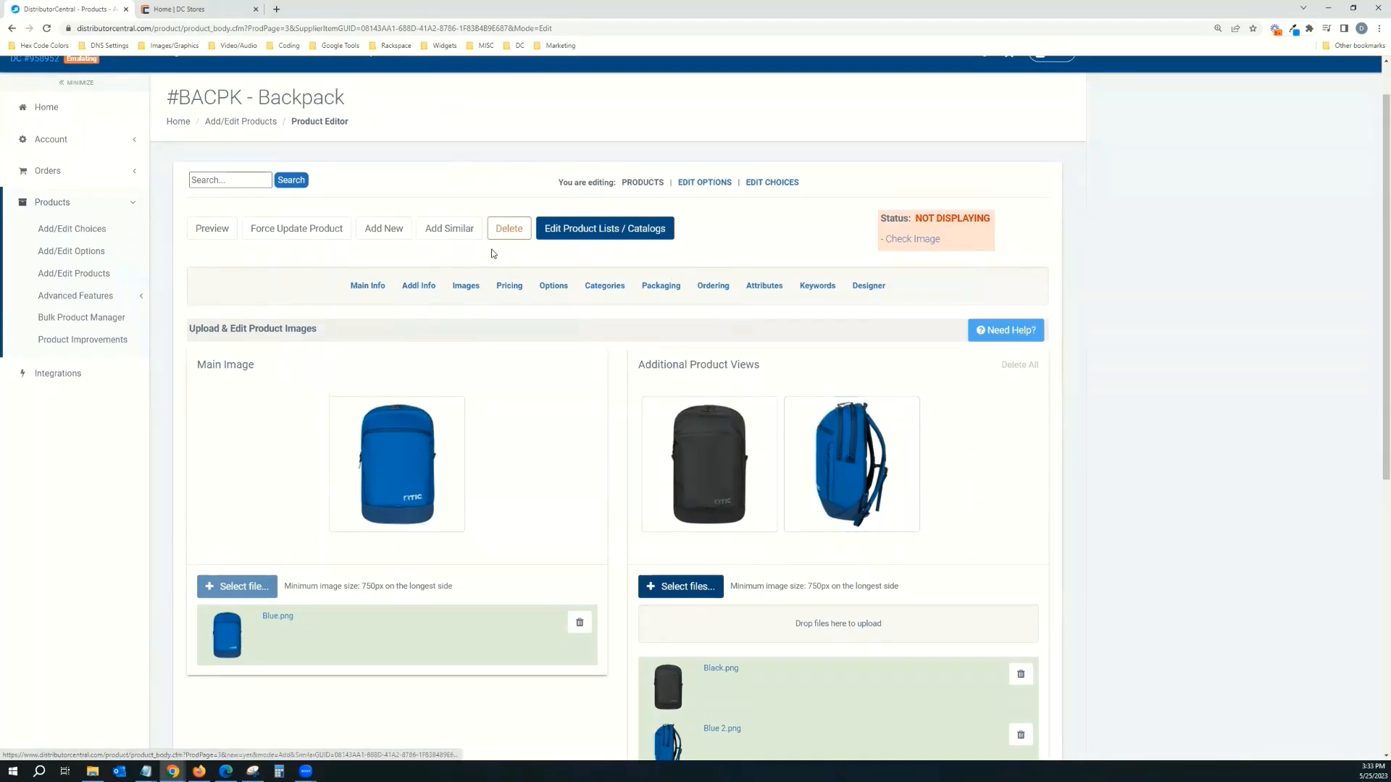
- Price the Backpack at a retail price of 20.00 for quantity 1, display that price to customers, and save
{"action": "left_click", "coordinate": [510, 287]}
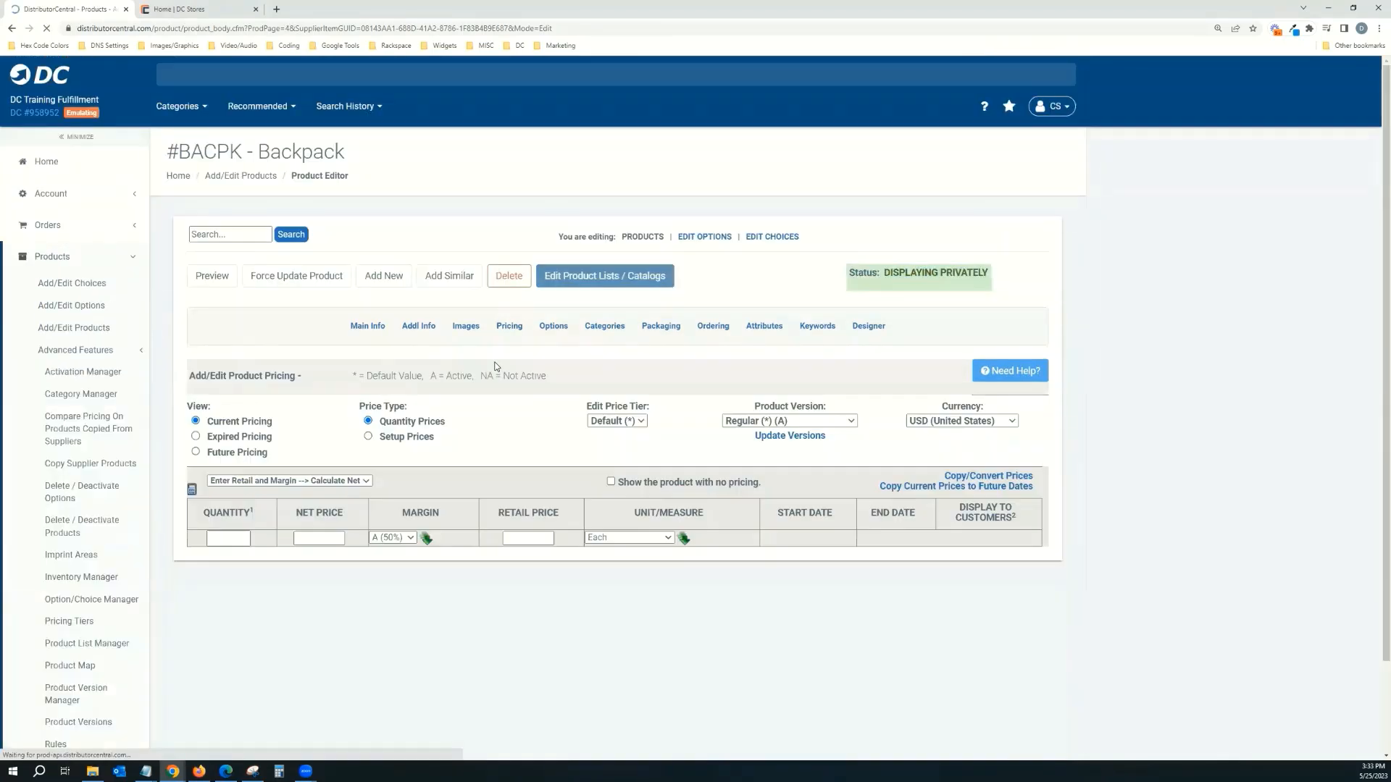
{"action": "left_click", "coordinate": [218, 546]}
{"action": "type", "text": "1"}
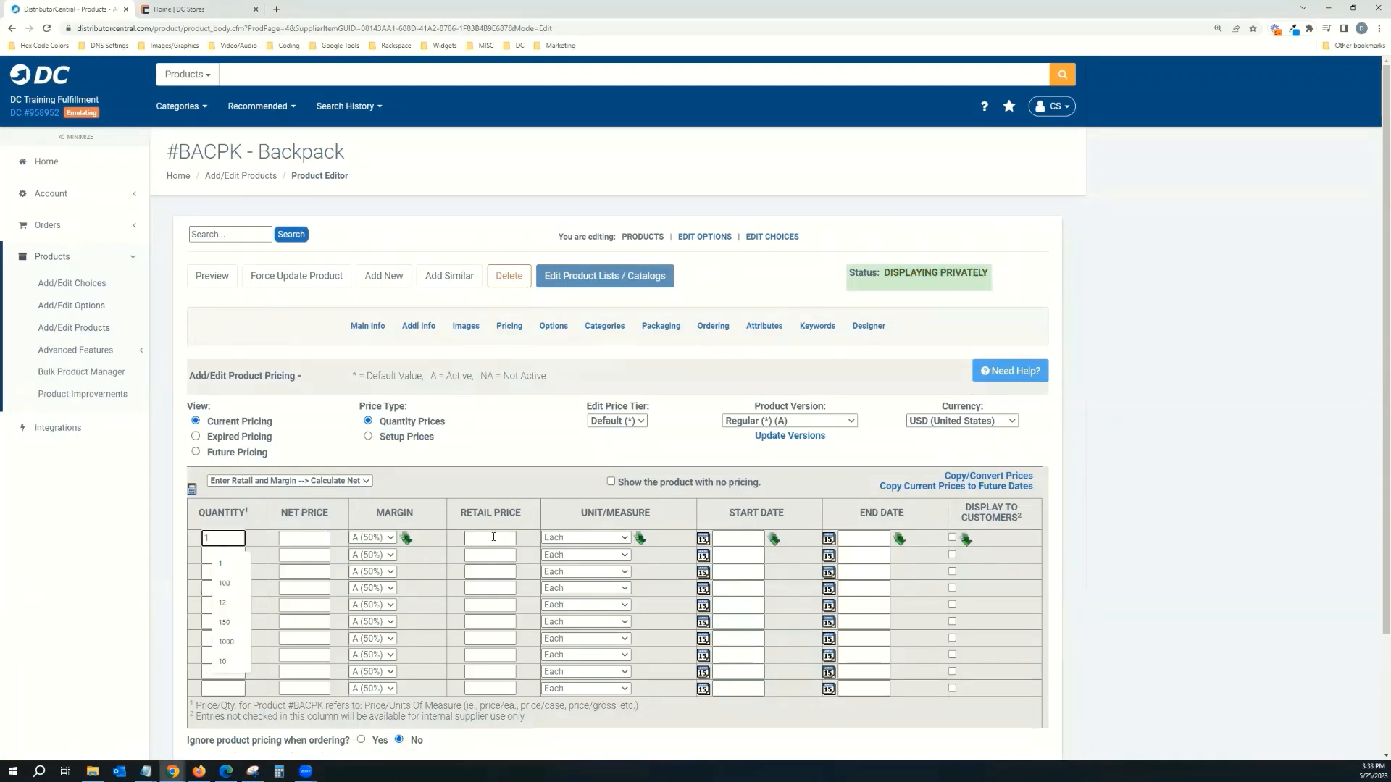
{"action": "left_click", "coordinate": [493, 537]}
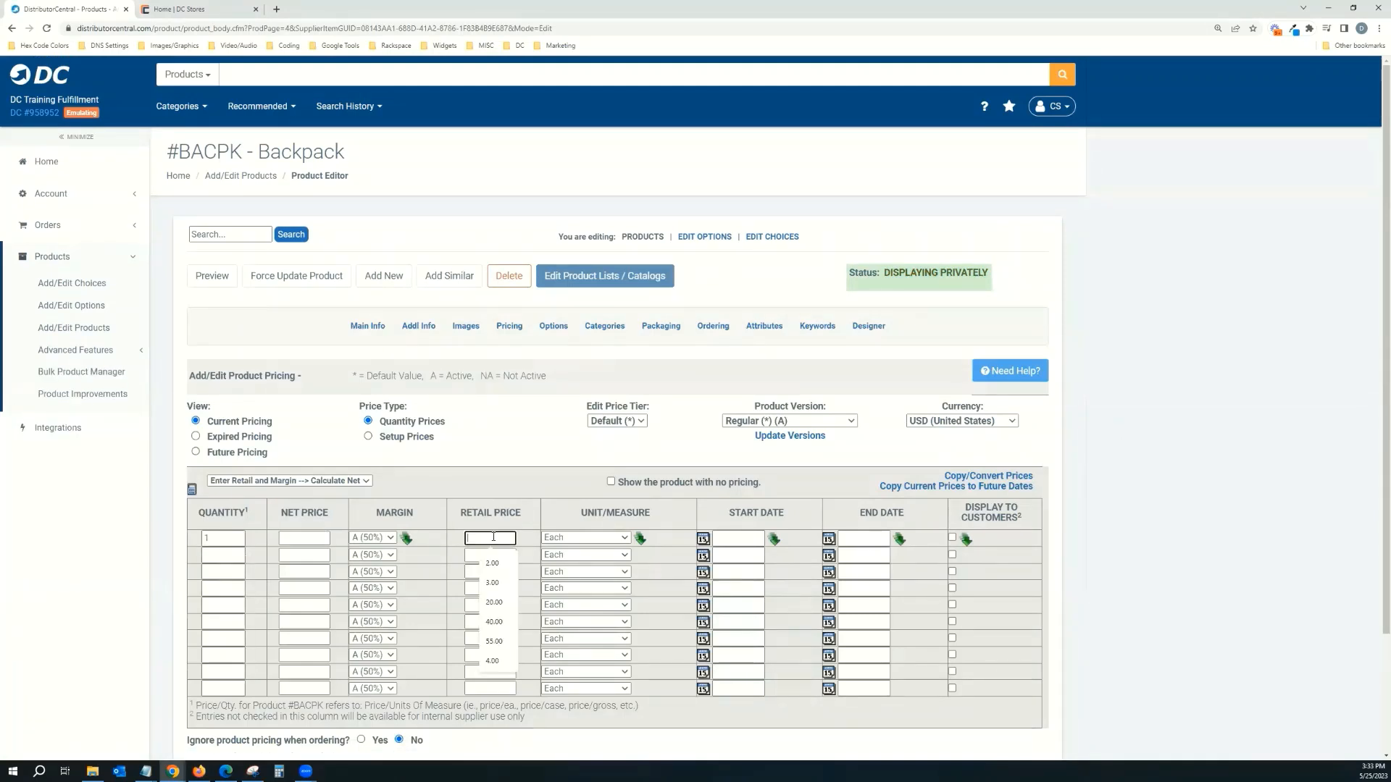
{"action": "type", "text": "20.00"}
{"action": "left_click", "coordinate": [952, 539]}
{"action": "scroll", "coordinate": [725, 601], "scroll_direction": "down", "scroll_amount": 2}
{"action": "left_click", "coordinate": [566, 634]}
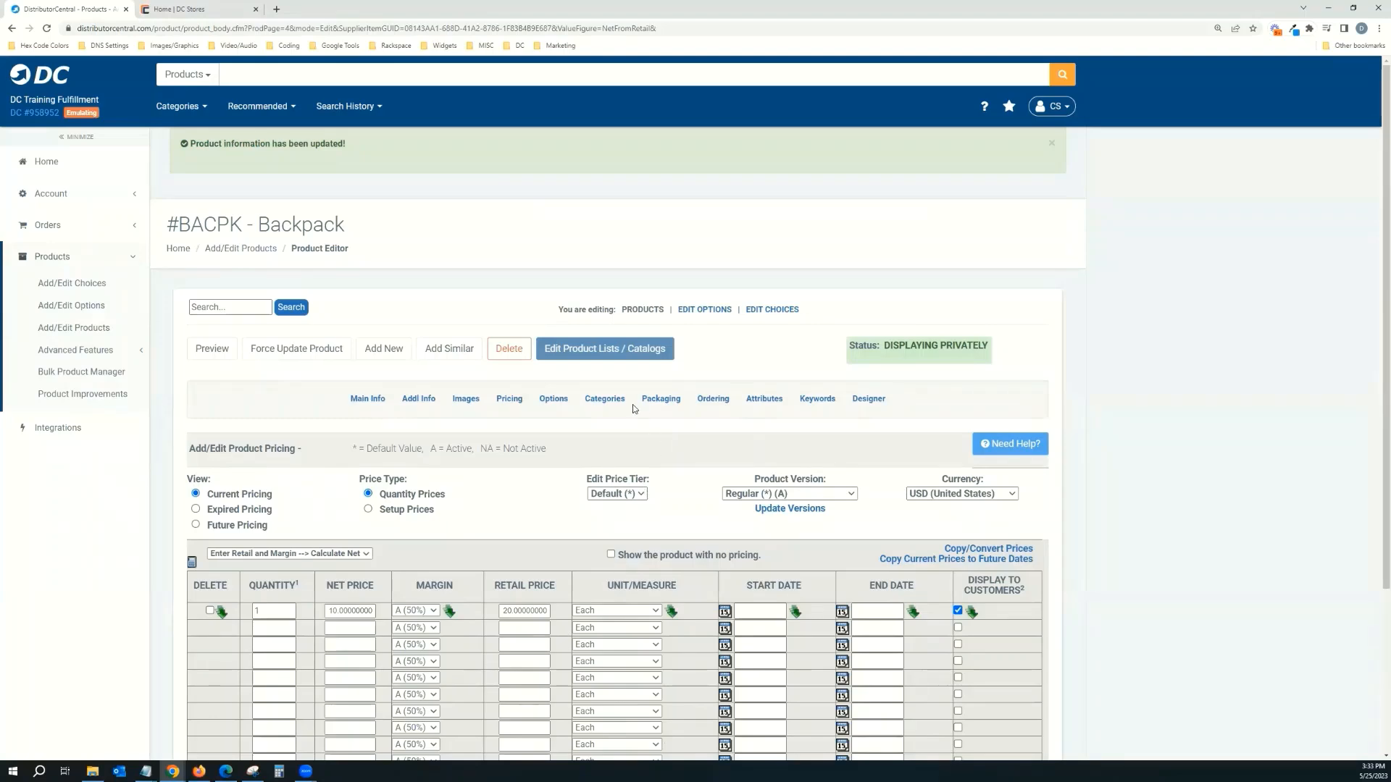
- Check the options available for the Backpack, then assign the product to the Backpacks category and save
{"action": "left_click", "coordinate": [548, 399]}
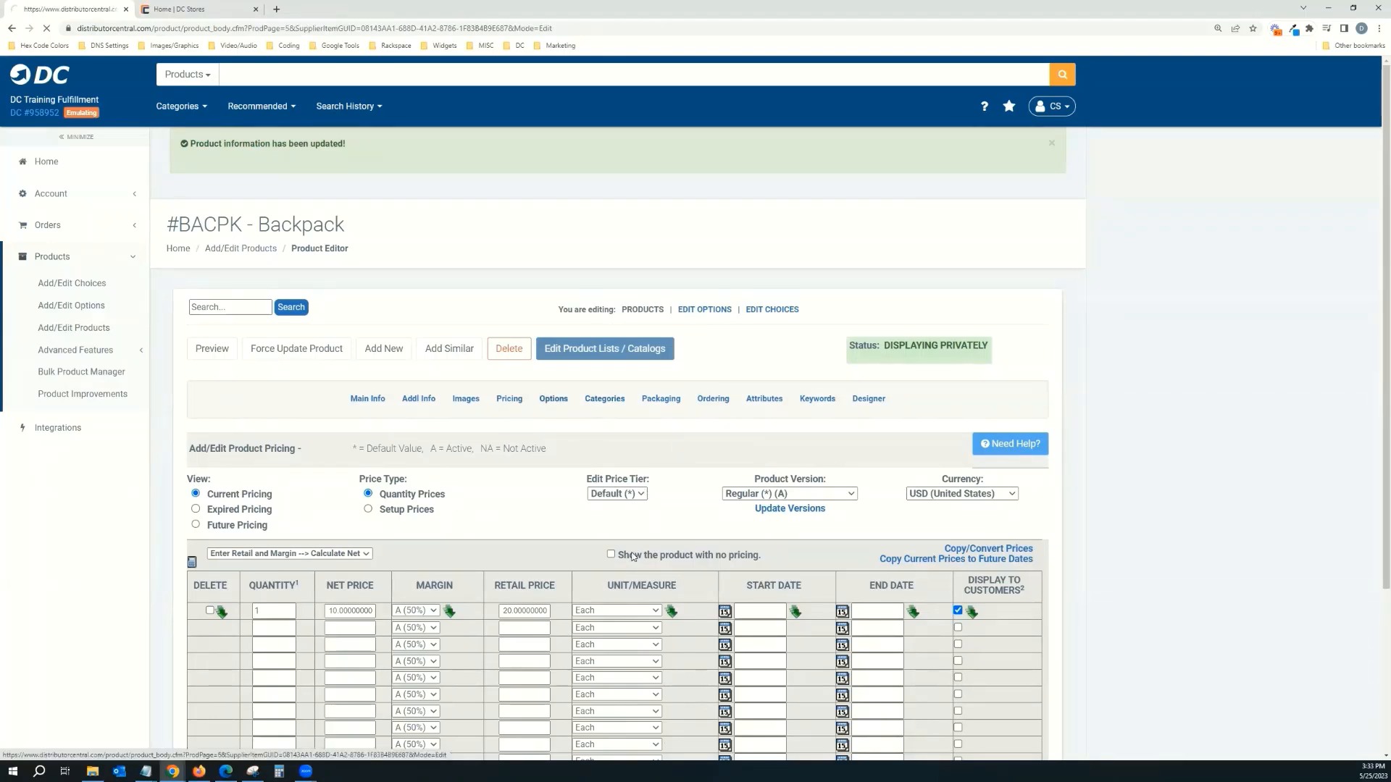
{"action": "scroll", "coordinate": [702, 589], "scroll_direction": "down", "scroll_amount": 2}
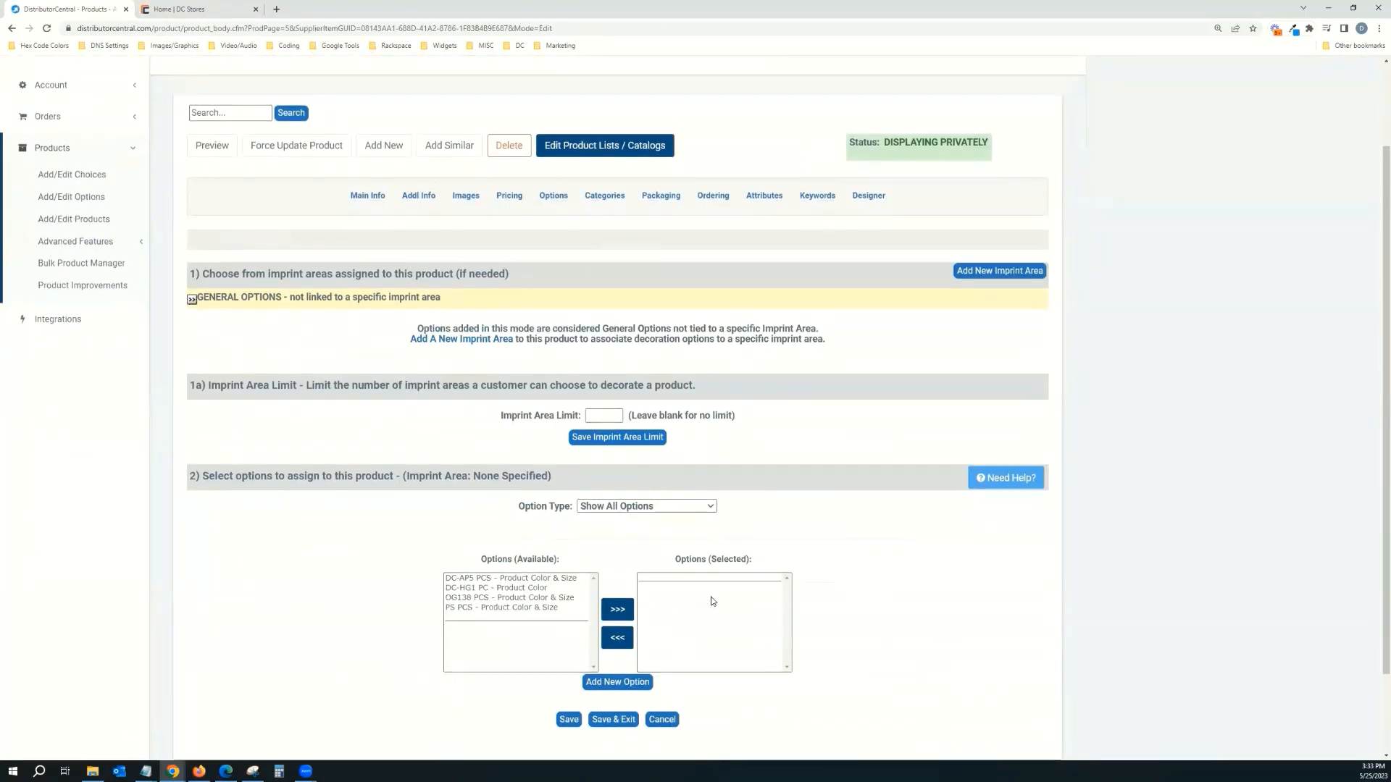
{"action": "scroll", "coordinate": [712, 601], "scroll_direction": "up", "scroll_amount": 2}
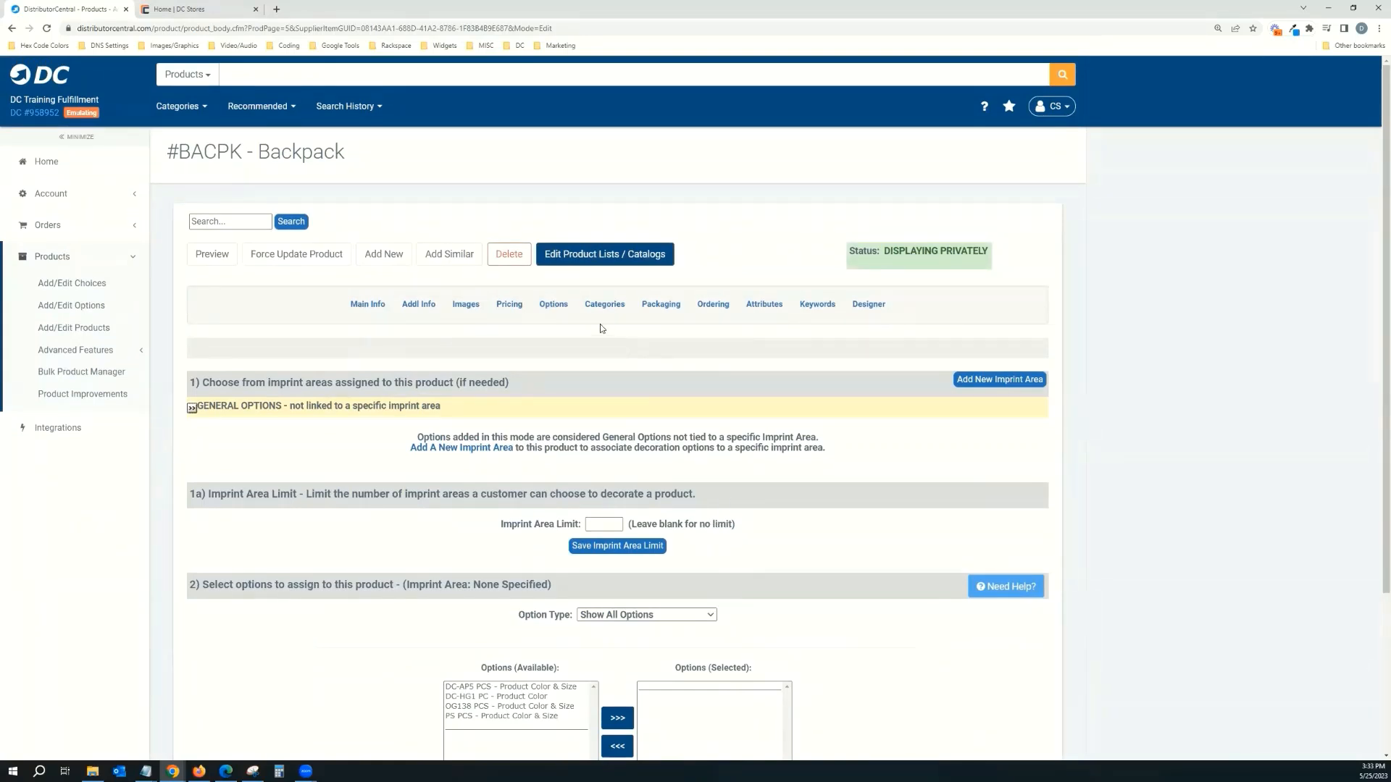
{"action": "left_click", "coordinate": [601, 306]}
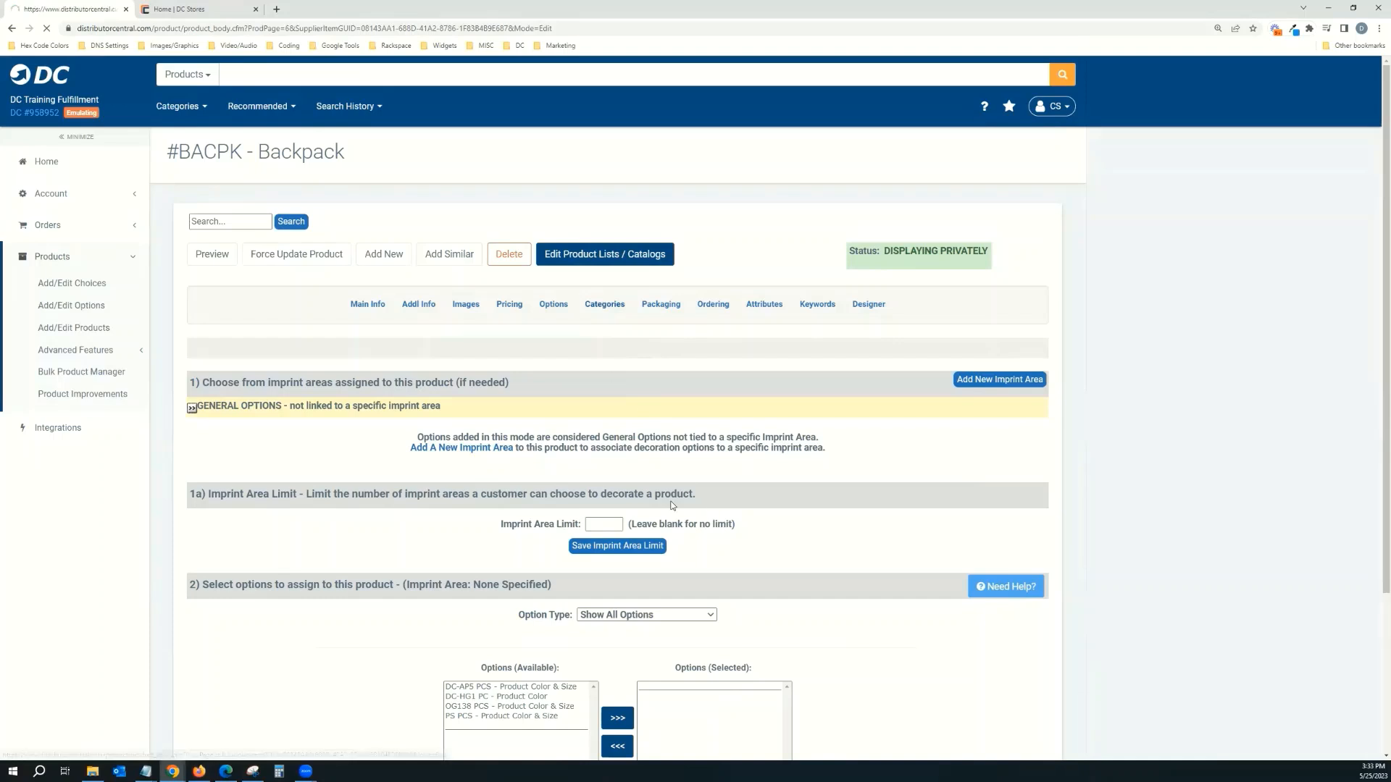
{"action": "left_click", "coordinate": [517, 436]}
{"action": "type", "text": "bac"}
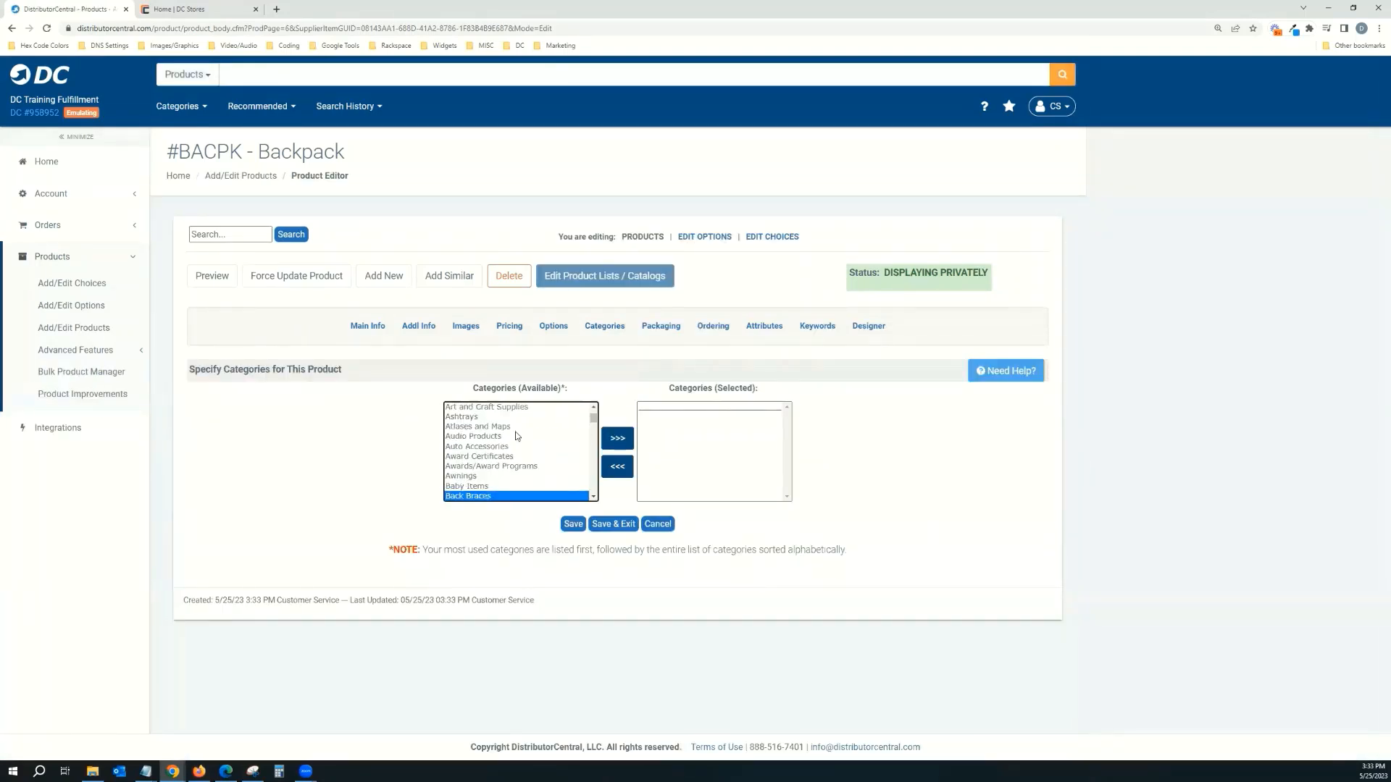
{"action": "scroll", "coordinate": [523, 437], "scroll_direction": "down", "scroll_amount": 1}
{"action": "left_click", "coordinate": [501, 454]}
{"action": "left_click", "coordinate": [609, 440]}
{"action": "left_click", "coordinate": [573, 523]}
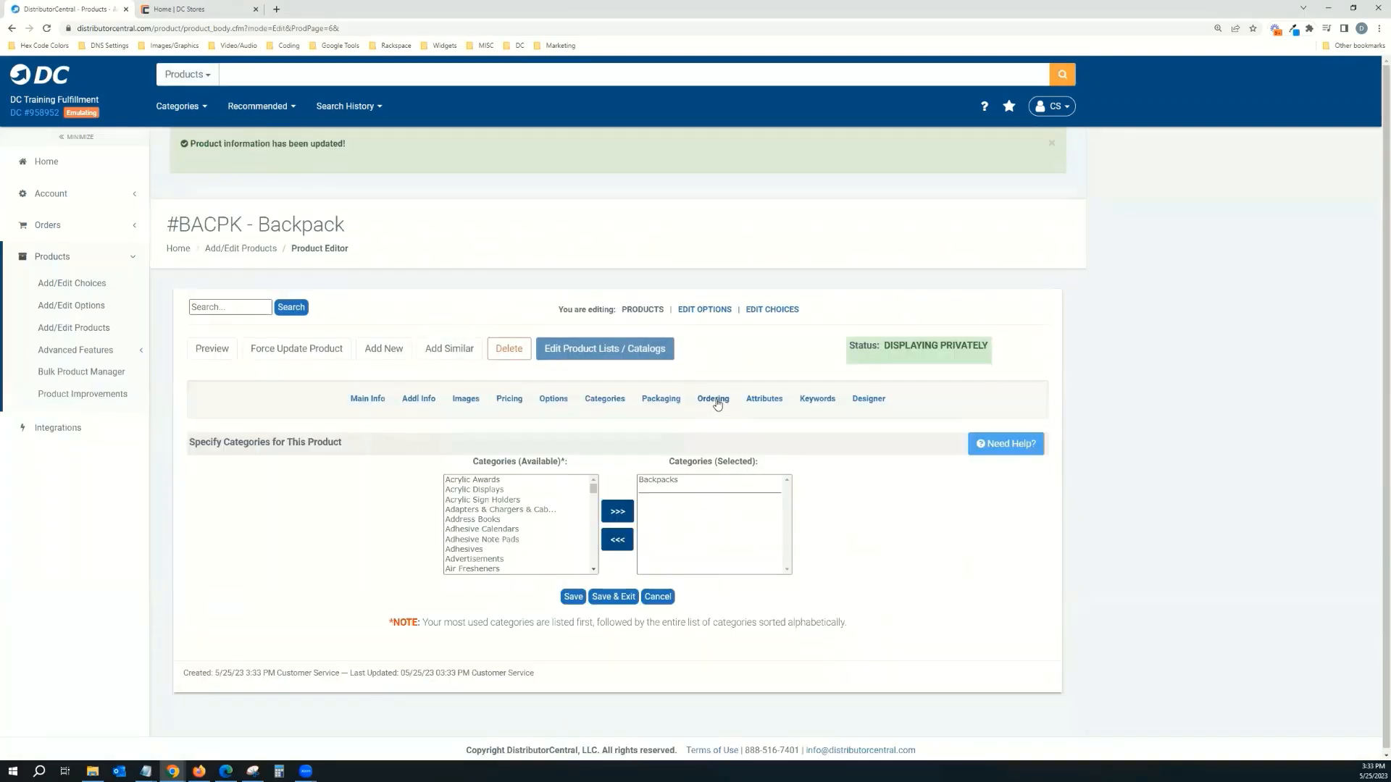
- Keep the Backpack's order cart type as Original (configure options) in its ordering information and save
{"action": "left_click", "coordinate": [716, 401]}
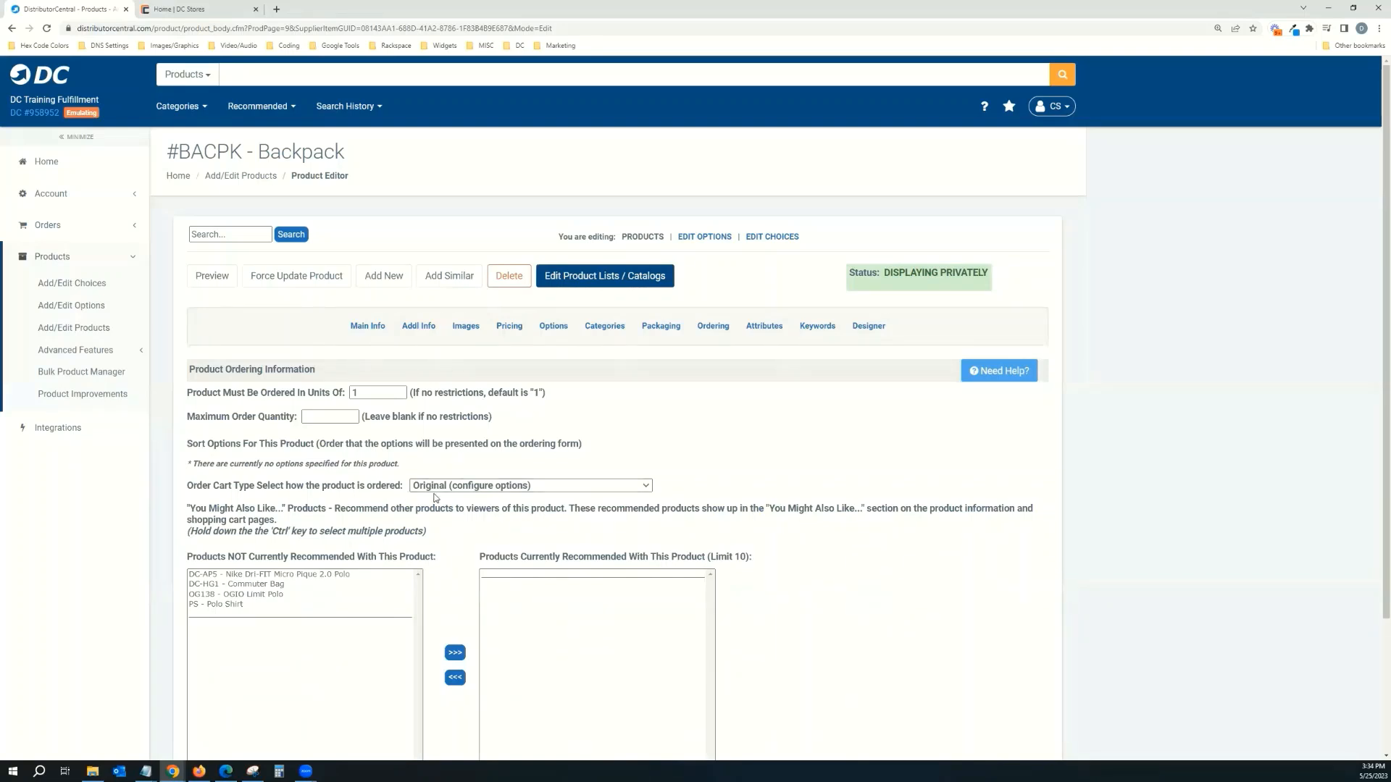
{"action": "left_click", "coordinate": [437, 491]}
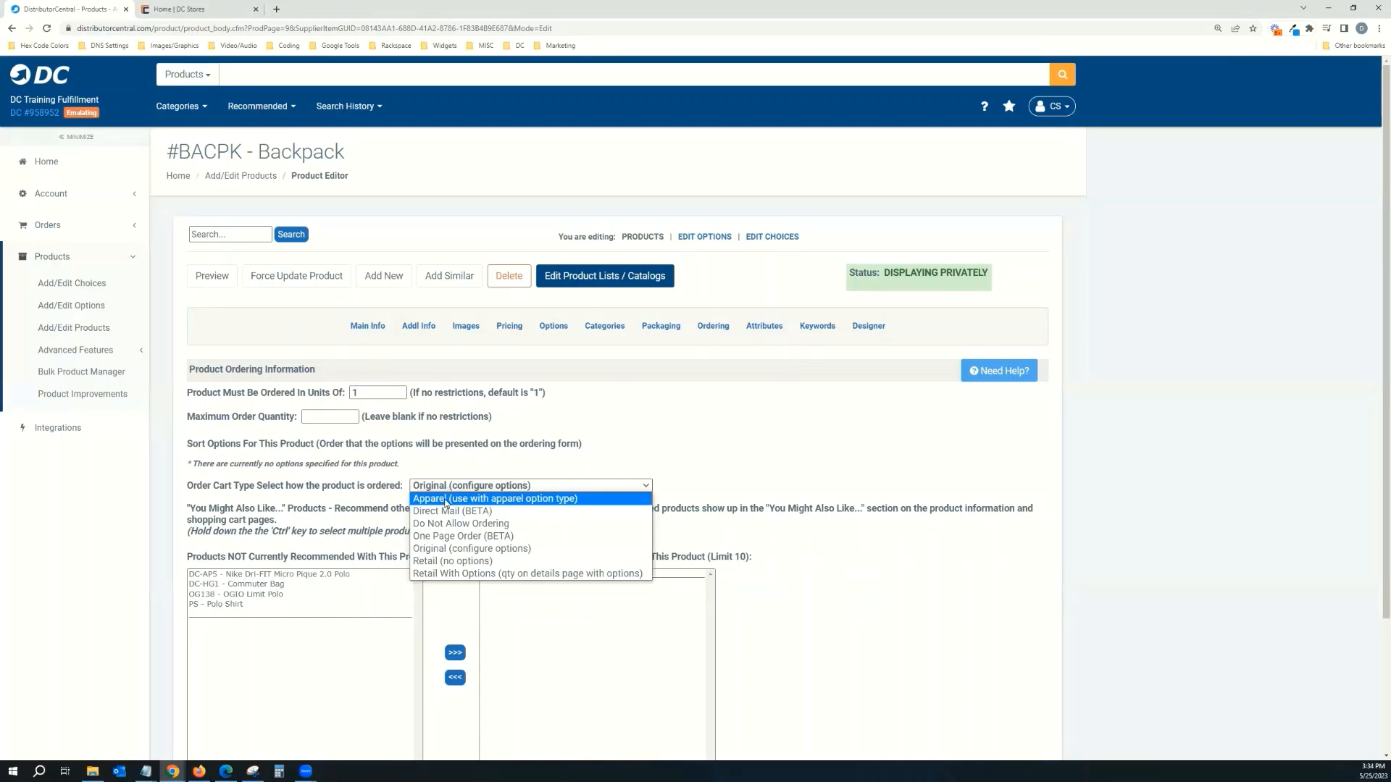
{"action": "left_click", "coordinate": [563, 461]}
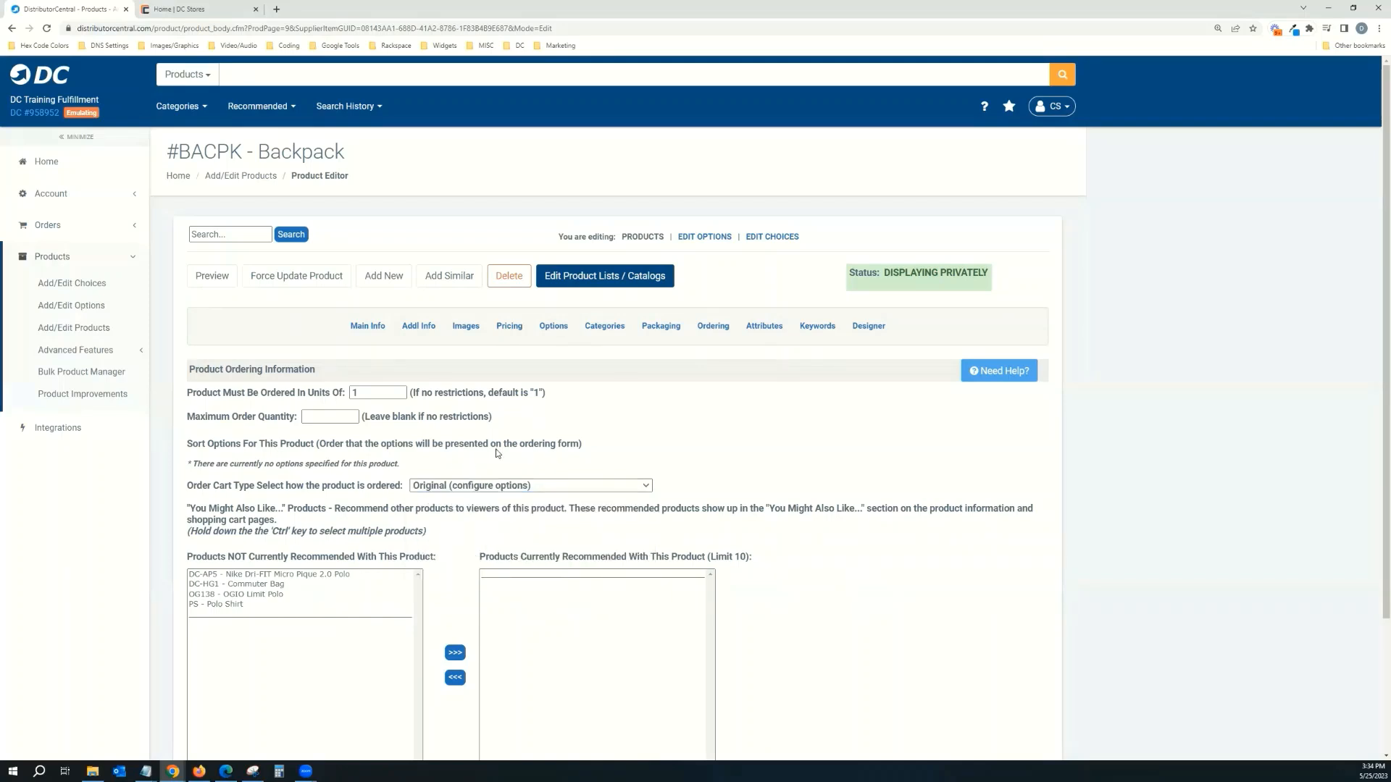
{"action": "scroll", "coordinate": [471, 456], "scroll_direction": "down", "scroll_amount": 1}
{"action": "left_click", "coordinate": [569, 736]}
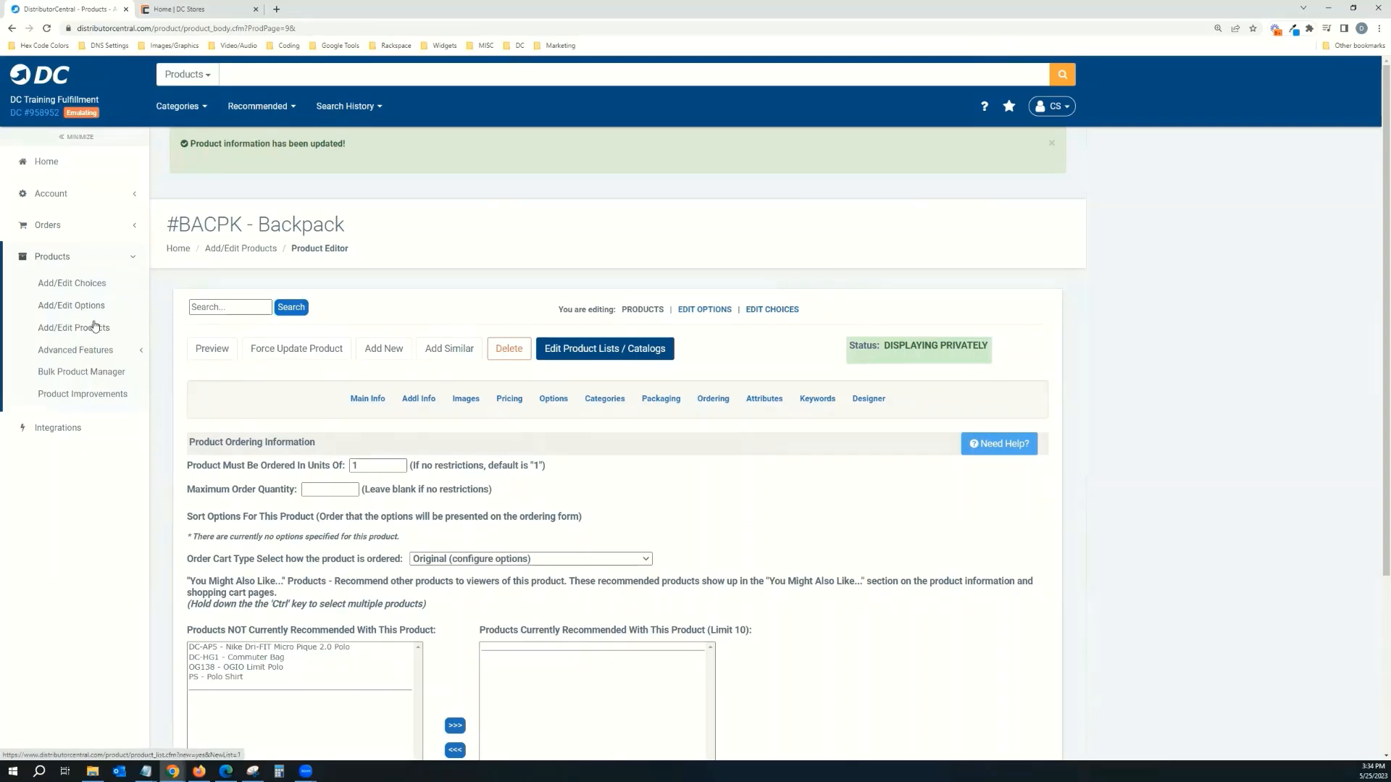
- Create a Product Color Information choice with Lake Blue as both choice name and supplier choice number, and save it
{"action": "left_click", "coordinate": [774, 309]}
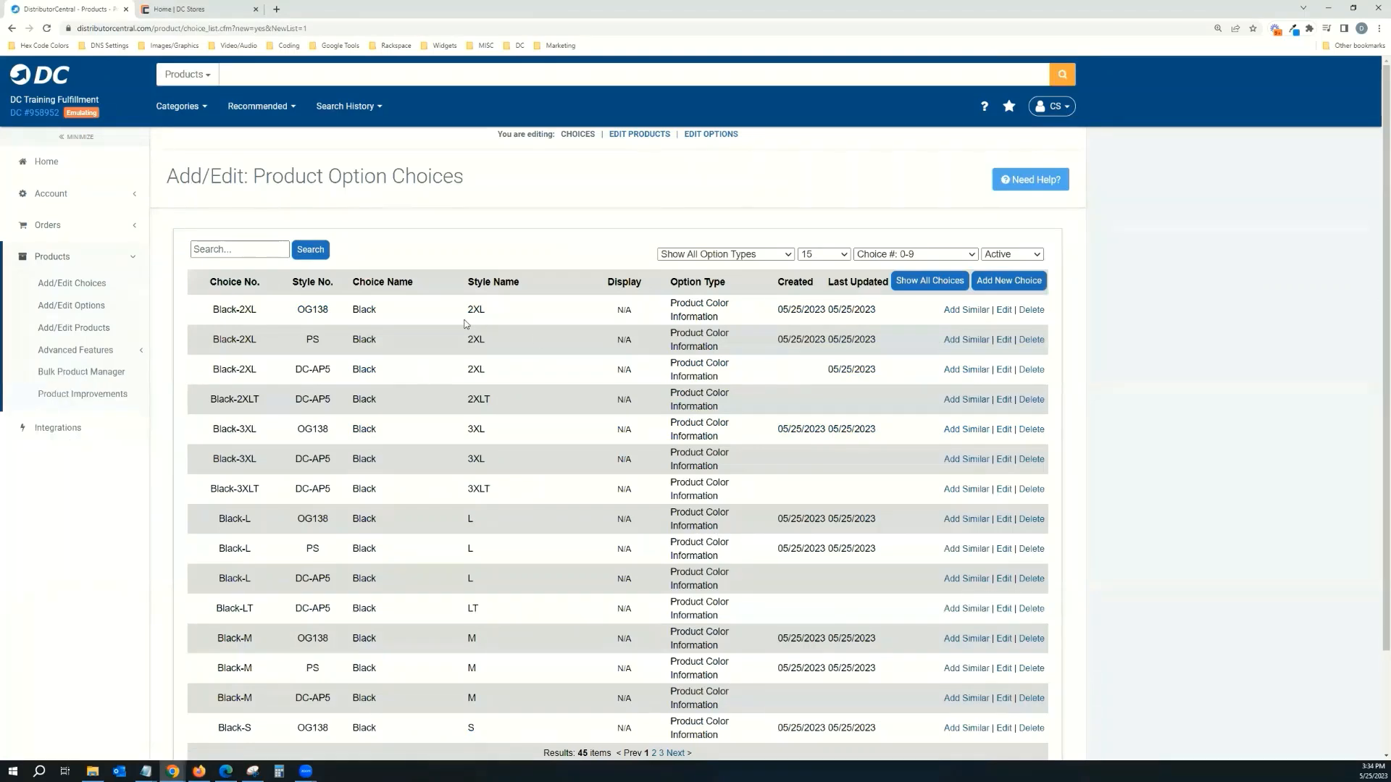
{"action": "left_click", "coordinate": [1005, 290]}
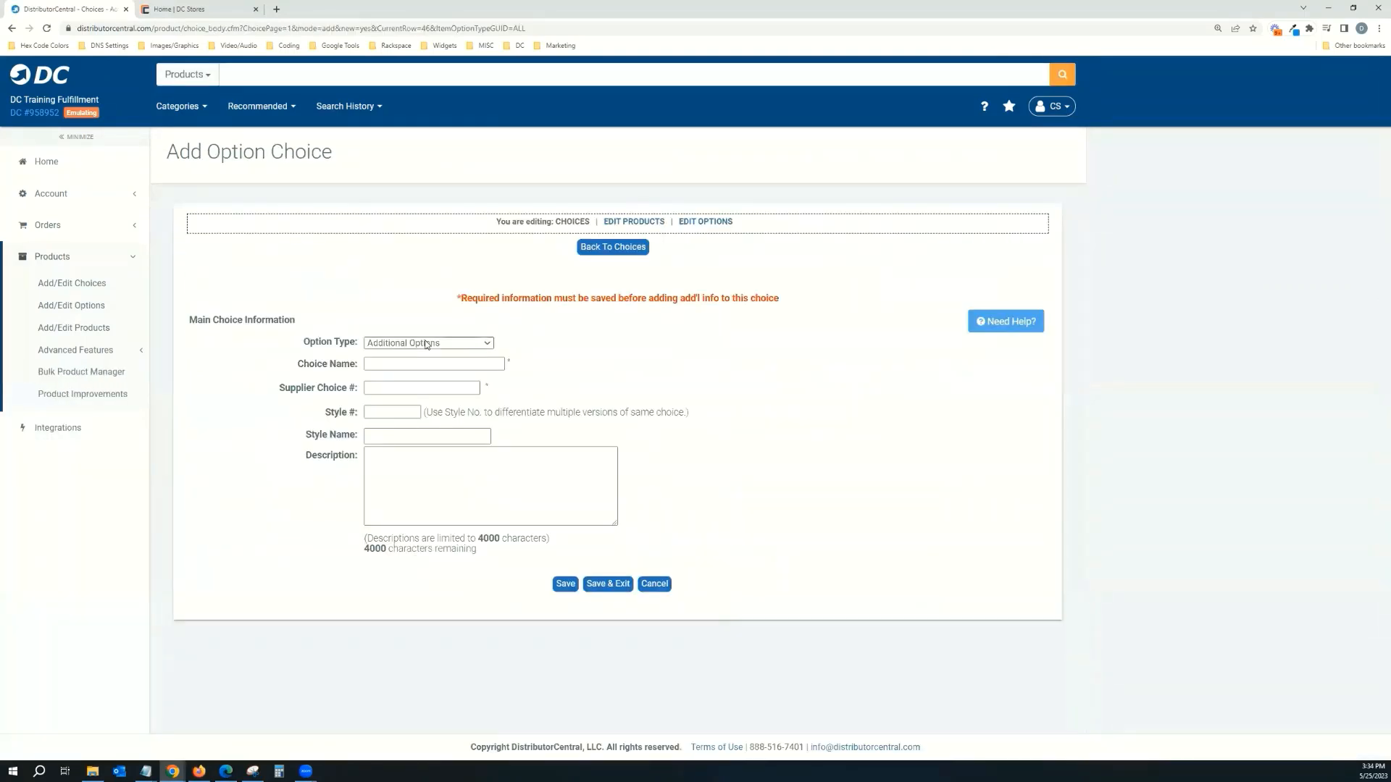
{"action": "left_click", "coordinate": [426, 343]}
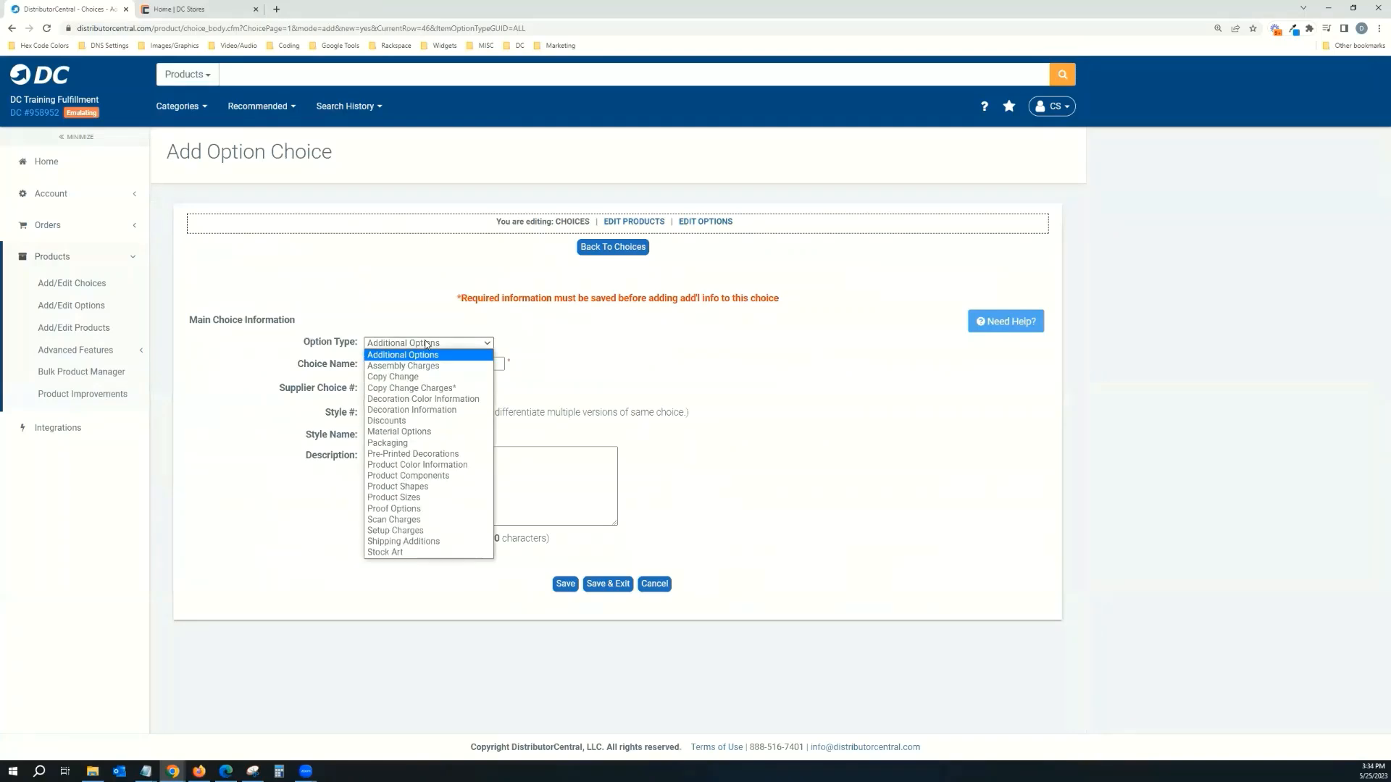
{"action": "left_click", "coordinate": [438, 464]}
{"action": "left_click", "coordinate": [427, 364]}
{"action": "type", "text": "Lake B"}
{"action": "key", "text": "Tab"}
{"action": "type", "text": "Lak"}
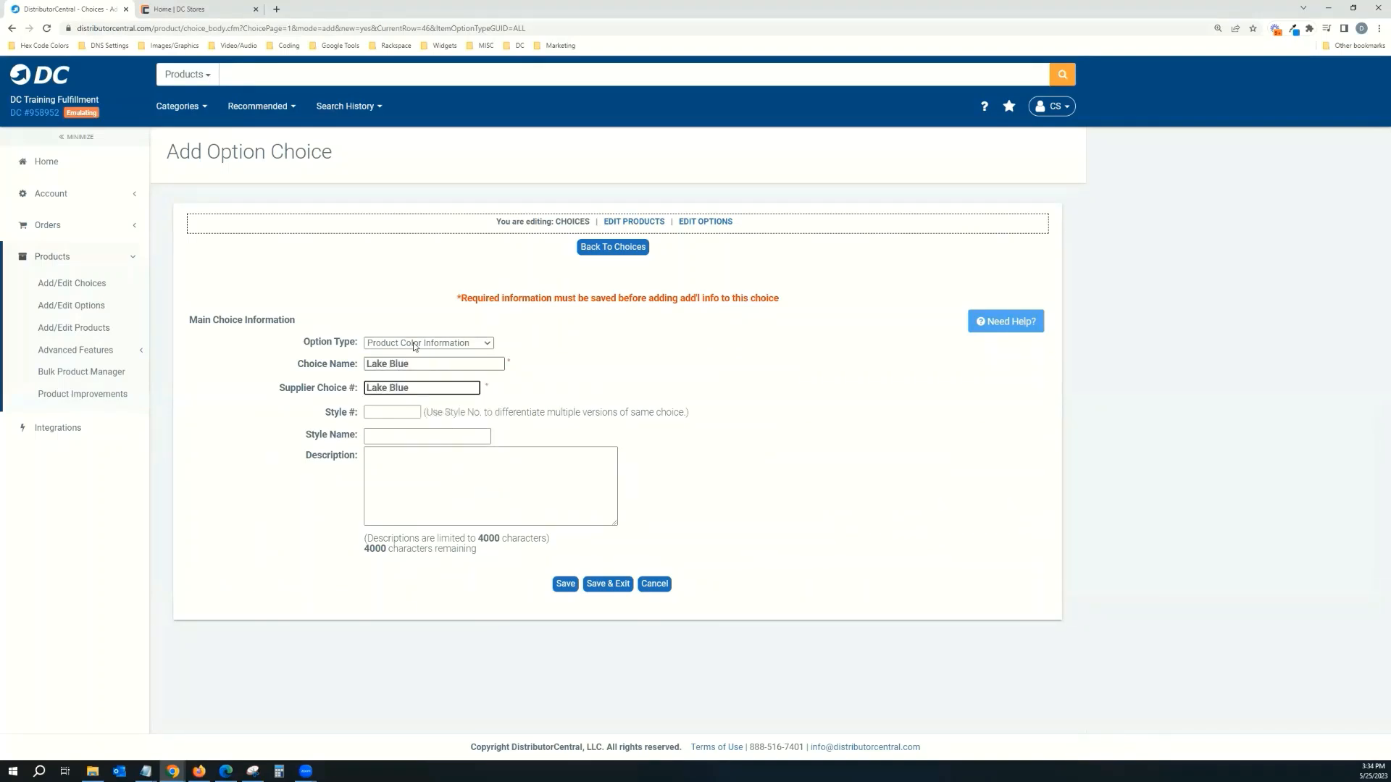
{"action": "left_click", "coordinate": [572, 586]}
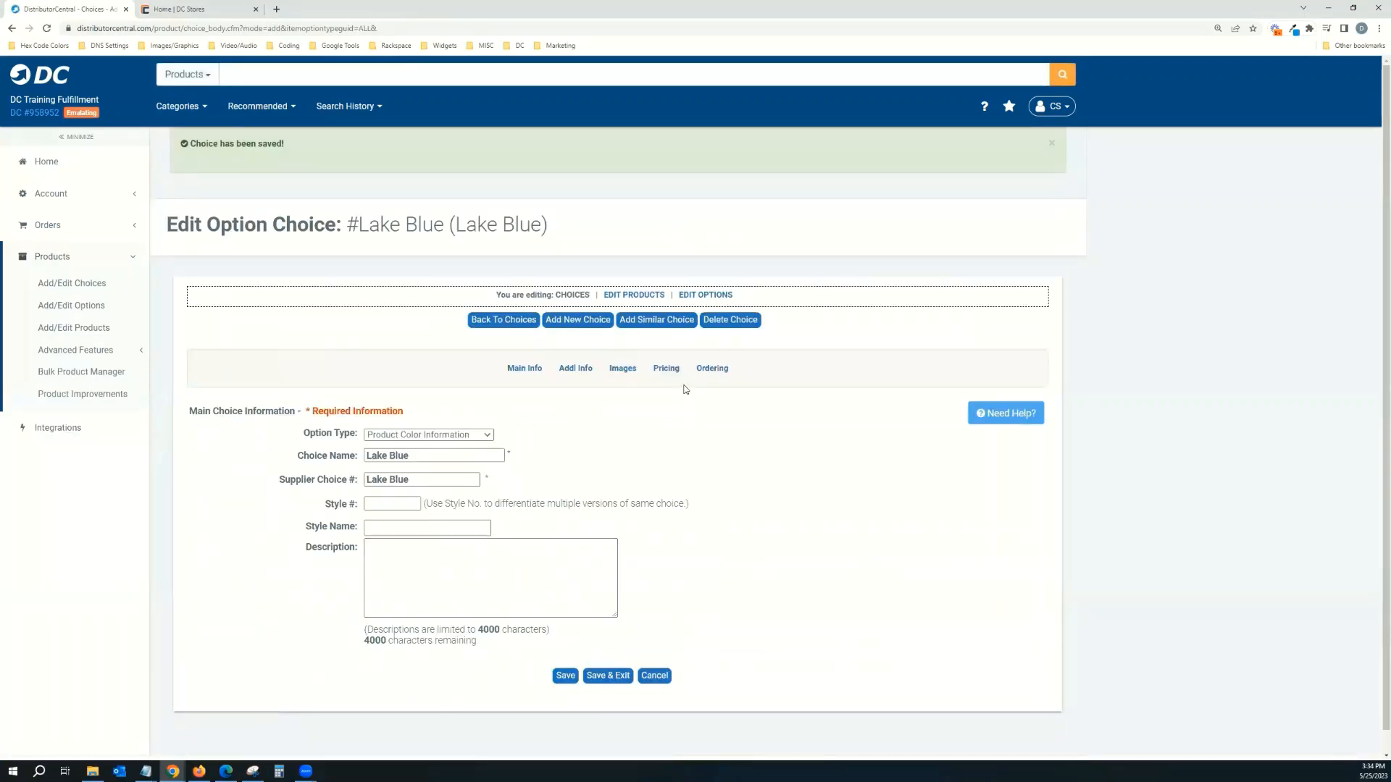
- Add a similar choice based on Lake Blue, with Black as both choice name and supplier choice number, and save it
{"action": "left_click", "coordinate": [629, 321]}
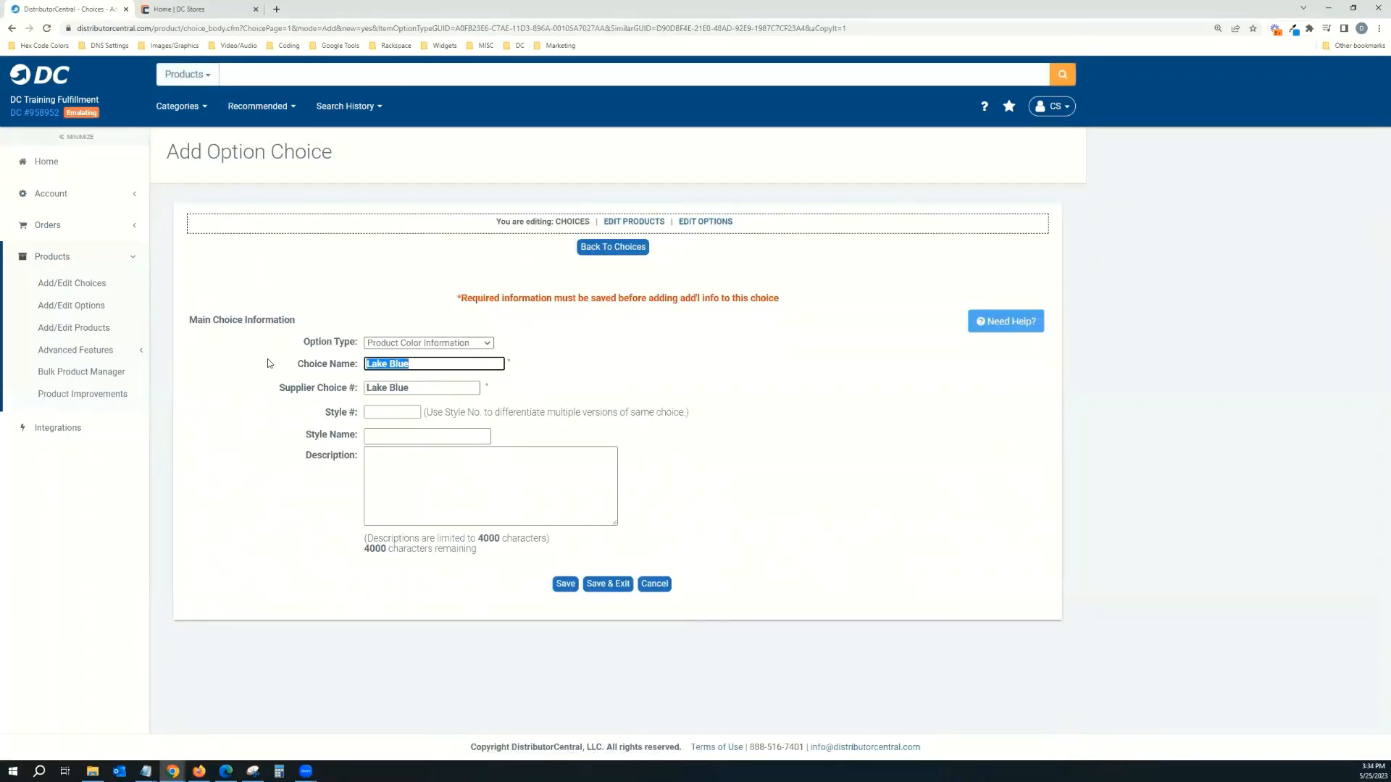
{"action": "type", "text": "Black"}
{"action": "key", "text": "Tab"}
{"action": "type", "text": "Black"}
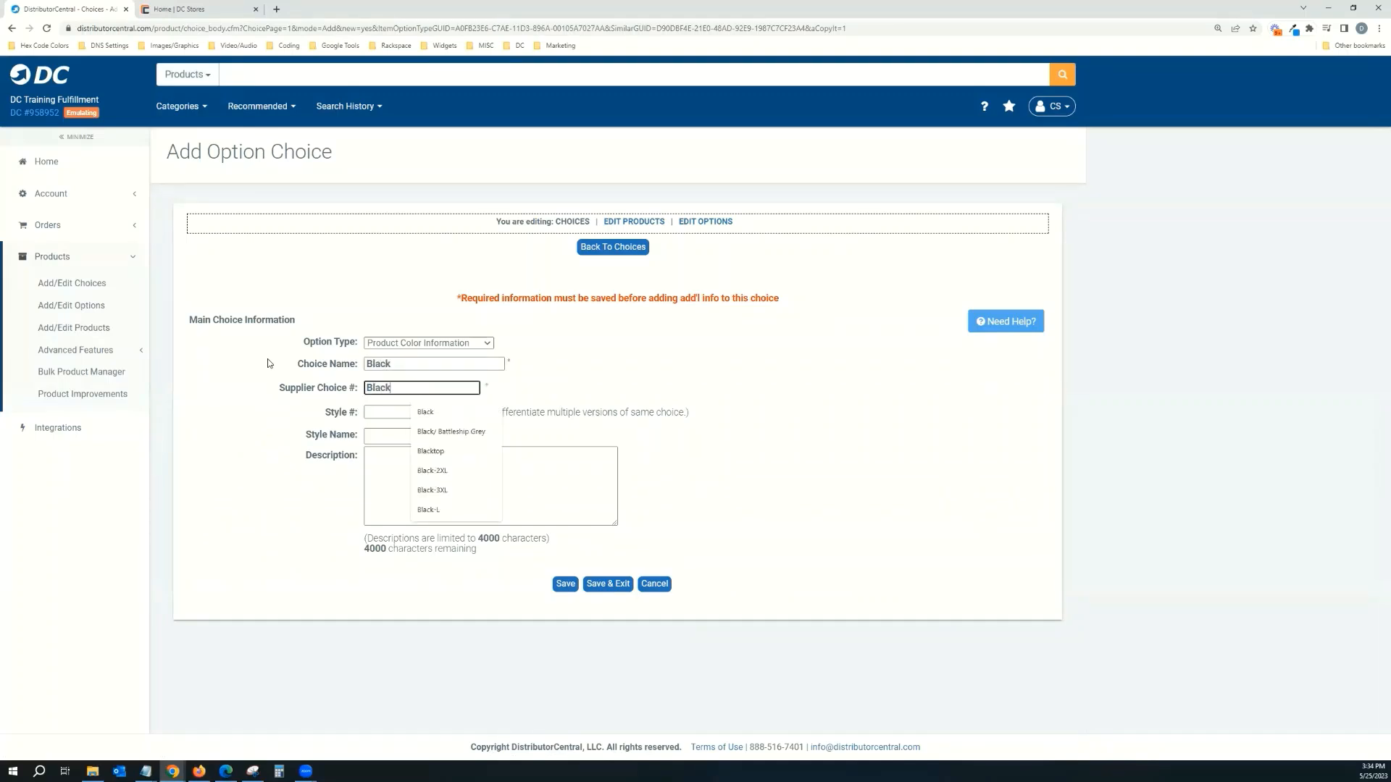
{"action": "left_click", "coordinate": [566, 585]}
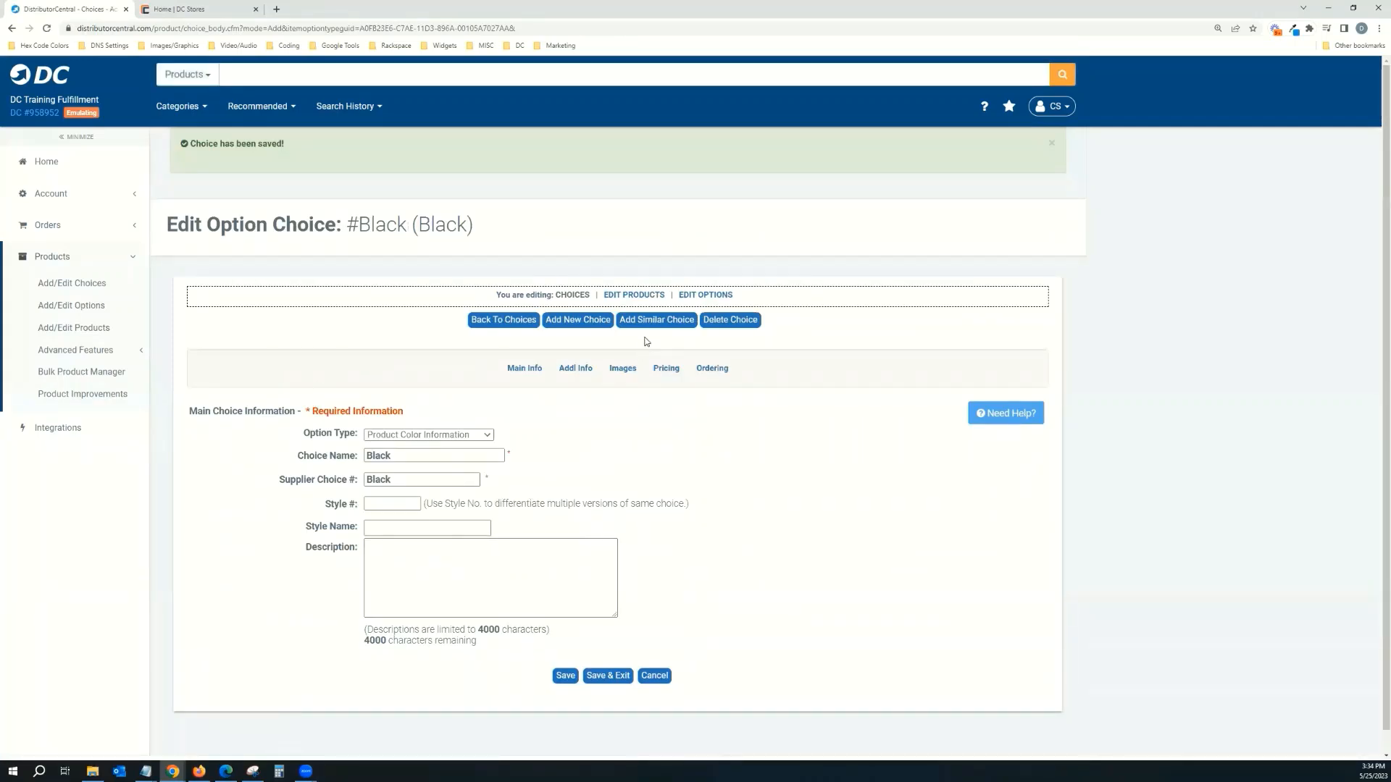
- Create a Product Color Information option named Product Color with supplier option number BACPK PC, and save it
{"action": "left_click", "coordinate": [717, 295]}
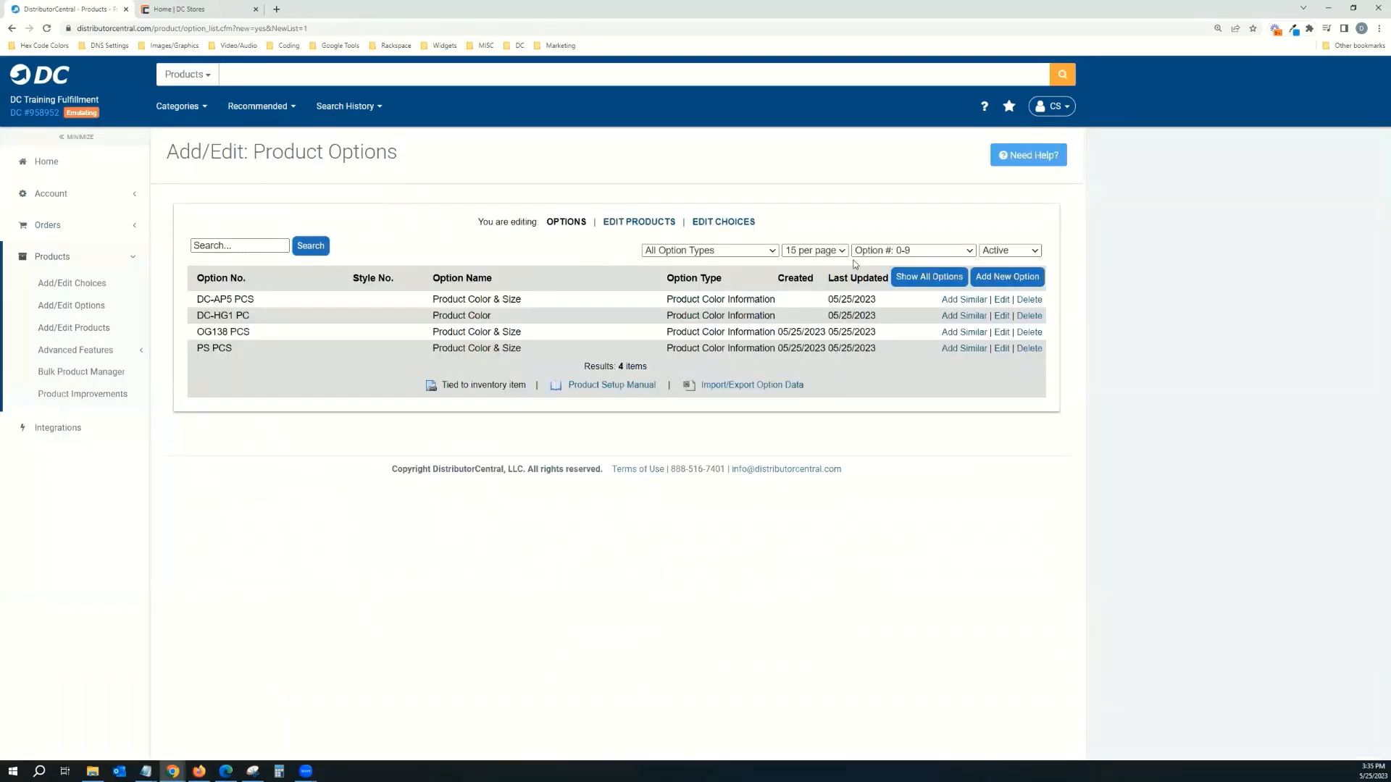
{"action": "left_click", "coordinate": [989, 278]}
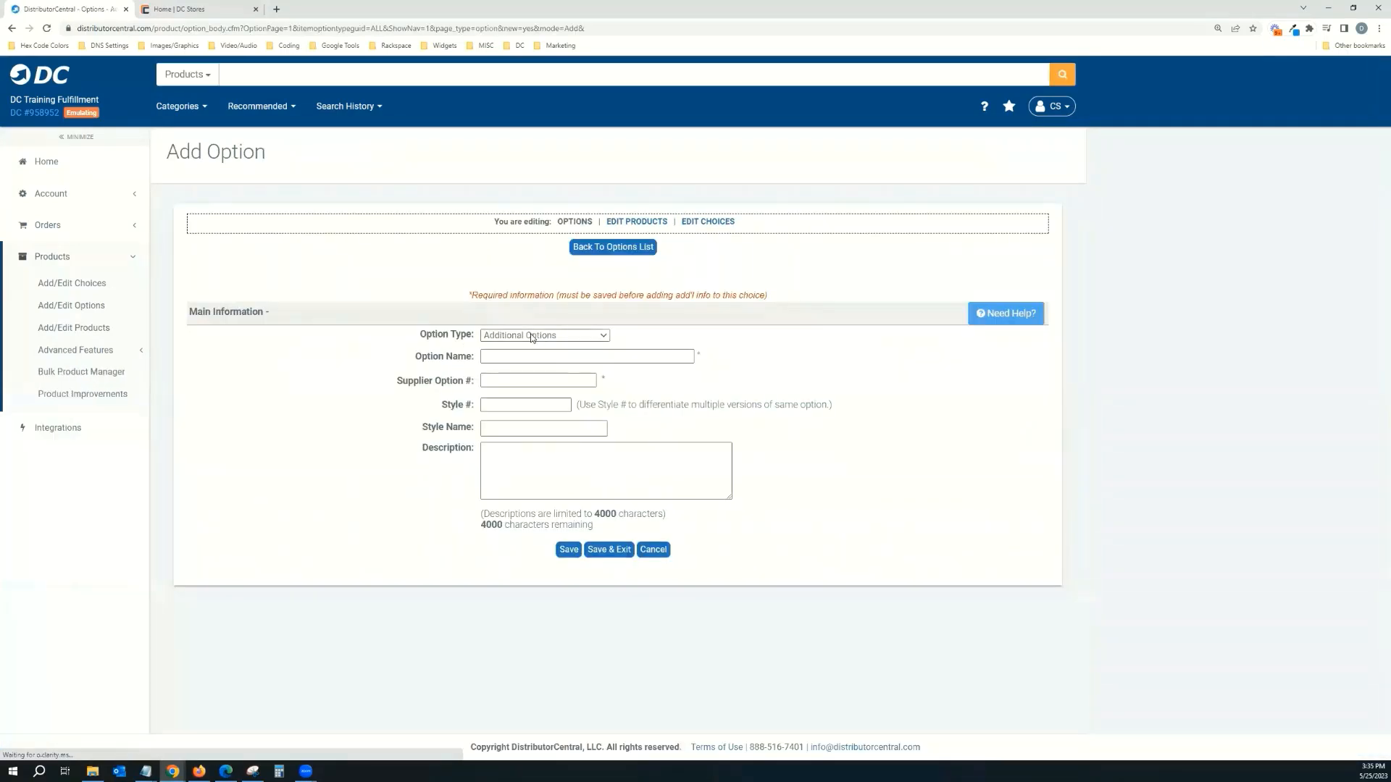
{"action": "left_click", "coordinate": [532, 336]}
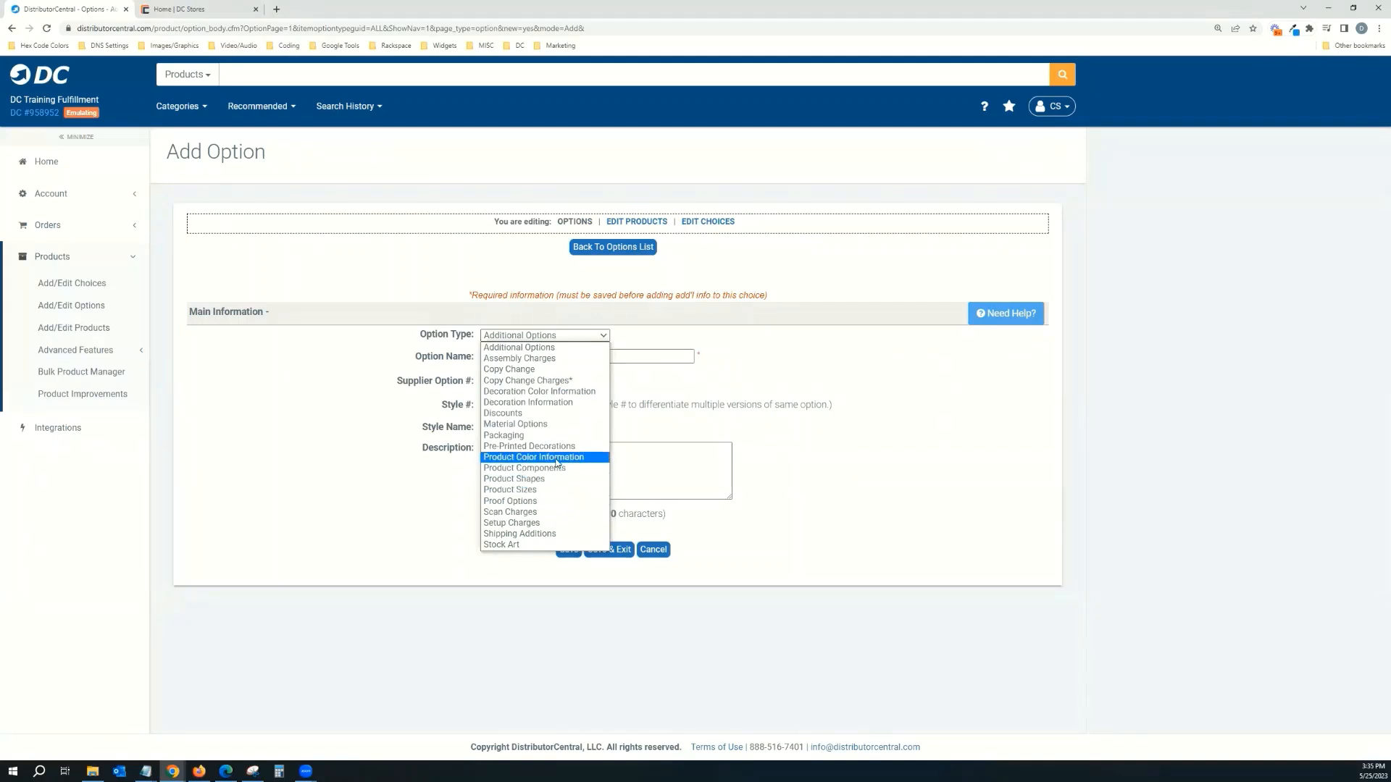
{"action": "left_click", "coordinate": [556, 457]}
{"action": "left_click", "coordinate": [555, 357]}
{"action": "type", "text": "Product Color"}
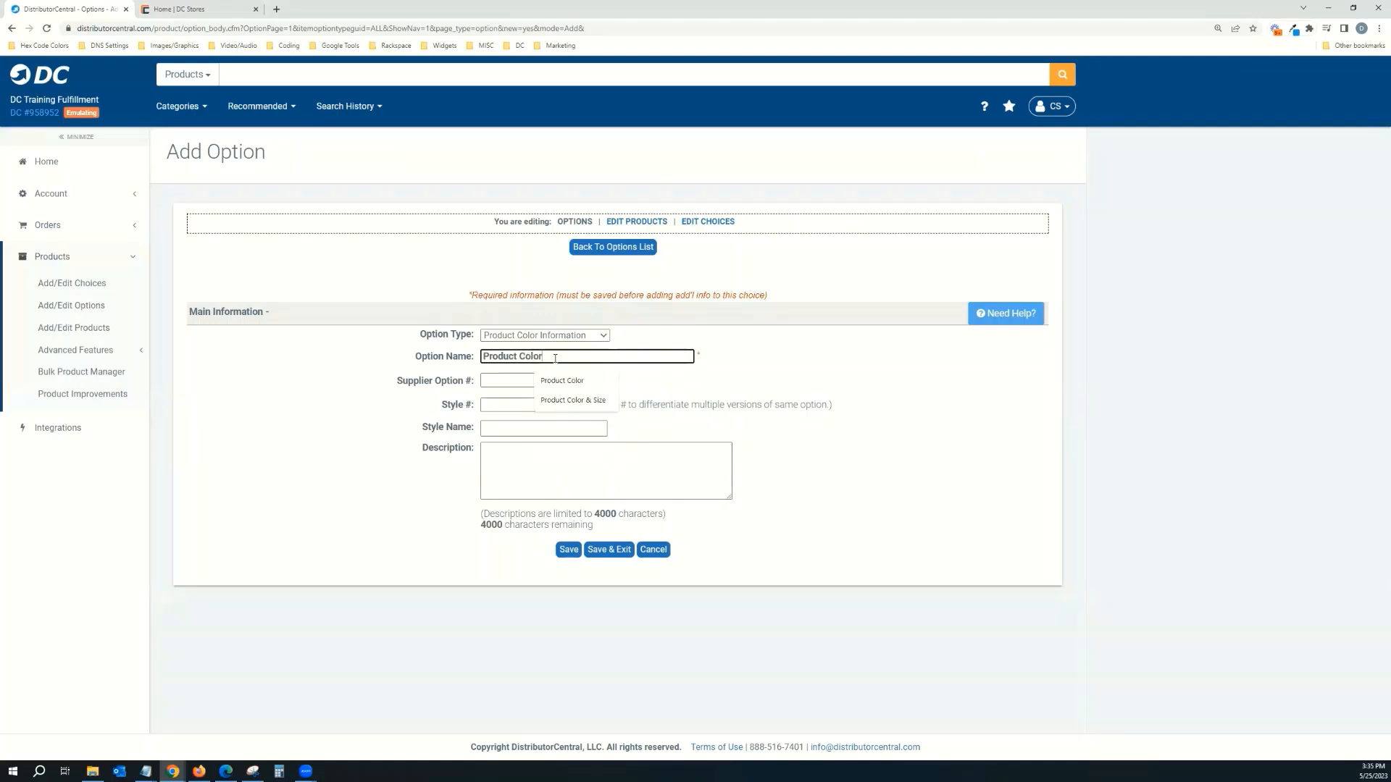
{"action": "left_click", "coordinate": [518, 381]}
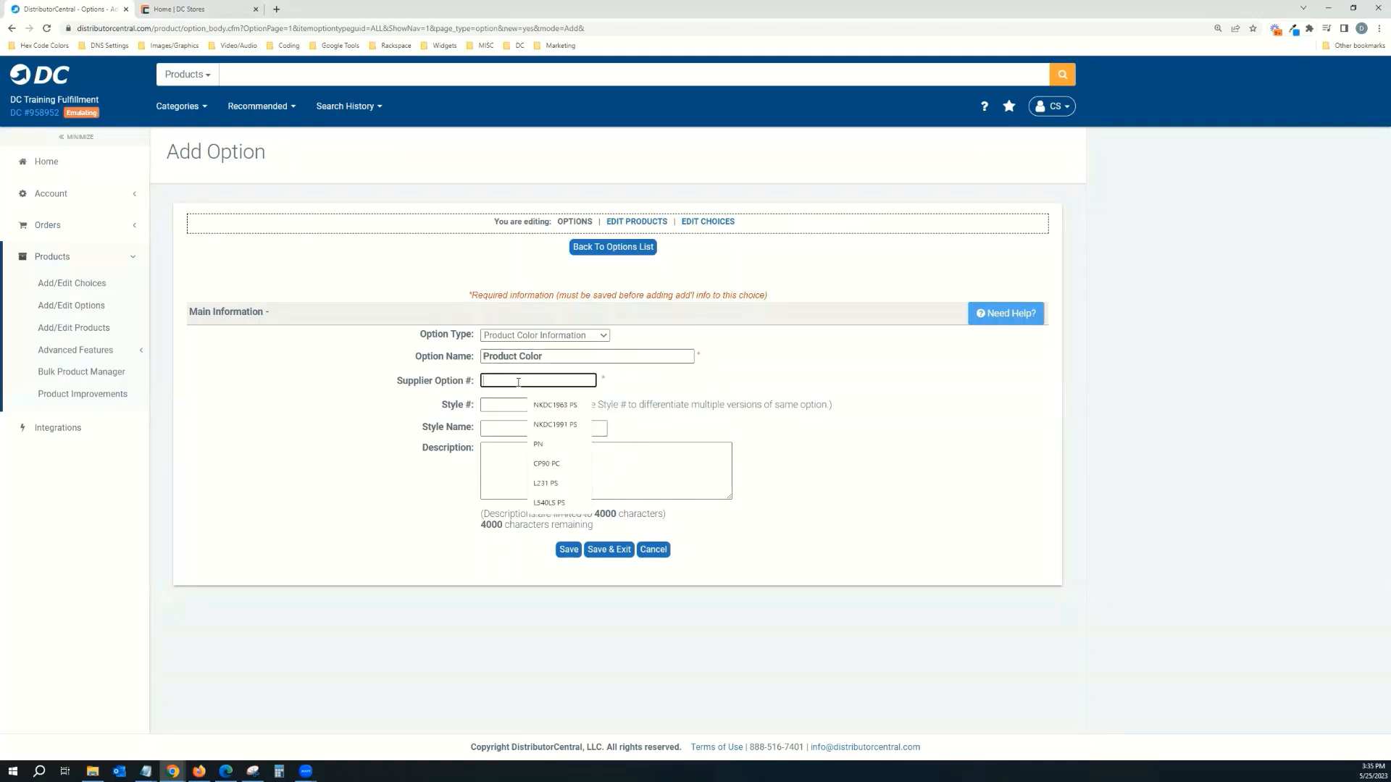
{"action": "type", "text": "BACK"}
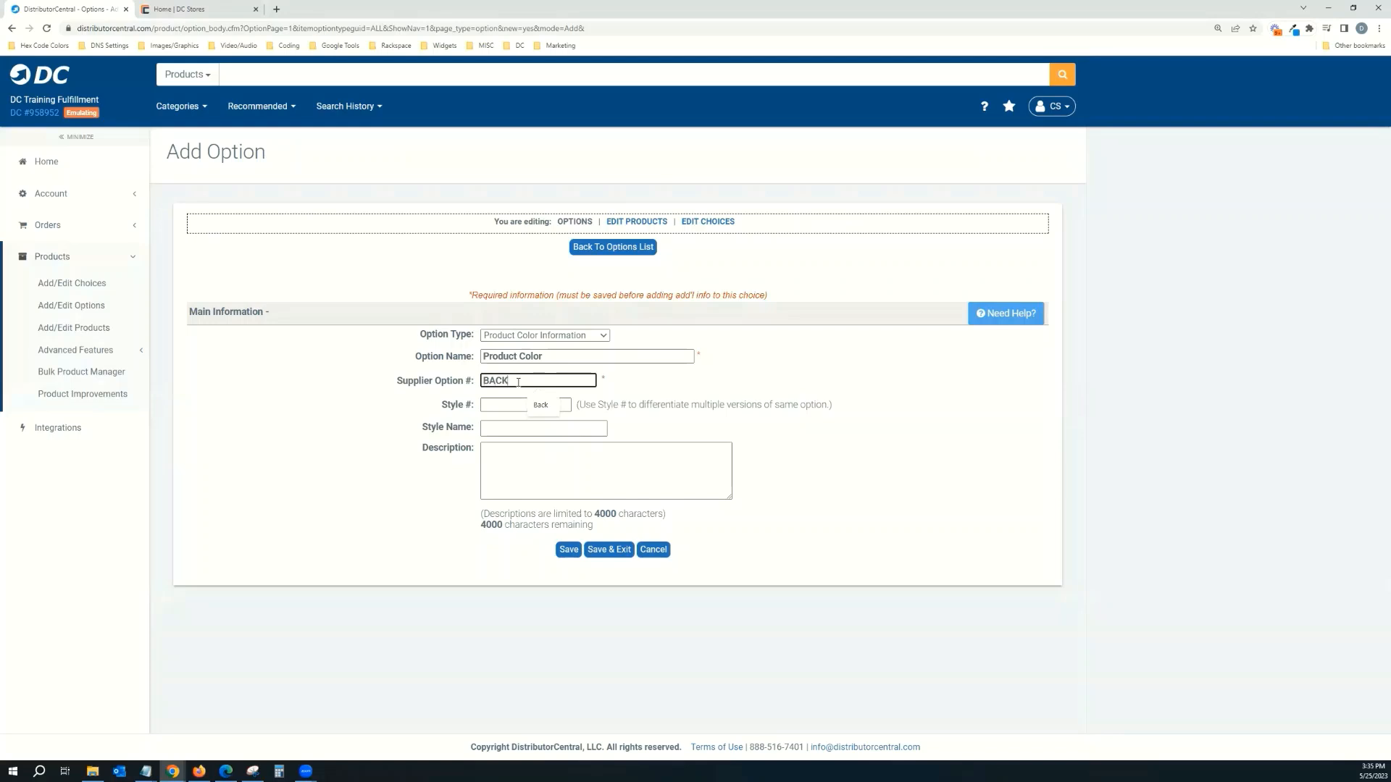
{"action": "key", "text": "BackSpace"}
{"action": "type", "text": "PK PC"}
{"action": "left_click", "coordinate": [569, 552]}
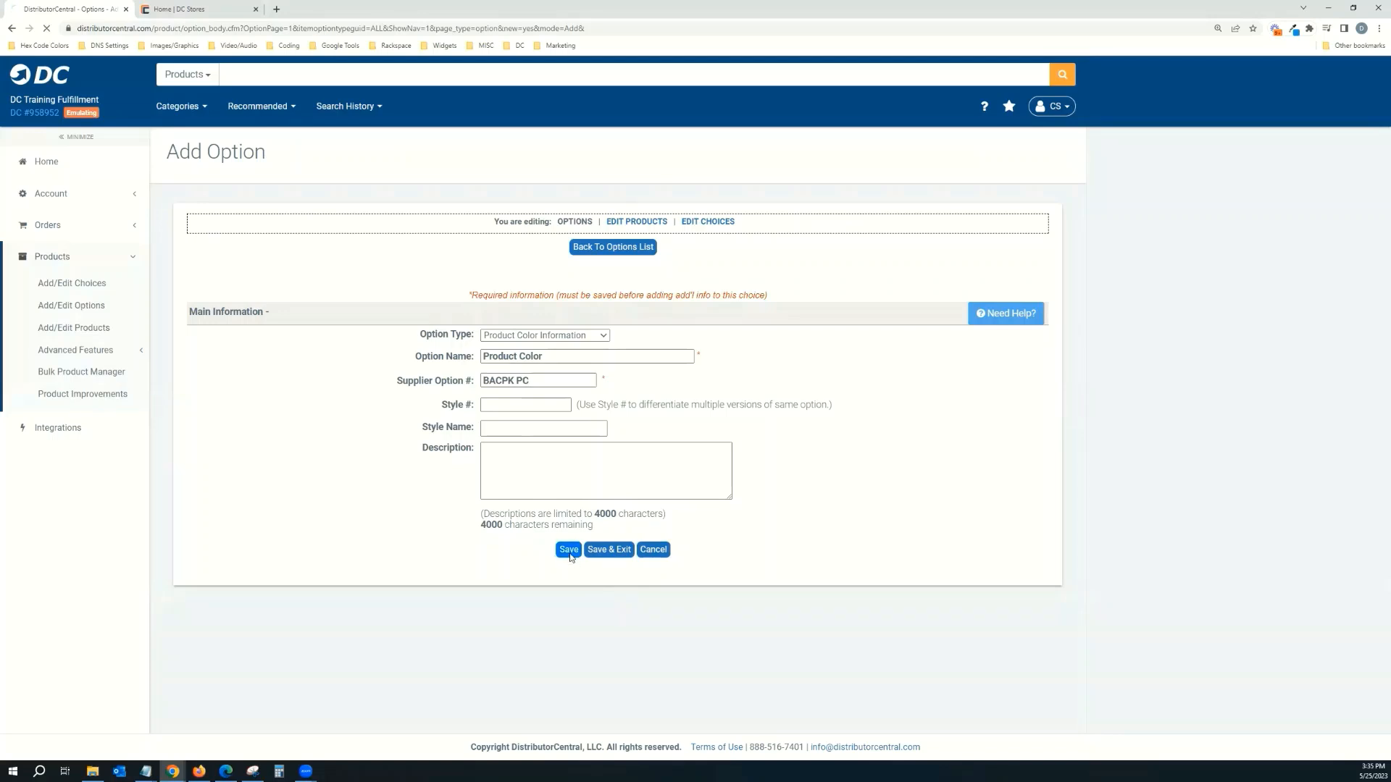
- Assign the Lake Blue and Black choices to the BACPK PC Product Color option and save
{"action": "left_click", "coordinate": [695, 368]}
{"action": "scroll", "coordinate": [482, 444], "scroll_direction": "down", "scroll_amount": 5}
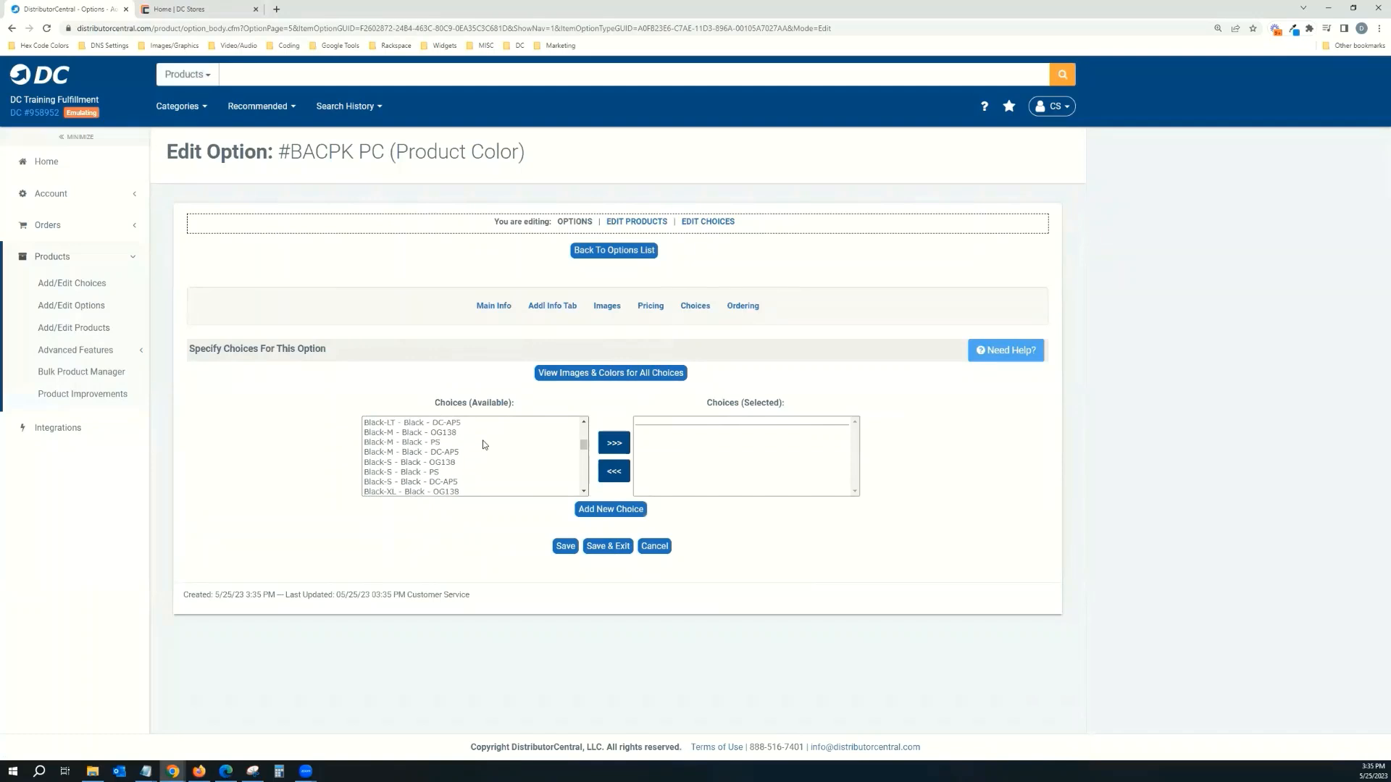
{"action": "scroll", "coordinate": [483, 440], "scroll_direction": "down", "scroll_amount": 5}
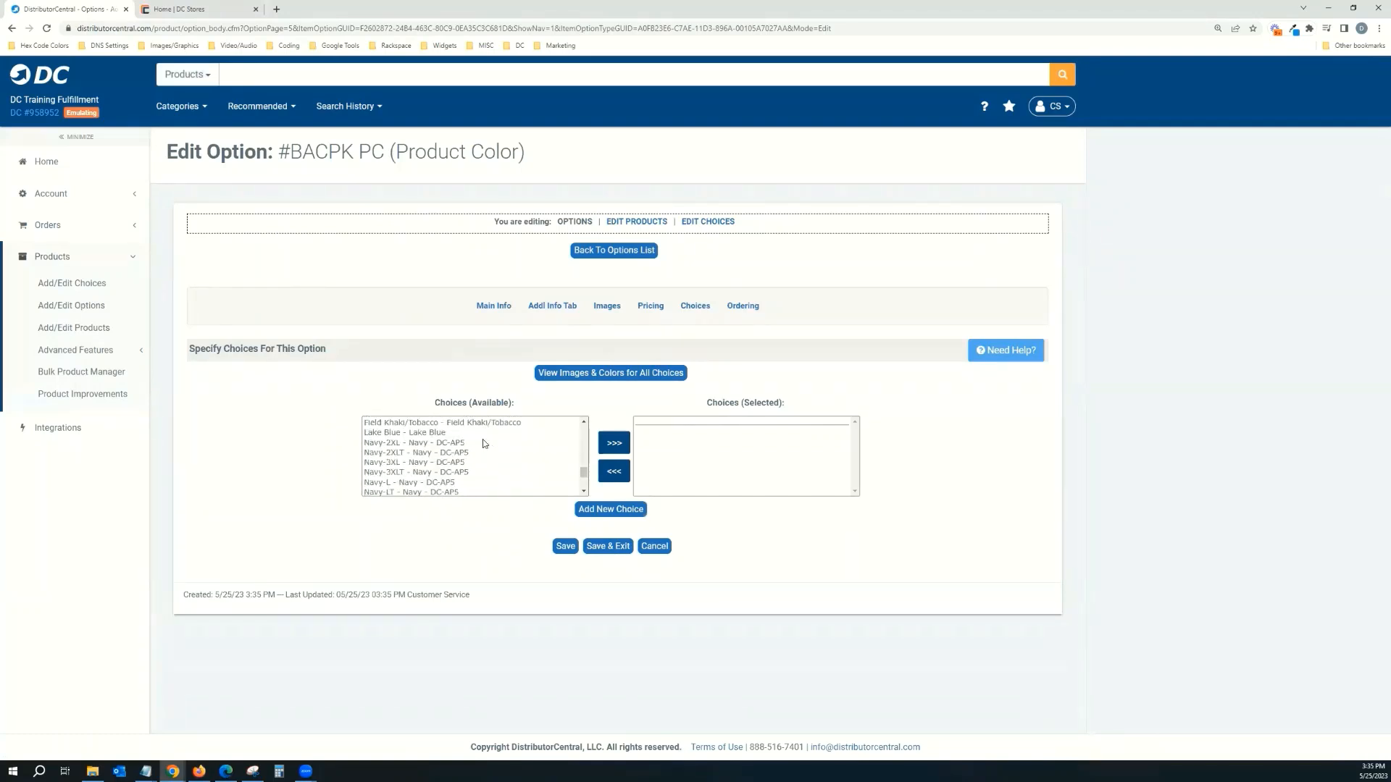
{"action": "left_click", "coordinate": [458, 431]}
{"action": "left_click", "coordinate": [614, 442]}
{"action": "scroll", "coordinate": [499, 459], "scroll_direction": "up", "scroll_amount": 15}
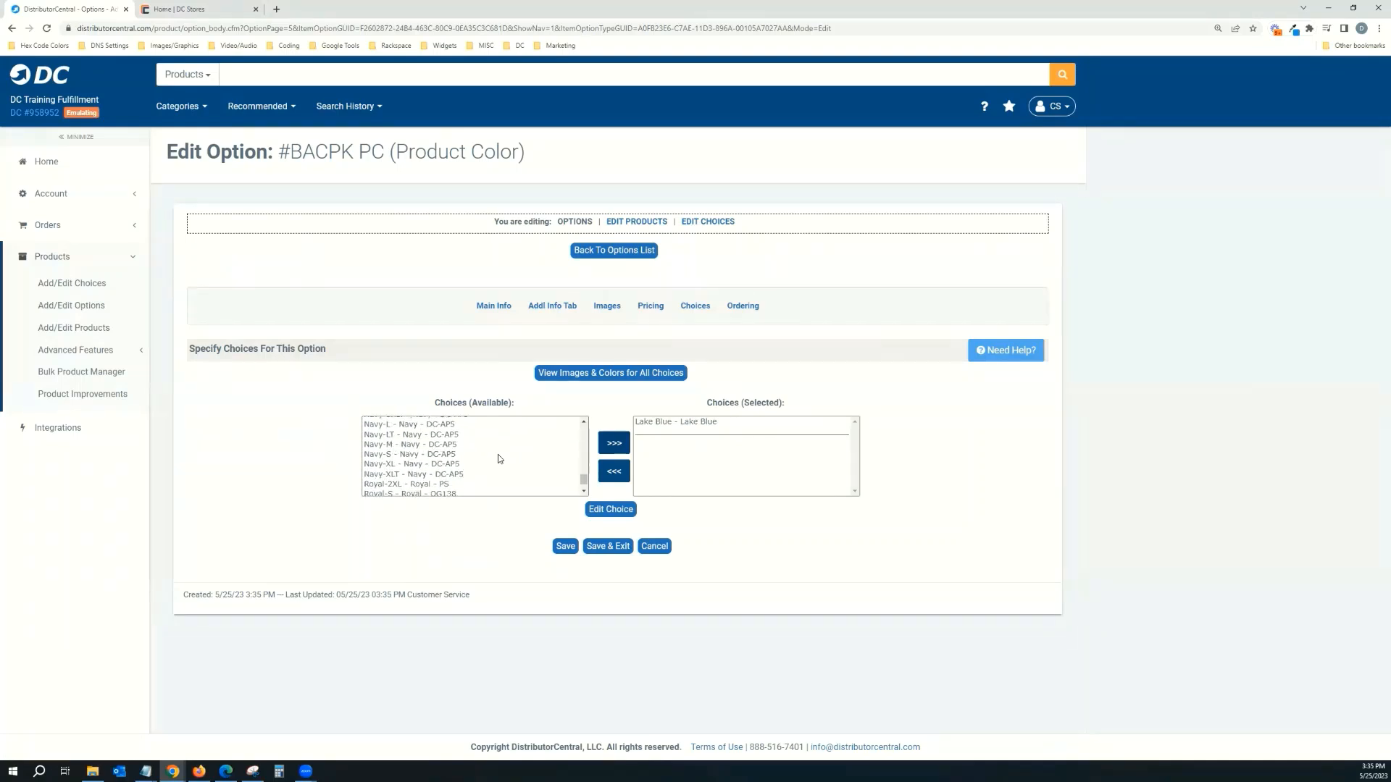
{"action": "left_click", "coordinate": [454, 423]}
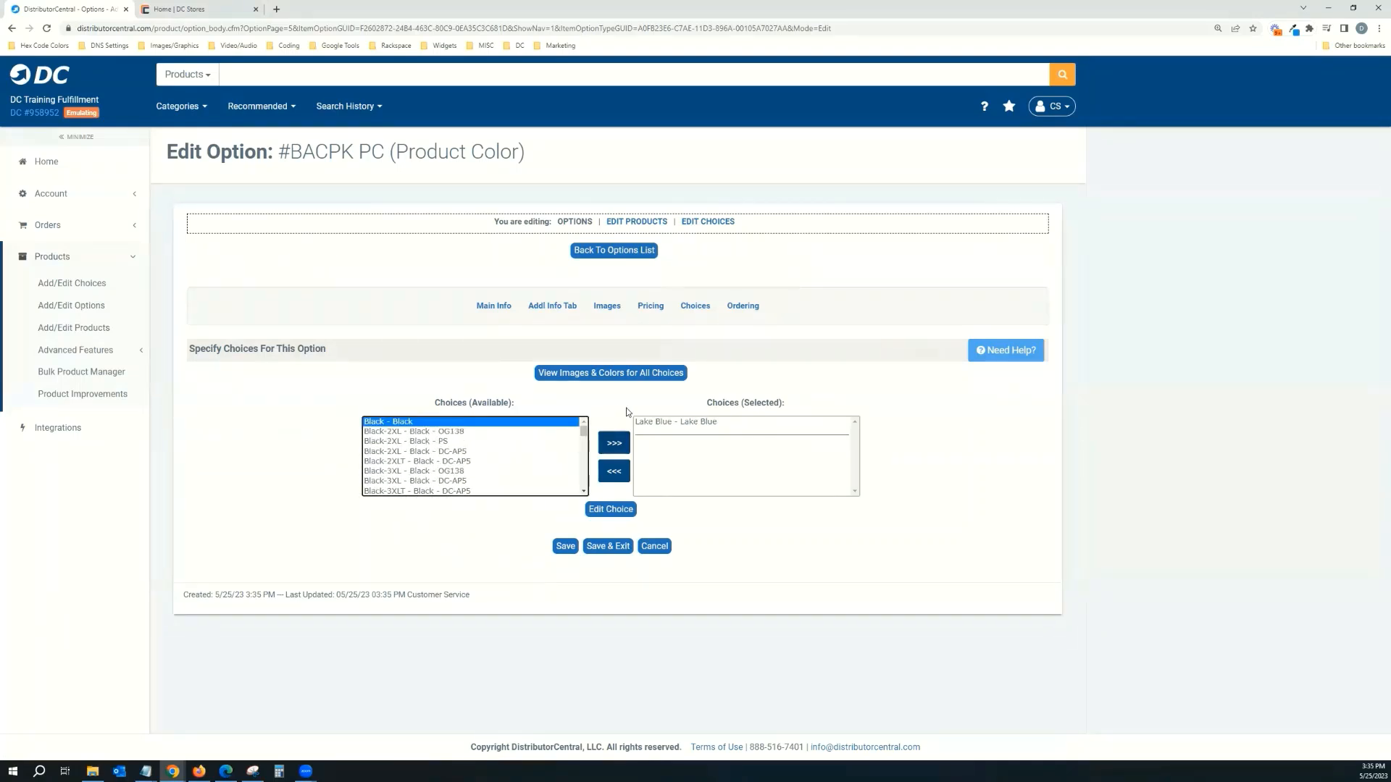
{"action": "left_click", "coordinate": [624, 447]}
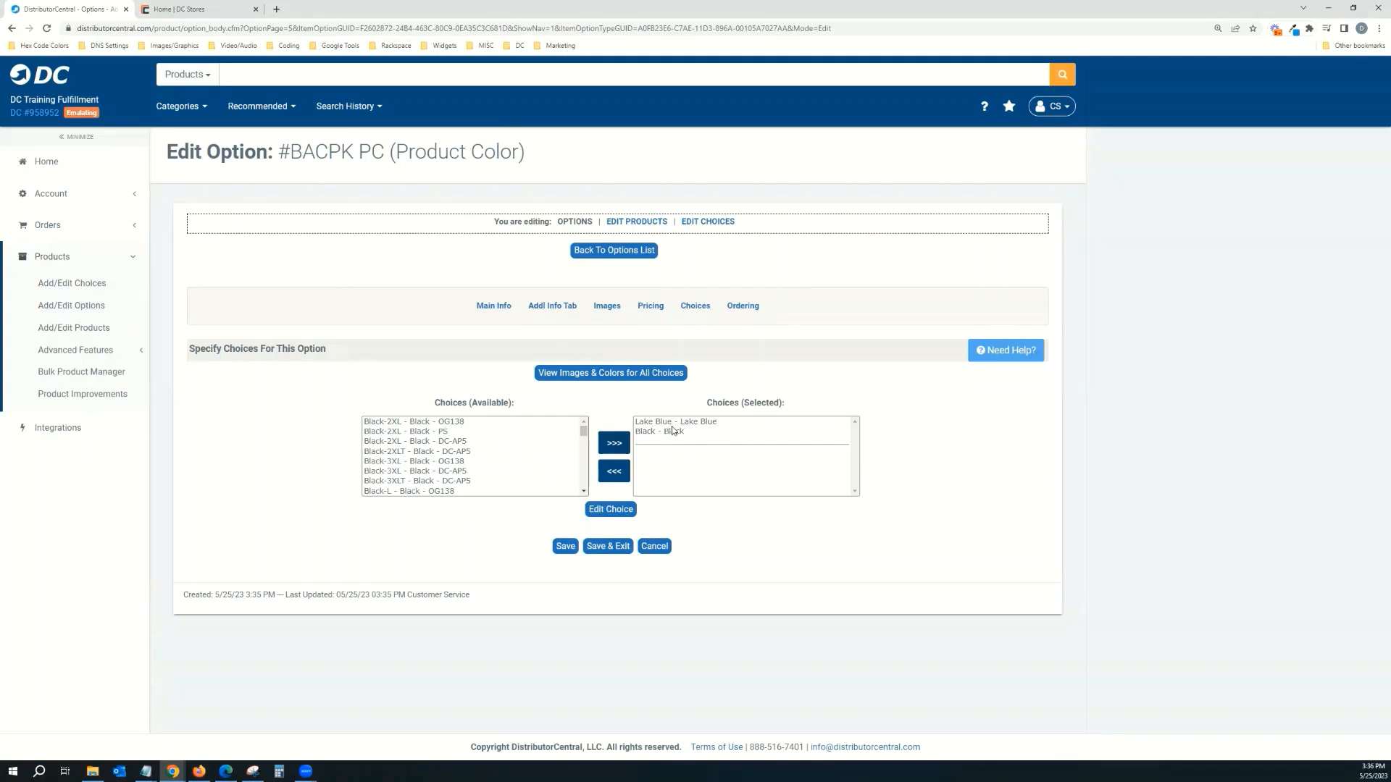
{"action": "left_click", "coordinate": [565, 548]}
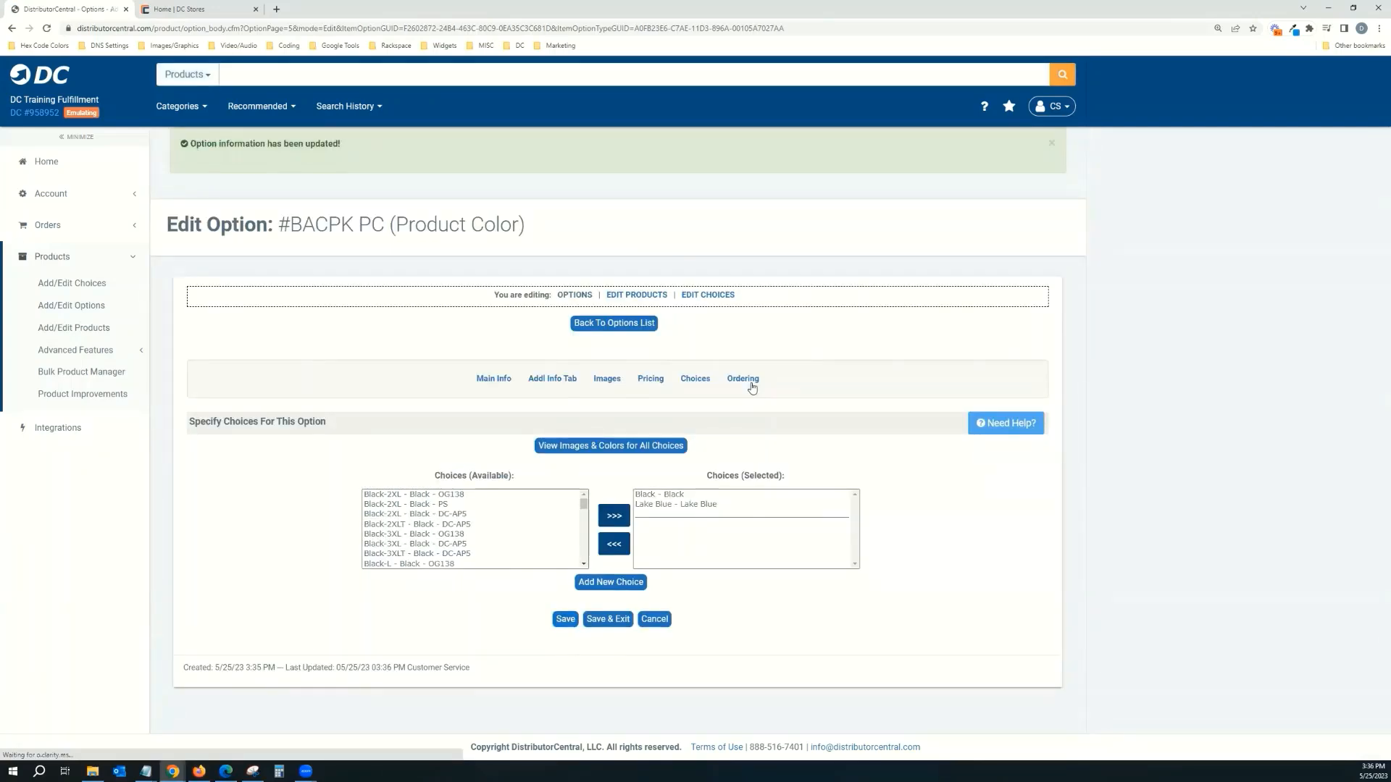
- Make the option required with a minimum quantity of 1, display it as Choice Qty with Total (choice price based on main order qty), and save
{"action": "left_click", "coordinate": [746, 380]}
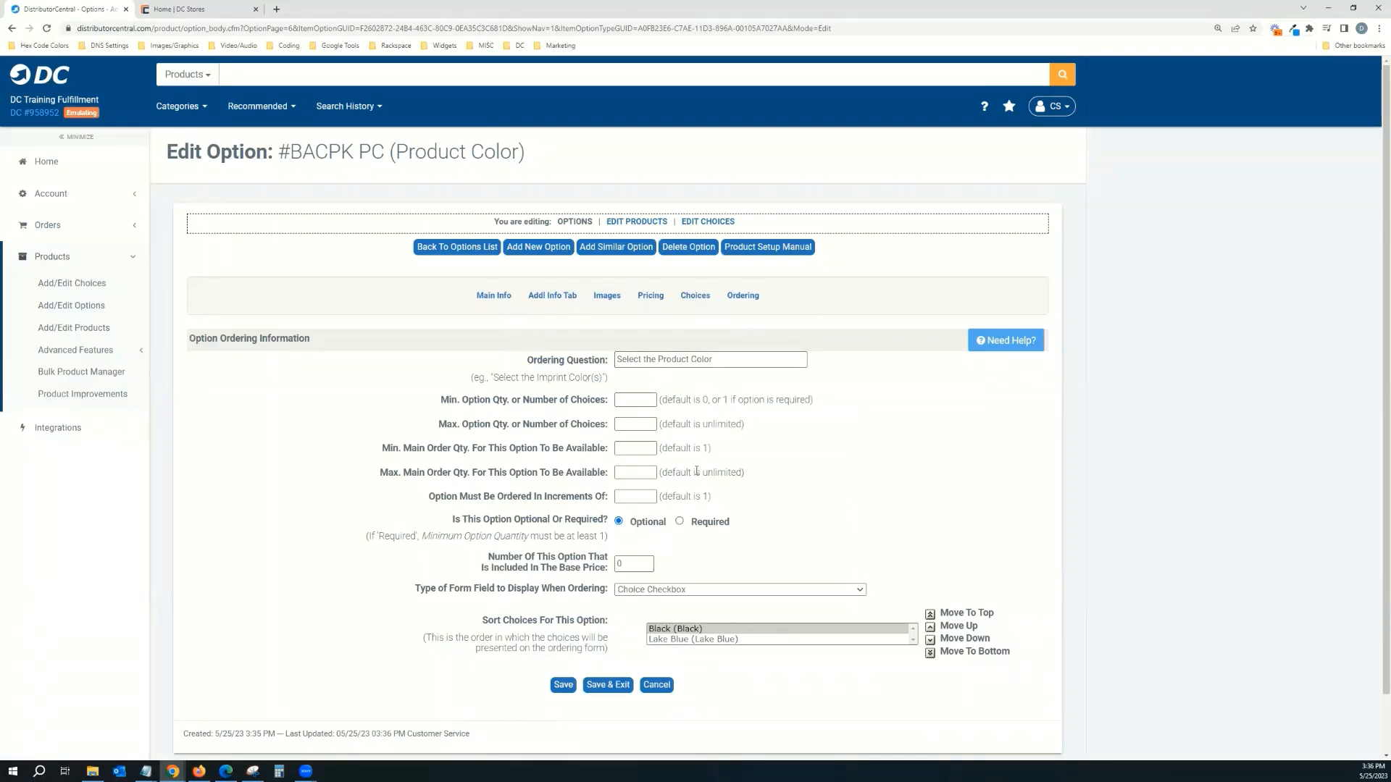
{"action": "left_click", "coordinate": [644, 402]}
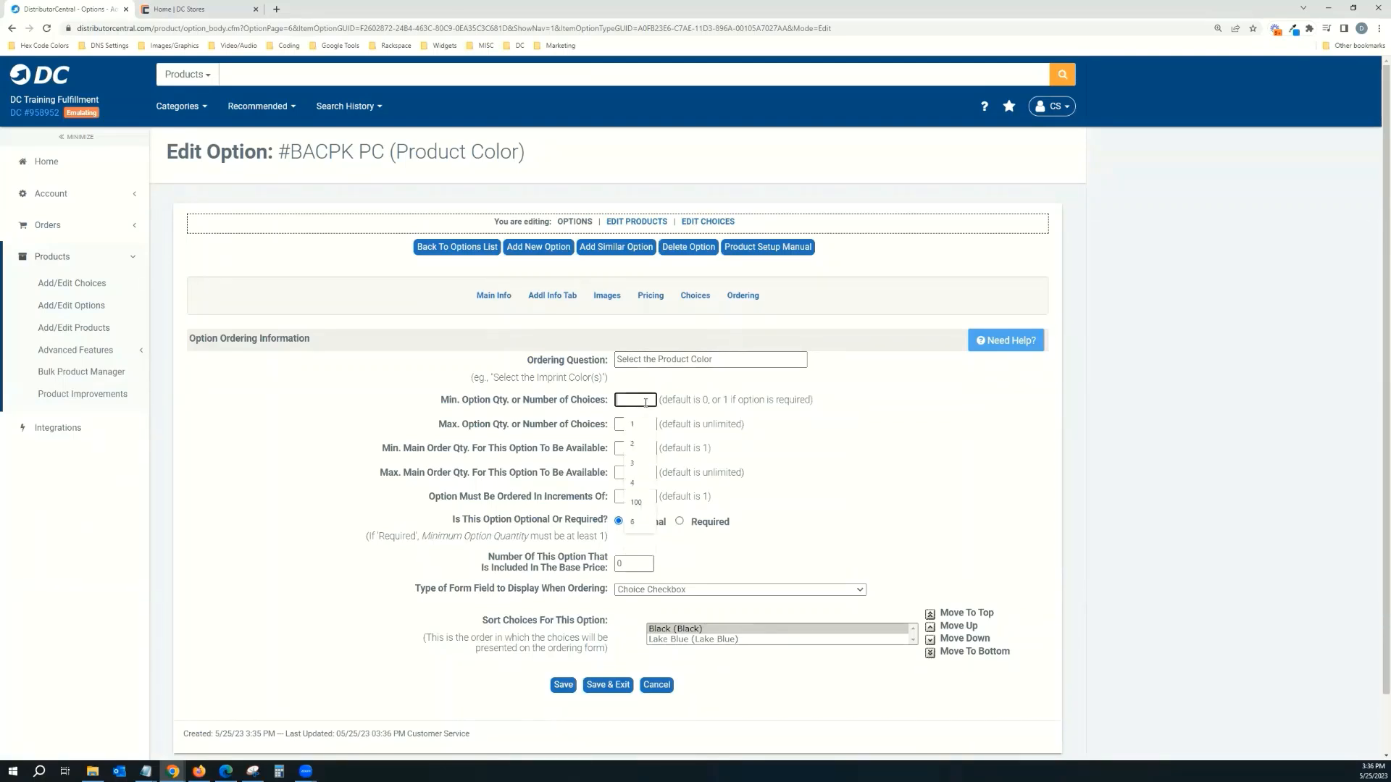
{"action": "type", "text": "1"}
{"action": "left_click", "coordinate": [681, 523]}
{"action": "scroll", "coordinate": [786, 525], "scroll_direction": "down", "scroll_amount": 1}
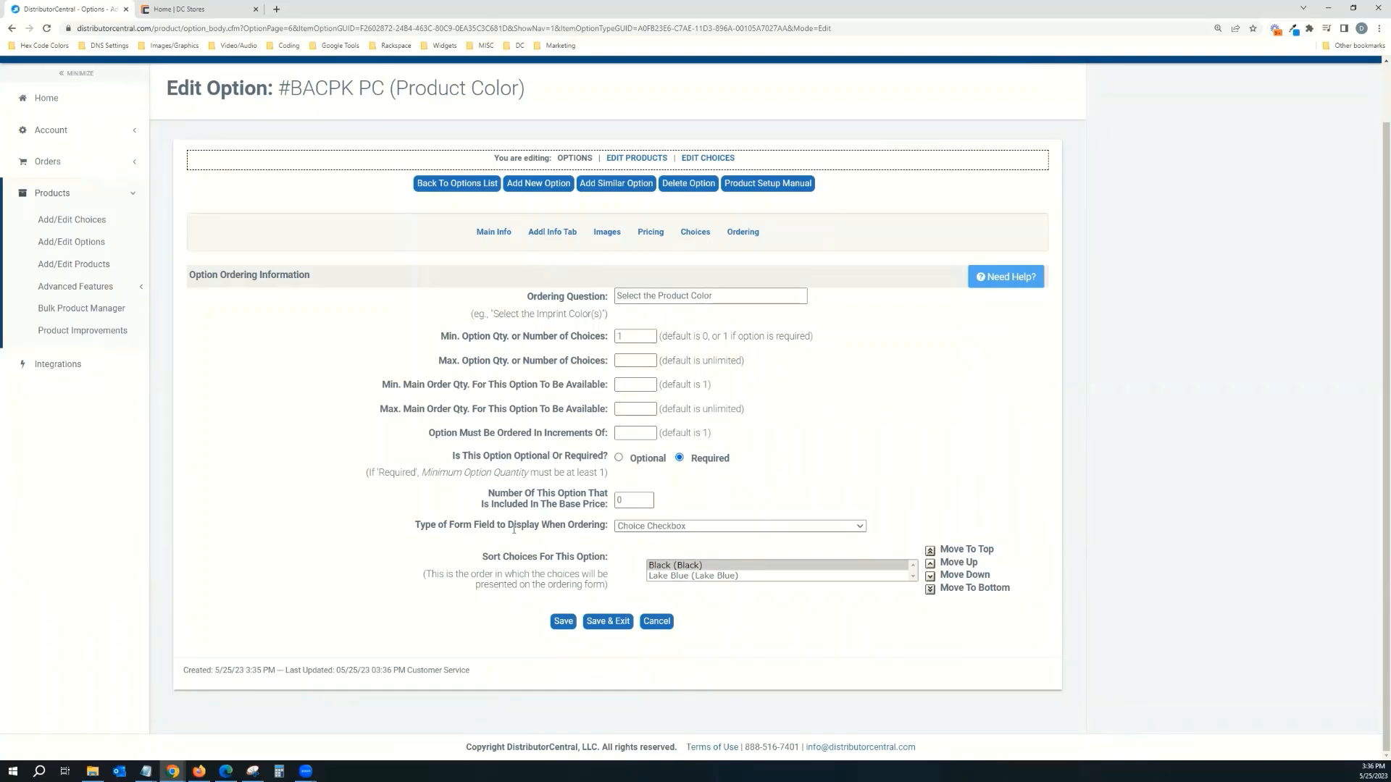
{"action": "left_click", "coordinate": [725, 526]}
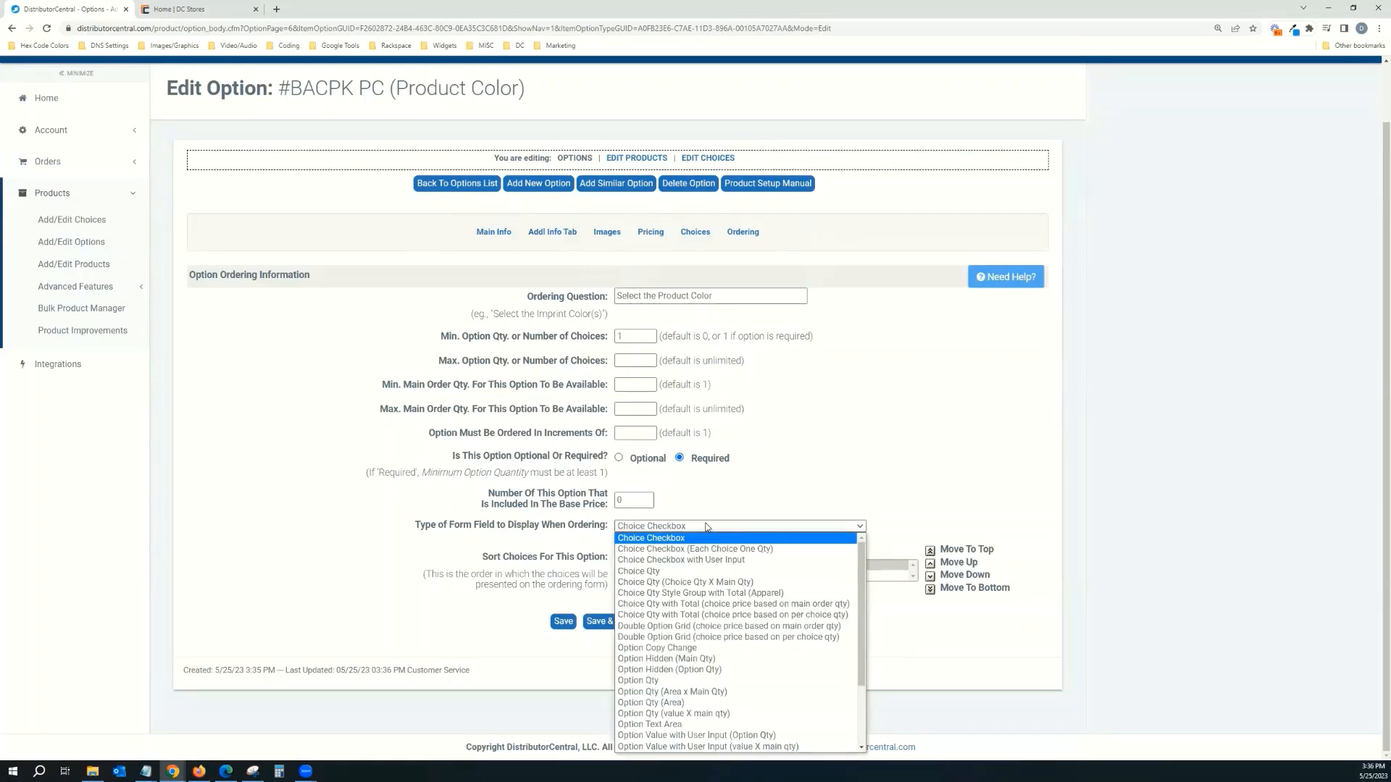
{"action": "left_click", "coordinate": [720, 605]}
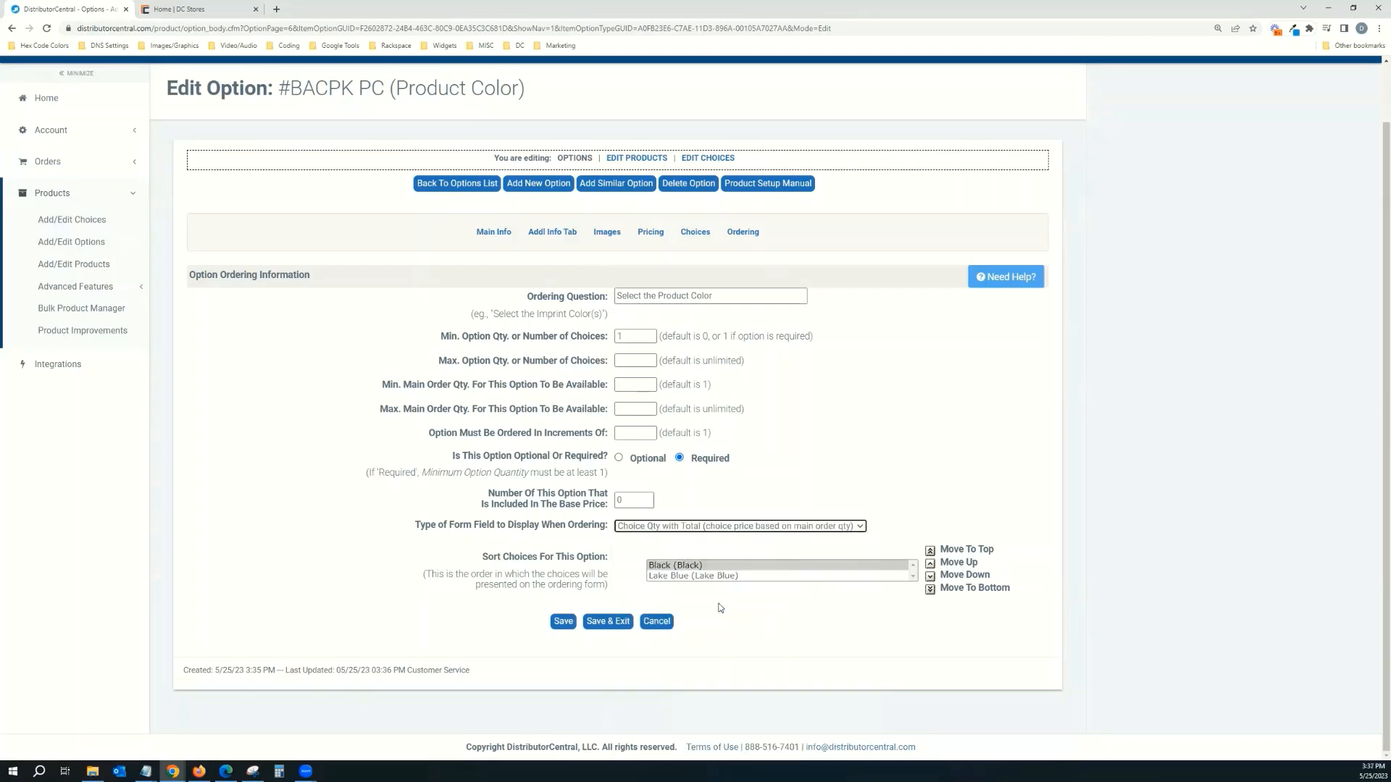
{"action": "left_click", "coordinate": [563, 622]}
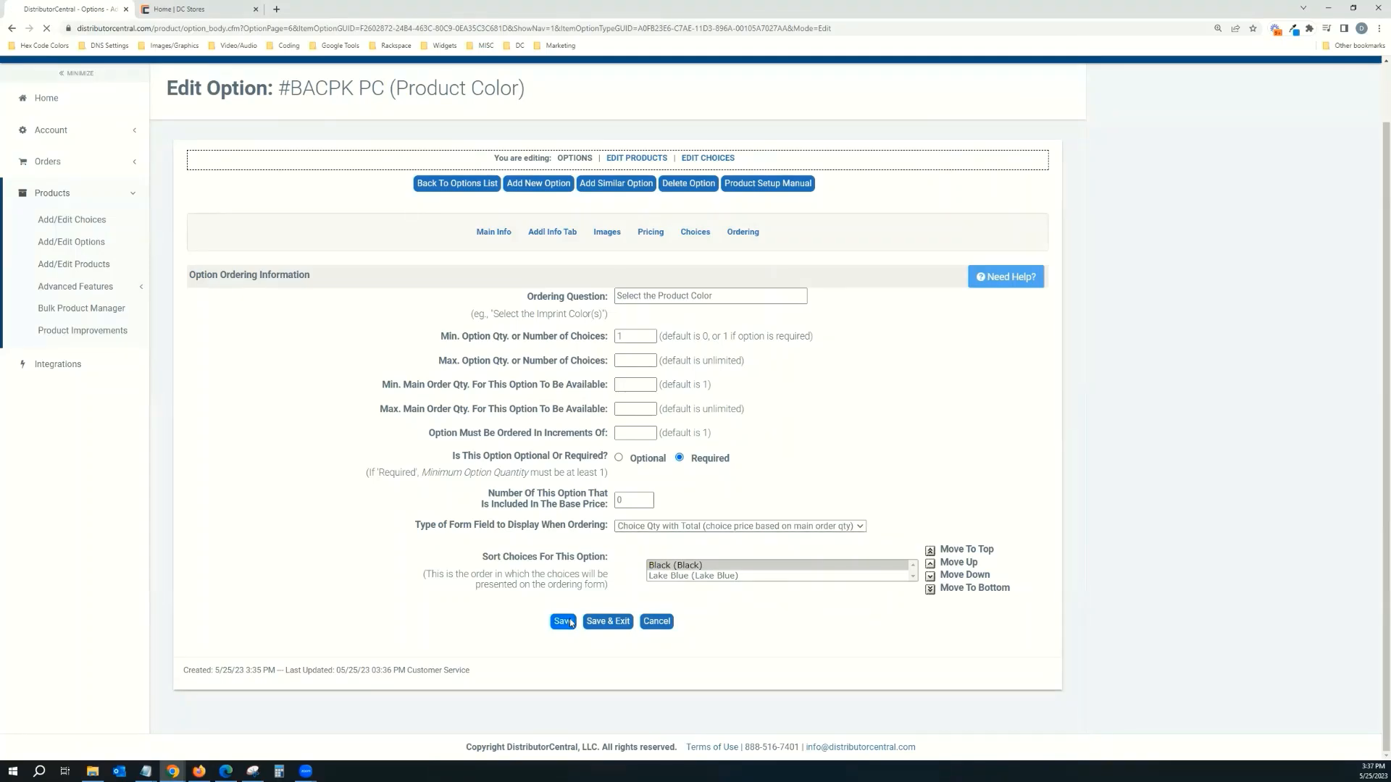
- Change the option's ordering question to "Select the Product Color(s)" and save it
{"action": "scroll", "coordinate": [634, 515], "scroll_direction": "down", "scroll_amount": 1}
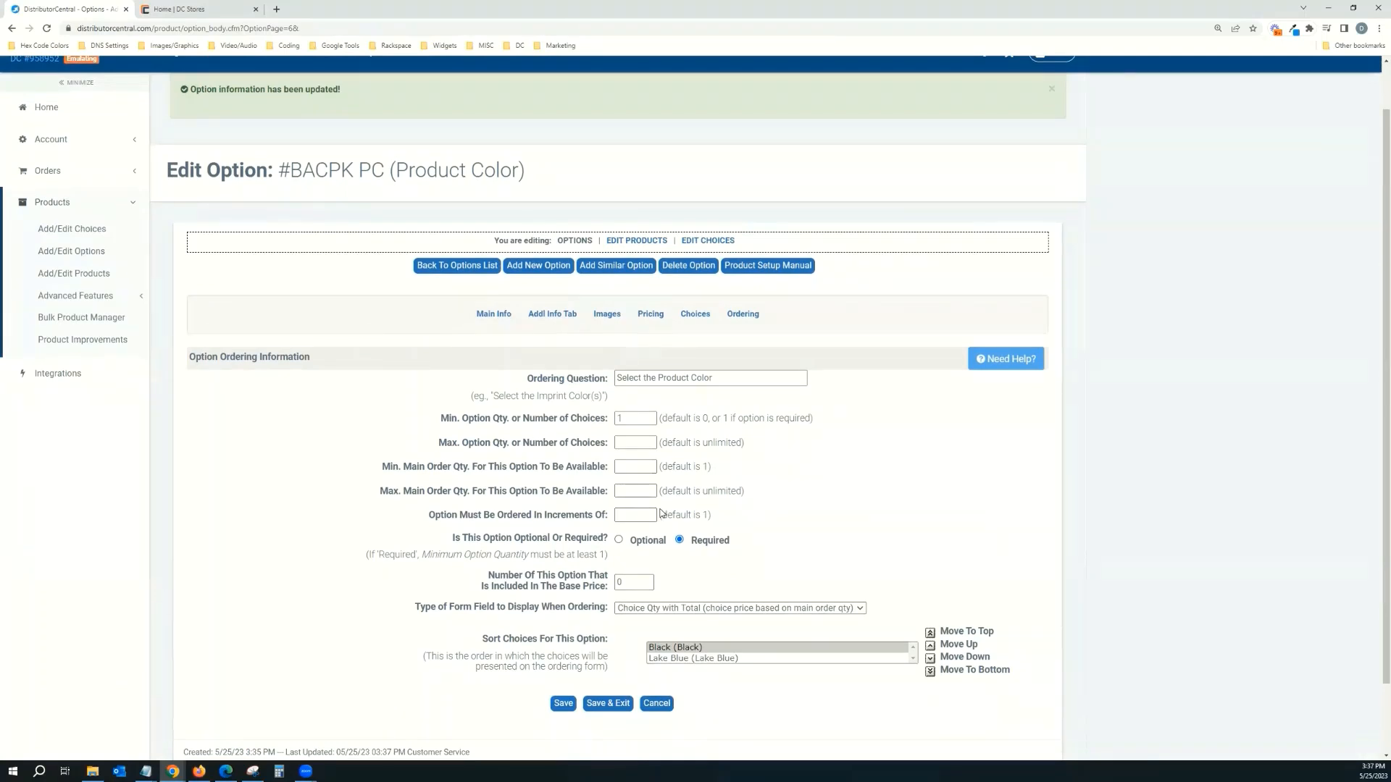
{"action": "left_click", "coordinate": [689, 609]}
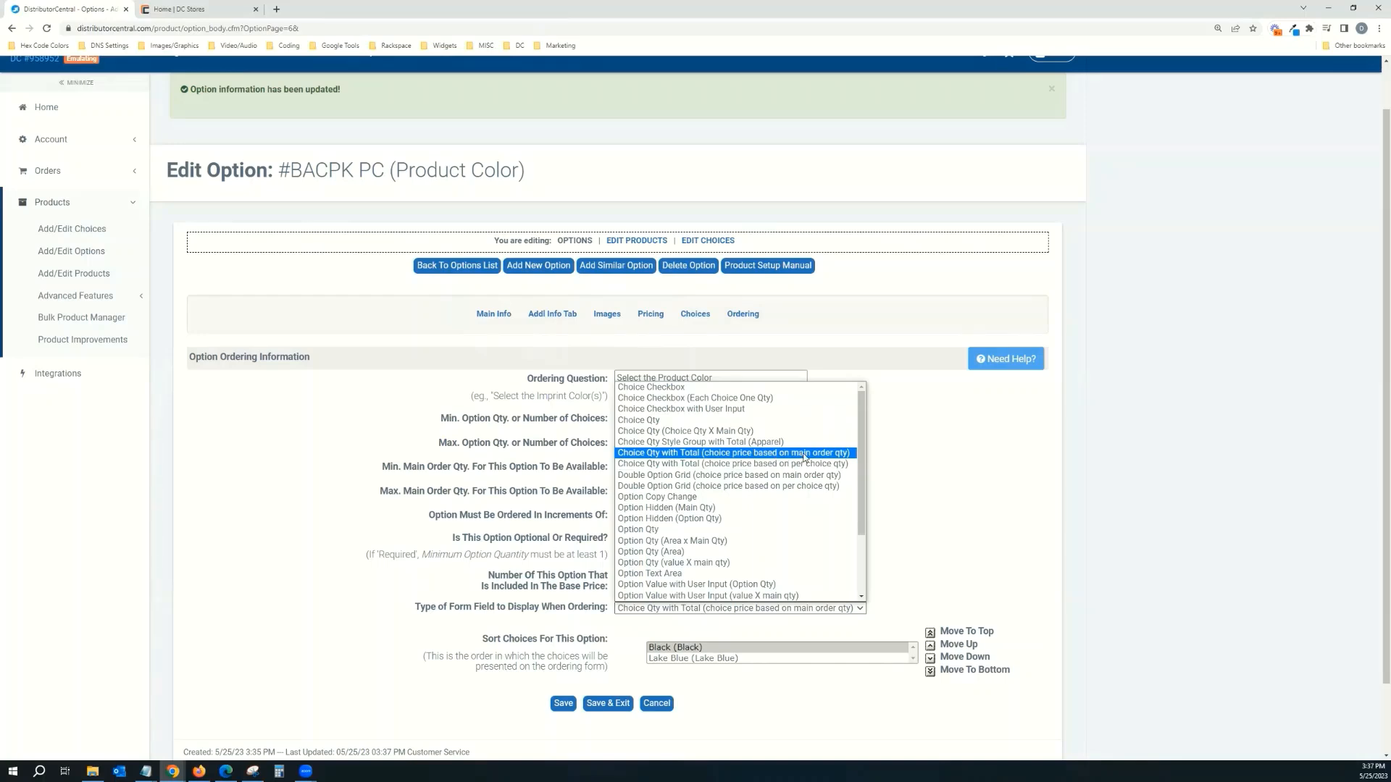
{"action": "left_click", "coordinate": [923, 458]}
{"action": "left_click", "coordinate": [563, 704]}
{"action": "left_click", "coordinate": [730, 432]}
{"action": "type", "text": "(s)"}
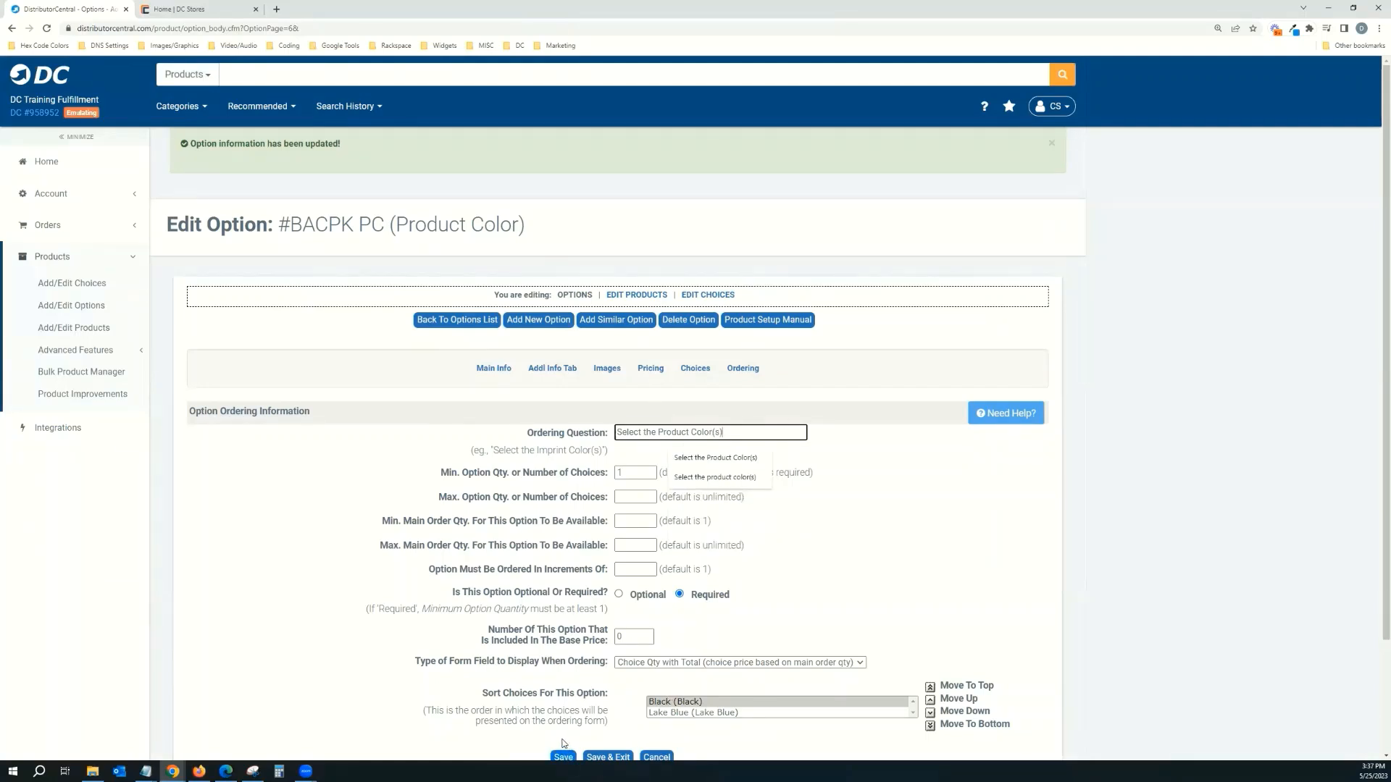
{"action": "scroll", "coordinate": [565, 747], "scroll_direction": "down", "scroll_amount": 1}
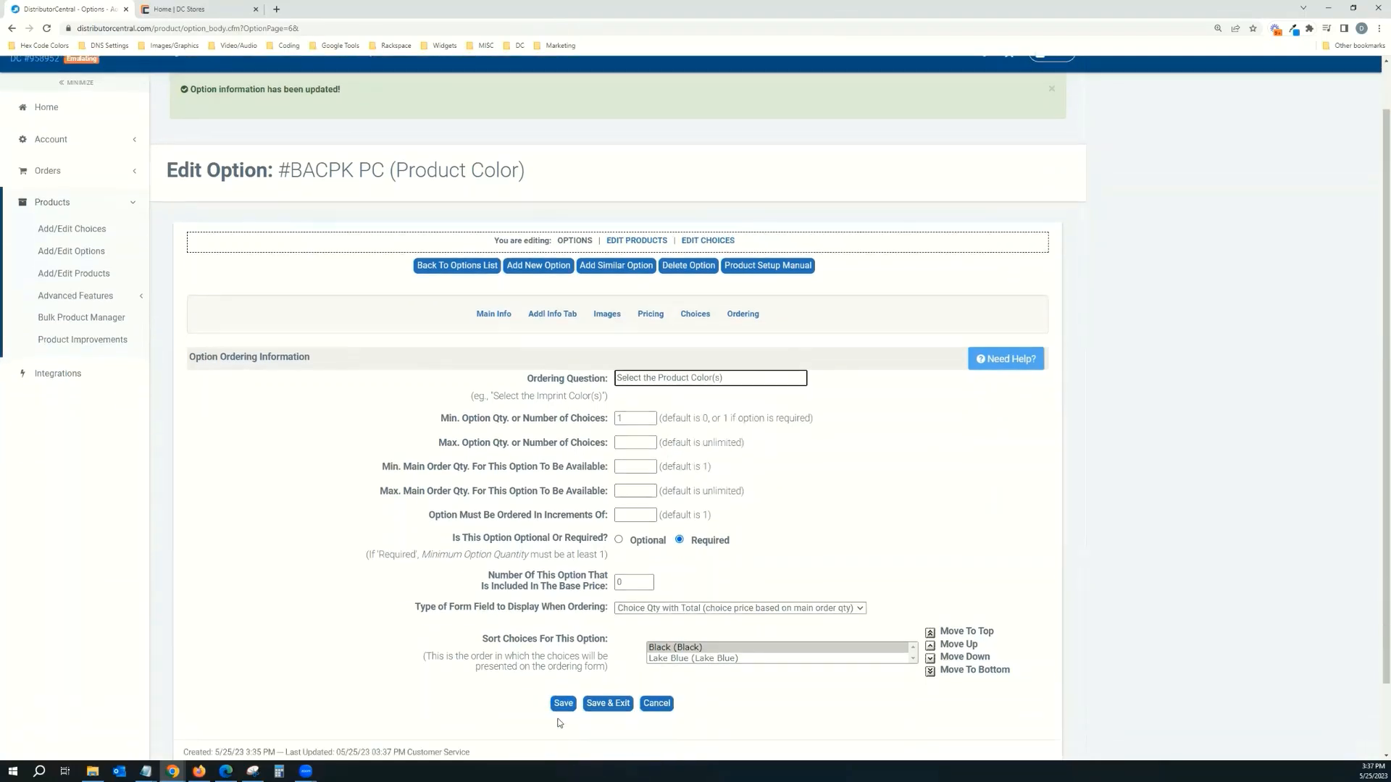
{"action": "left_click", "coordinate": [563, 704]}
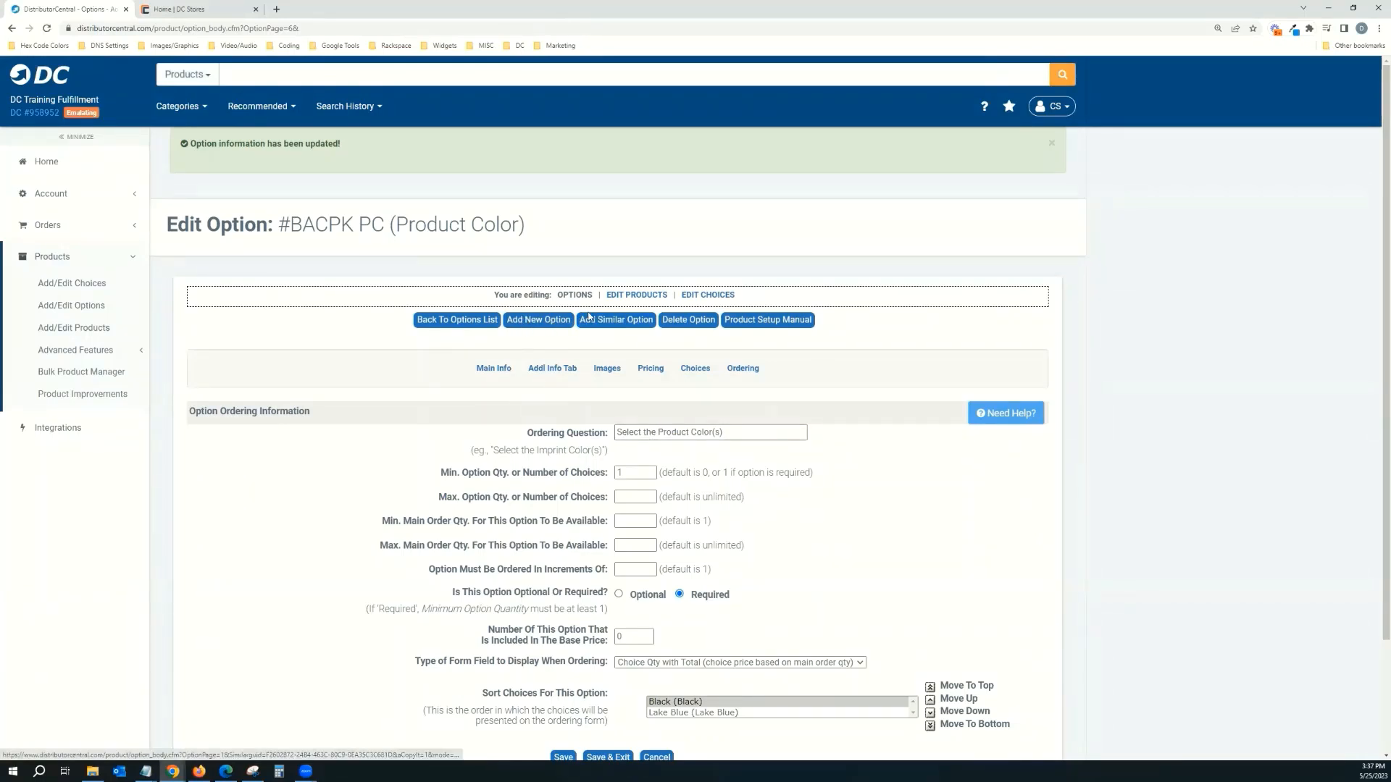
- Assign the BACPK PC Product Color option to the Backpack product as a general option and save
{"action": "left_click", "coordinate": [642, 296]}
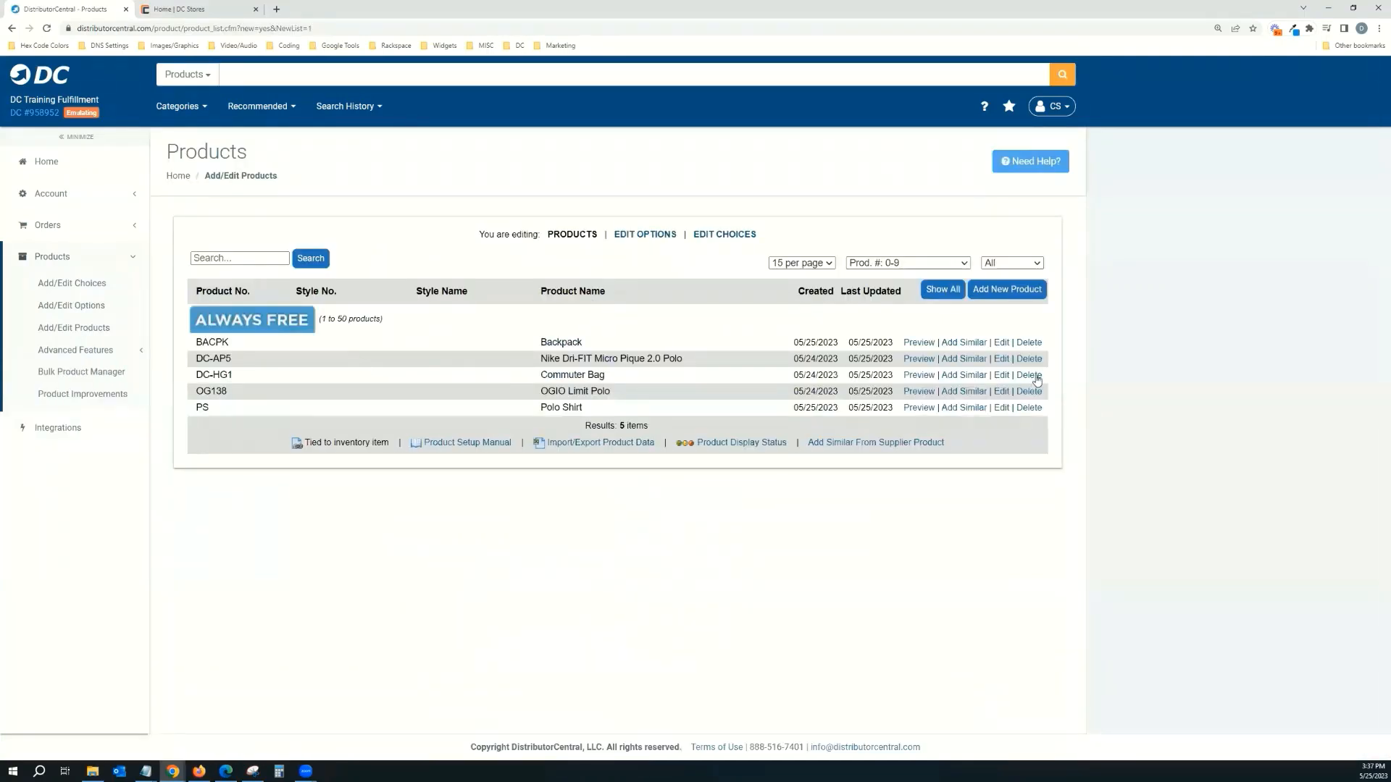
{"action": "left_click", "coordinate": [1011, 342]}
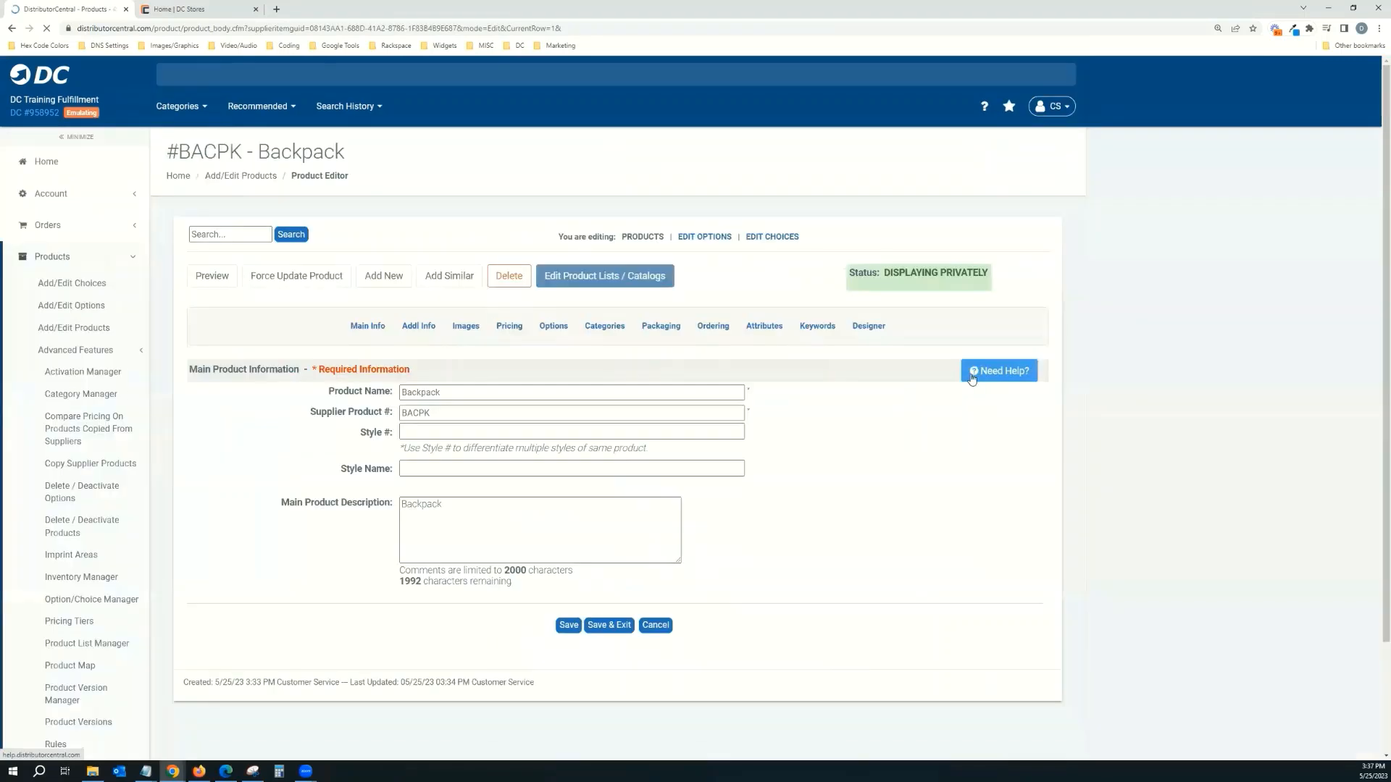
{"action": "left_click", "coordinate": [553, 326]}
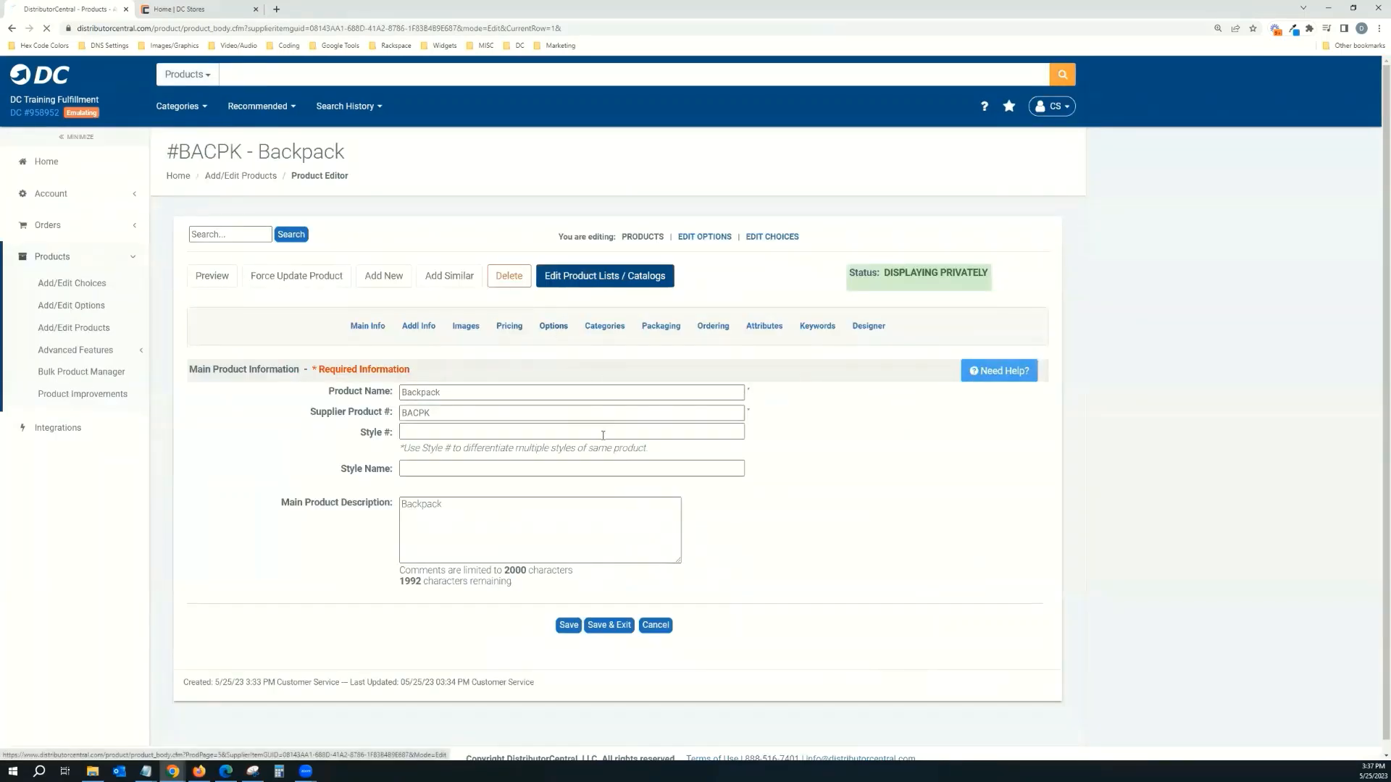
{"action": "scroll", "coordinate": [565, 536], "scroll_direction": "down", "scroll_amount": 2}
{"action": "left_click", "coordinate": [493, 579]}
{"action": "left_click", "coordinate": [617, 609]}
{"action": "left_click", "coordinate": [568, 721]}
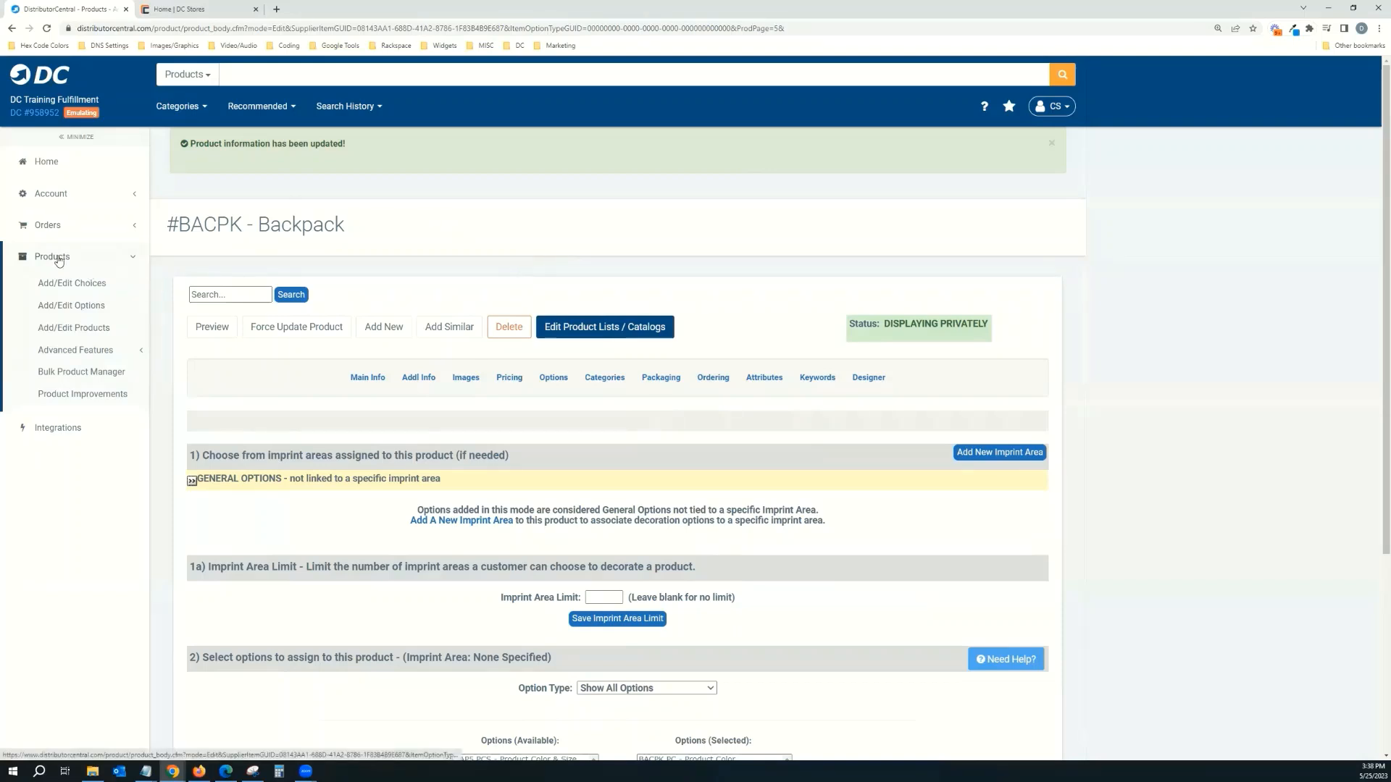
- Create a new product list named DC Store in the Product List Manager
{"action": "left_click", "coordinate": [96, 353]}
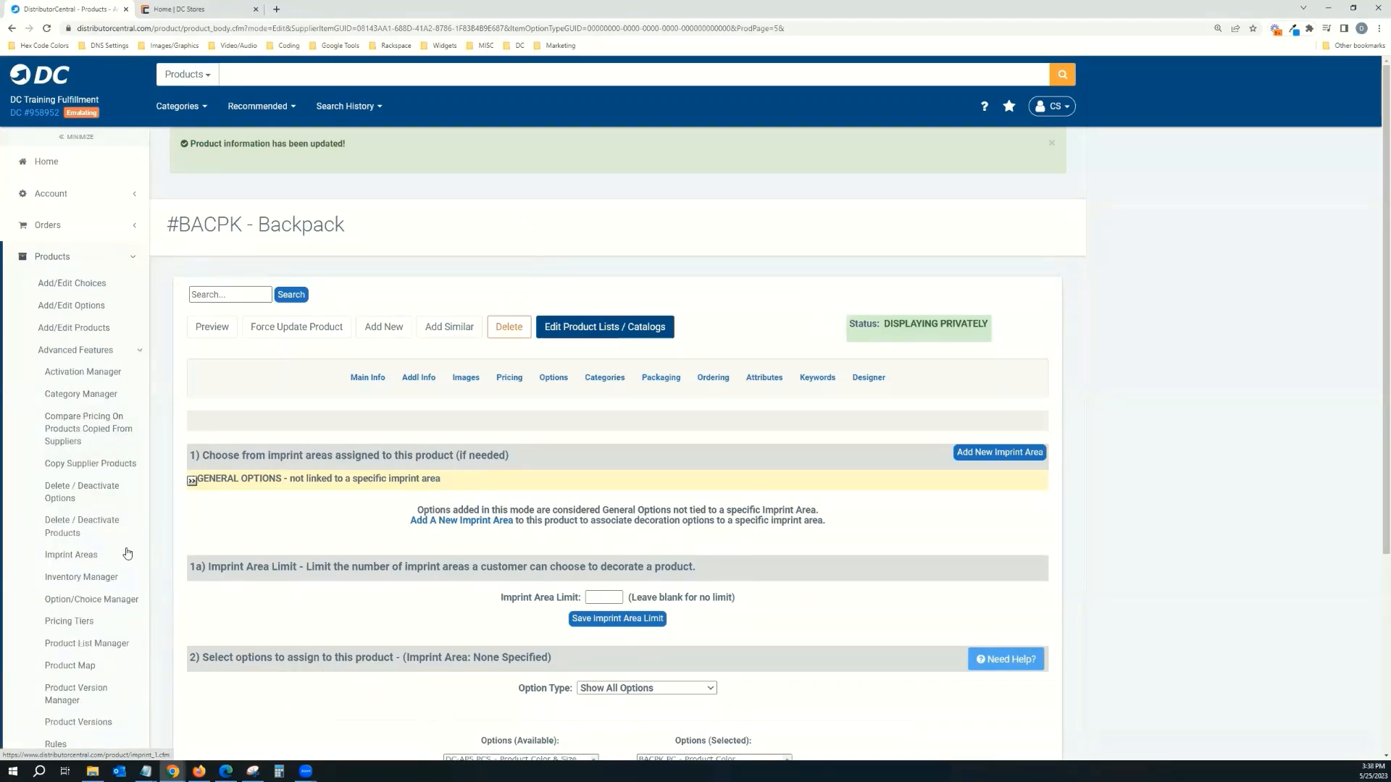
{"action": "scroll", "coordinate": [126, 565], "scroll_direction": "down", "scroll_amount": 2}
{"action": "left_click", "coordinate": [116, 593]}
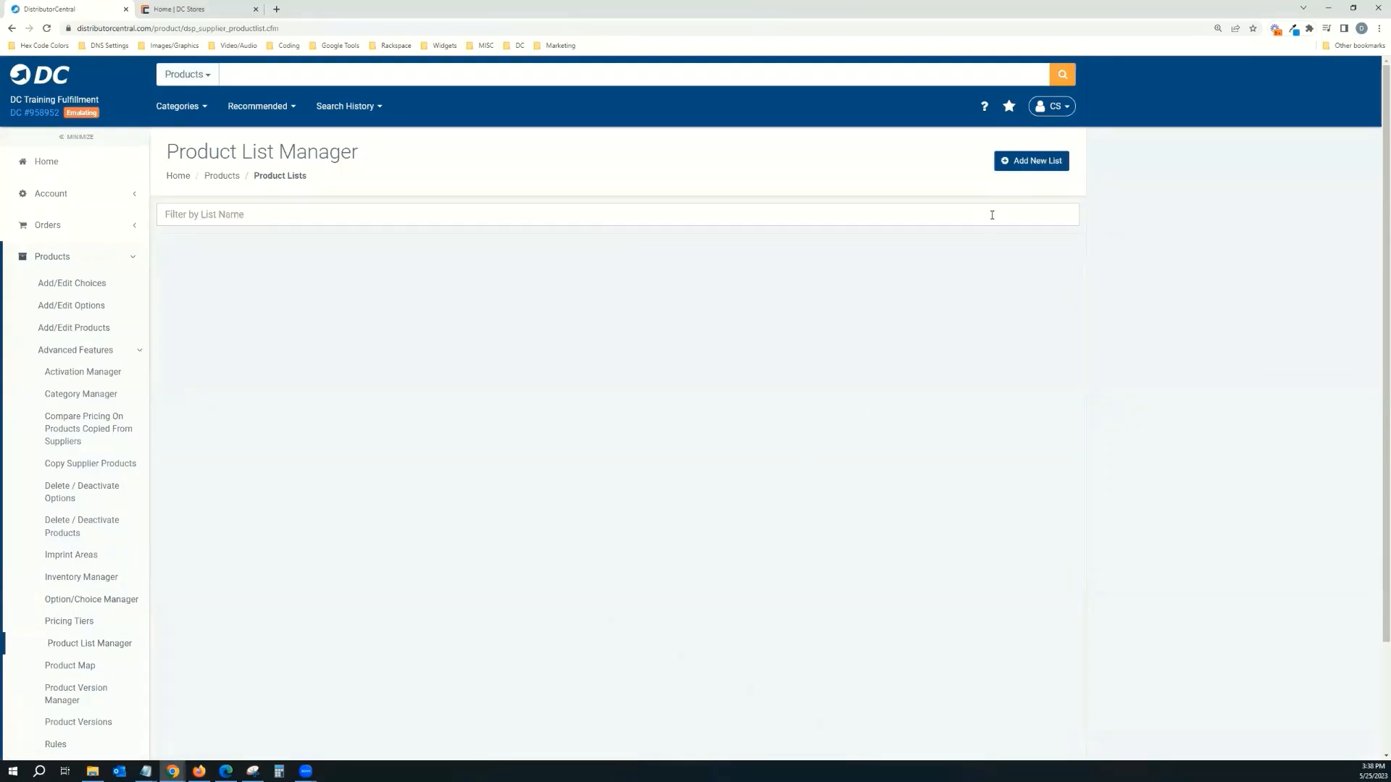
{"action": "left_click", "coordinate": [1015, 167]}
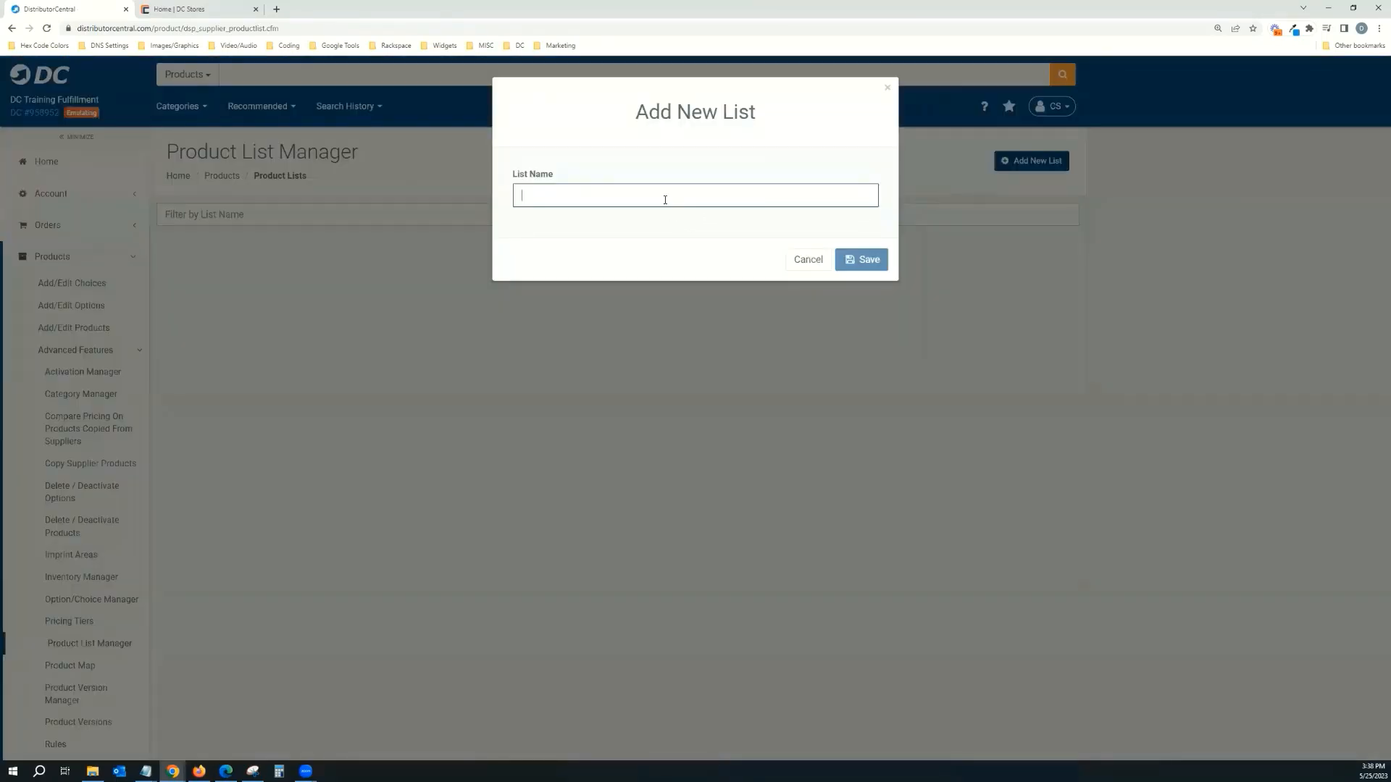
{"action": "type", "text": "DC Store"}
{"action": "left_click", "coordinate": [870, 258]}
- Add the Backpack, Nike Dri-FIT Micro Pique 2.0 Polo, Commuter Bag, OGIO Limit Polo and Polo Shirt to the DC Store list and save
{"action": "left_click", "coordinate": [936, 261]}
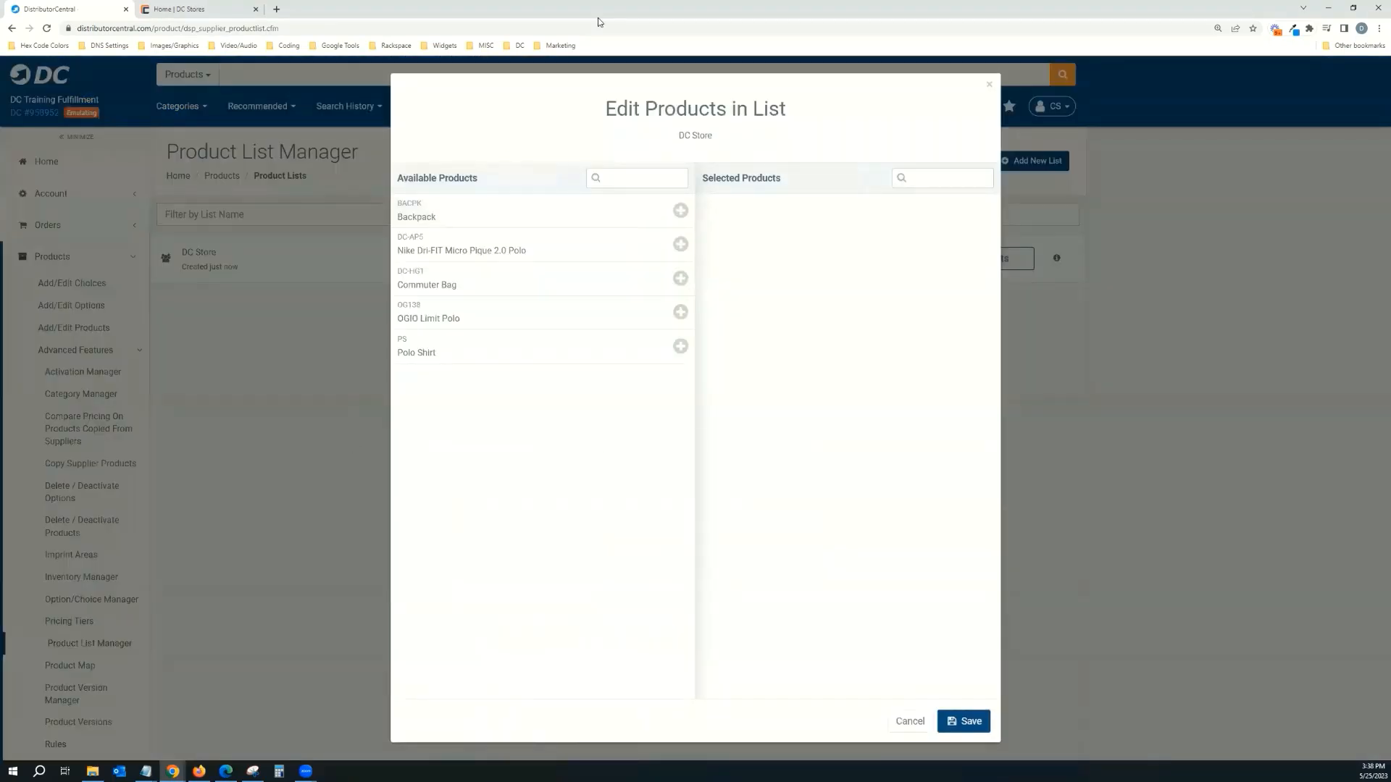
{"action": "left_click", "coordinate": [627, 215]}
{"action": "left_click", "coordinate": [627, 215]}
{"action": "left_click", "coordinate": [628, 215]}
{"action": "left_click", "coordinate": [627, 216]}
{"action": "left_click", "coordinate": [628, 216]}
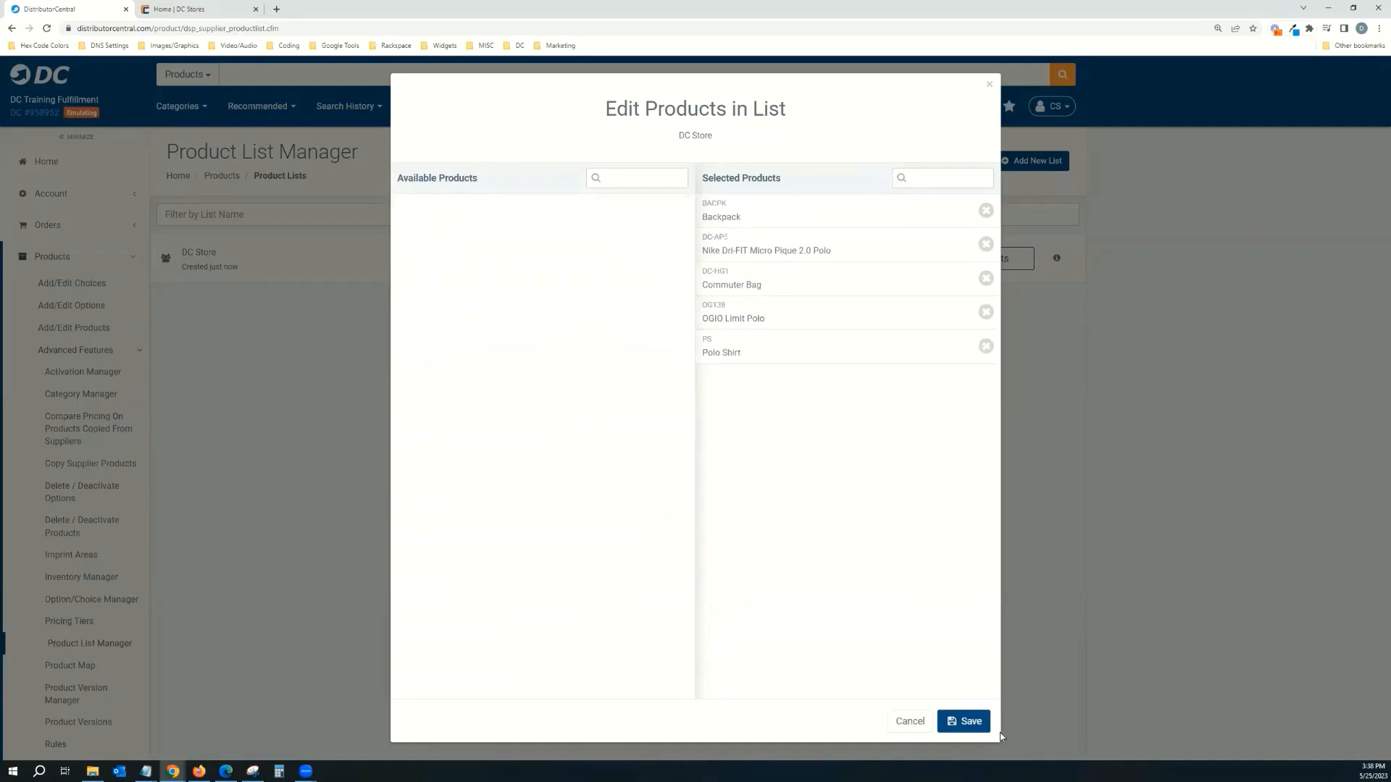
{"action": "left_click", "coordinate": [973, 724]}
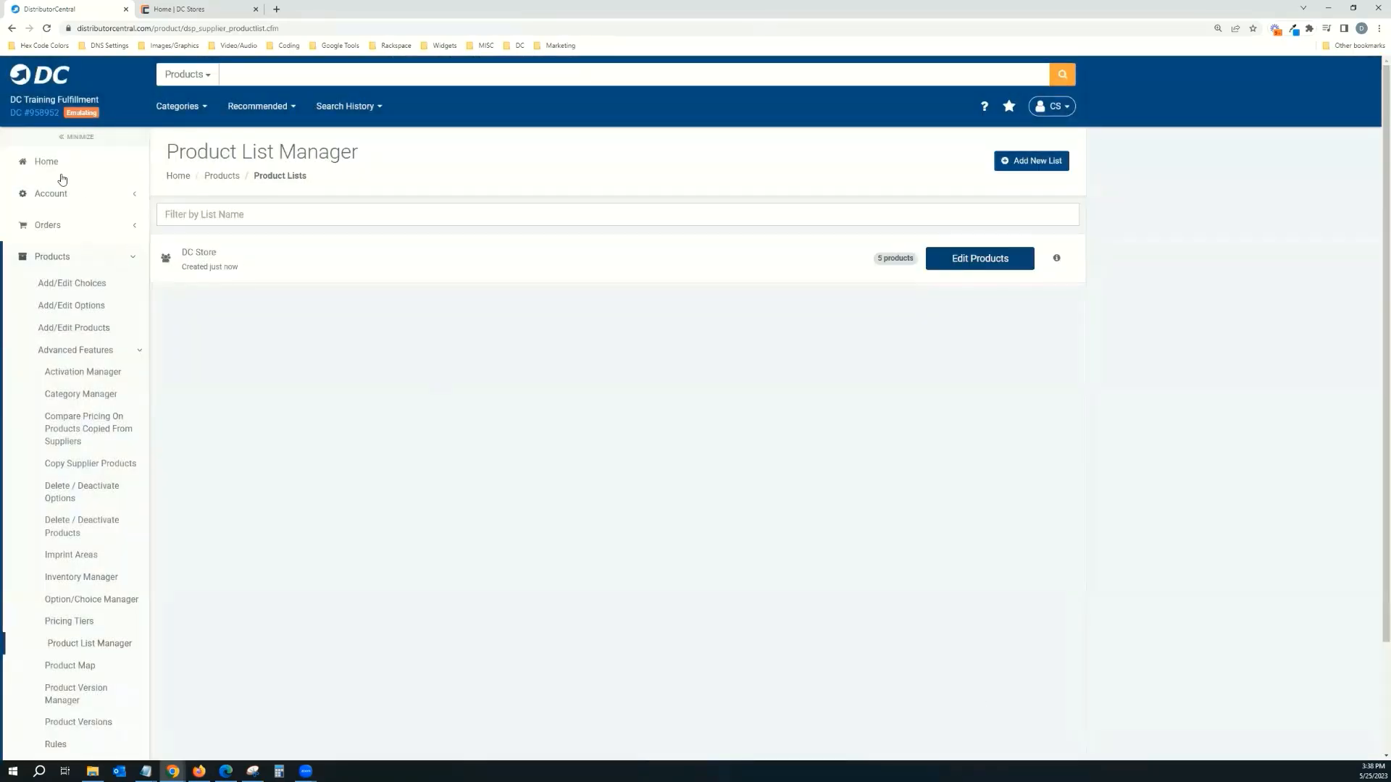
- Return to the Product List Manager from the home page, review the products in the DC Store list, and go back to the home page
{"action": "left_click", "coordinate": [58, 168]}
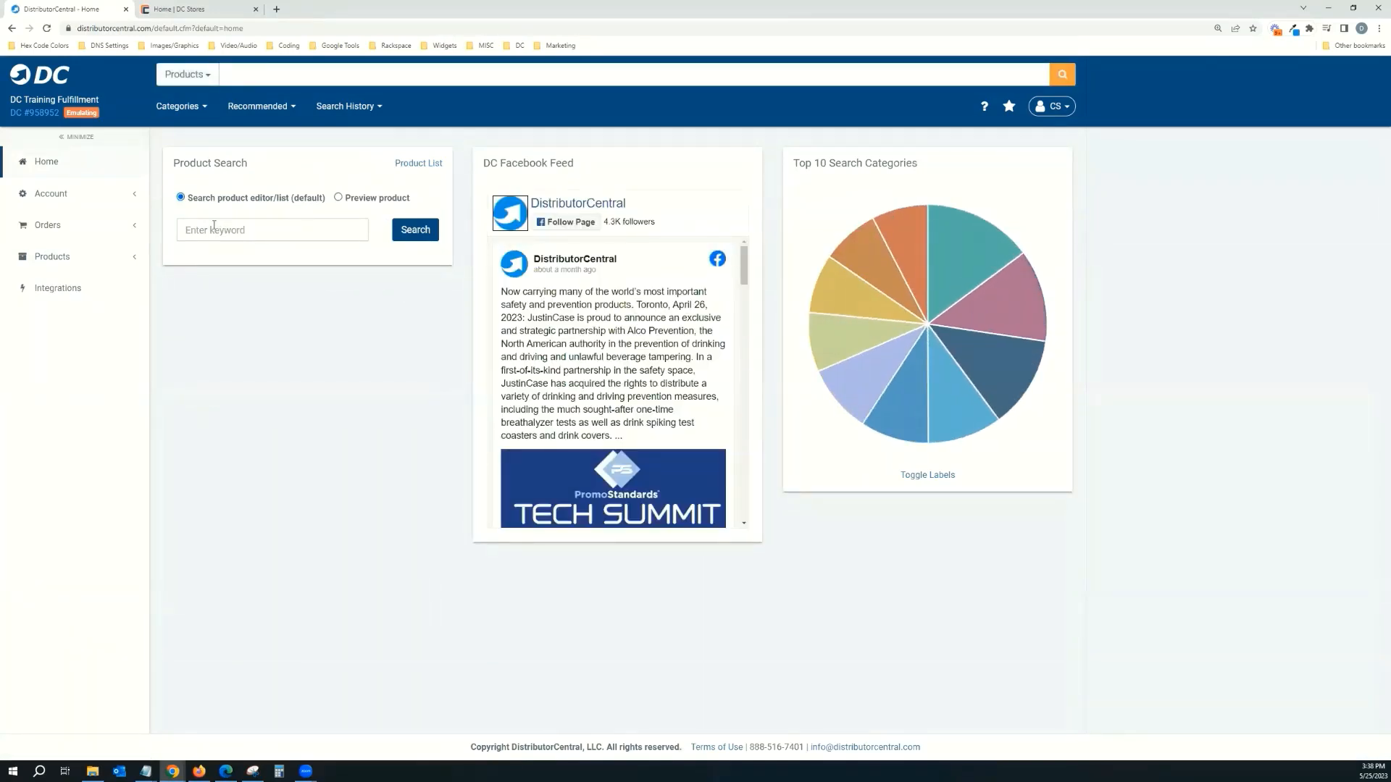
{"action": "left_click", "coordinate": [119, 259]}
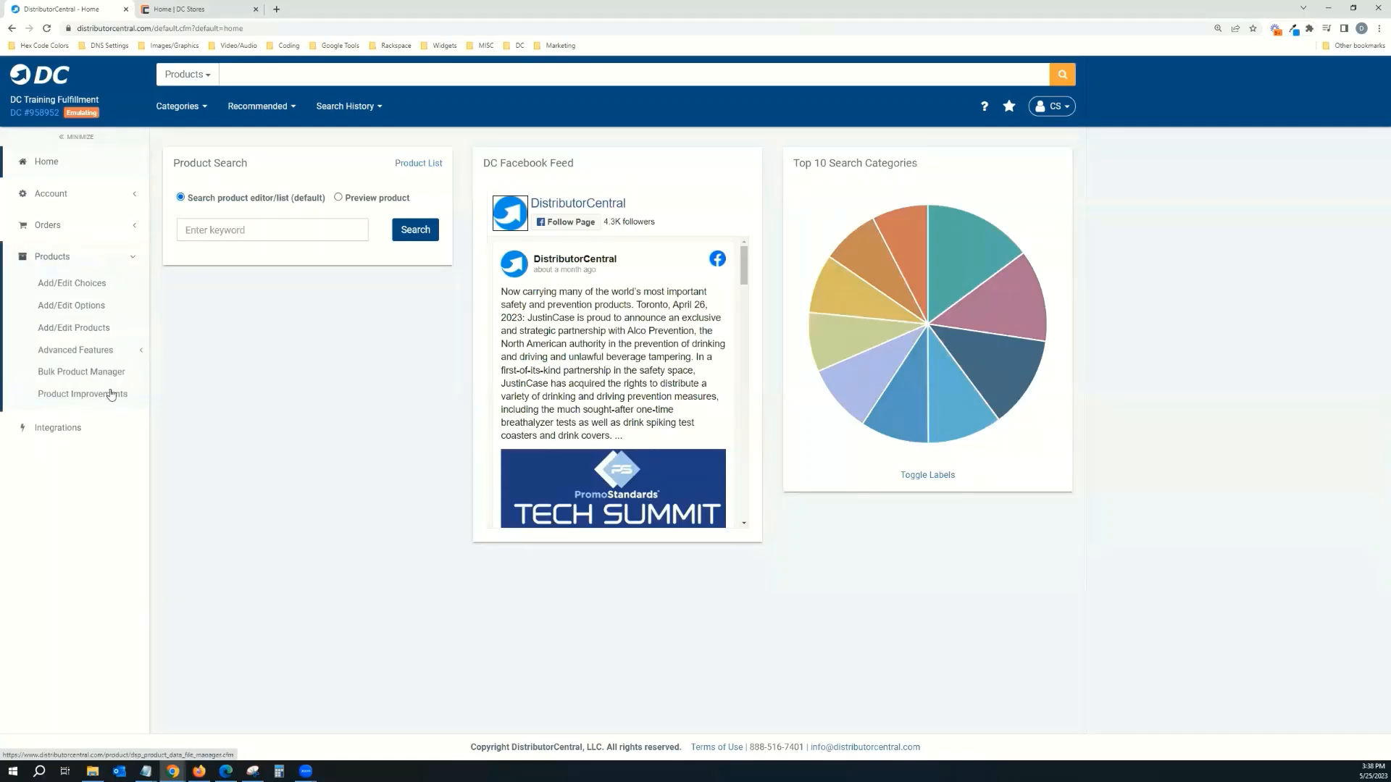
{"action": "left_click", "coordinate": [103, 350]}
{"action": "scroll", "coordinate": [123, 451], "scroll_direction": "down", "scroll_amount": 1}
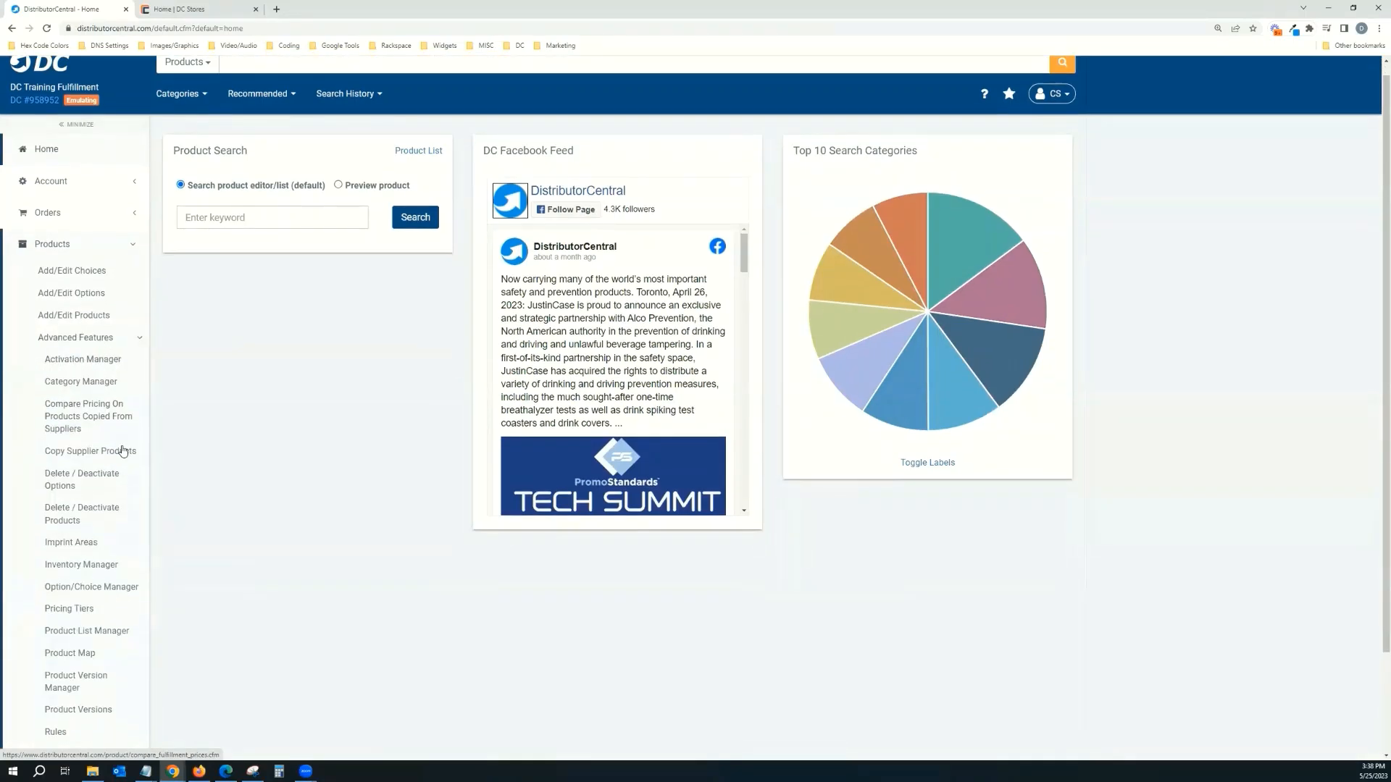
{"action": "scroll", "coordinate": [125, 500], "scroll_direction": "down", "scroll_amount": 1}
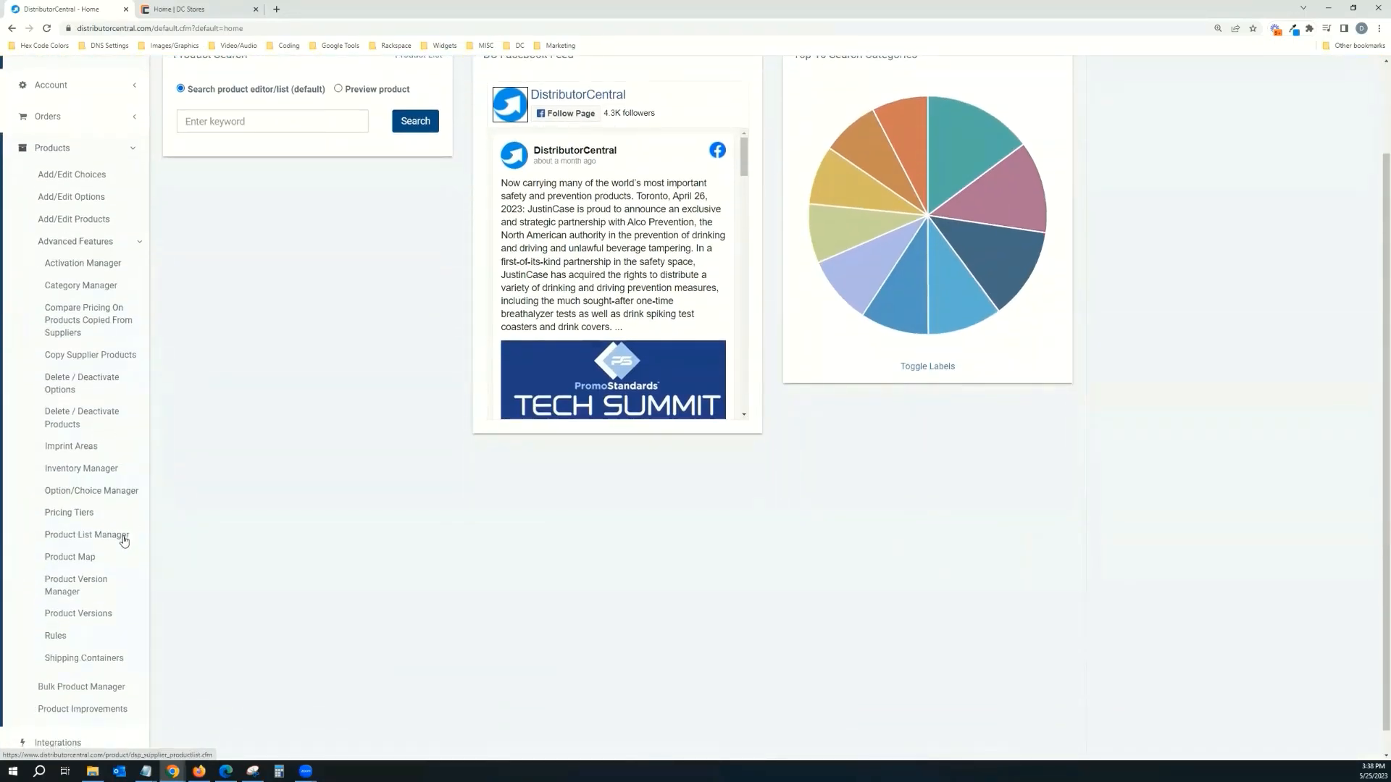
{"action": "left_click", "coordinate": [125, 540]}
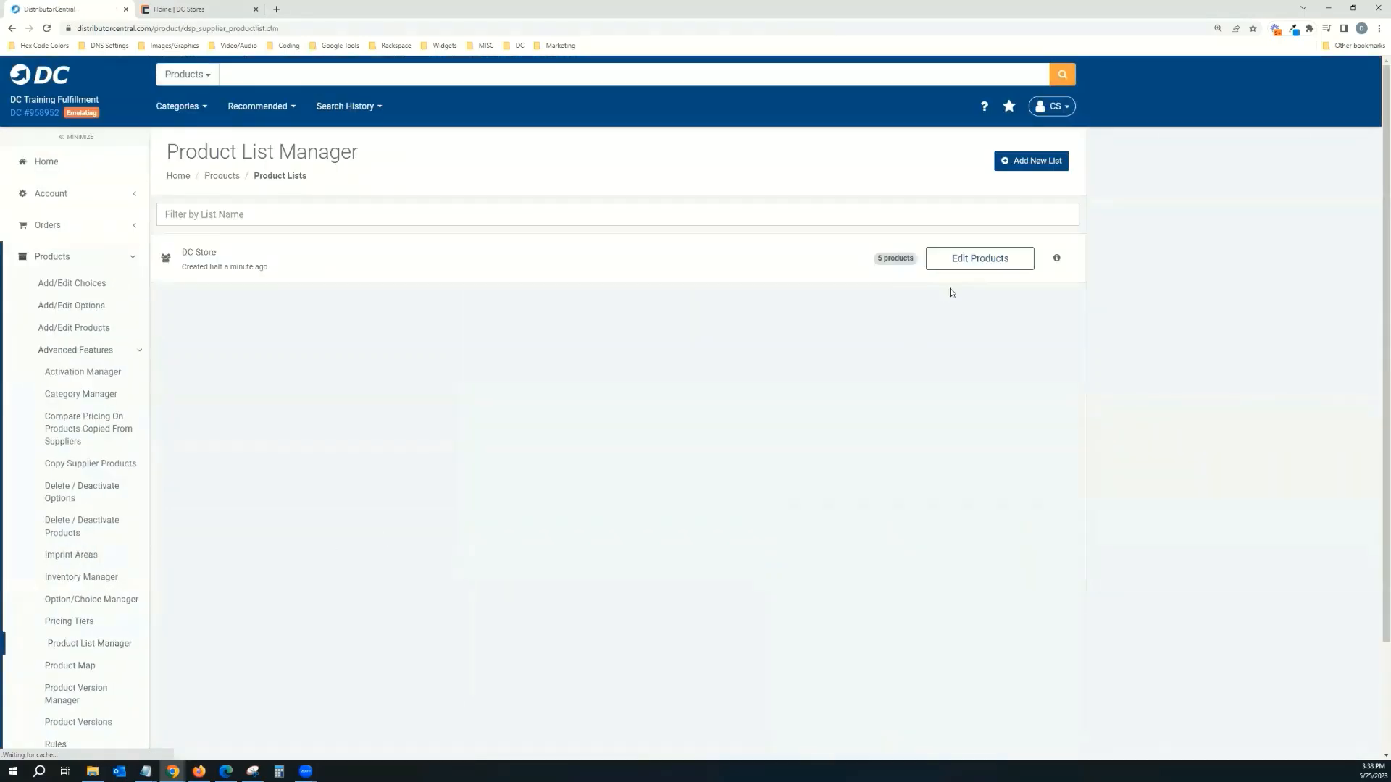
{"action": "left_click", "coordinate": [956, 263]}
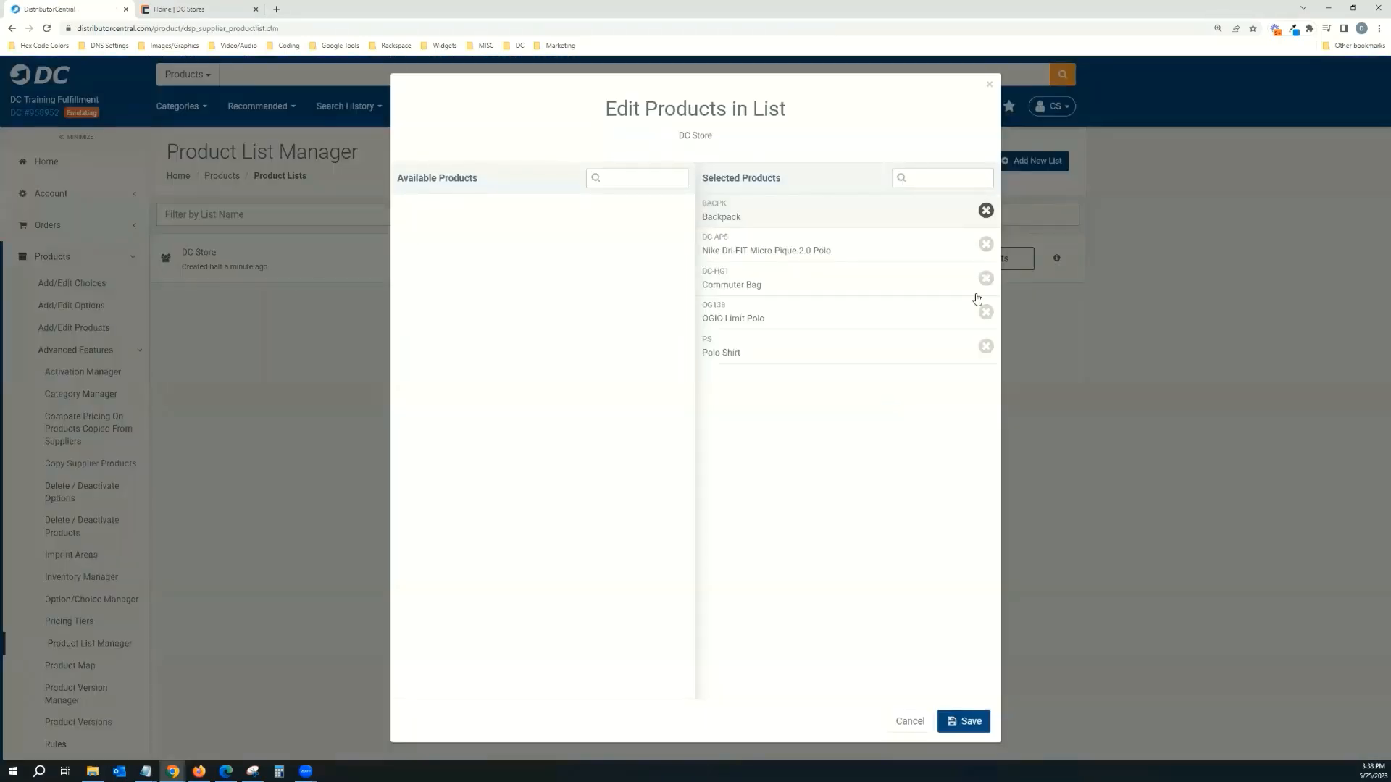
{"action": "left_click", "coordinate": [1119, 614]}
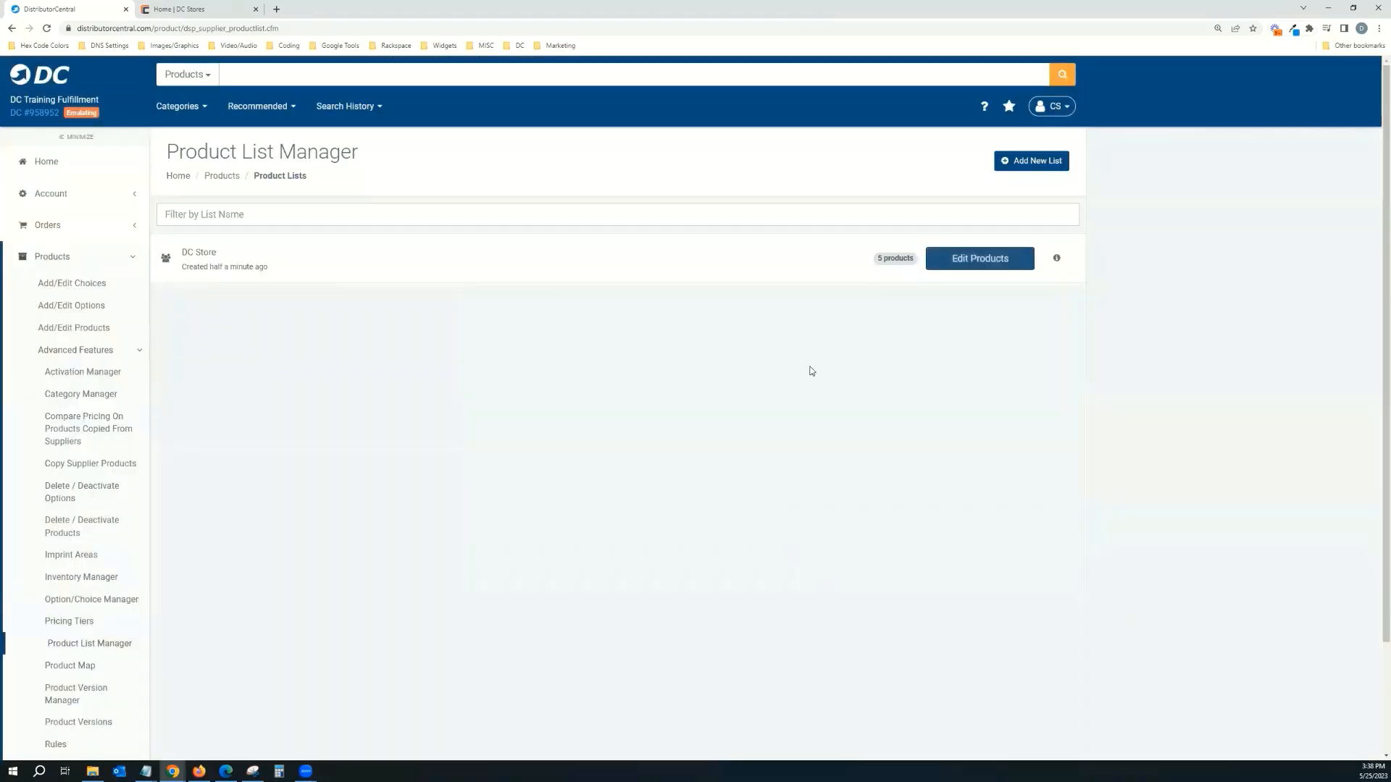
{"action": "left_click", "coordinate": [979, 268]}
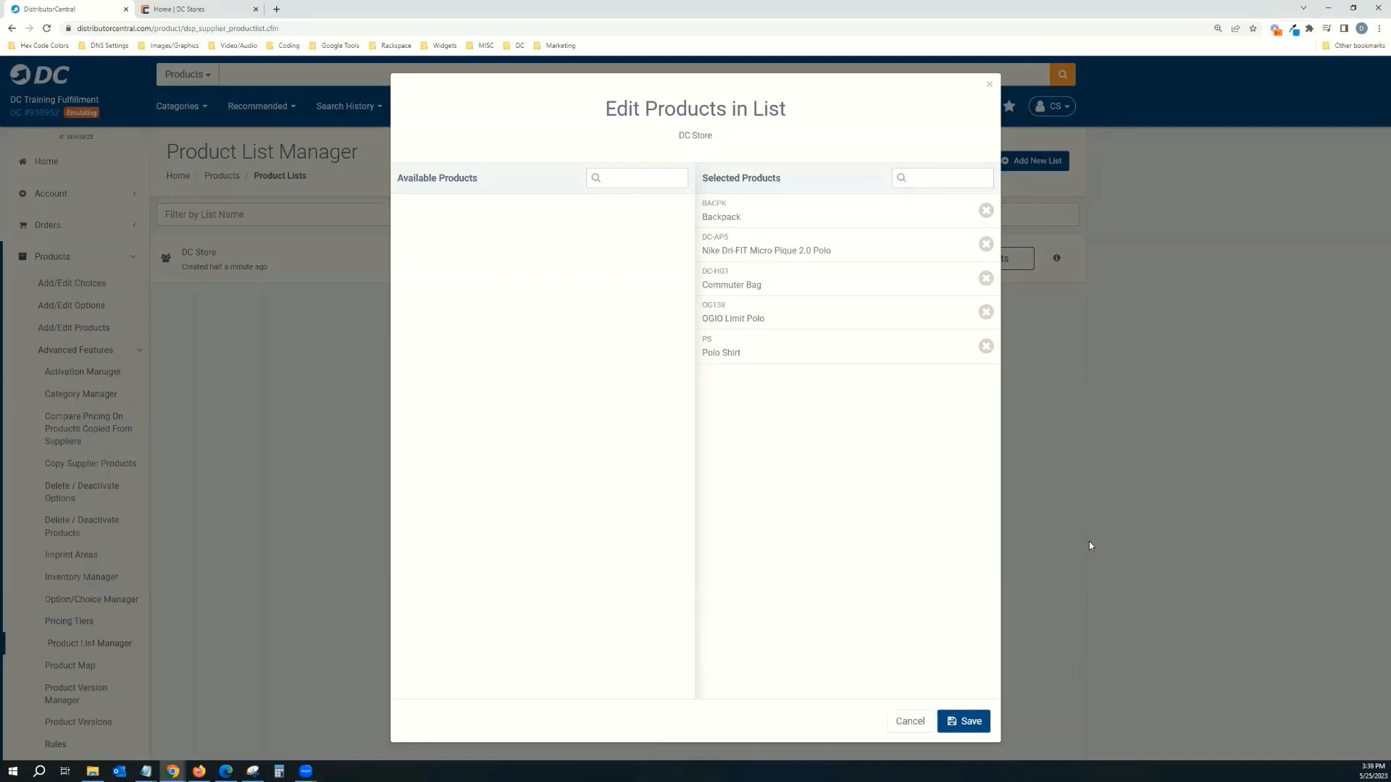
{"action": "left_click", "coordinate": [1054, 392]}
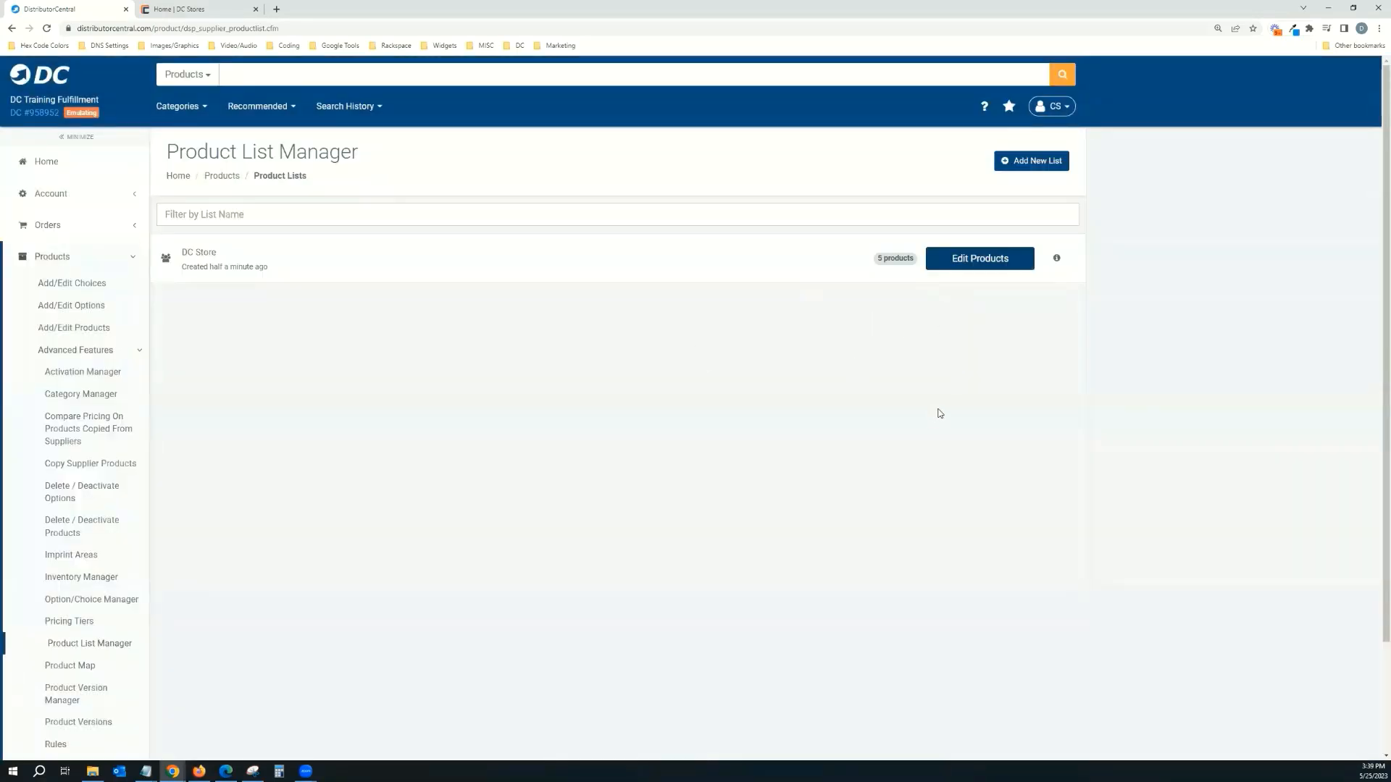
{"action": "left_click", "coordinate": [61, 167]}
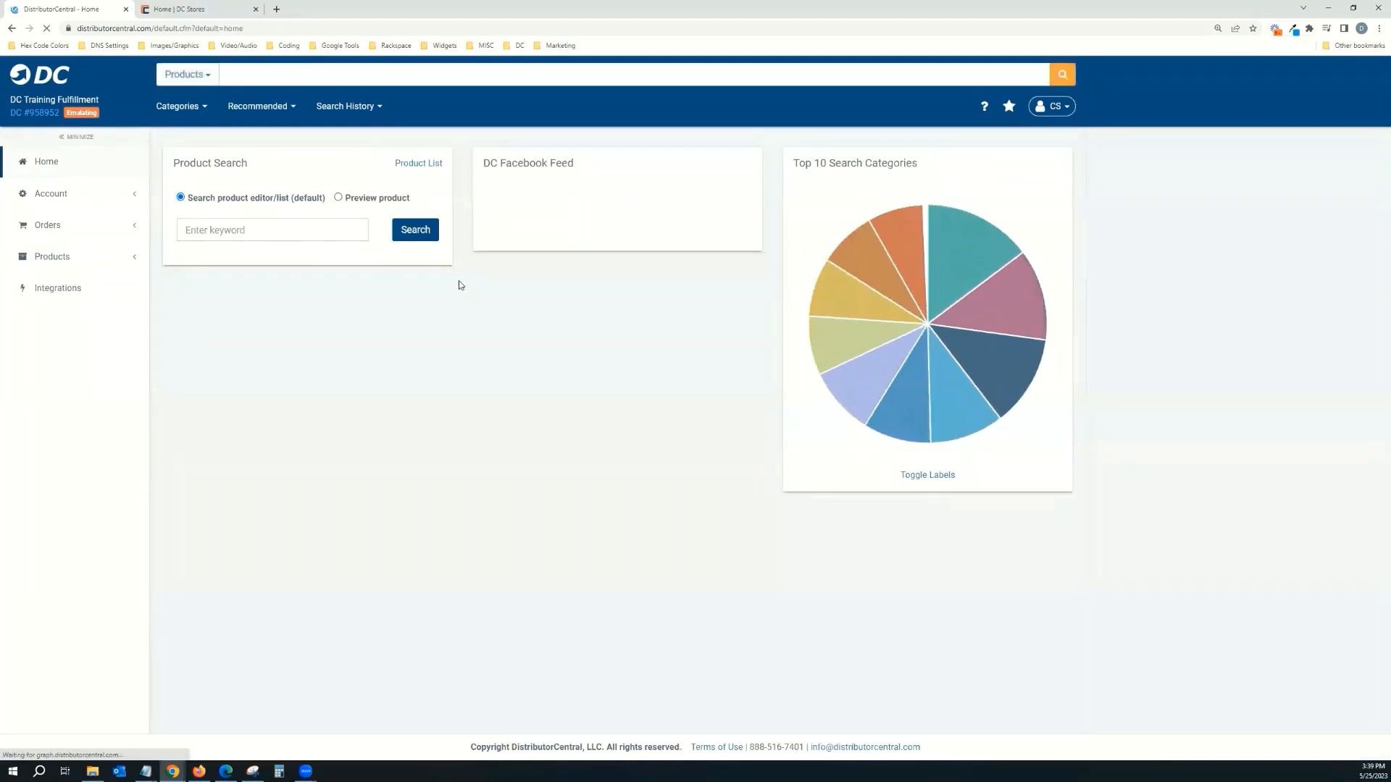